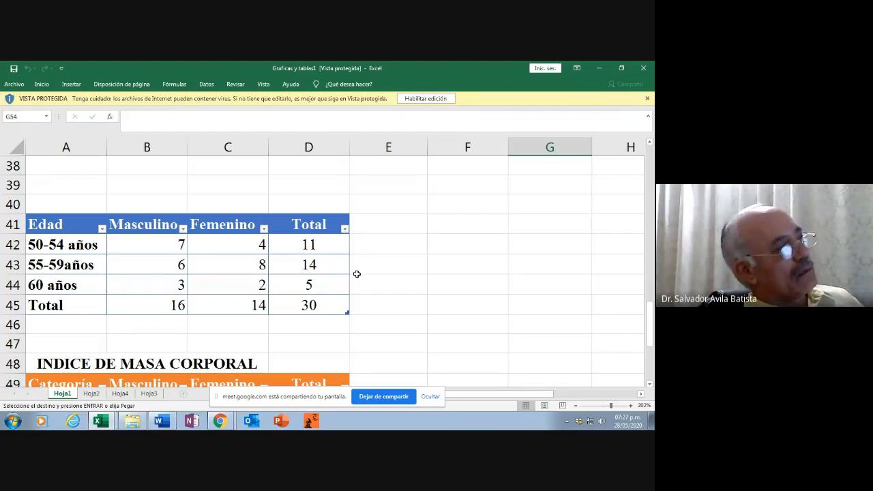
# Step: Examine the age-group table and the INDICE DE MASA CORPORAL table on sheet Hoja1
pyautogui.scroll(-2, 399, 273)
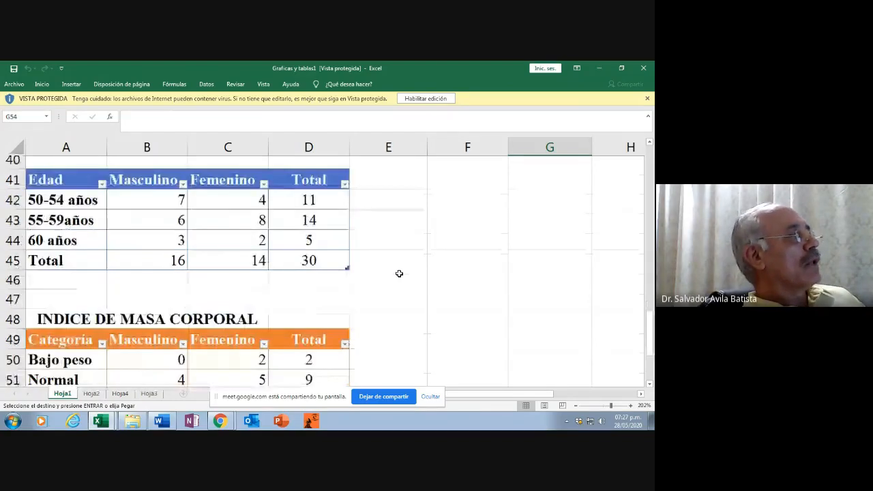
pyautogui.scroll(-1, 411, 257)
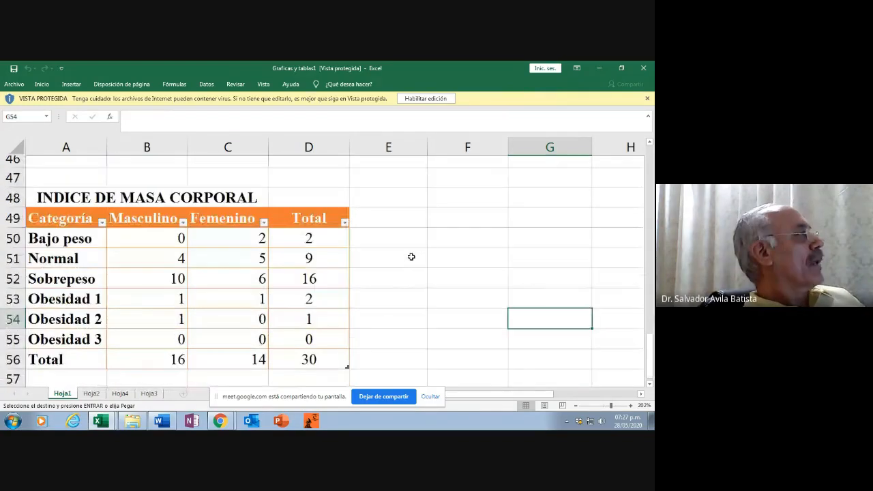
pyautogui.scroll(-1, 411, 256)
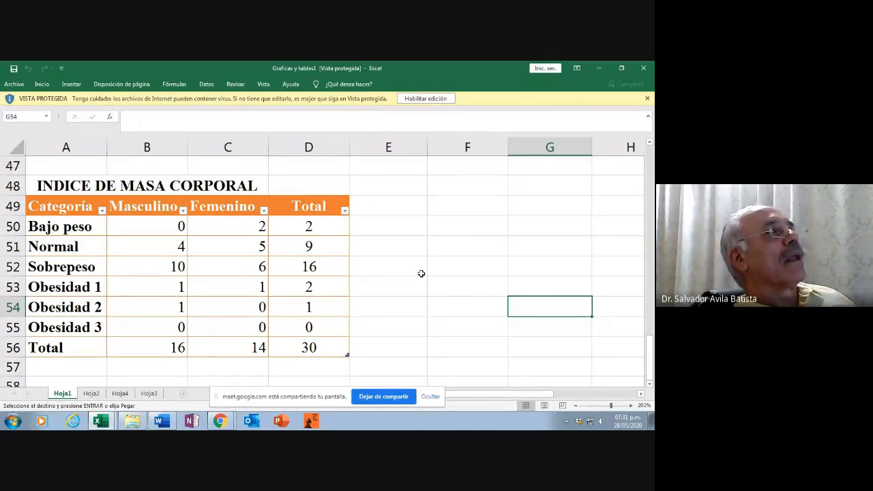
# Step: Minimize the Excel workbook and dismiss the screen-sharing notification
pyautogui.click(598, 67)
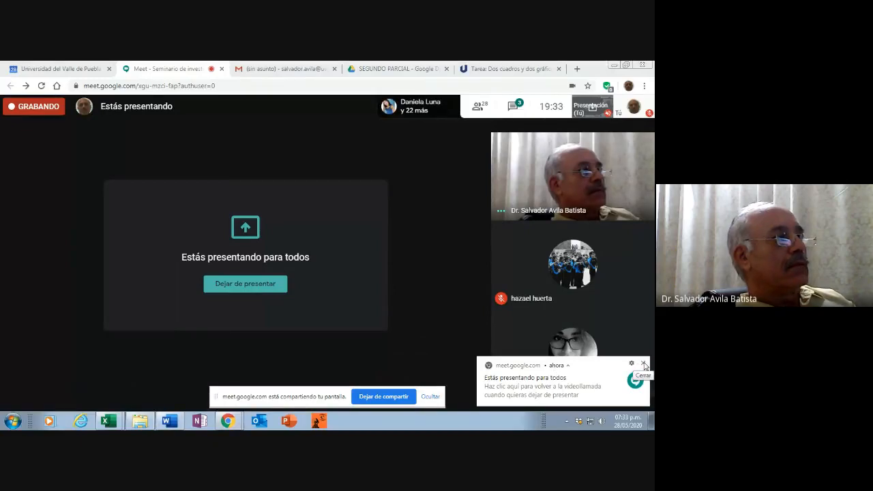
pyautogui.click(643, 364)
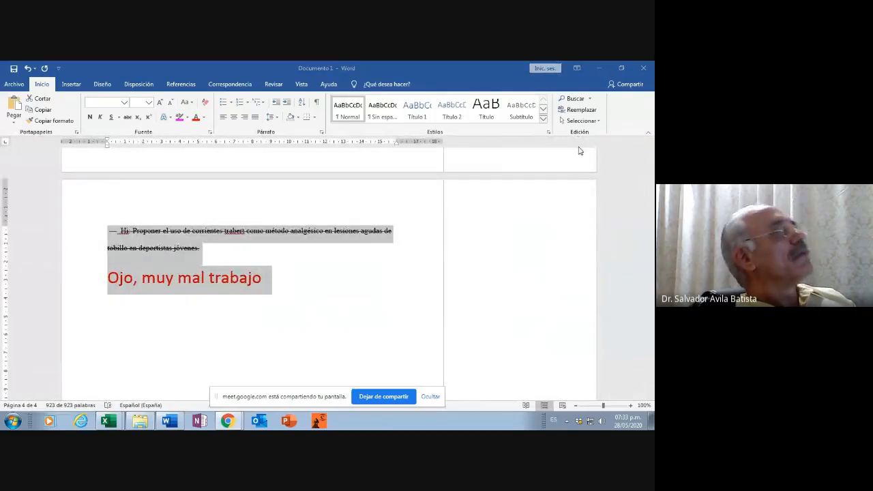
pyautogui.click(644, 69)
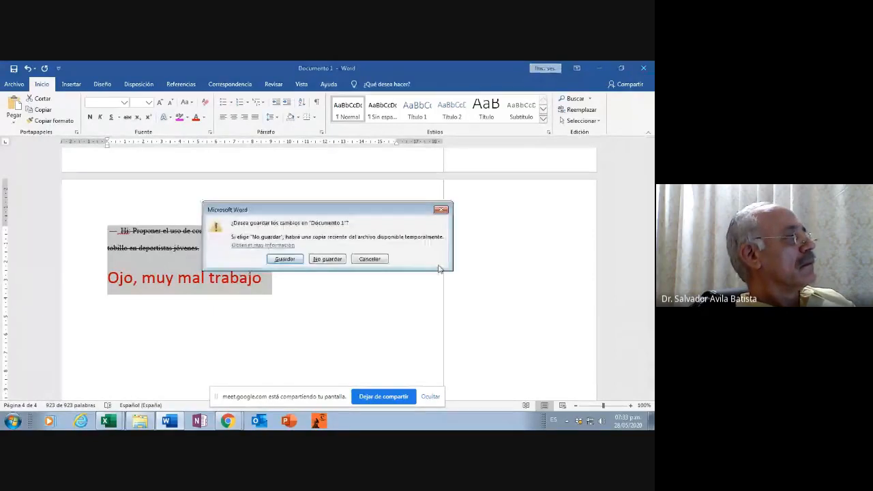
pyautogui.click(295, 264)
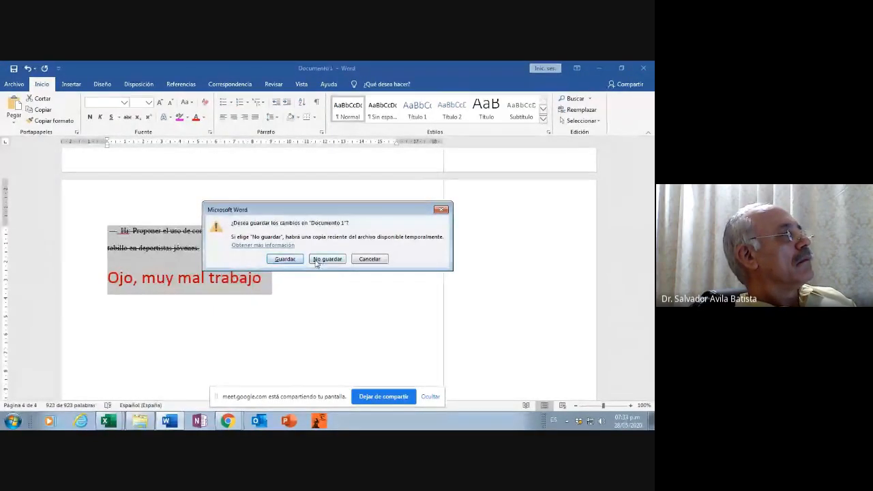
pyautogui.click(369, 260)
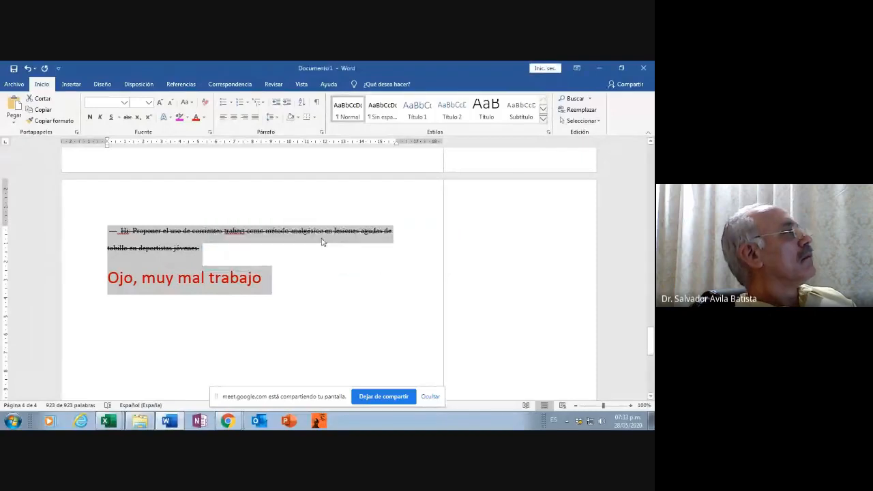
# Step: Create a new blank document in Word
pyautogui.click(13, 85)
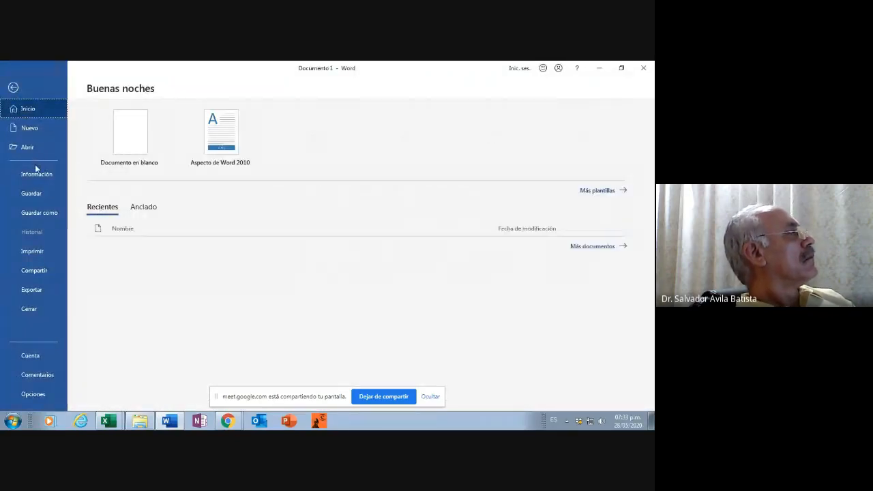
pyautogui.click(31, 129)
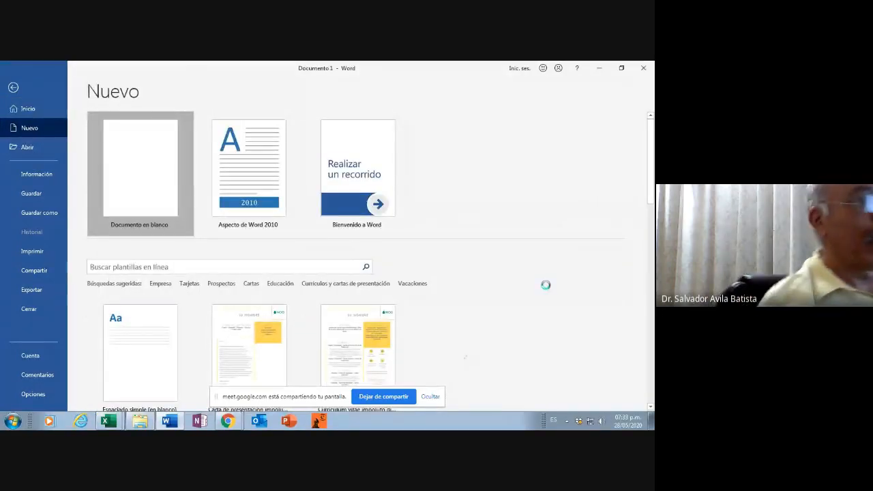
pyautogui.press('Escape')
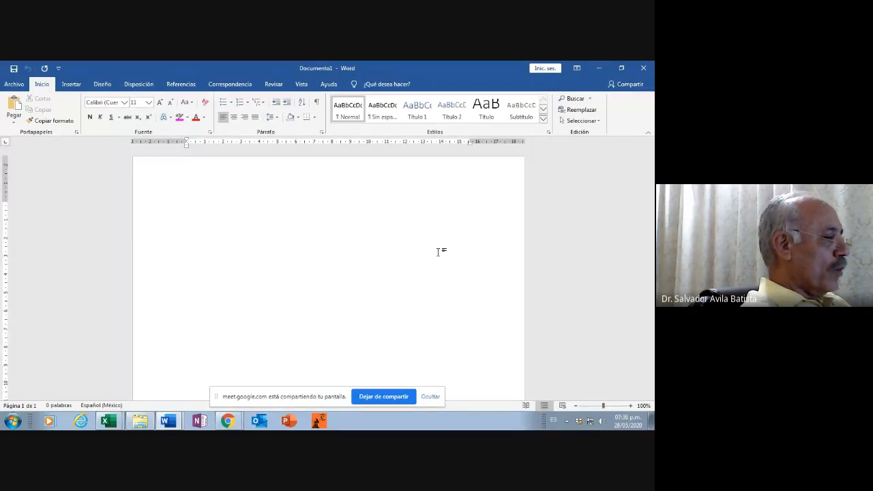
# Step: Write "Capitulo I." on the first line of the blank document
pyautogui.write('c')
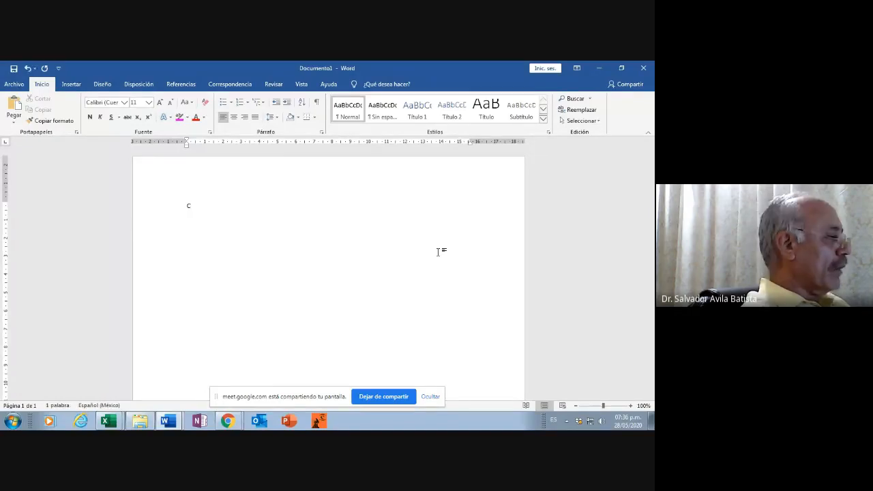
pyautogui.write('ap')
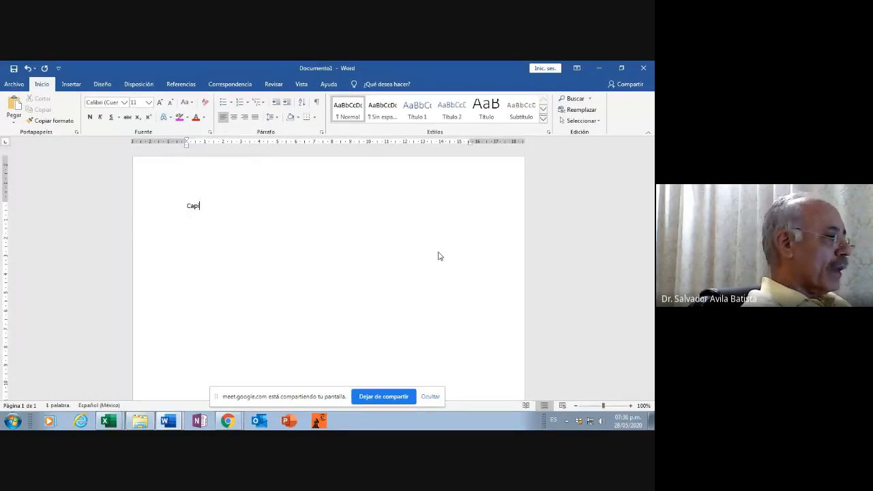
pyautogui.write('itulo')
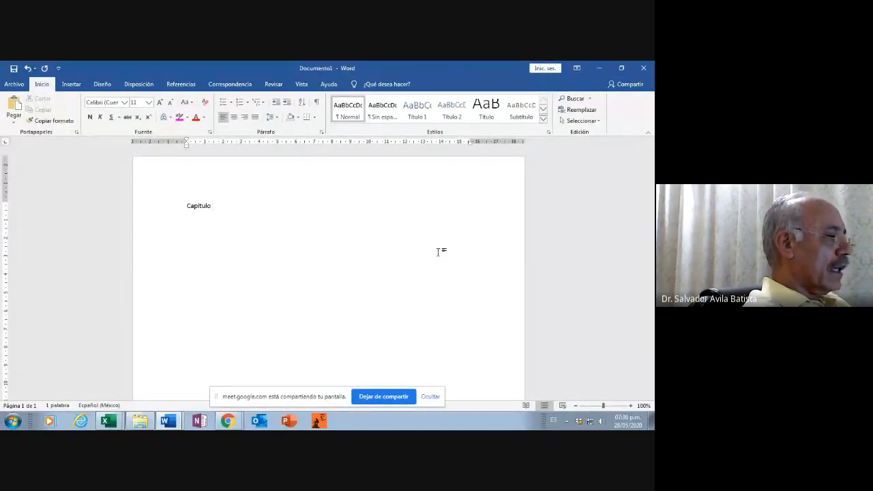
pyautogui.write(' I.')
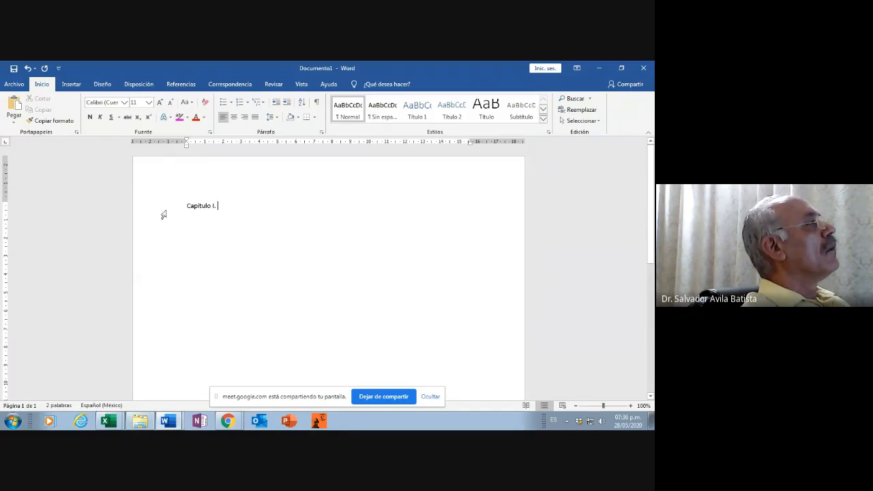
# Step: Format the text "Capitulo I." in Times New Roman, size 12
pyautogui.moveTo(187, 205); pyautogui.dragTo(223, 205)
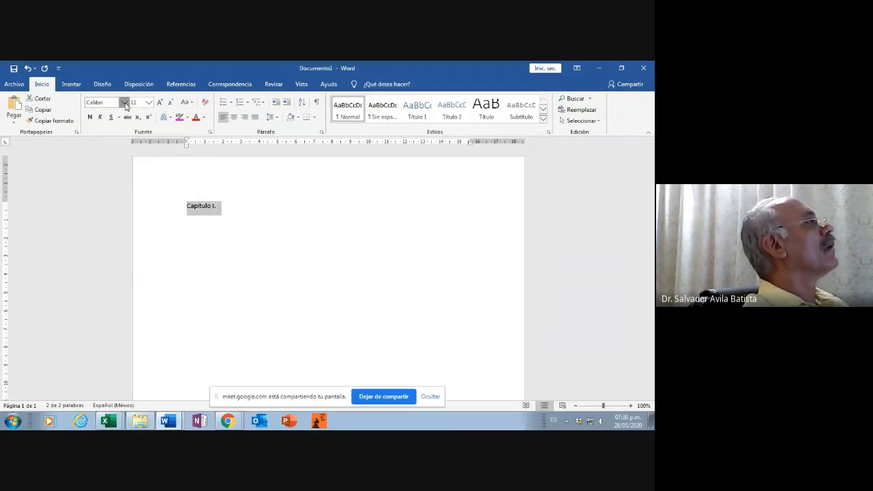
pyautogui.click(124, 106)
pyautogui.click(128, 158)
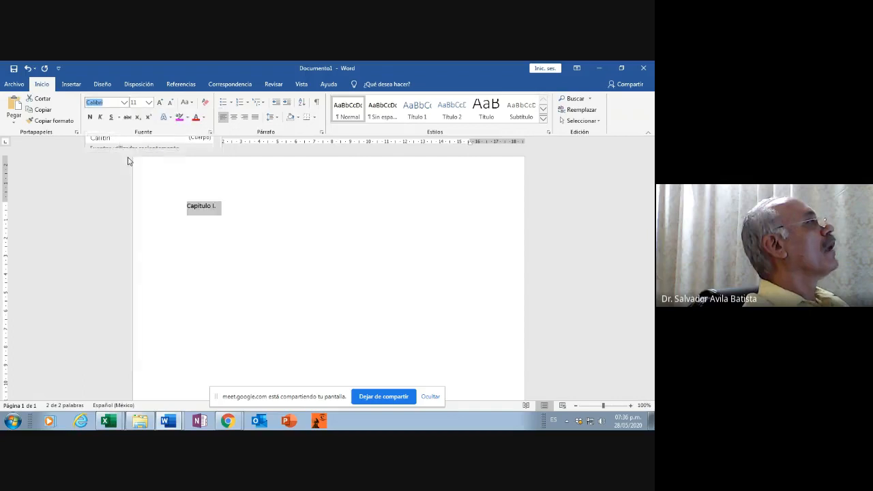
pyautogui.click(149, 103)
pyautogui.click(138, 153)
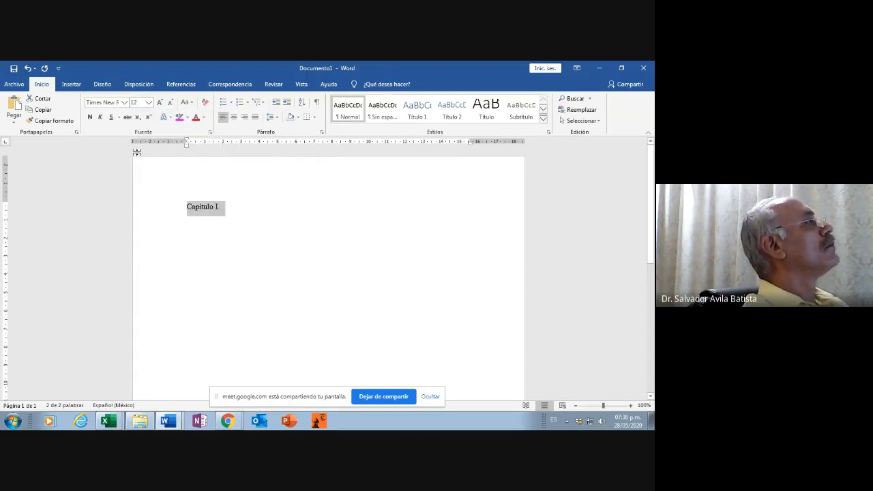
# Step: Complete the chapter heading by adding "Introducción" after "Capitulo I."
pyautogui.click(228, 209)
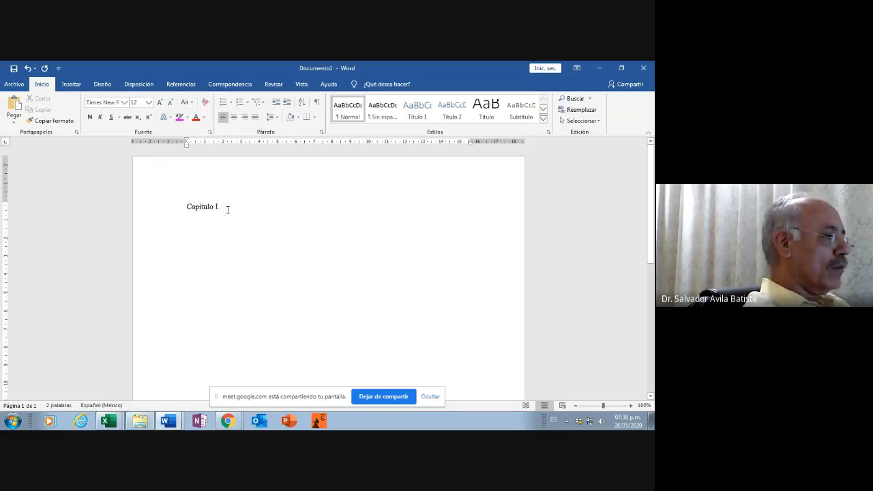
pyautogui.write('Introd')
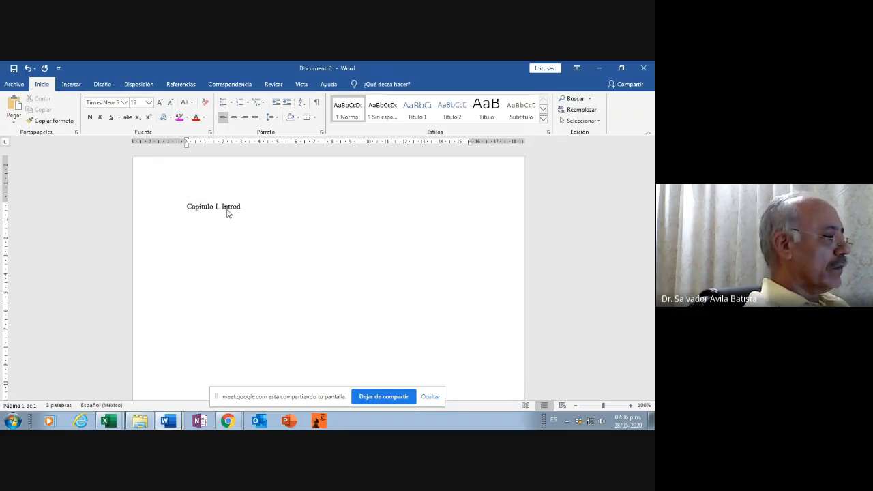
pyautogui.write('ucción')
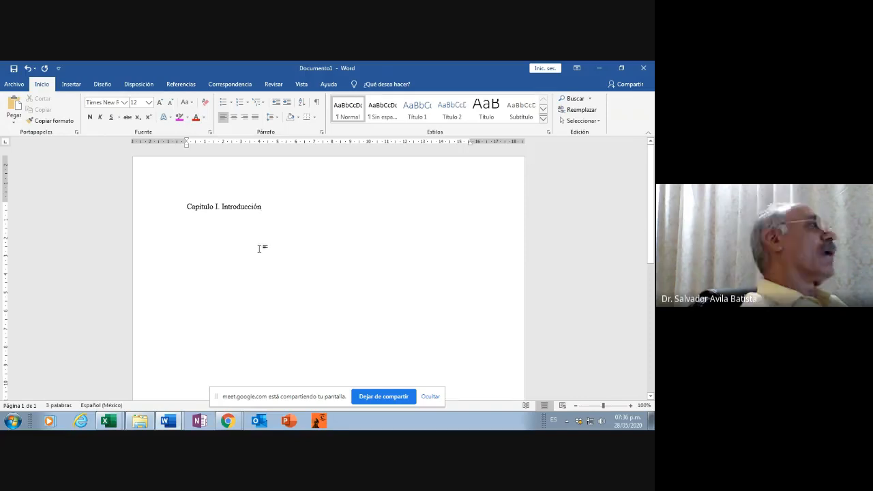
pyautogui.scroll(-5, 321, 244)
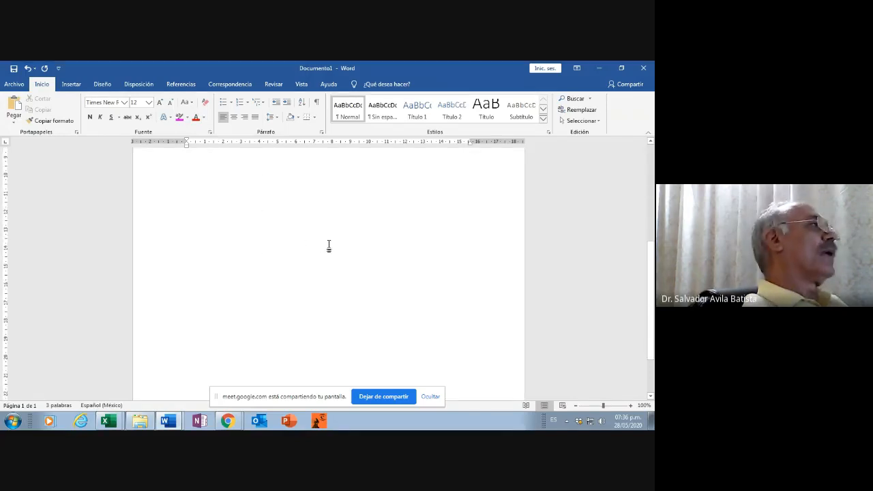
pyautogui.scroll(-2, 329, 246)
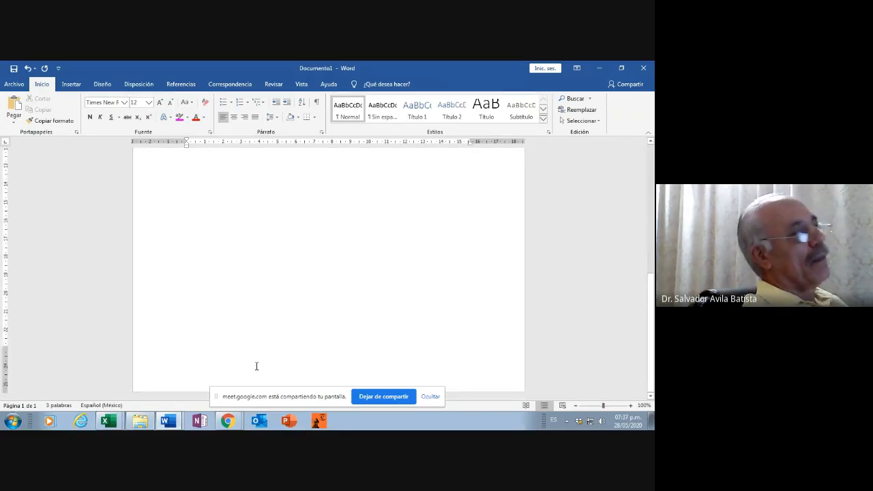
pyautogui.click(165, 340)
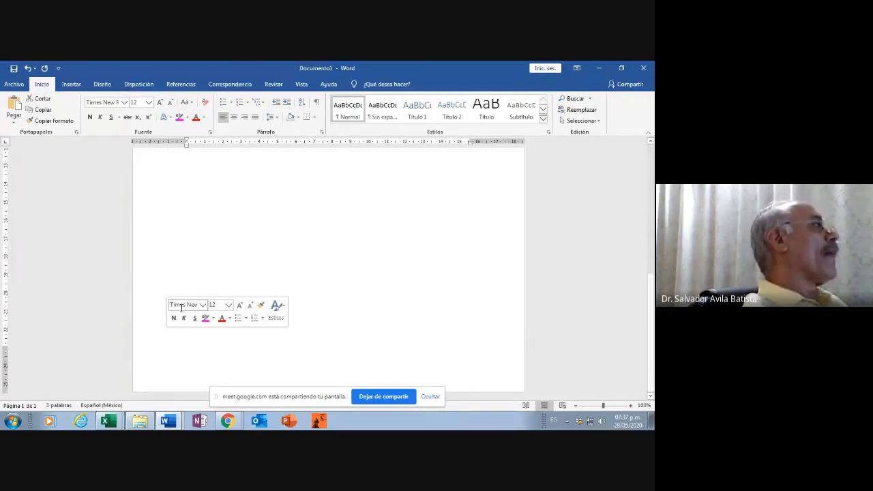
pyautogui.scroll(6, 252, 234)
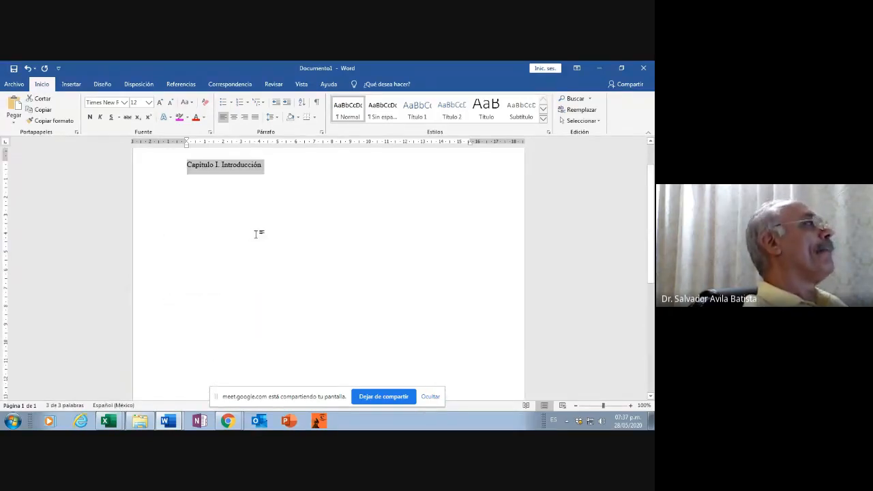
# Step: Add blank lines below the chapter heading until the text cursor reaches the second page
pyautogui.click(289, 171)
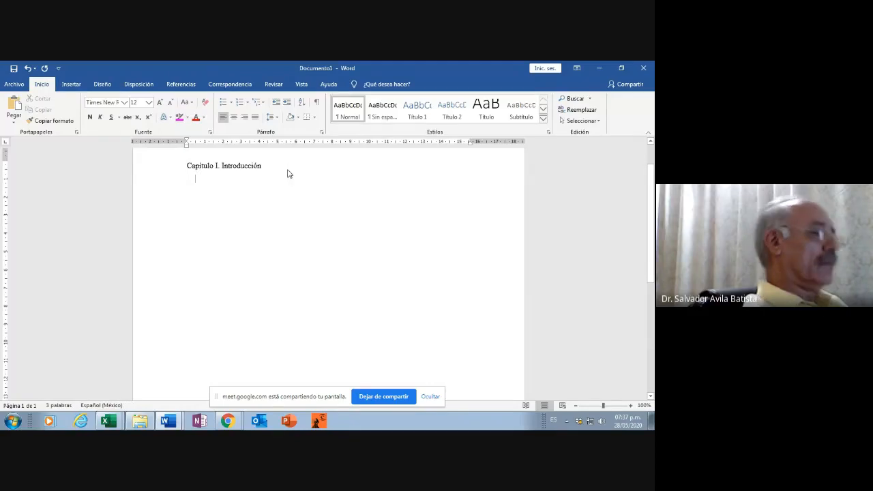
pyautogui.press('Return')
pyautogui.press('Return')
pyautogui.press('Return')
pyautogui.press('Return')
pyautogui.press('Return')
pyautogui.press('Return')
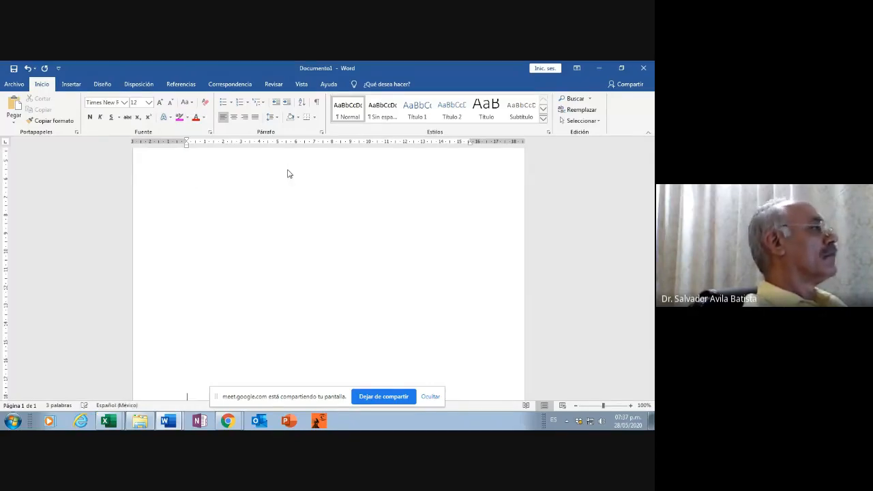
pyautogui.press('Return')
pyautogui.press('Return')
pyautogui.press('Return')
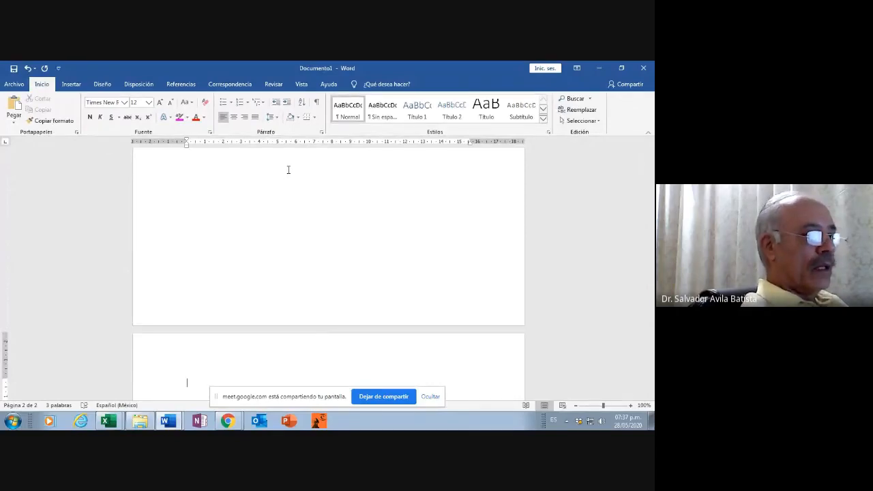
# Step: Write the subheading "1.1 Planteamiento del problema" at the start of the second page
pyautogui.write('1.1')
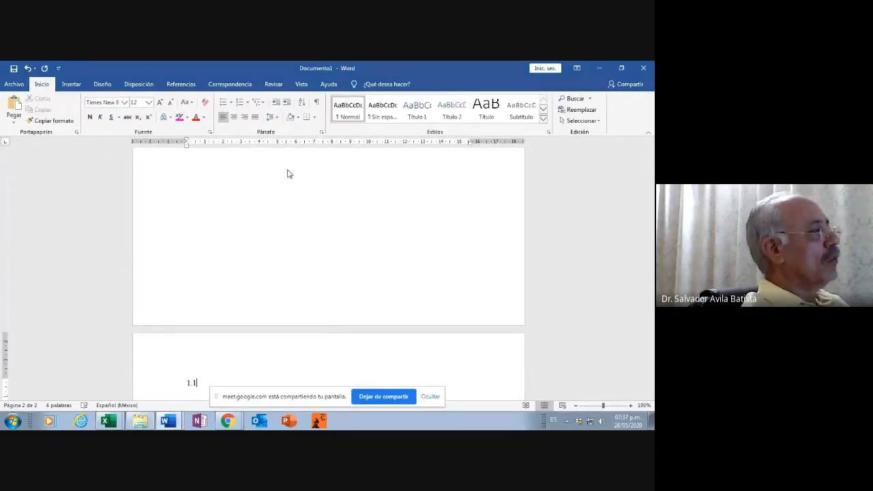
pyautogui.write(' Pla')
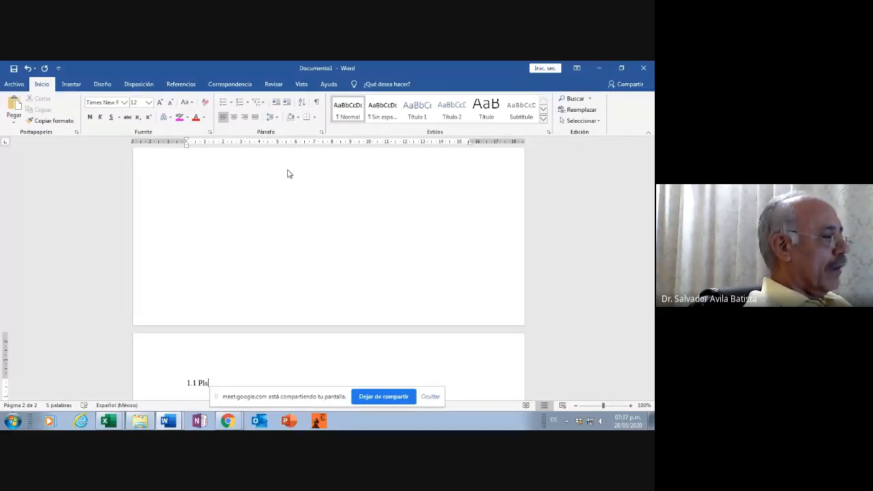
pyautogui.write('nteam')
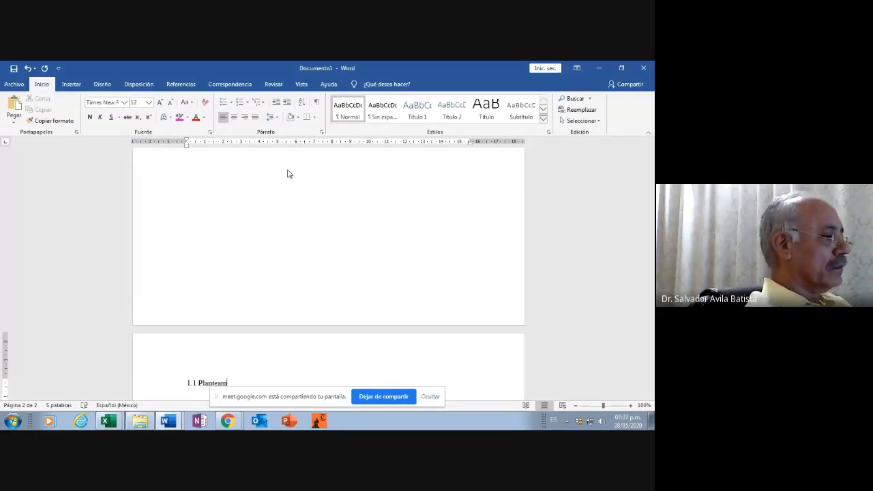
pyautogui.write('iento del pr')
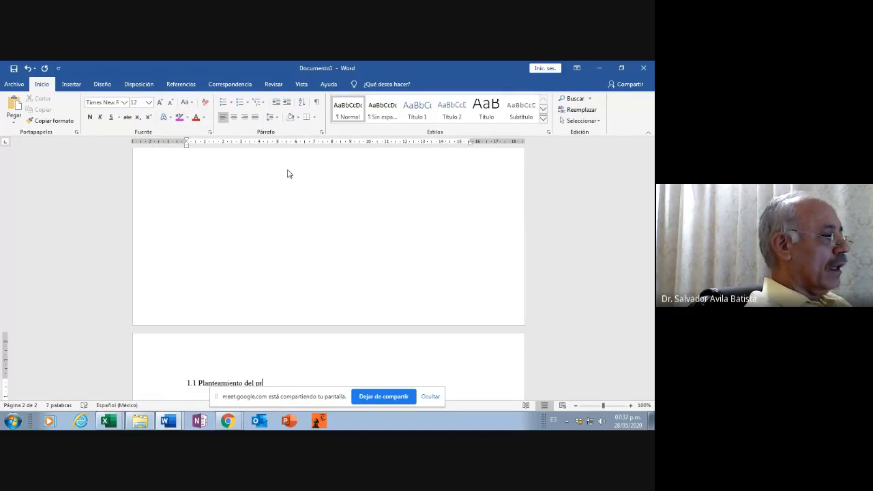
pyautogui.write('oblema')
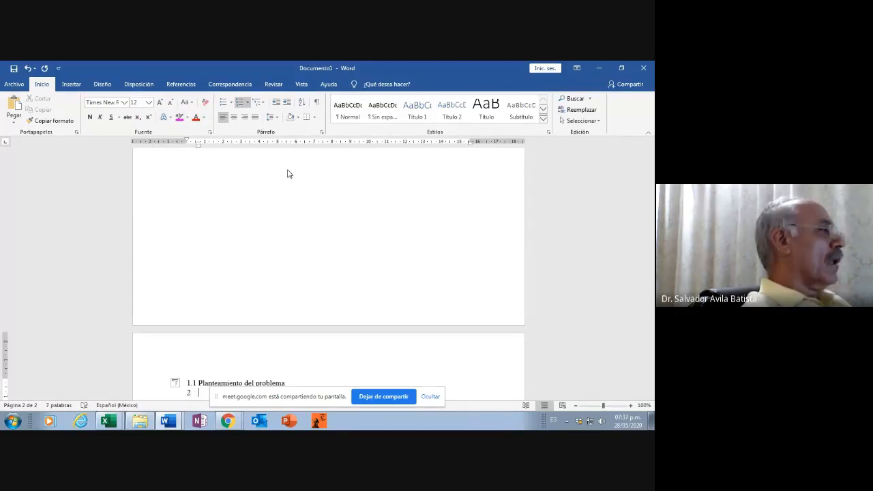
# Step: Write the subheading "1.2 Justificación" lower on the second page, leaving blank lines below "1.1 Planteamiento del problema"
pyautogui.press('Return')
pyautogui.press('Return')
pyautogui.press('Return')
pyautogui.press('Return')
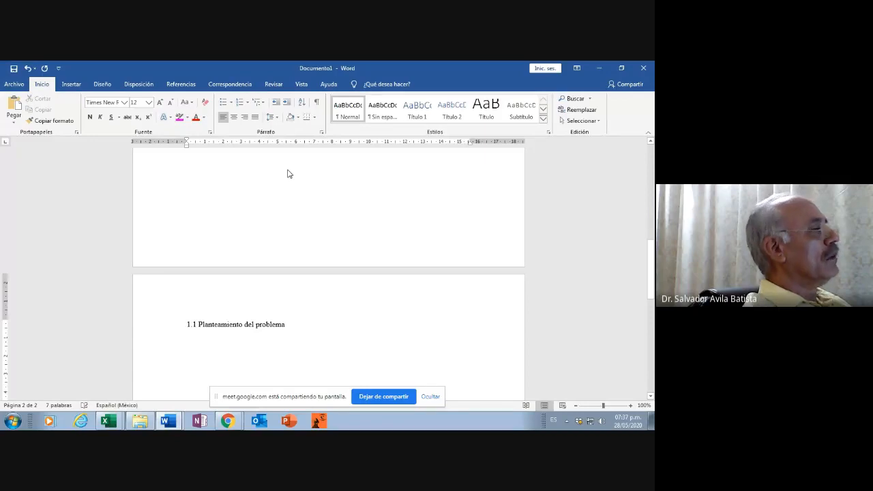
pyautogui.scroll(-3, 287, 174)
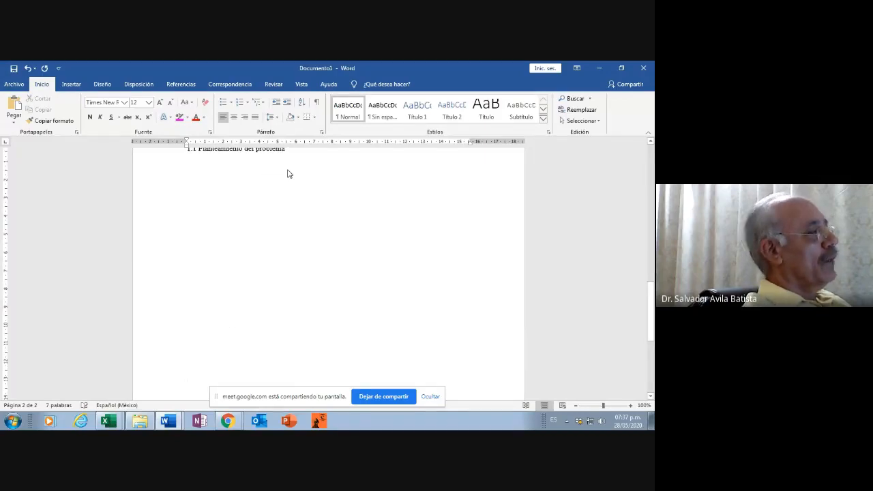
pyautogui.write('1.2')
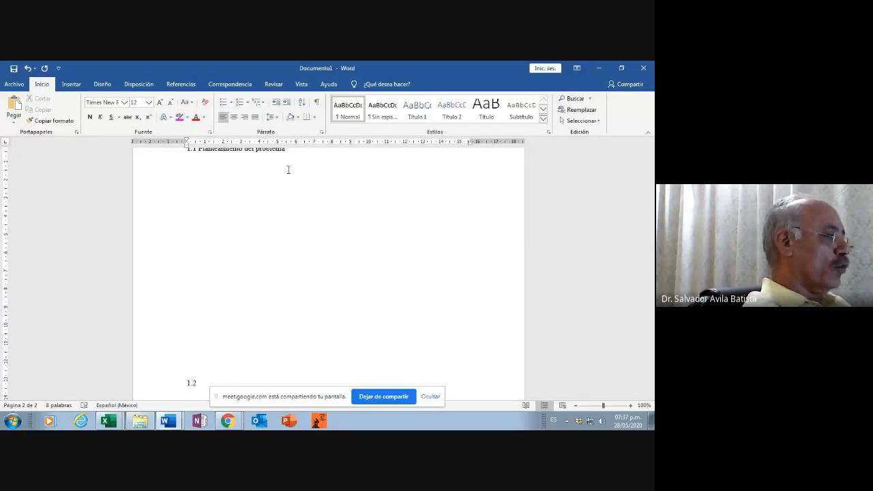
pyautogui.write(' Justifica')
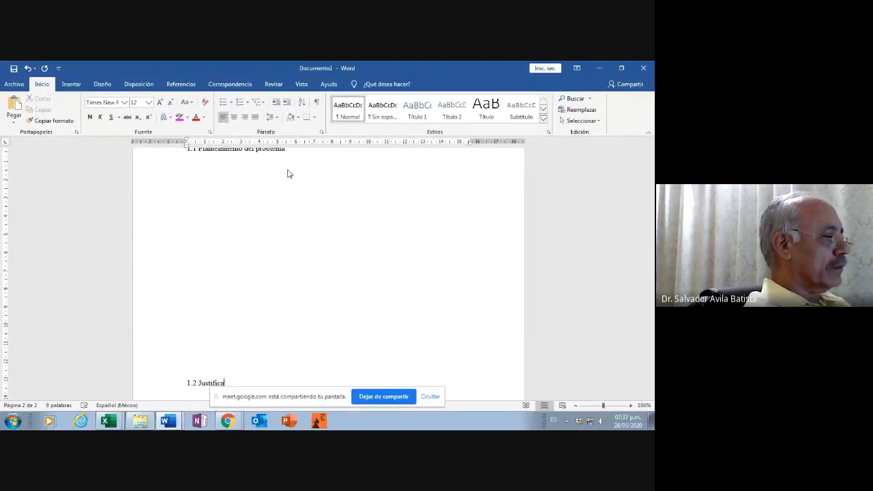
pyautogui.write('ción')
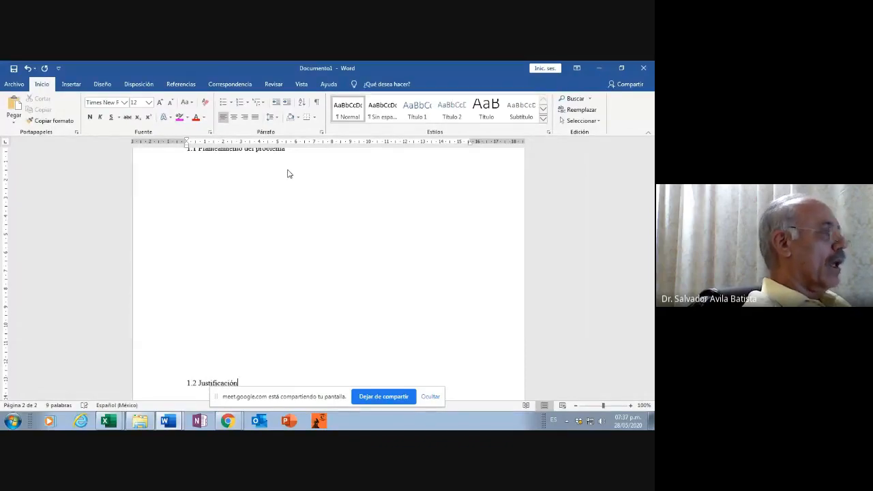
# Step: Start a new line without automatic numbering below "1.2 Justificación" and move the text cursor to a new third page
pyautogui.press('Return')
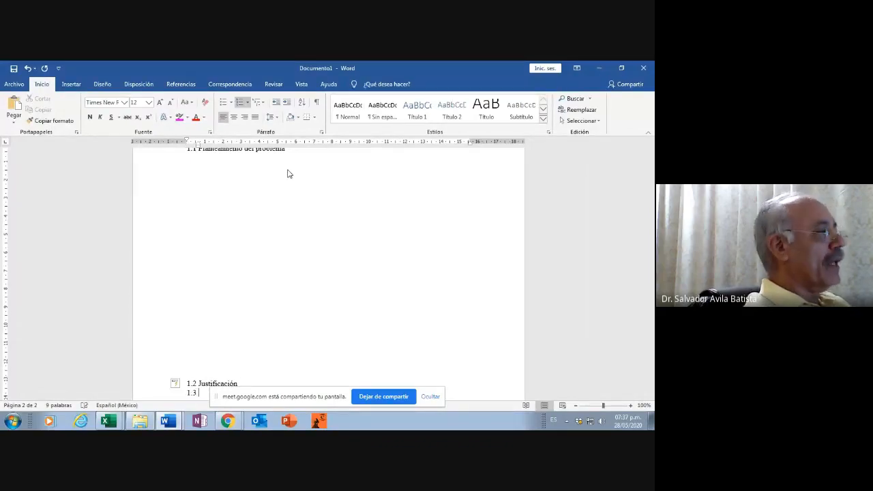
pyautogui.press('BackSpace')
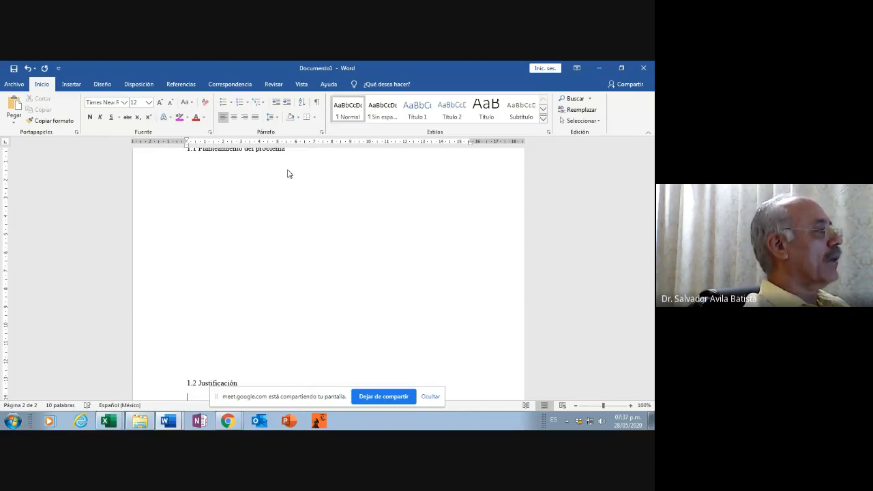
pyautogui.scroll(-4, 288, 174)
pyautogui.hotkey('ctrl', 'Return')
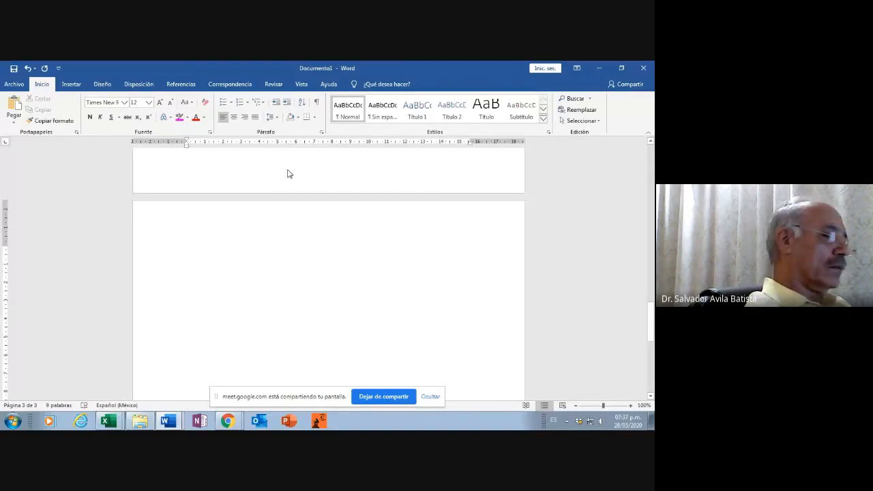
pyautogui.write('2.3')
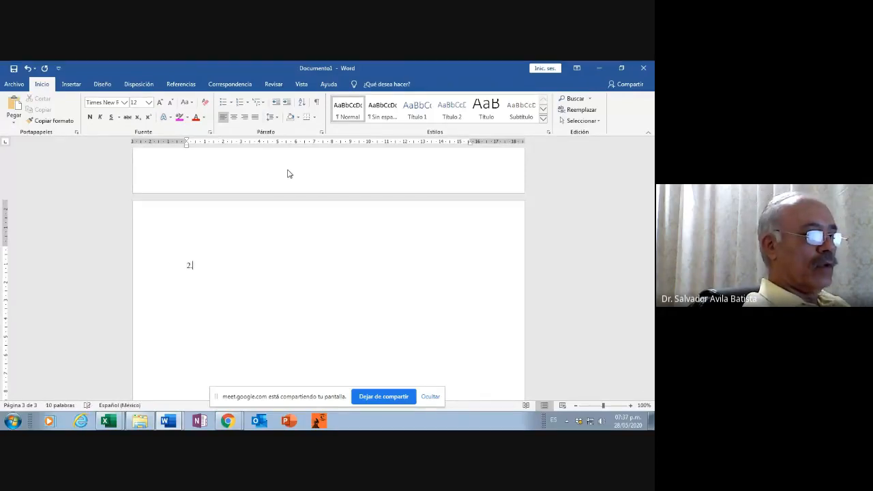
pyautogui.press('BackSpace')
pyautogui.press('BackSpace')
pyautogui.press('BackSpace')
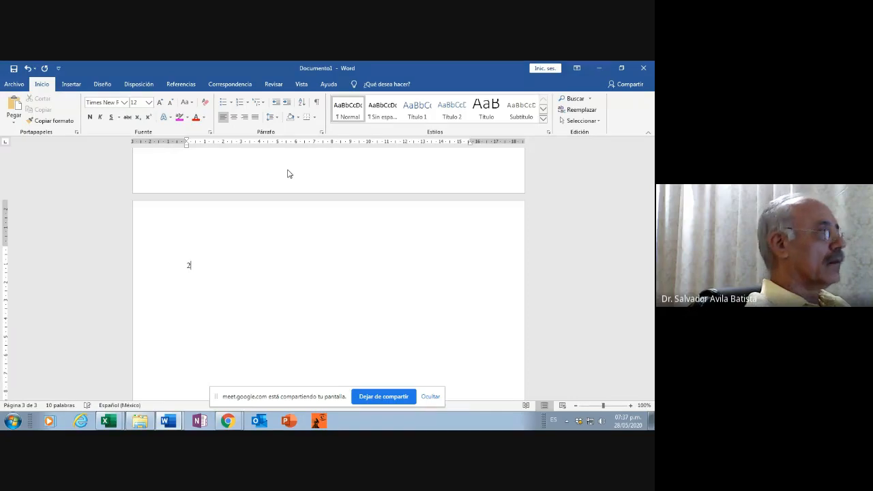
# Step: Write the subheading "1.3 Preguntas de investigación" at the start of the third page
pyautogui.write('1.3 ')
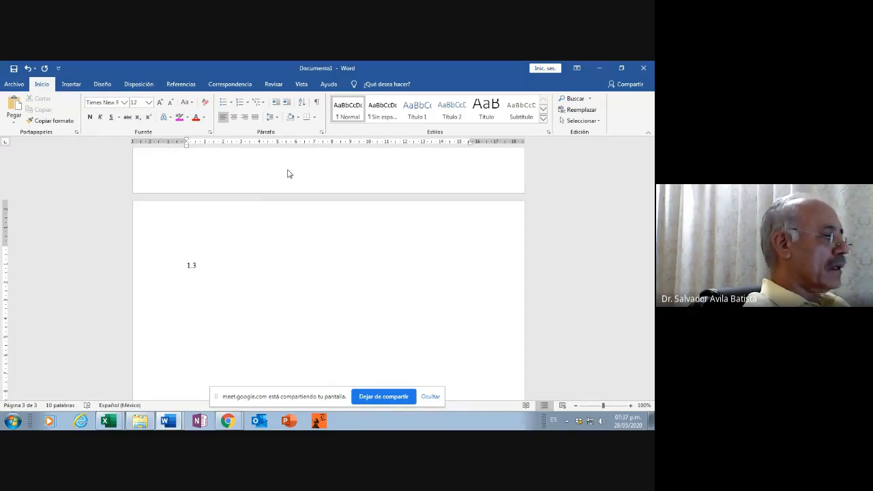
pyautogui.write('Pre')
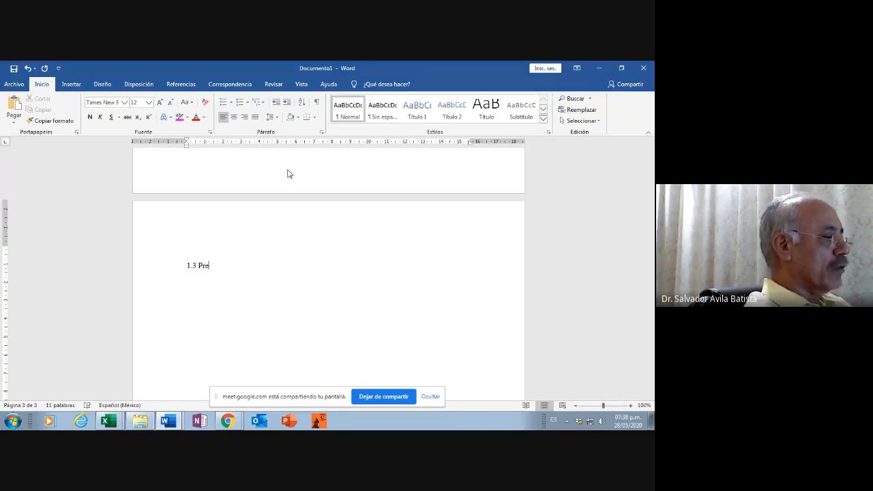
pyautogui.write('gun')
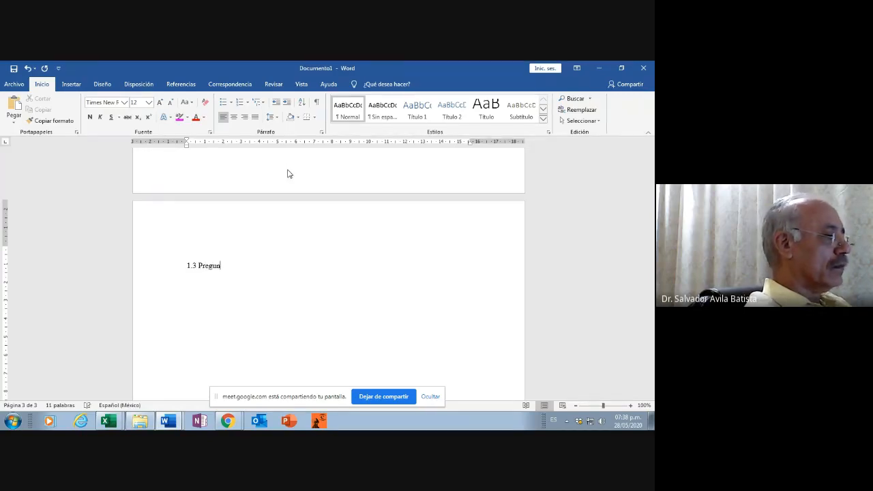
pyautogui.write('tas de i')
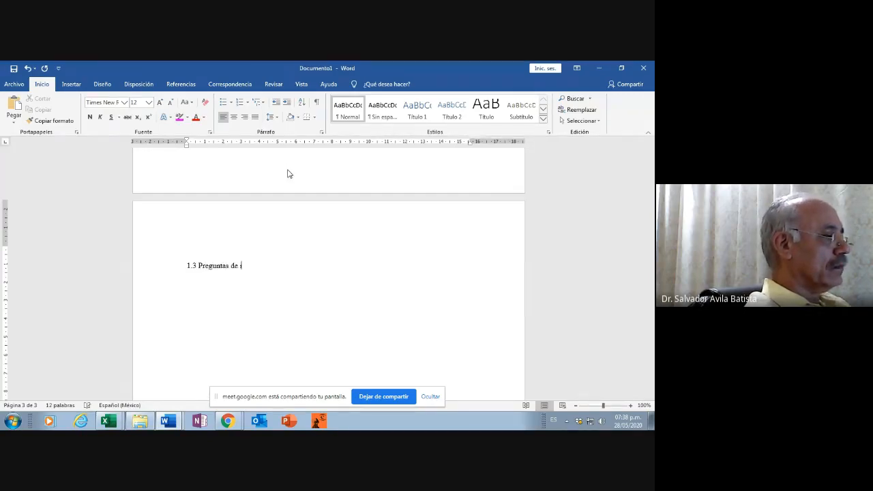
pyautogui.write('nvestigaci')
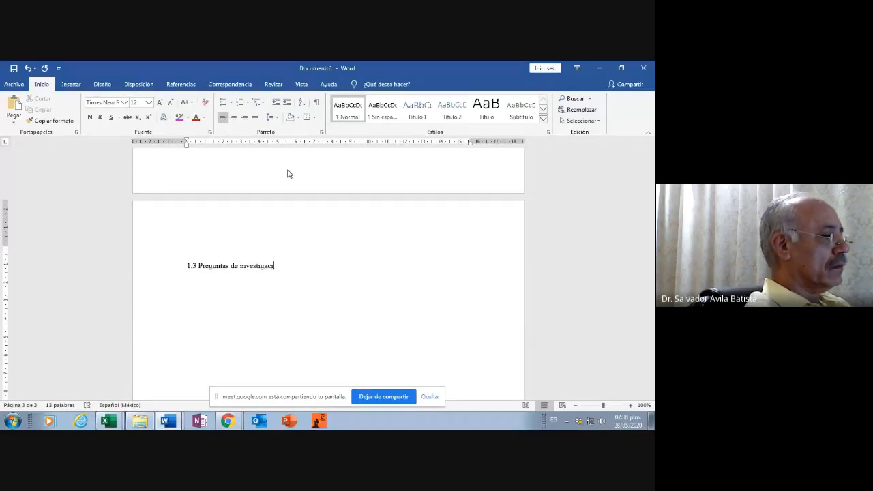
pyautogui.write('ón')
# Step: Add blank lines below "1.3 Preguntas de investigación" until the text cursor reaches the fourth page
pyautogui.press('Return')
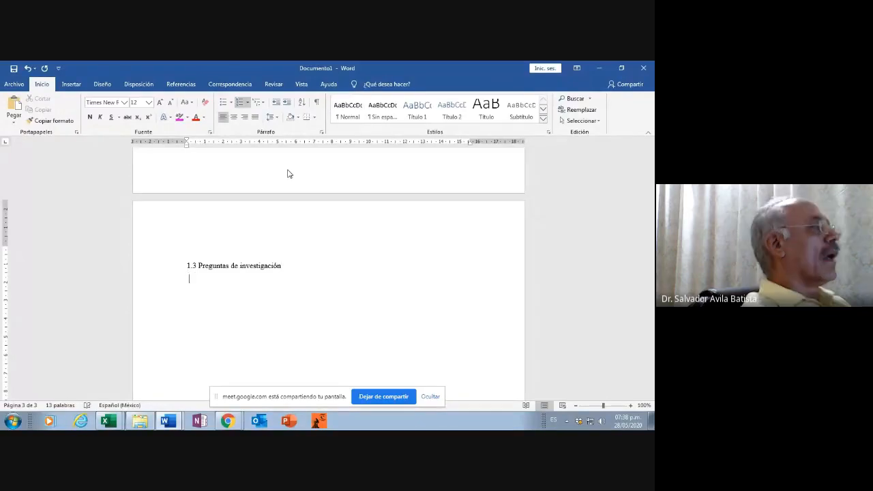
pyautogui.press('Return')
pyautogui.press('Return')
pyautogui.press('Return')
pyautogui.press('Return')
pyautogui.press('Return')
pyautogui.press('Return')
pyautogui.press('Return')
pyautogui.press('Return')
pyautogui.press('Return')
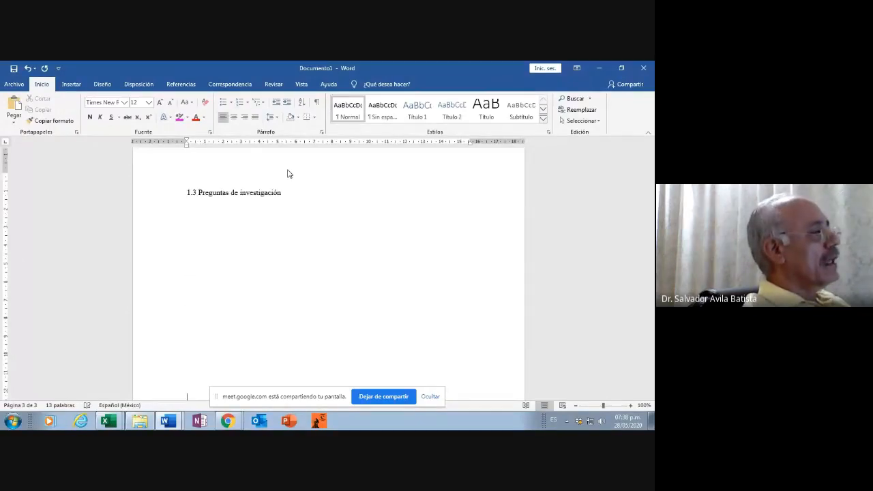
pyautogui.press('Return')
pyautogui.press('Return')
pyautogui.press('Return')
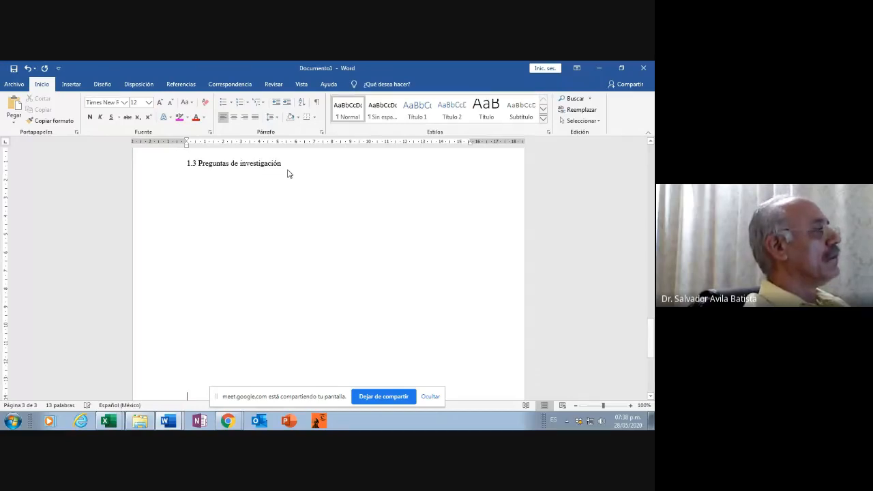
pyautogui.press('Return')
pyautogui.press('Return')
pyautogui.press('Return')
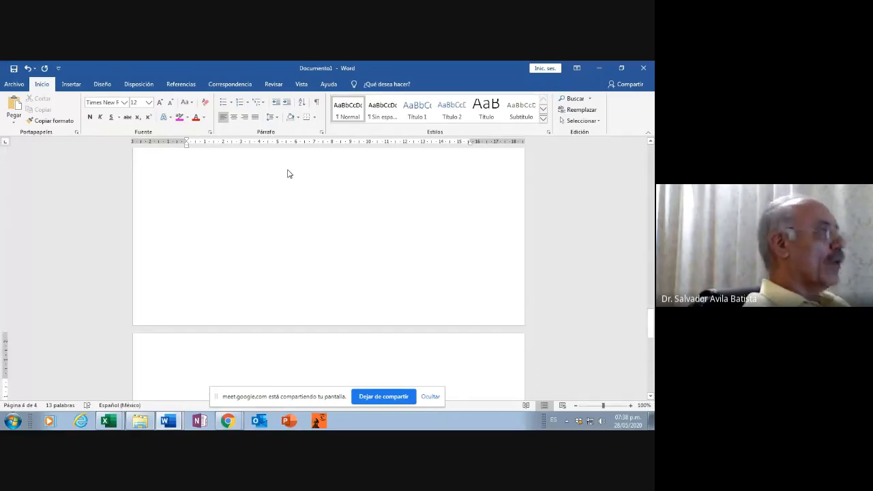
# Step: Write the subheading "1.4 Objetivos" at the start of the fourth page
pyautogui.scroll(2, 271, 249)
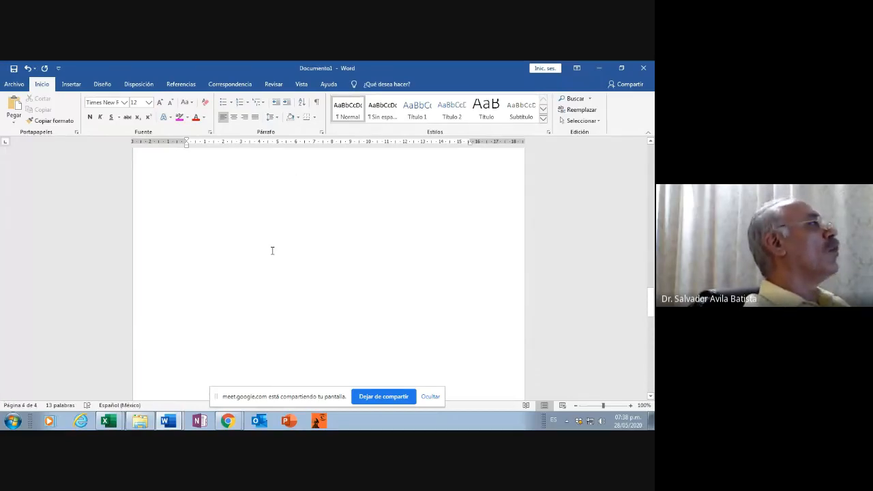
pyautogui.scroll(1, 273, 251)
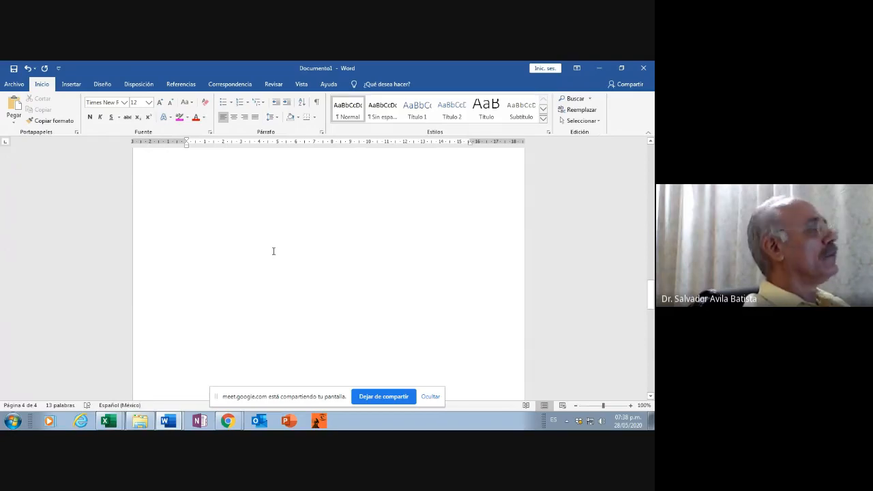
pyautogui.scroll(-3, 276, 252)
pyautogui.write('1.')
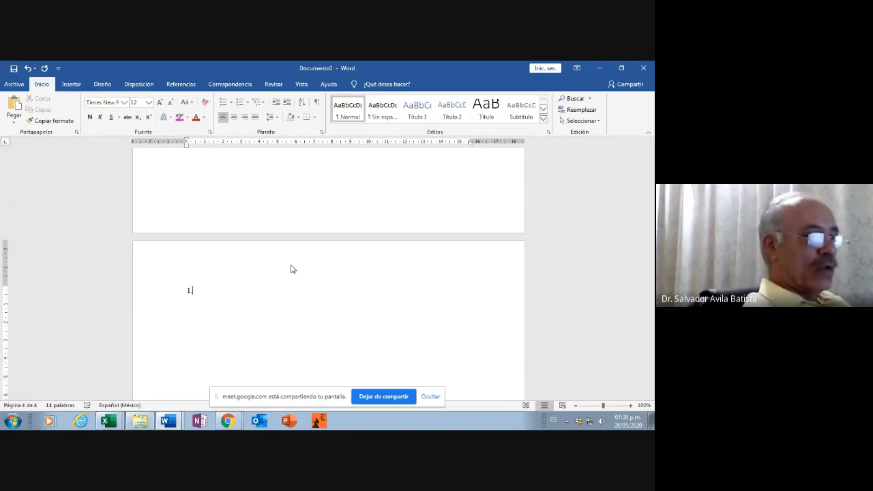
pyautogui.write('4 O')
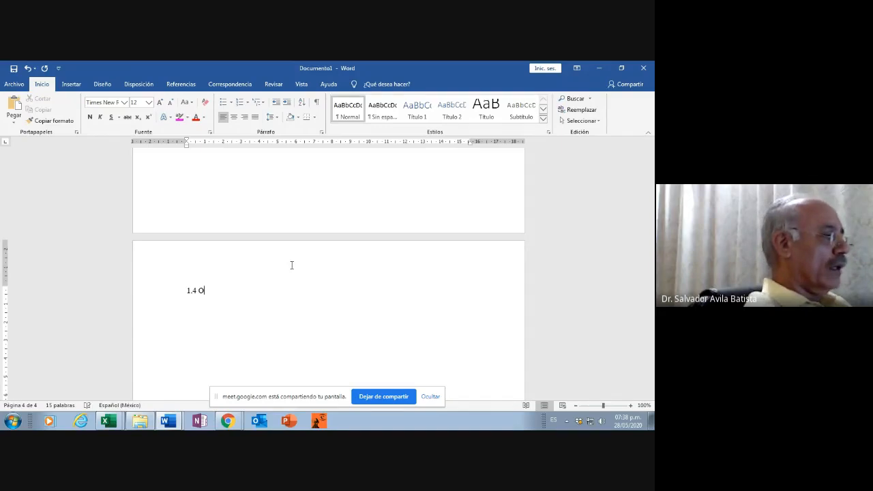
pyautogui.write('bj')
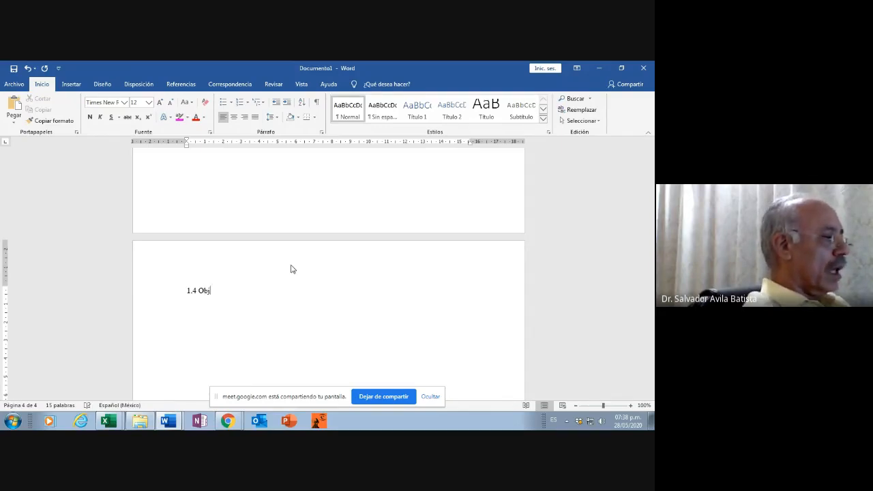
pyautogui.write('etivos')
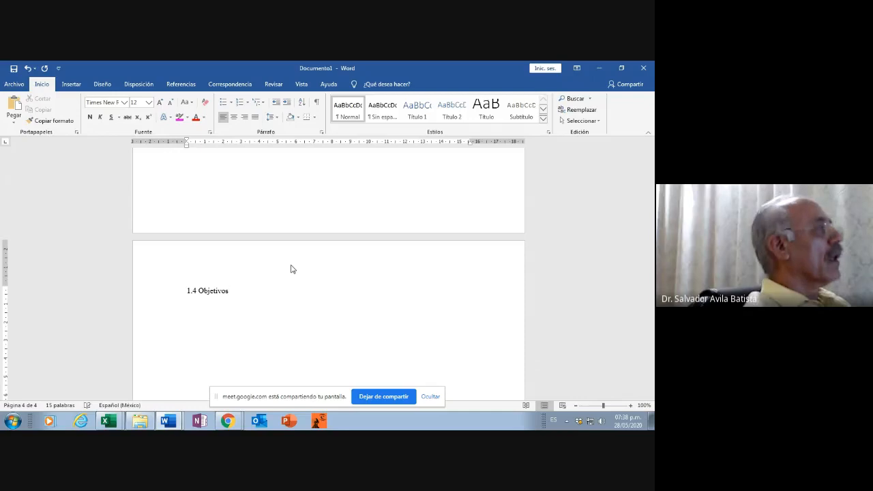
# Step: Remove the automatic number on the line below "1.4 Objetivos" and write the sub-section heading "1.4.1 General" there
pyautogui.press('Return')
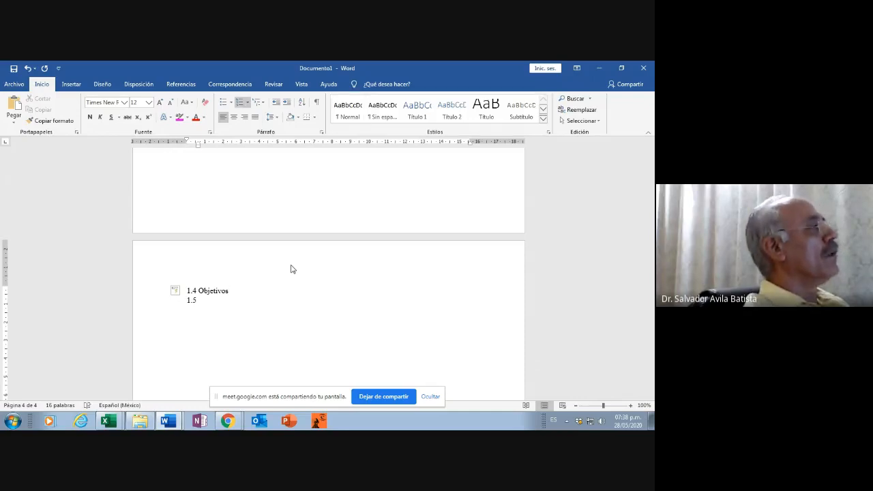
pyautogui.press('BackSpace')
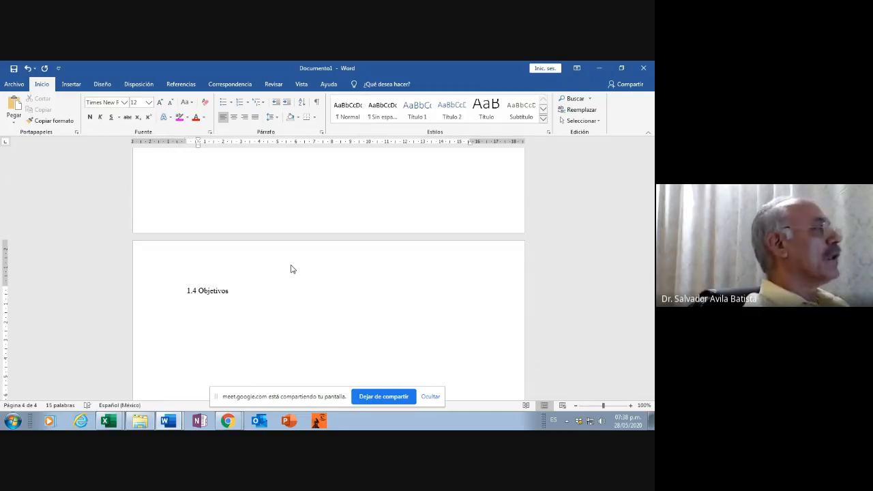
pyautogui.press('BackSpace')
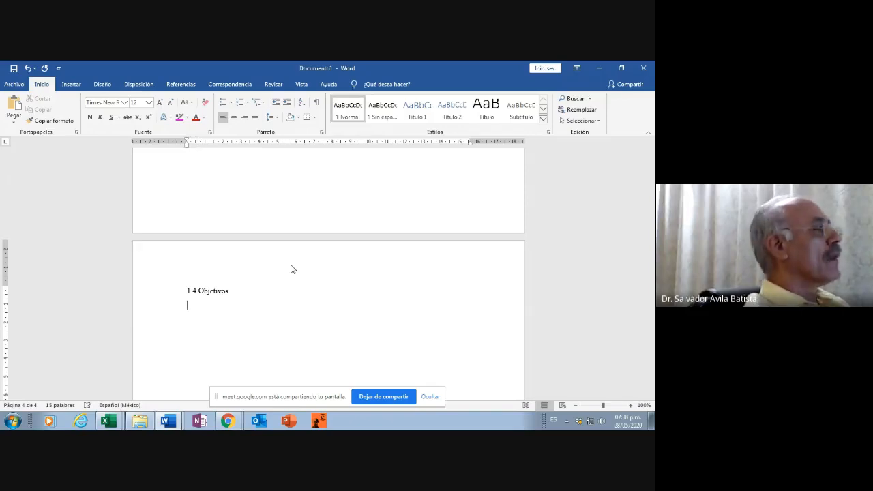
pyautogui.write('1.')
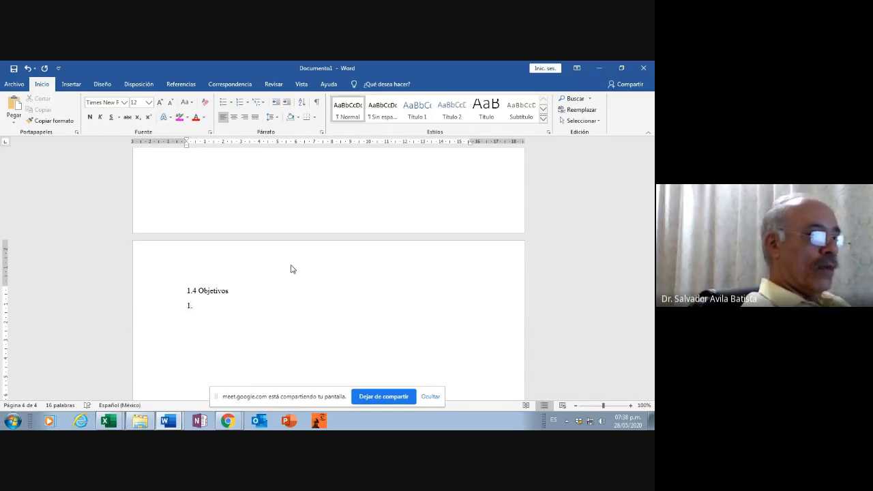
pyautogui.write('4')
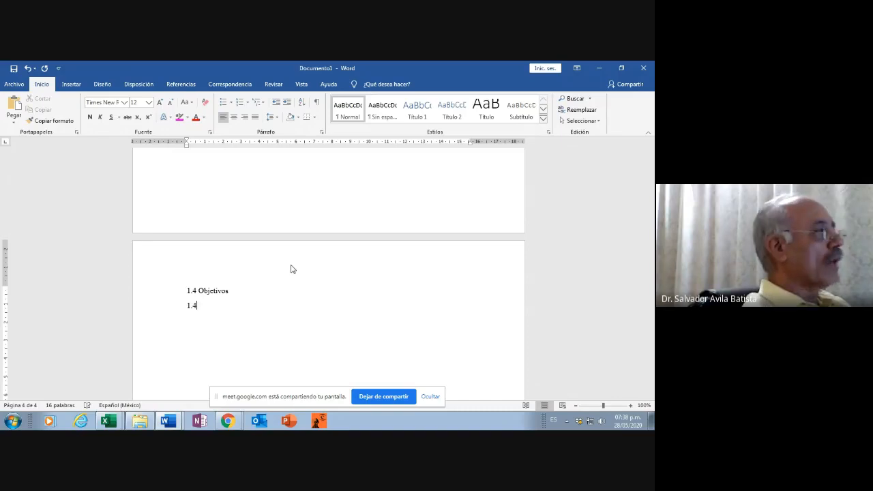
pyautogui.write('.1')
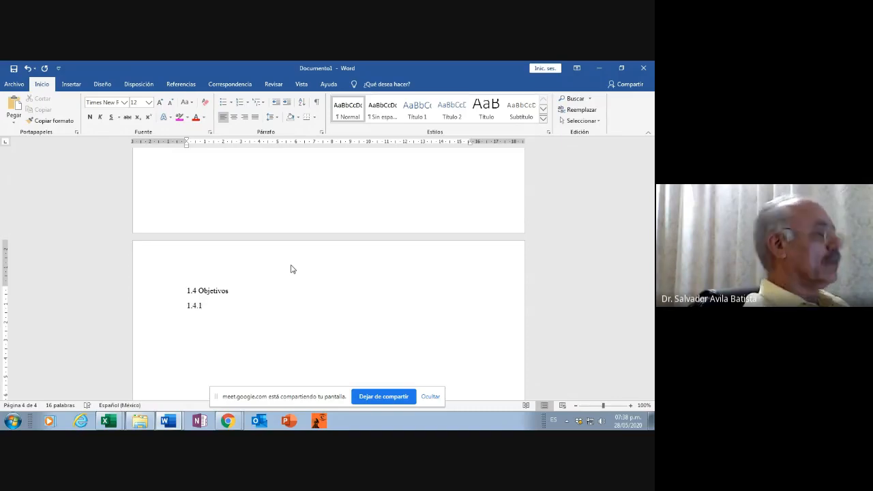
pyautogui.write(' Gene')
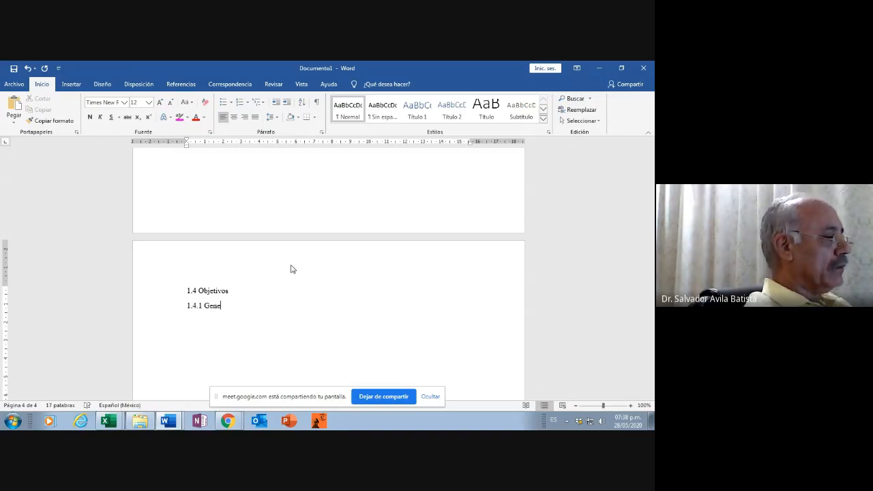
pyautogui.write('ral')
# Step: Remove the automatic number from the line below "1.4.1 General" and add several blank lines there
pyautogui.press('Return')
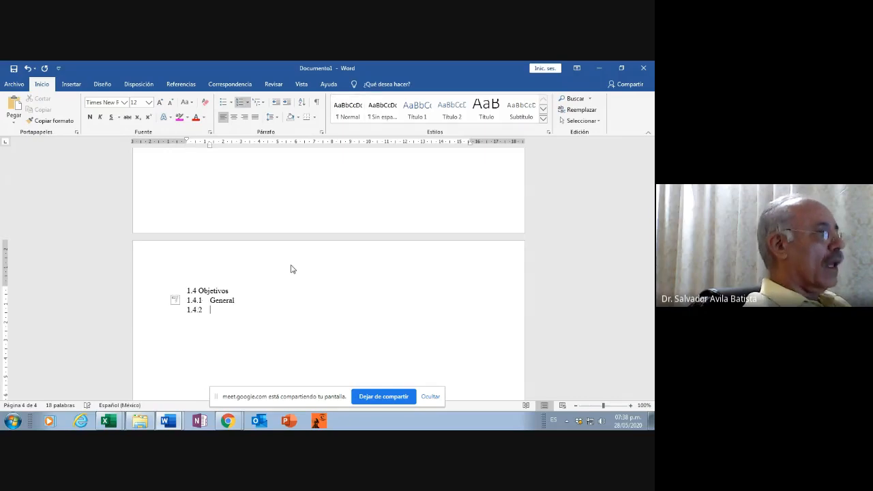
pyautogui.hotkey('shift', 'Tab')
pyautogui.hotkey('shift', 'Tab')
pyautogui.press('Return')
pyautogui.press('Return')
pyautogui.press('Return')
pyautogui.press('Return')
pyautogui.press('Return')
pyautogui.press('Return')
pyautogui.press('Return')
pyautogui.press('Return')
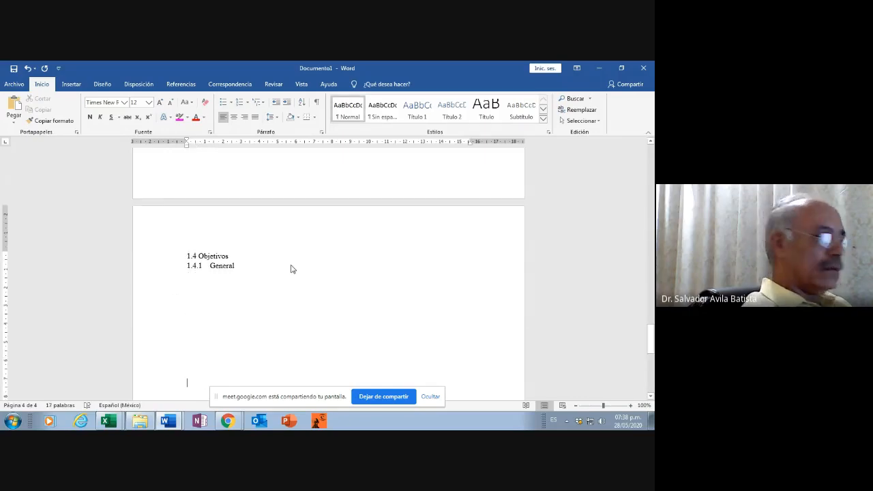
# Step: Write the sub-section heading "1.4.2 Específicos" below the blank lines, with the accent on the í
pyautogui.write('1.4')
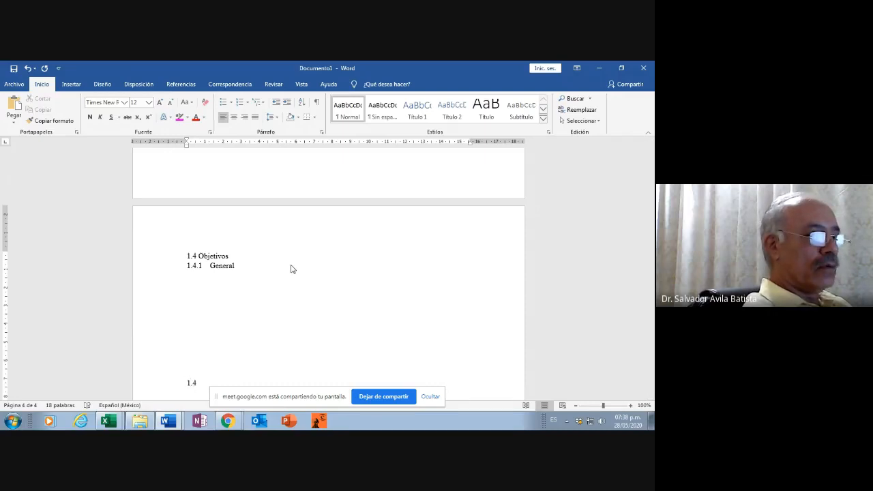
pyautogui.write('.2')
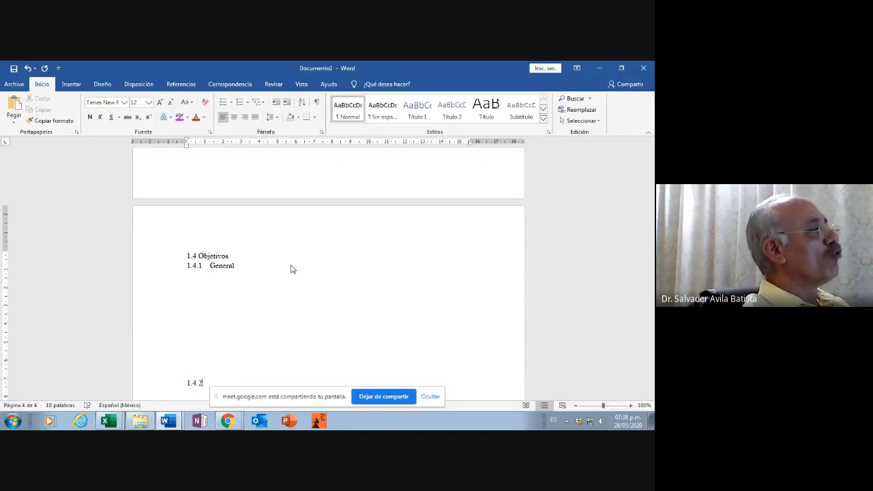
pyautogui.write(' Es')
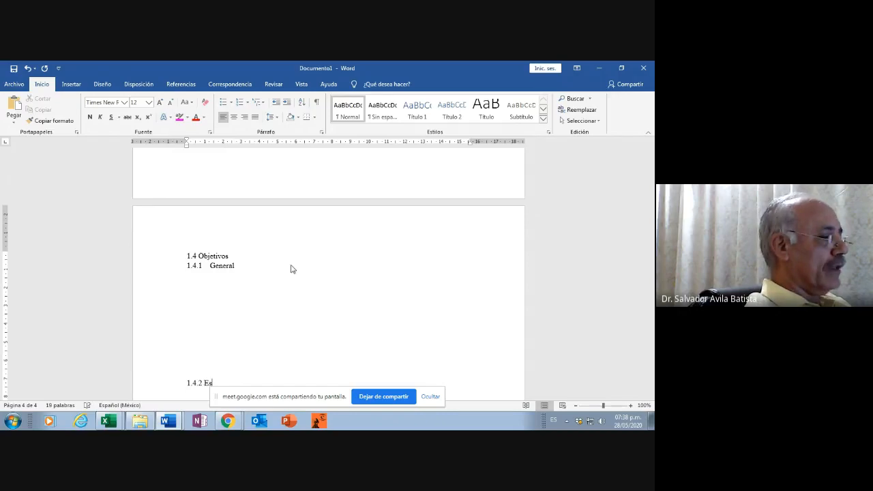
pyautogui.write('pecificos')
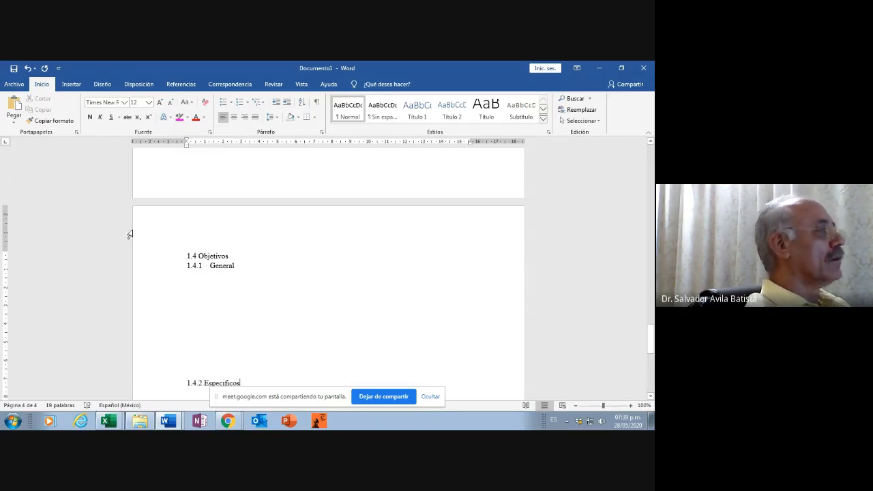
pyautogui.click(227, 382)
pyautogui.scroll(-2, 227, 382)
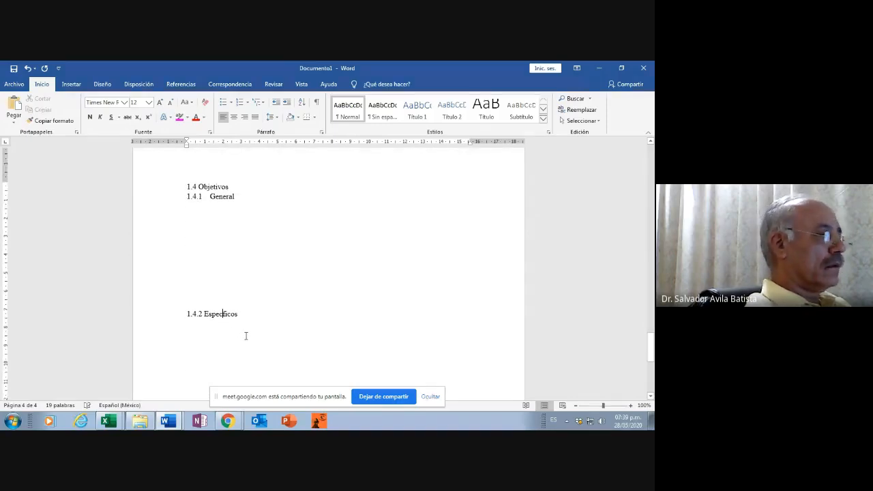
pyautogui.press('Right')
pyautogui.press('Right')
pyautogui.press('Right')
pyautogui.press('Right')
pyautogui.press('Right')
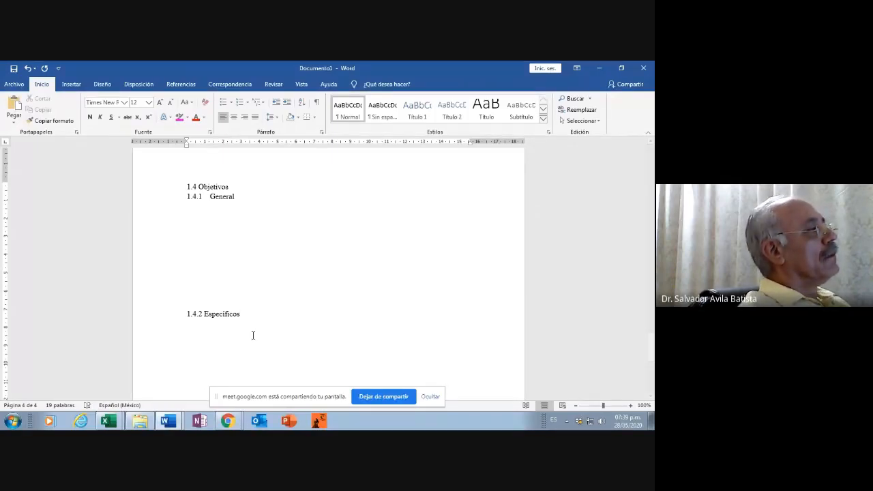
# Step: Remove the automatic number below "1.4.2 Específicos" and add blank lines until the text cursor reaches the fifth page
pyautogui.press('Return')
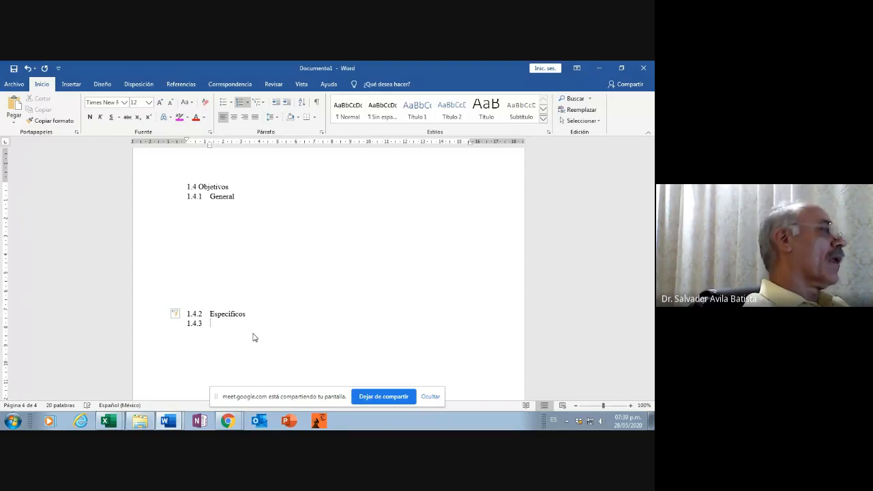
pyautogui.hotkey('shift', 'Tab')
pyautogui.hotkey('shift', 'Tab')
pyautogui.press('BackSpace')
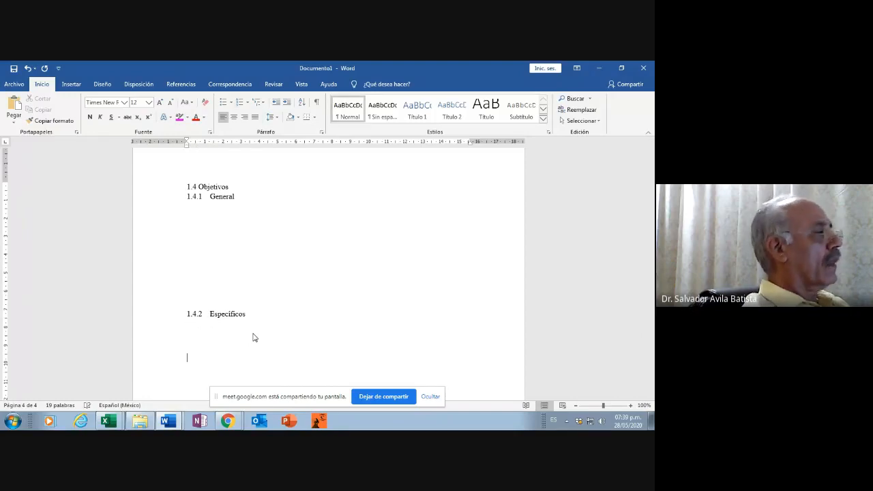
pyautogui.press('Return')
pyautogui.press('Return')
pyautogui.press('Return')
pyautogui.press('Return')
pyautogui.press('Return')
pyautogui.press('Return')
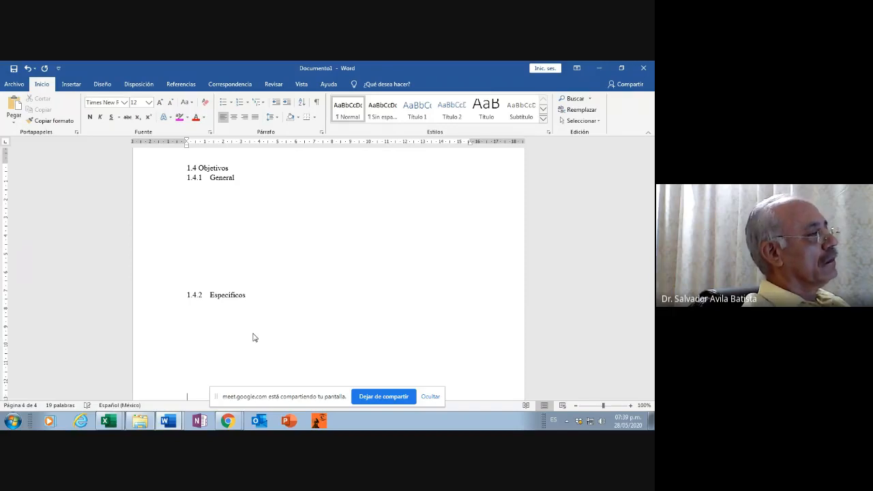
pyautogui.press('Return')
pyautogui.press('Return')
pyautogui.press('Return')
pyautogui.press('Return')
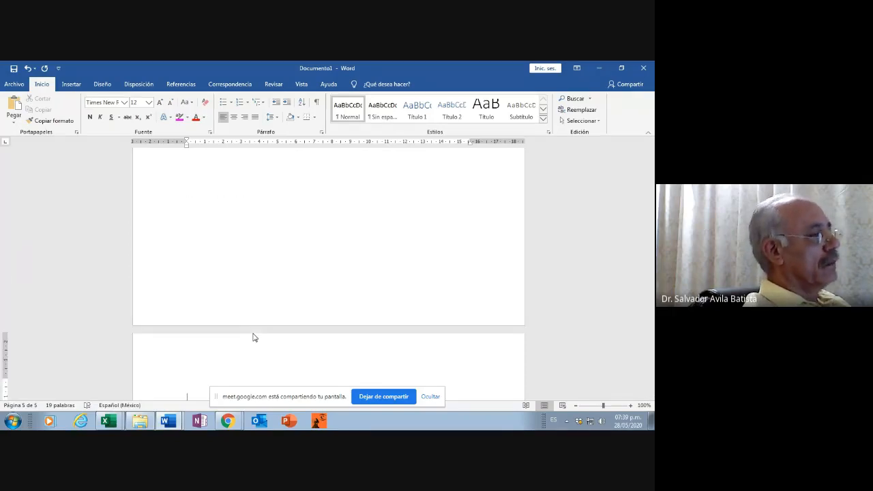
# Step: Write the chapter heading "Capítulo II. Marco teórico" at the start of the fifth page, with the accent on "teórico"
pyautogui.write('Carl')
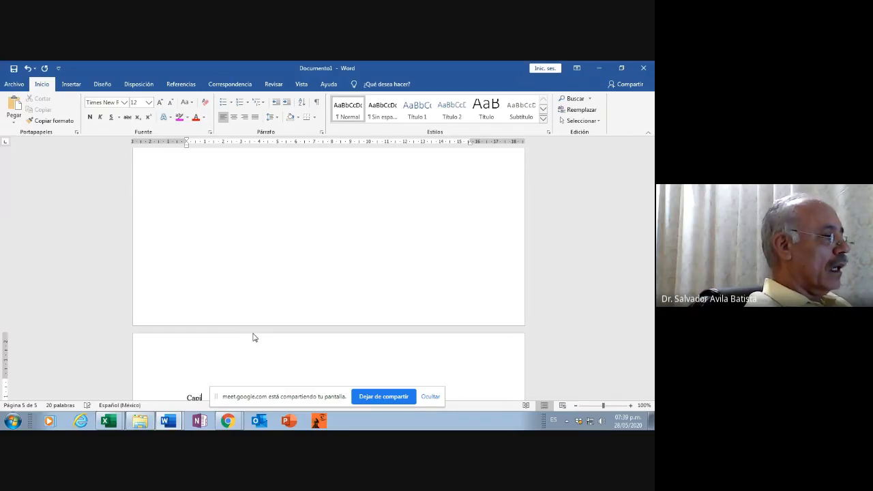
pyautogui.write('tul')
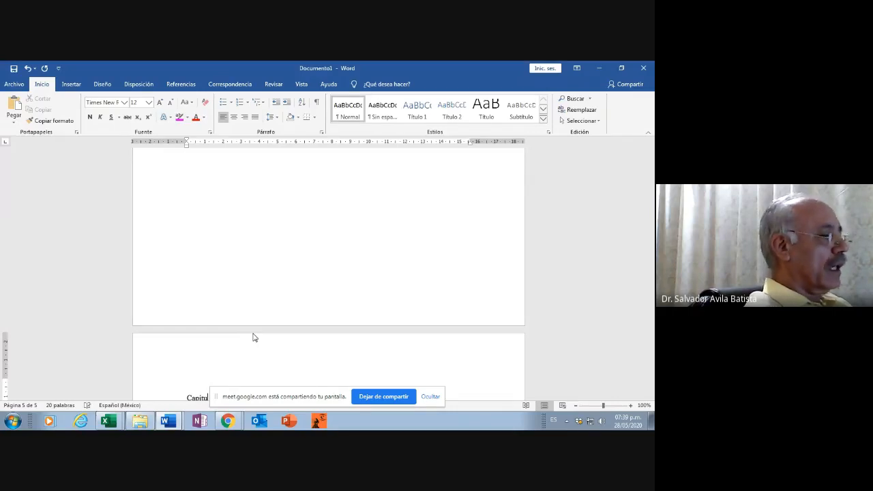
pyautogui.write('o 1')
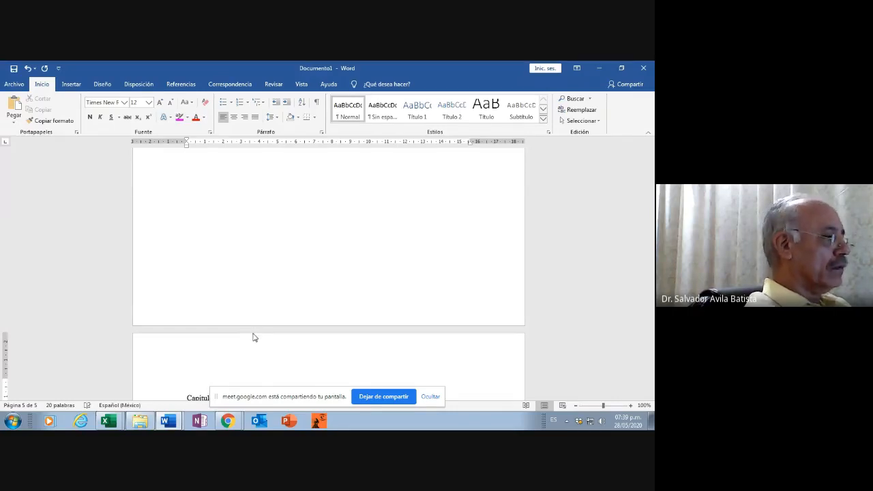
pyautogui.click(430, 397)
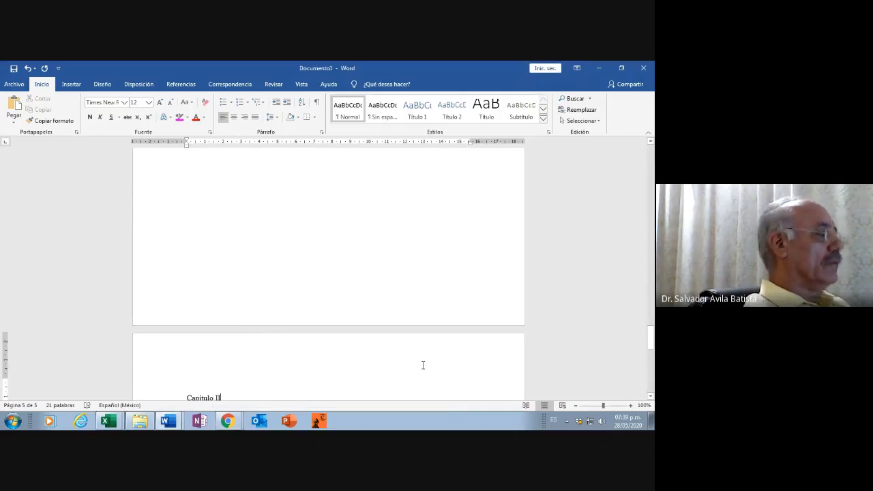
pyautogui.write('.')
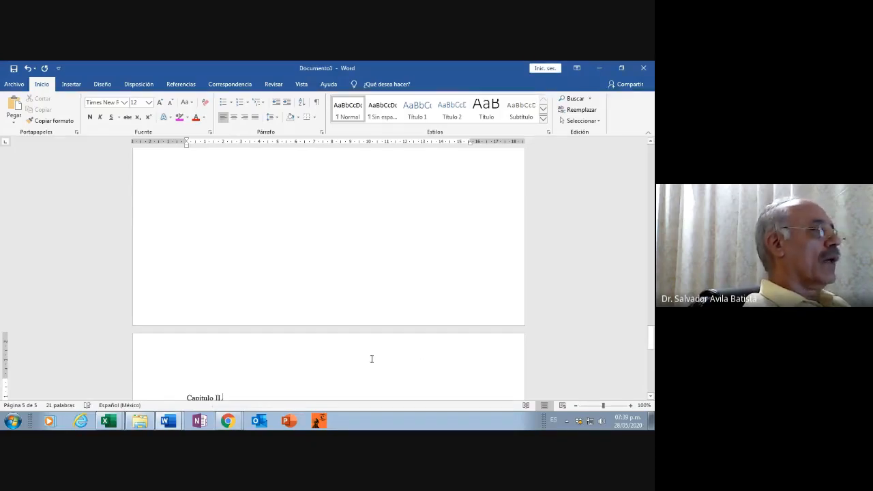
pyautogui.scroll(-1, 370, 358)
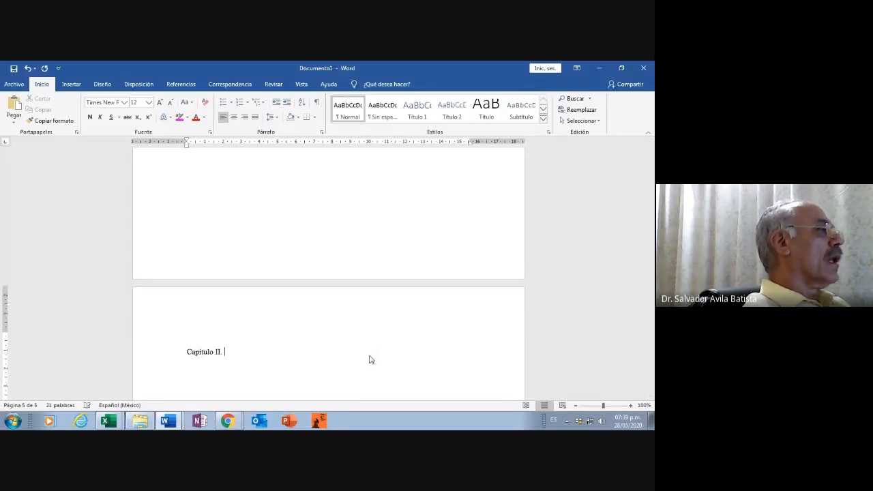
pyautogui.write('Marc')
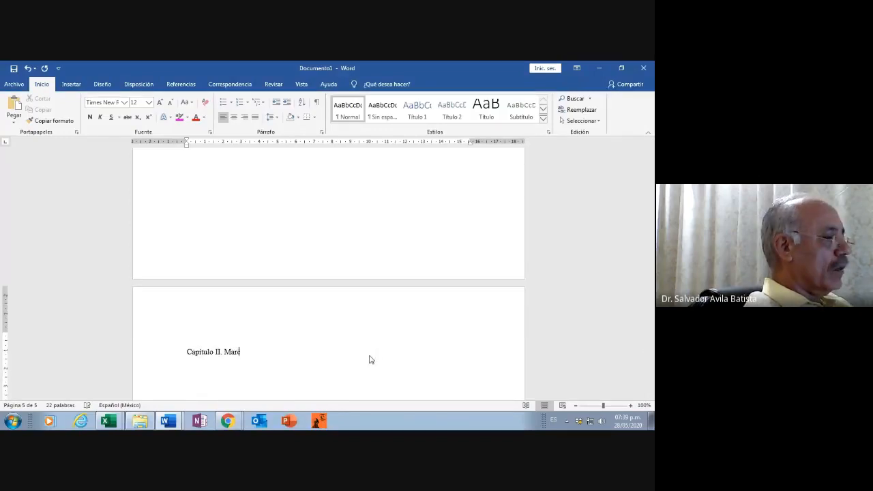
pyautogui.write('o te')
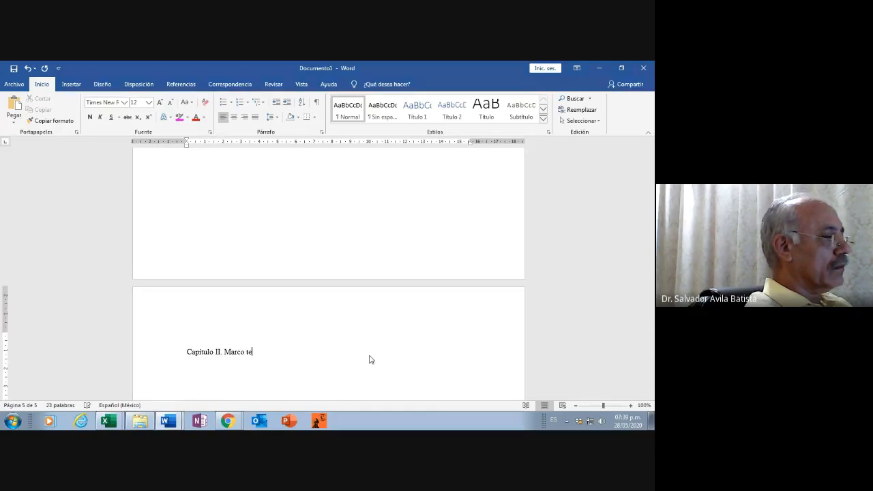
pyautogui.write('orico')
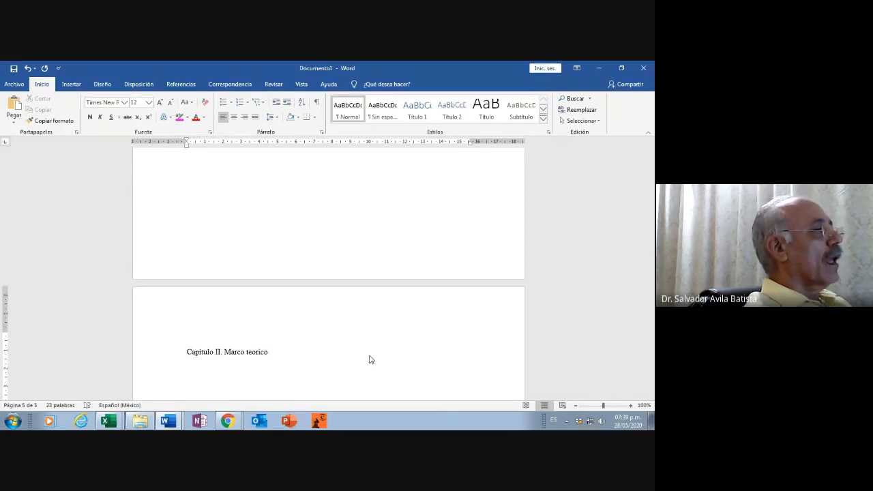
pyautogui.click(253, 351)
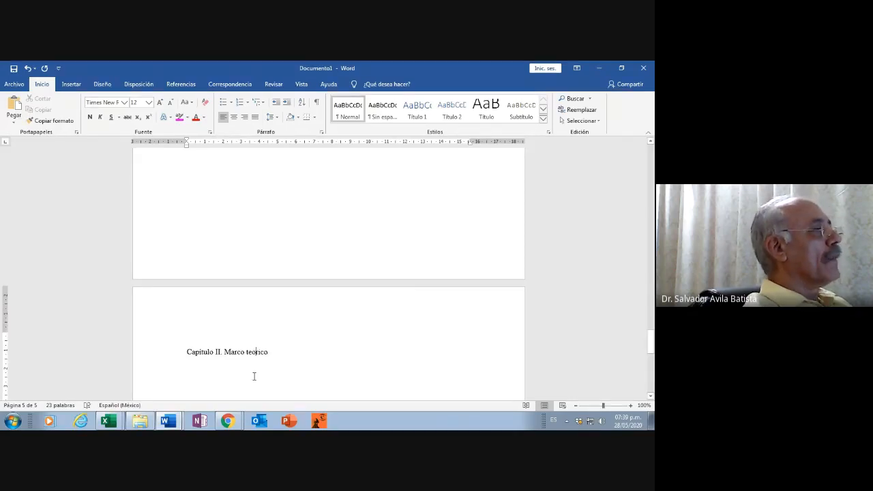
pyautogui.press('BackSpace')
pyautogui.write('ó')
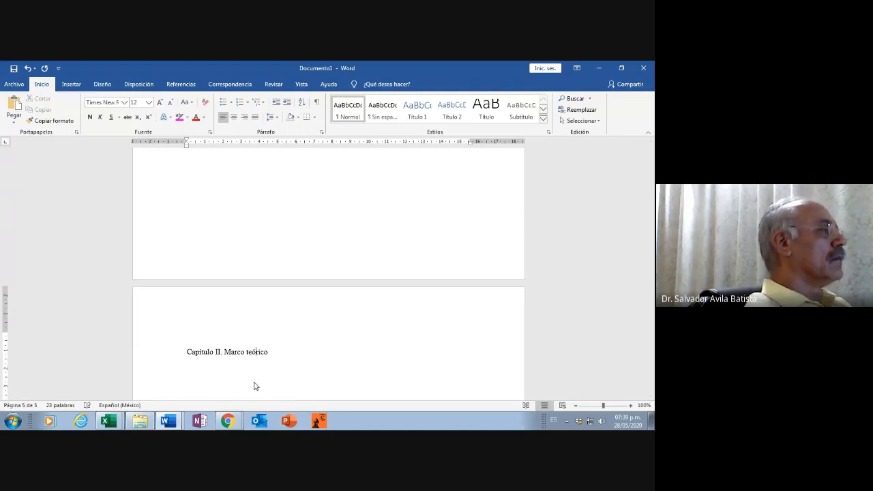
# Step: Write the subheading "2.1 Antecedentes" a few lines below the Chapter II heading
pyautogui.scroll(-2, 250, 361)
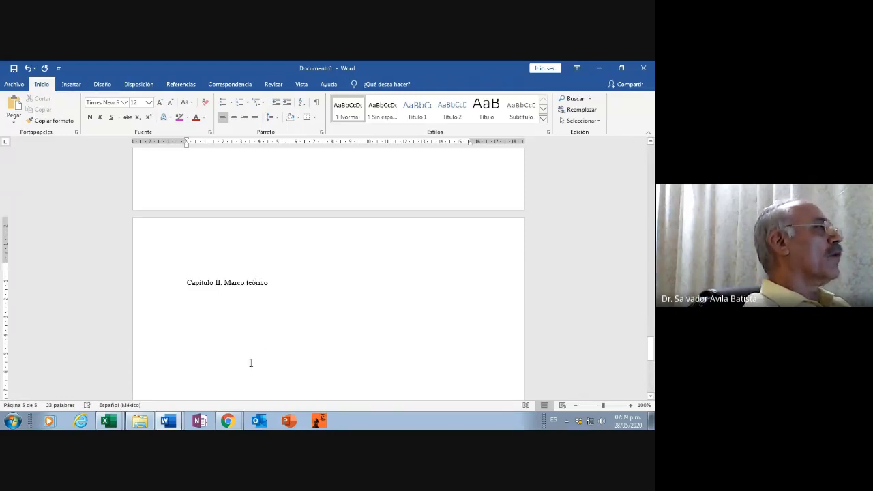
pyautogui.scroll(-1, 246, 334)
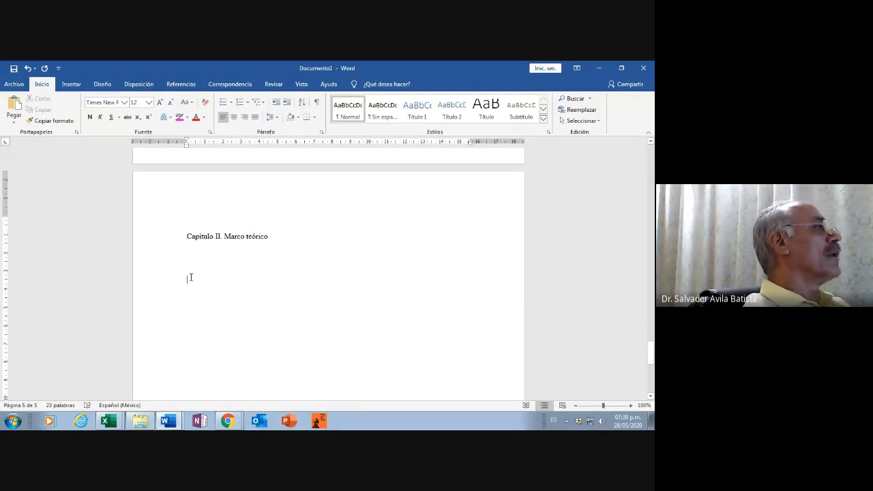
pyautogui.write('2.1')
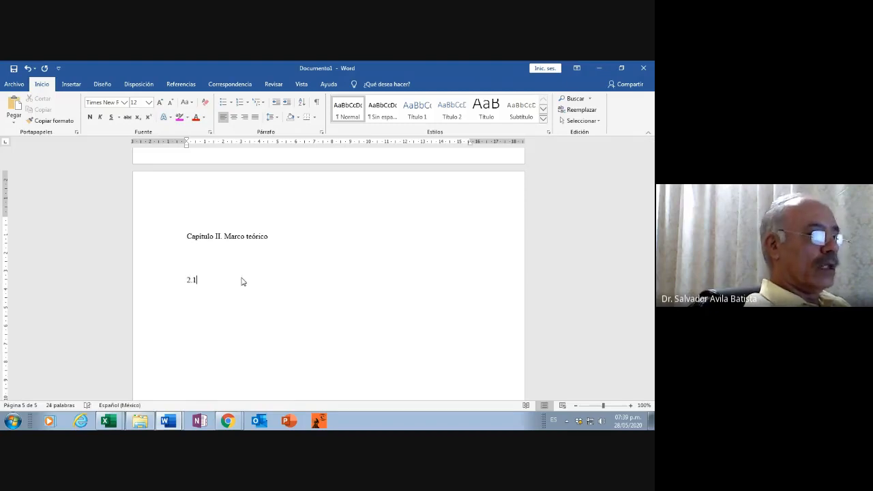
pyautogui.write(' An')
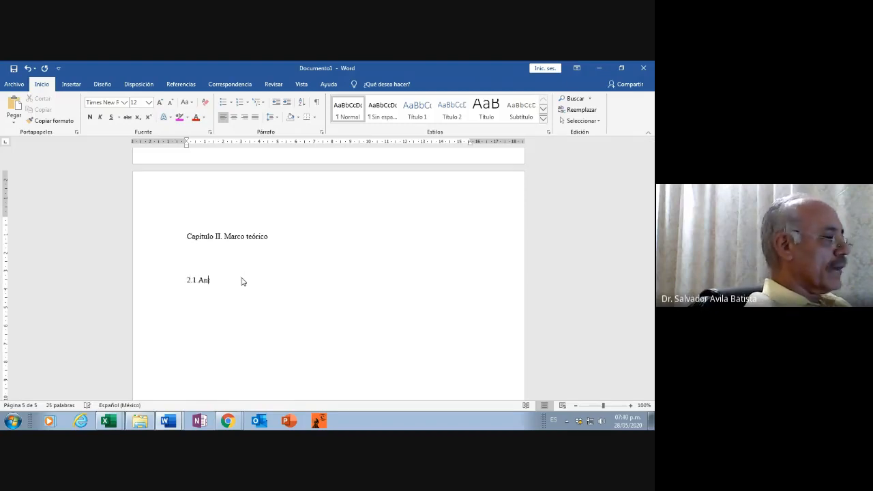
pyautogui.write('tecedentes ')
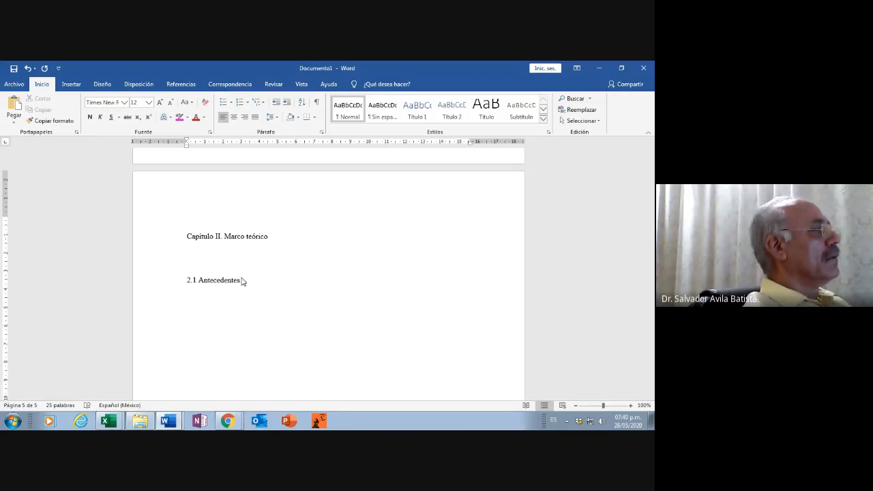
pyautogui.write('2.2')
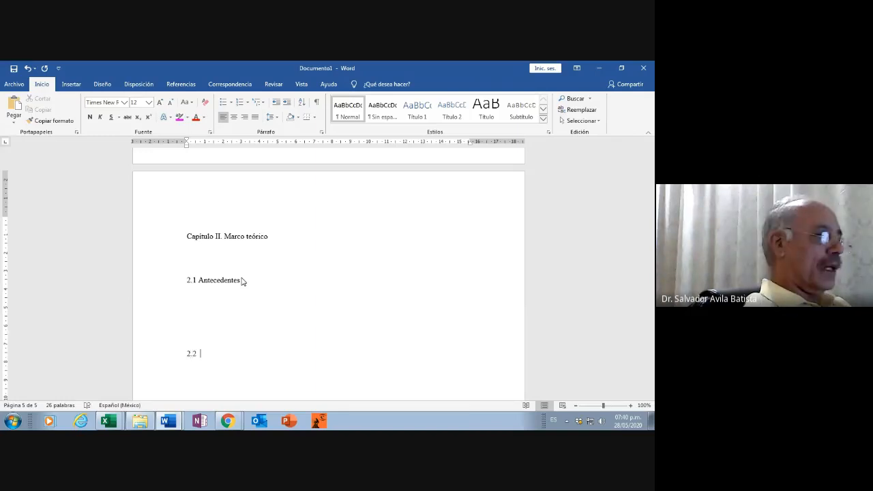
pyautogui.press('BackSpace')
pyautogui.press('BackSpace')
pyautogui.press('BackSpace')
pyautogui.press('BackSpace')
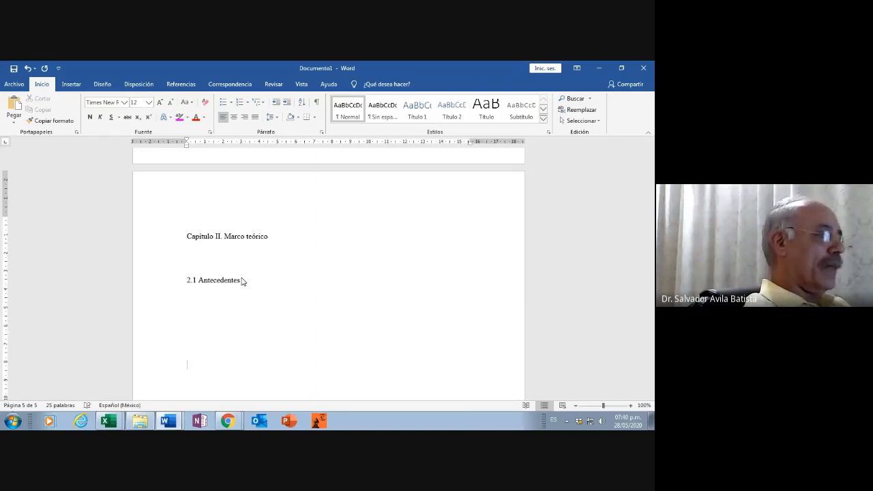
# Step: Add blank lines below "2.1 Antecedentes" until the text cursor reaches the sixth page
pyautogui.press('Return')
pyautogui.press('Return')
pyautogui.press('Return')
pyautogui.press('Return')
pyautogui.press('Return')
pyautogui.press('Return')
pyautogui.press('Return')
pyautogui.press('Return')
pyautogui.press('Return')
pyautogui.press('Return')
pyautogui.press('Return')
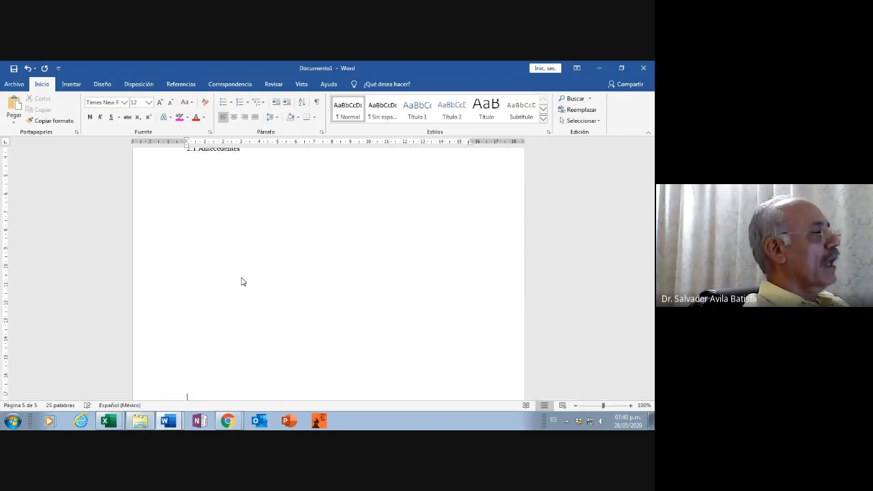
pyautogui.press('Return')
pyautogui.press('Return')
pyautogui.press('Return')
pyautogui.press('Return')
pyautogui.press('Return')
pyautogui.press('Return')
pyautogui.press('Return')
pyautogui.press('Return')
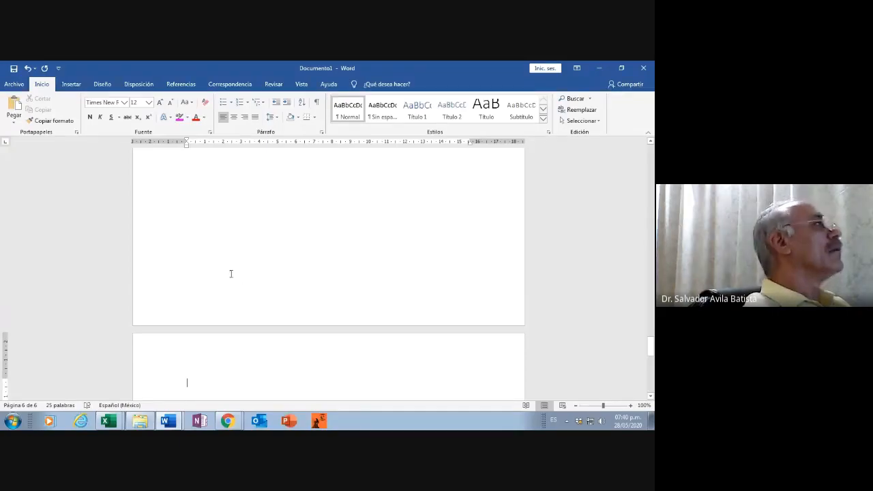
# Step: Write the subheading "2.2 Diabetes Mellitus" at the start of the sixth page
pyautogui.scroll(-3, 242, 269)
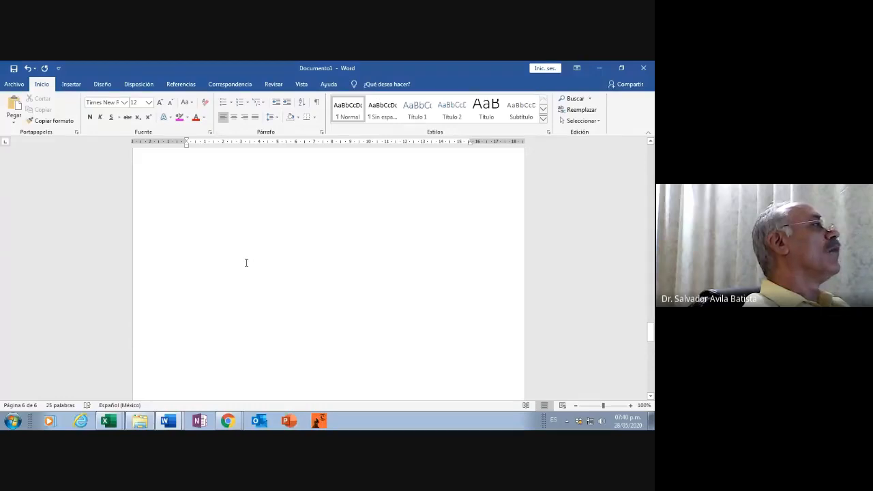
pyautogui.scroll(6, 247, 263)
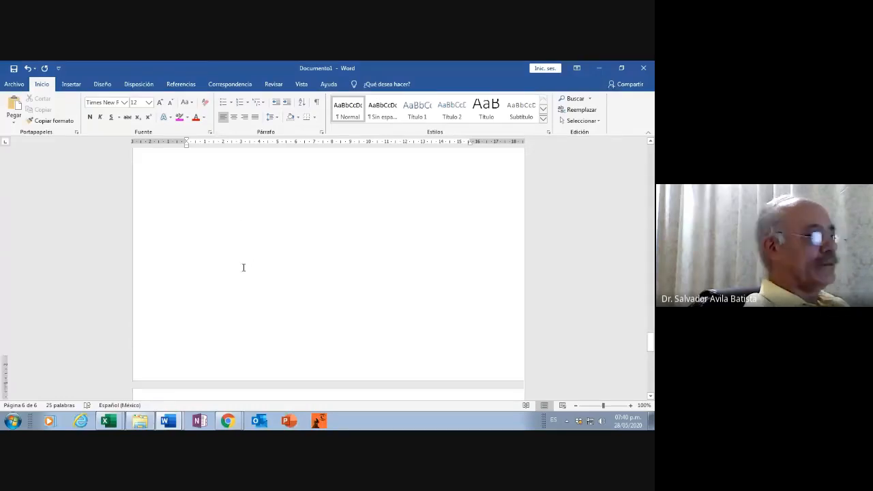
pyautogui.scroll(-3, 244, 266)
pyautogui.write('2.2')
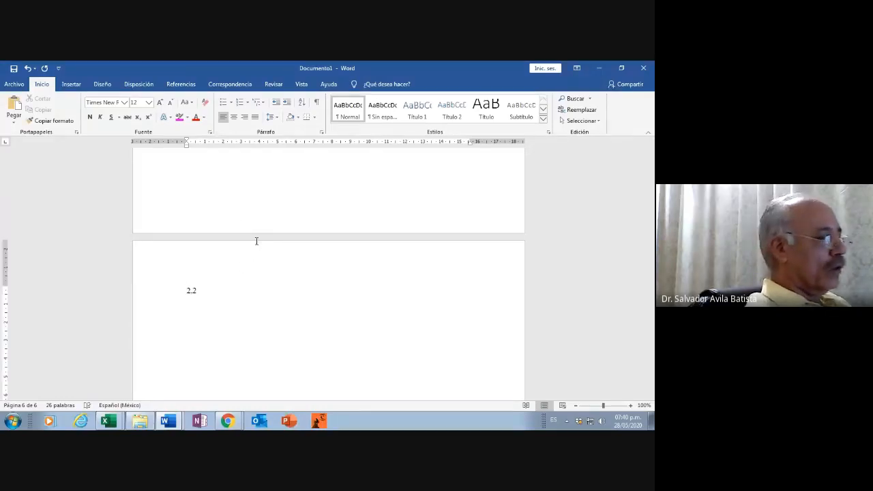
pyautogui.write(' Diabe')
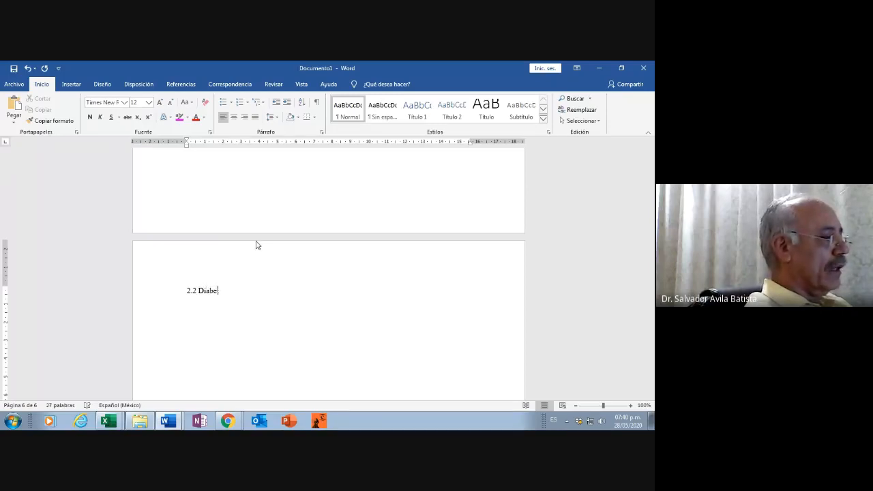
pyautogui.write('tes M')
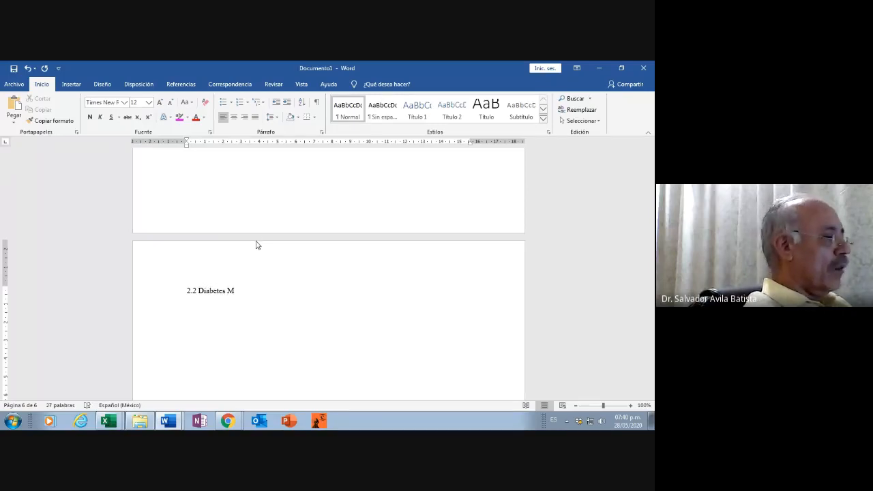
pyautogui.write('ellitus')
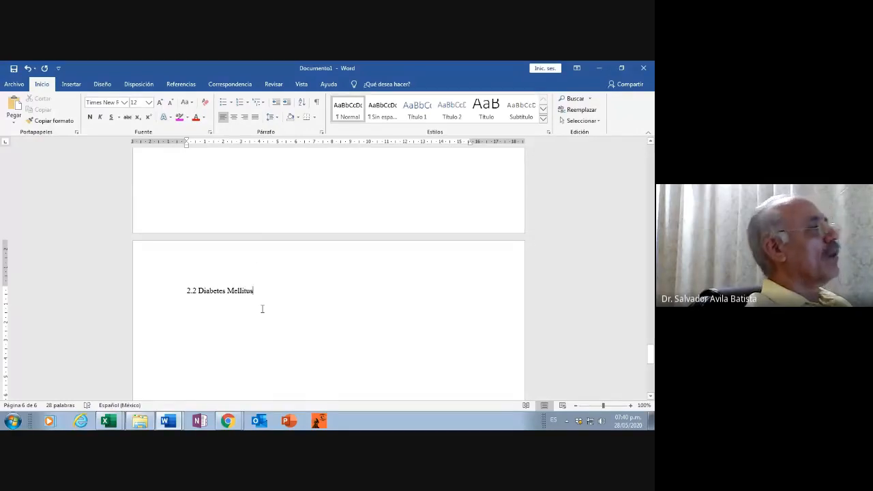
# Step: Return to the first page of the document and show the navigation pane
pyautogui.scroll(3, 266, 309)
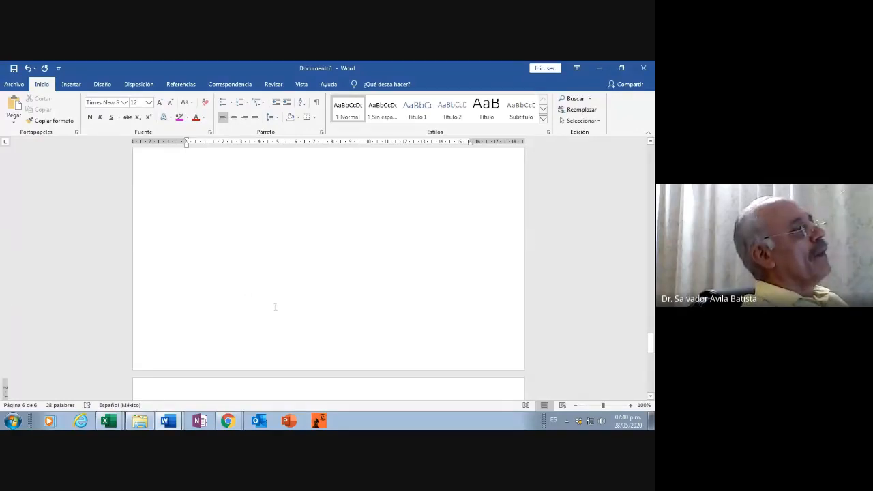
pyautogui.scroll(-4, 276, 306)
pyautogui.scroll(2, 305, 307)
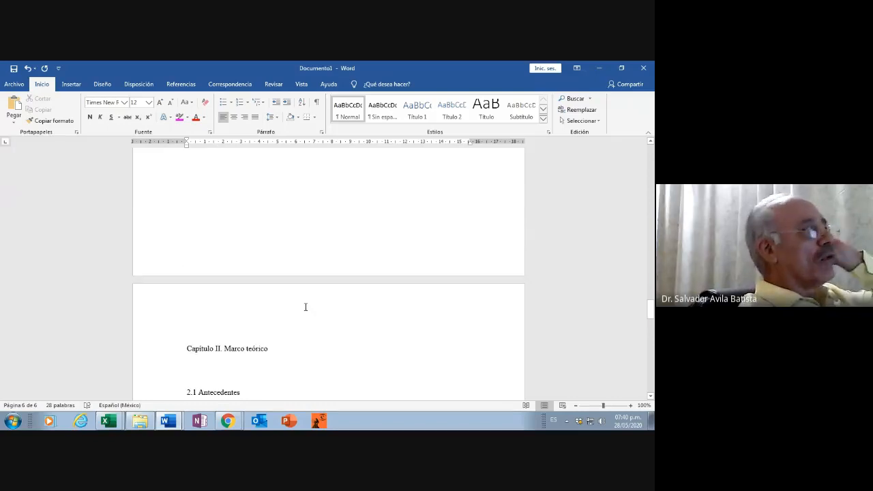
pyautogui.scroll(4, 305, 306)
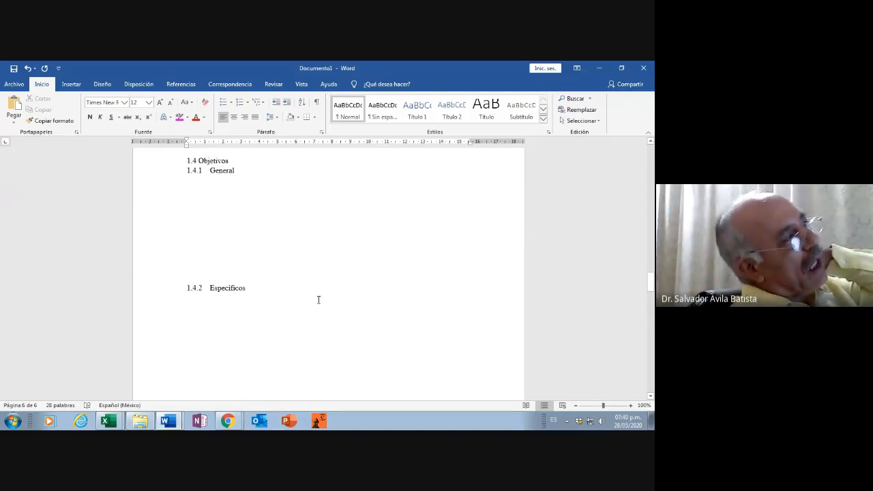
pyautogui.scroll(6, 317, 294)
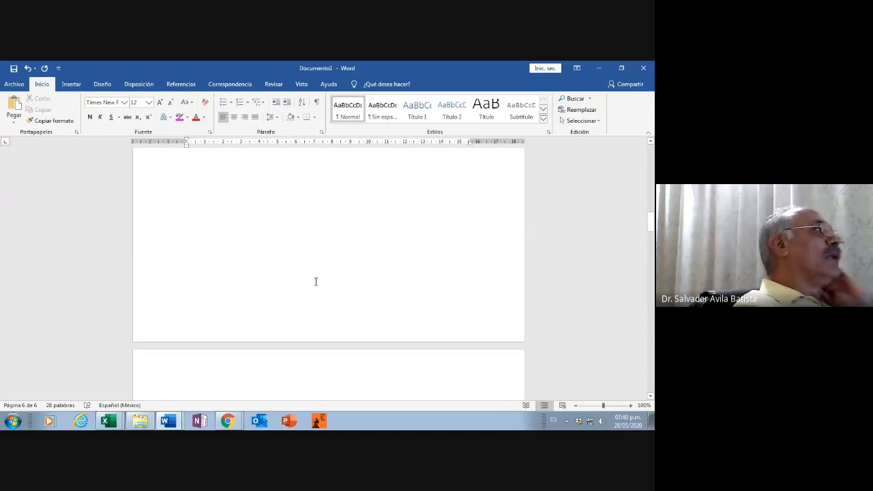
pyautogui.scroll(15, 316, 281)
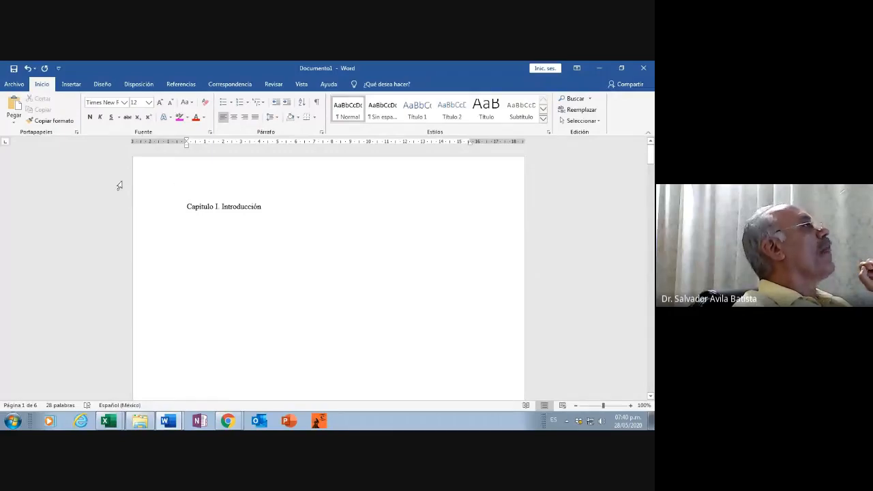
pyautogui.click(302, 91)
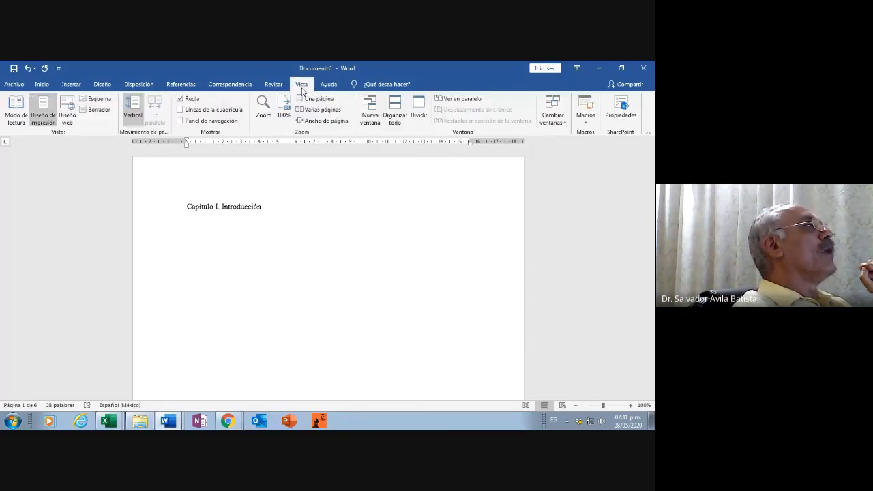
pyautogui.click(181, 121)
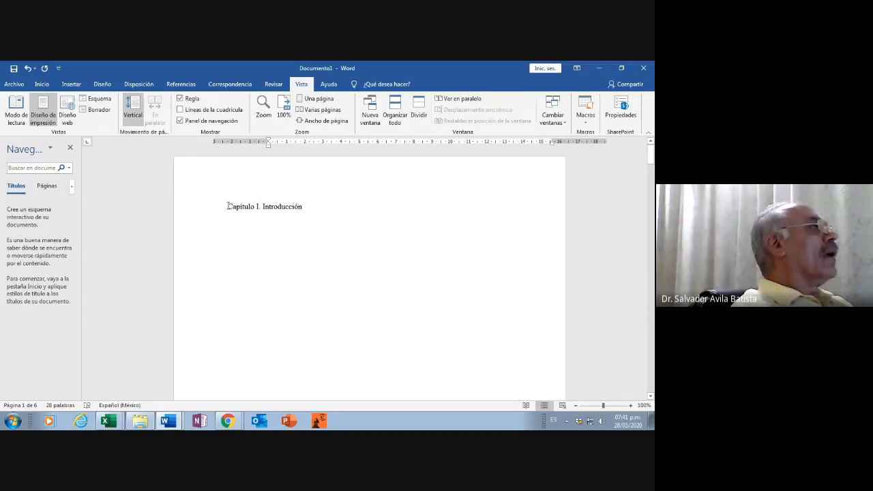
# Step: Select the heading "Capítulo I. Introducción" and look through the styles available in the gallery
pyautogui.moveTo(228, 206); pyautogui.dragTo(292, 207)
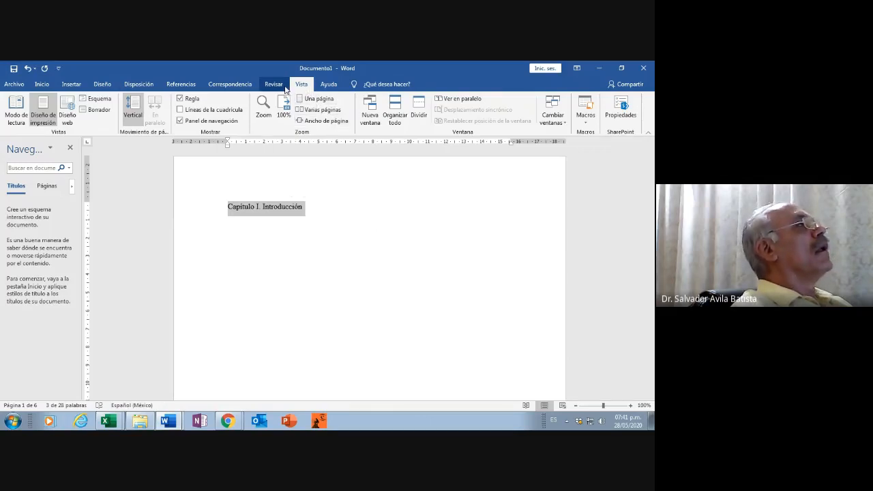
pyautogui.click(42, 85)
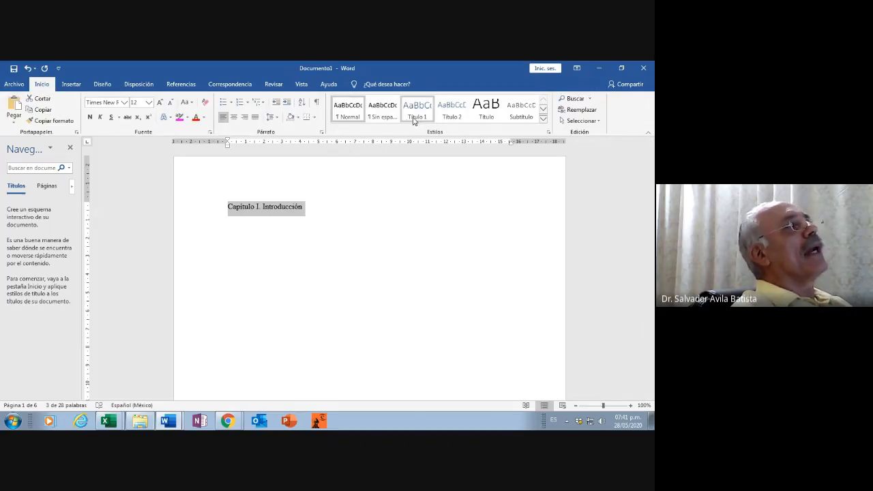
pyautogui.click(543, 110)
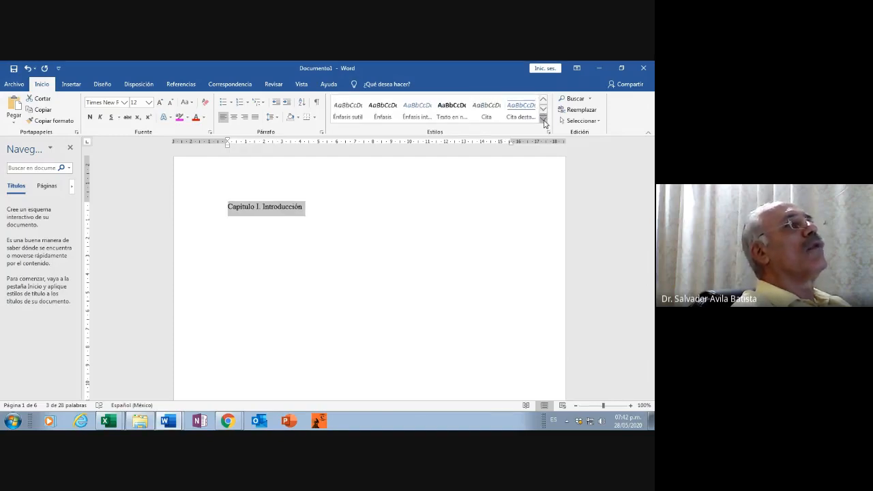
pyautogui.click(543, 120)
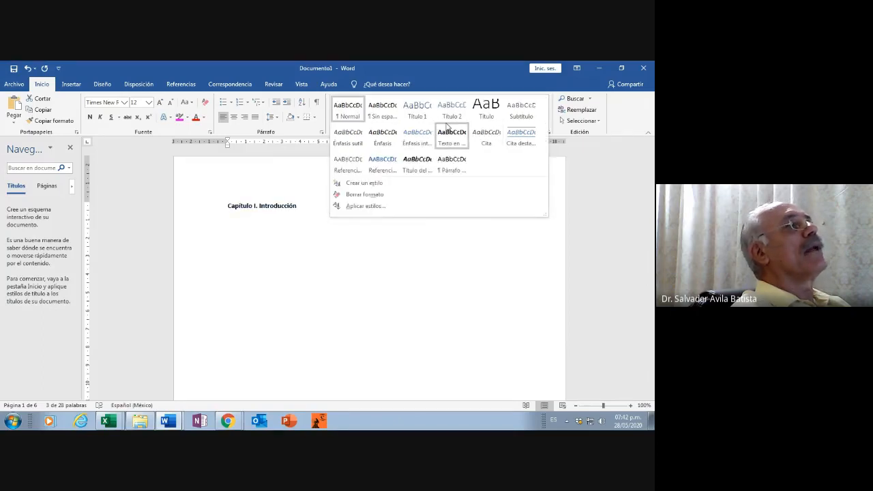
pyautogui.click(574, 157)
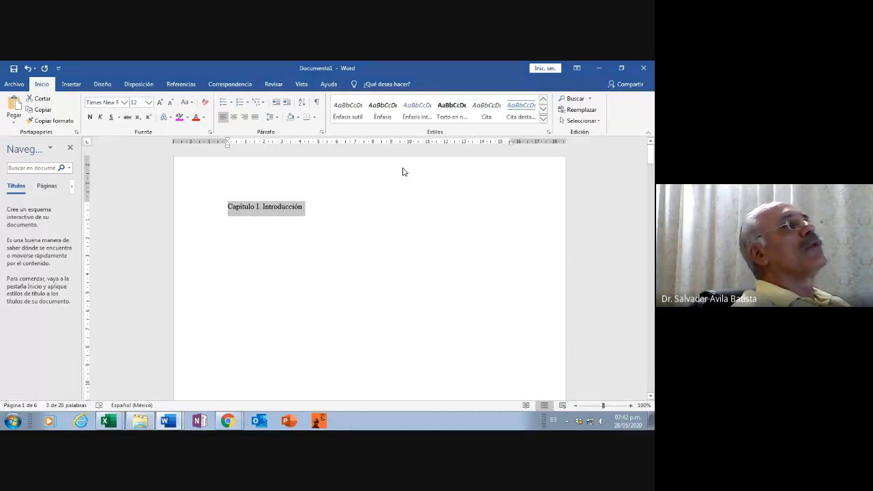
pyautogui.click(542, 102)
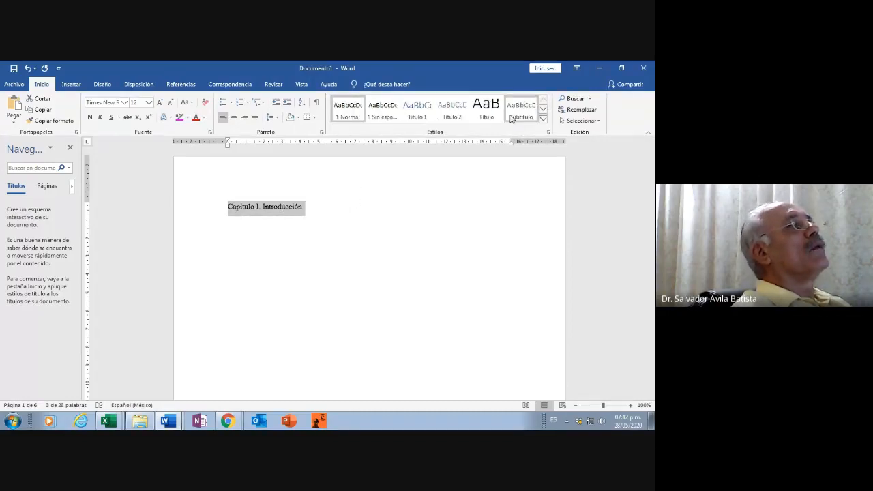
pyautogui.click(419, 118)
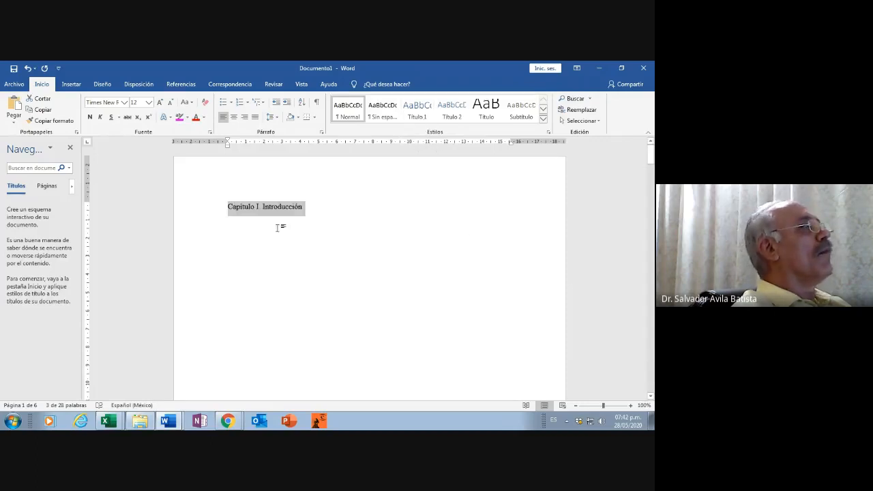
pyautogui.click(412, 119)
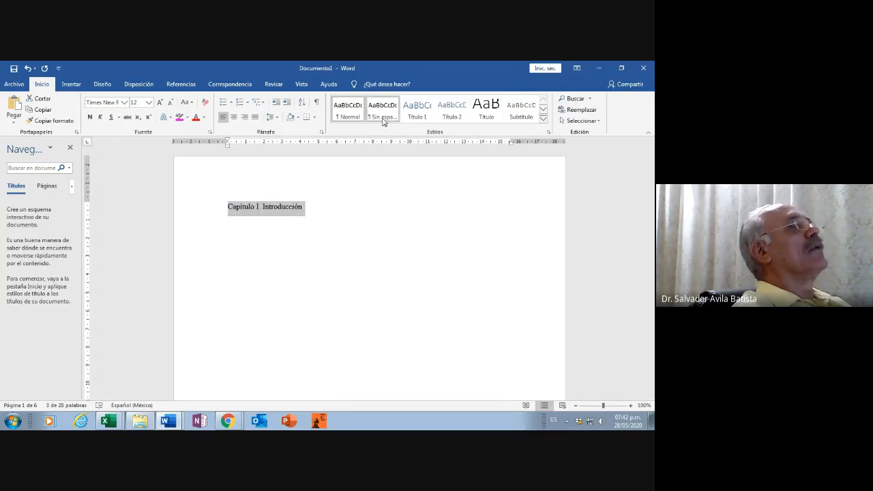
# Step: Open the Título 1 style for modification and set its font to Times New Roman
pyautogui.rightClick(418, 118)
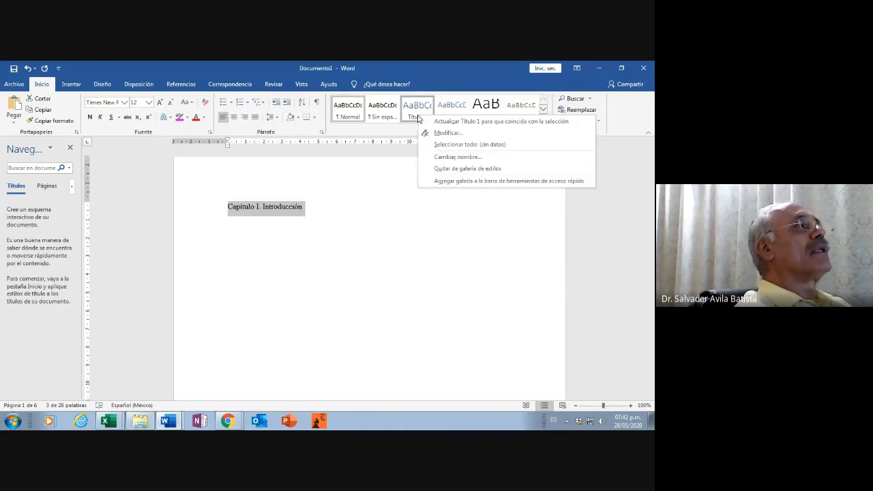
pyautogui.click(448, 134)
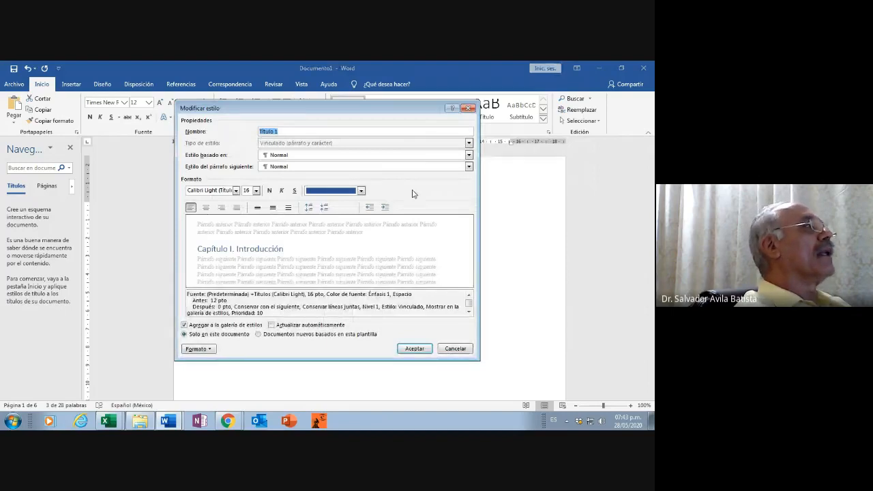
pyautogui.click(236, 191)
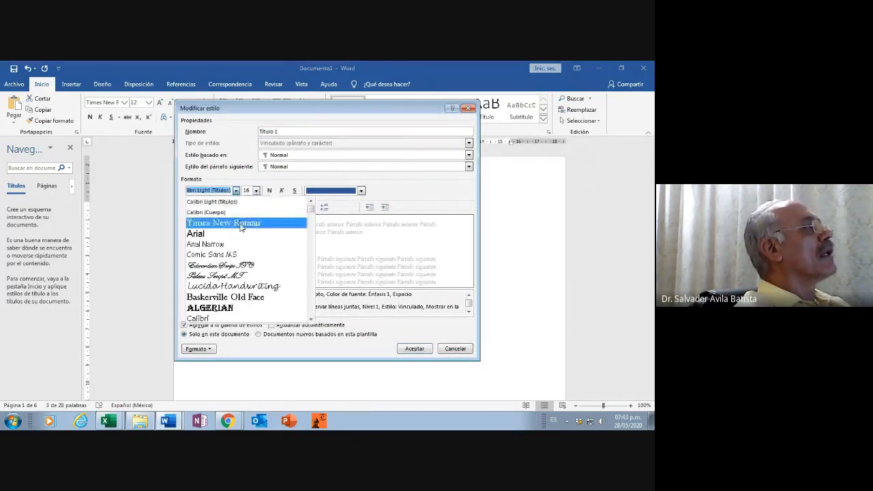
pyautogui.click(240, 228)
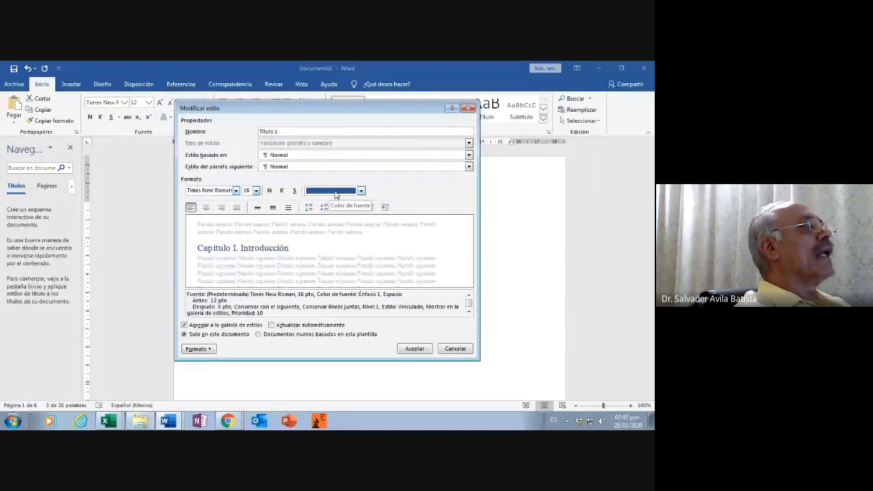
# Step: Set the font colour of the Título 1 style to the black theme colour, Texto 1
pyautogui.click(361, 192)
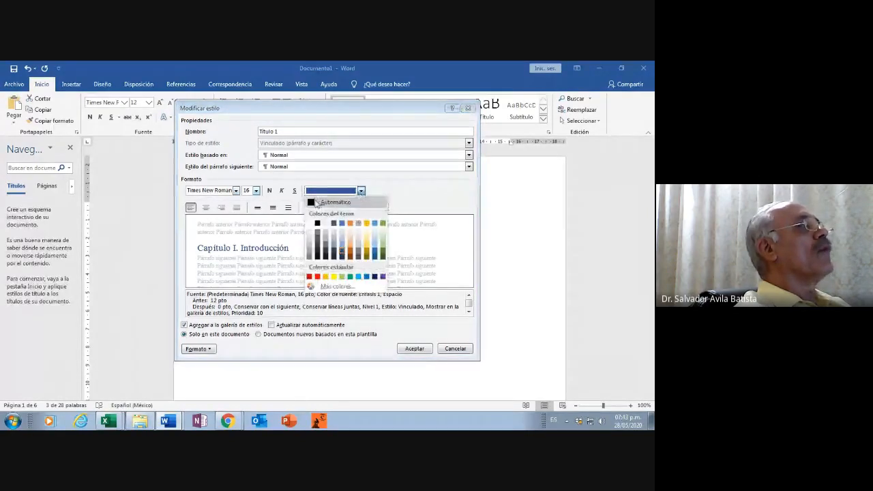
pyautogui.click(335, 202)
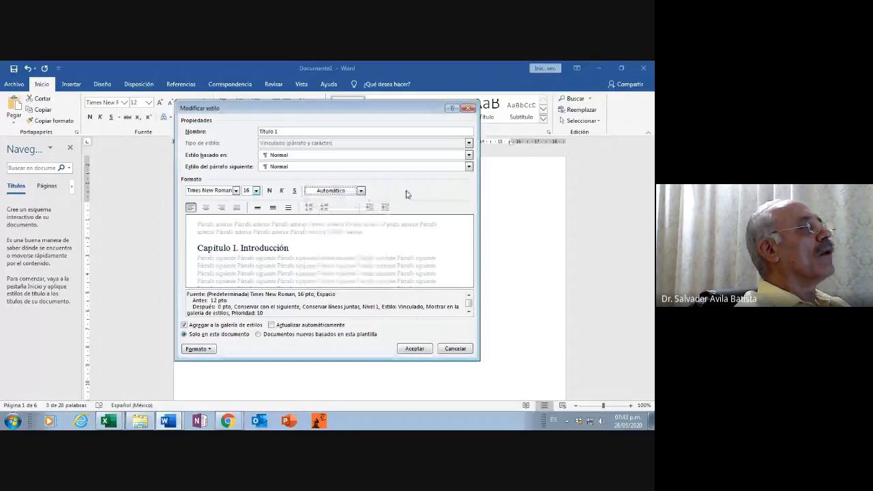
pyautogui.click(362, 191)
pyautogui.click(310, 206)
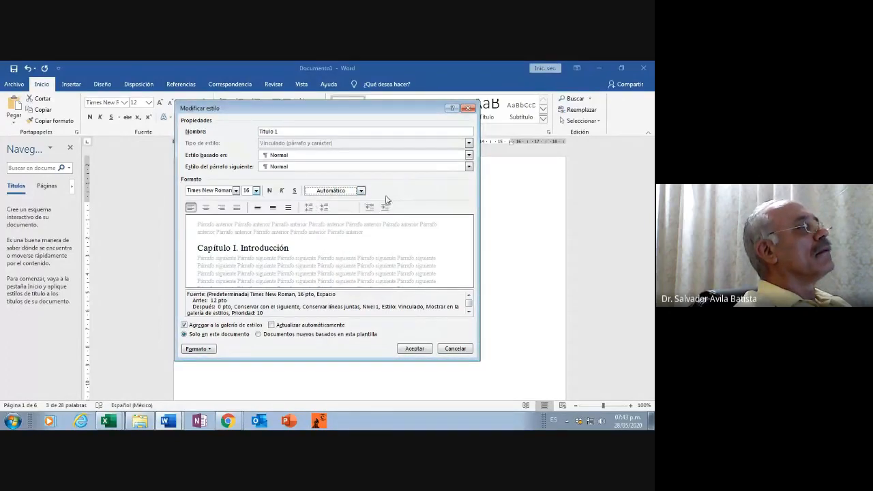
pyautogui.click(362, 191)
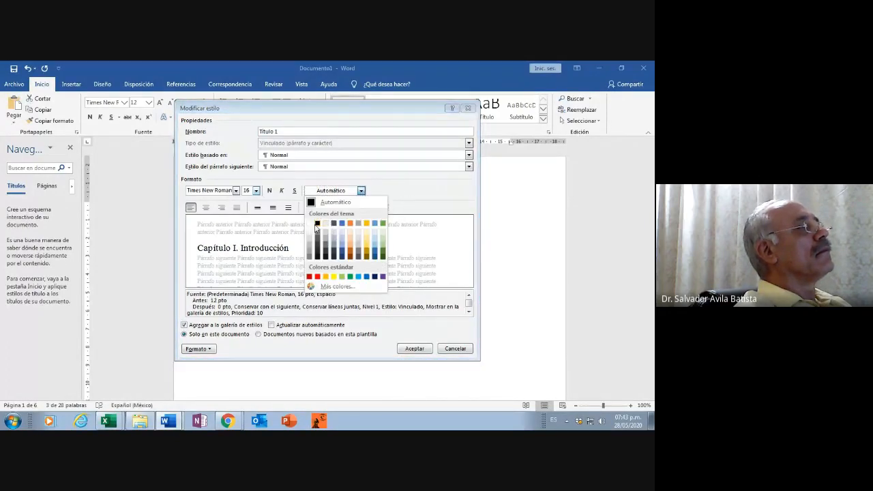
pyautogui.click(317, 223)
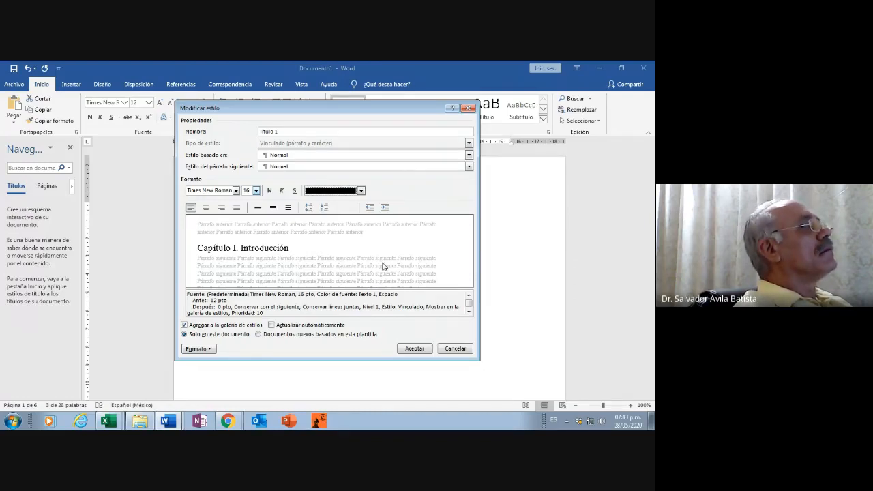
# Step: Make the Título 1 style bold, accept its changes and apply the style to "Capítulo I. Introducción"
pyautogui.click(270, 191)
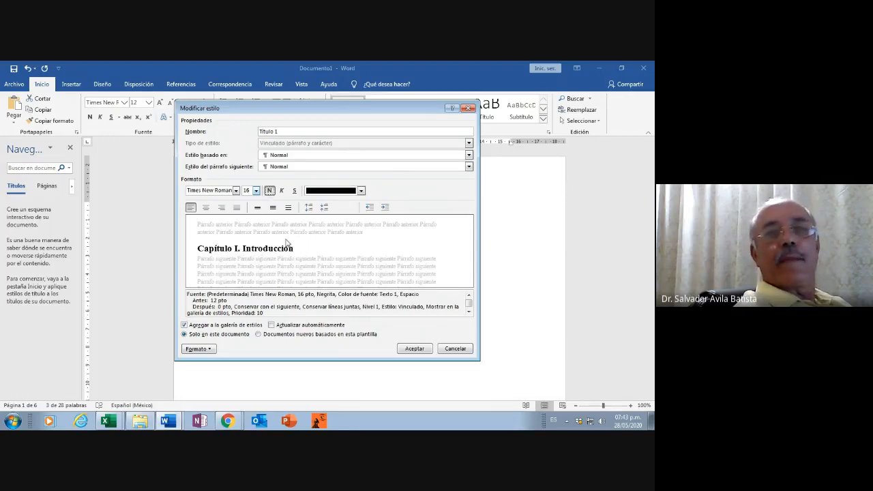
pyautogui.click(415, 349)
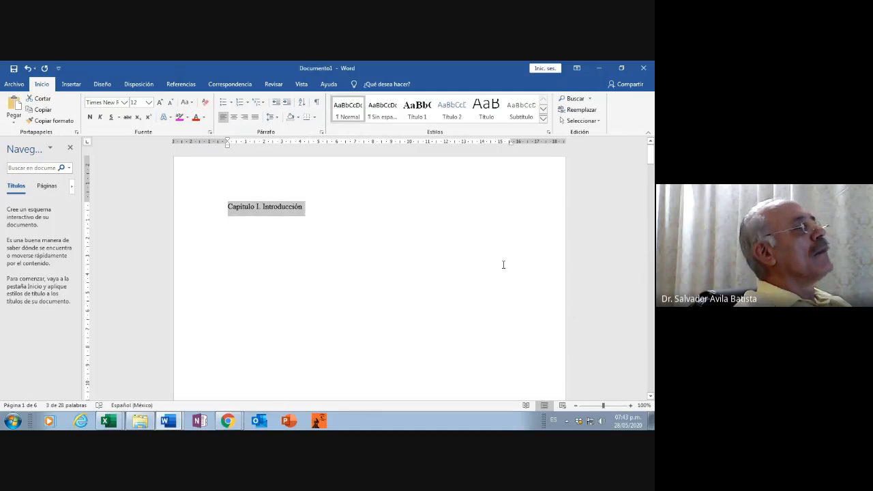
pyautogui.click(417, 109)
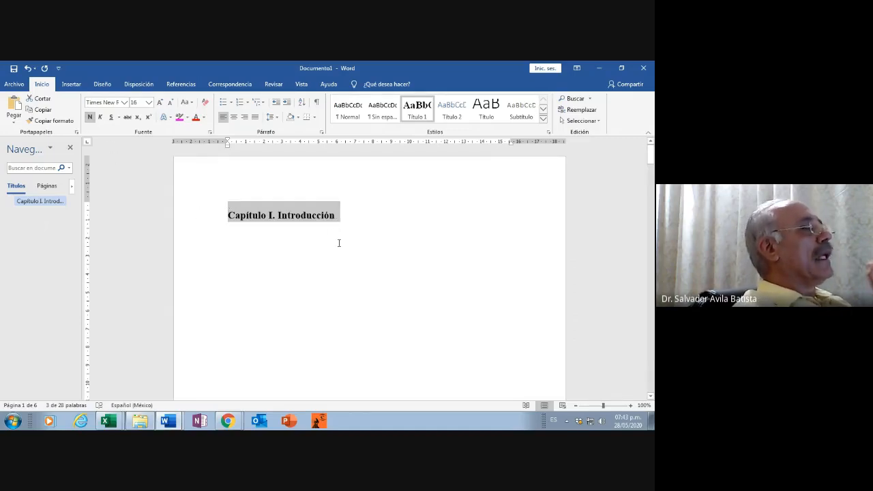
# Step: Modify the Título 1 style so its paragraphs are centred, and accept the change
pyautogui.rightClick(418, 116)
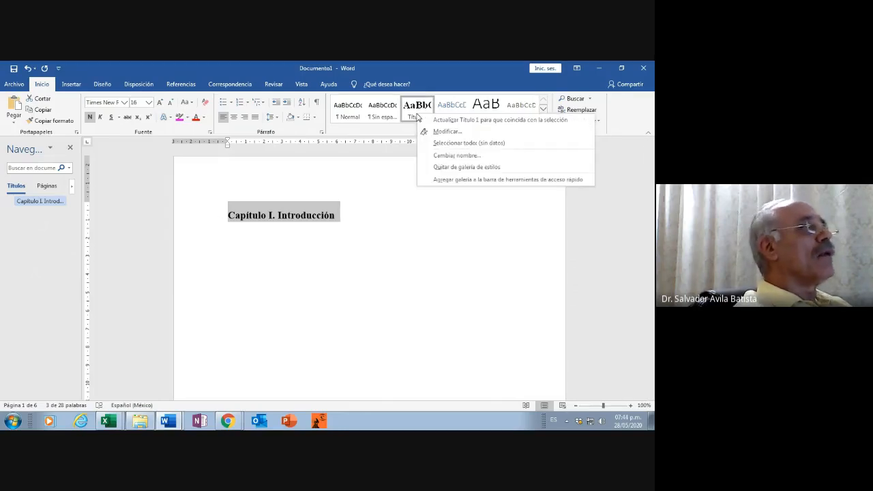
pyautogui.click(442, 131)
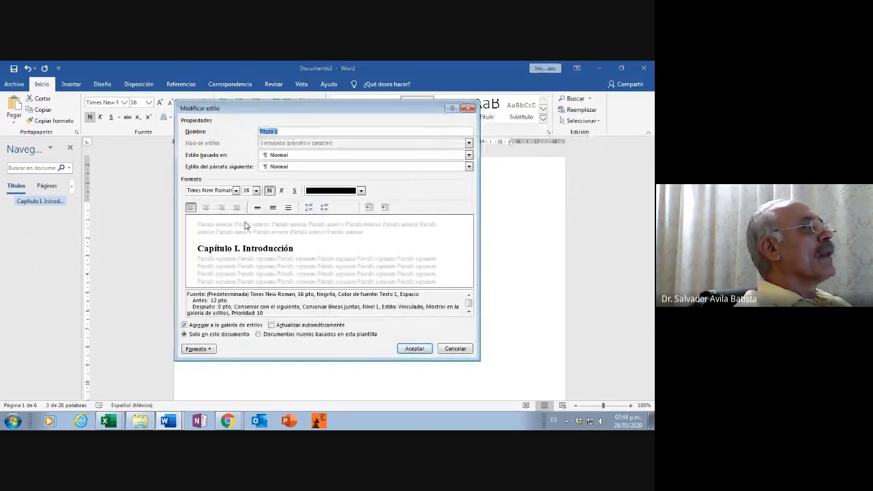
pyautogui.click(206, 208)
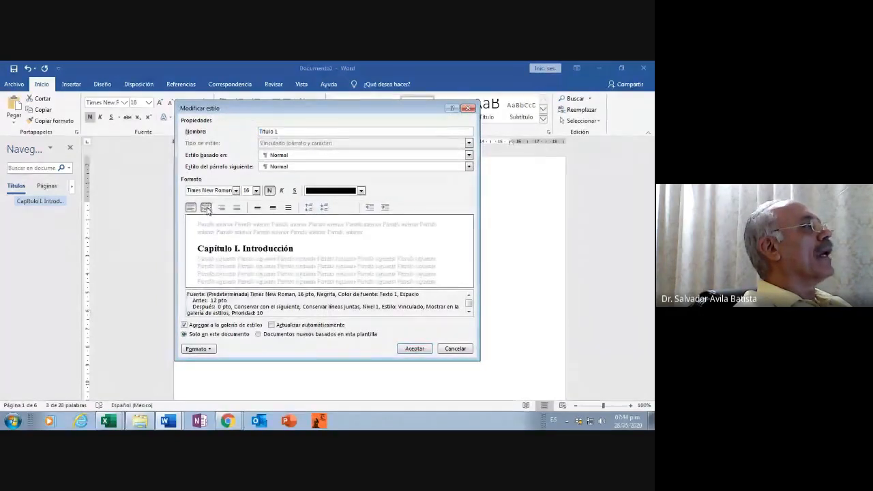
pyautogui.click(415, 348)
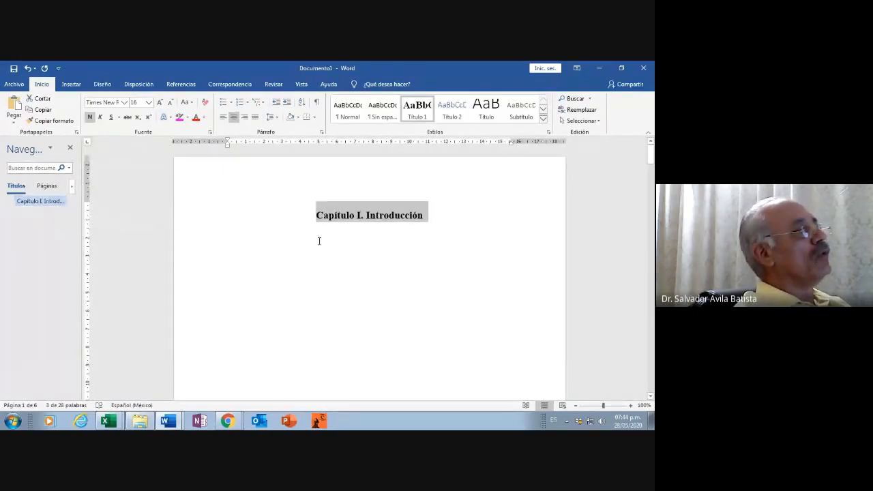
# Step: Select the heading "Planteamiento del problema", open the Título 2 style for modification and set its font to Times New Roman
pyautogui.scroll(-5, 331, 253)
pyautogui.scroll(-3, 333, 255)
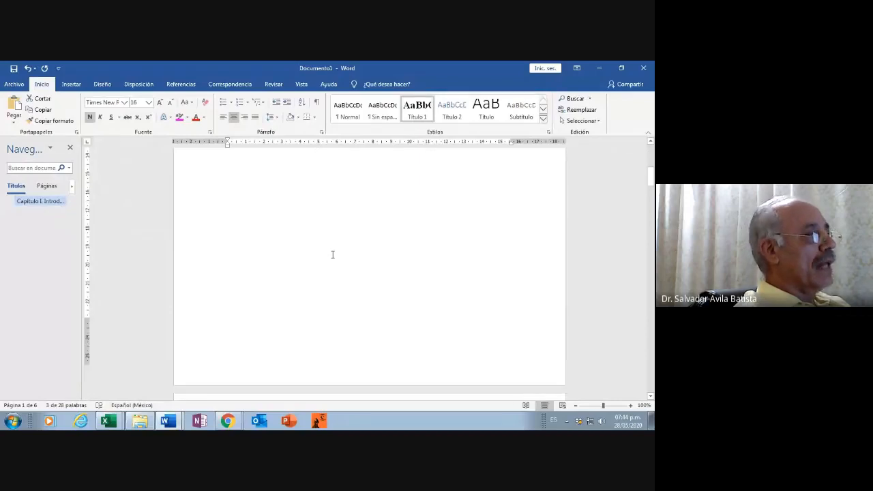
pyautogui.scroll(-5, 332, 255)
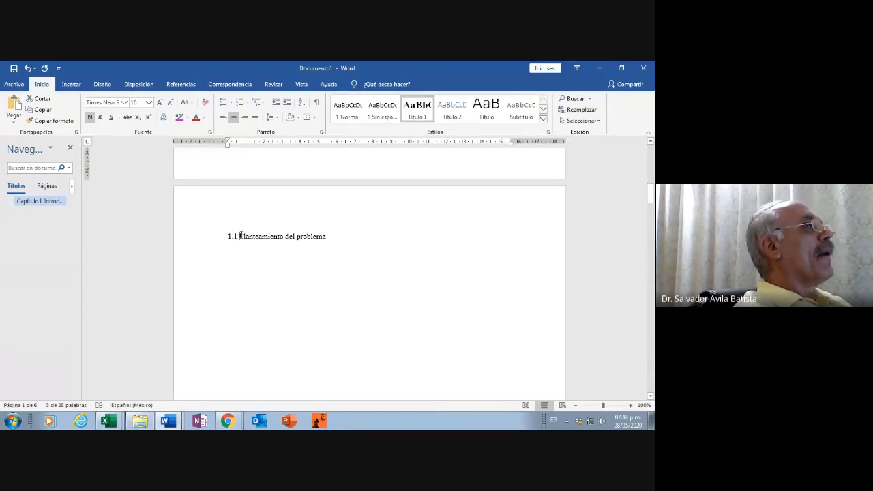
pyautogui.moveTo(240, 236); pyautogui.dragTo(366, 255)
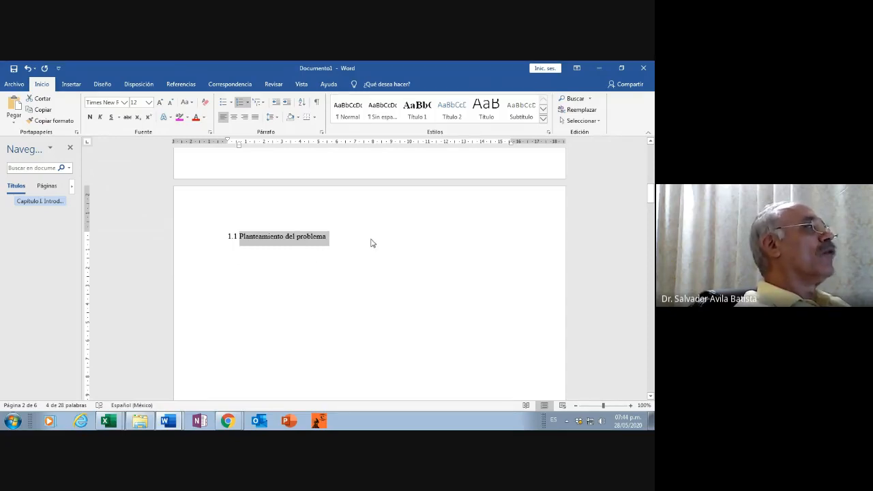
pyautogui.click(452, 118)
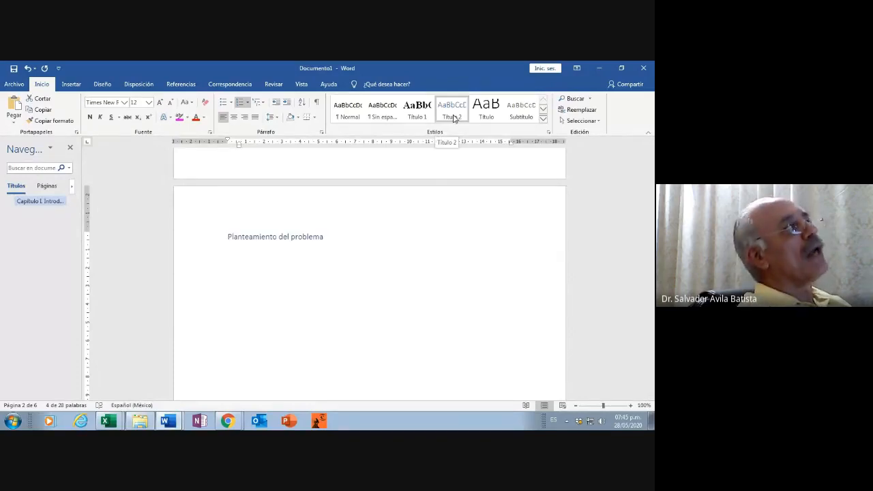
pyautogui.rightClick(453, 118)
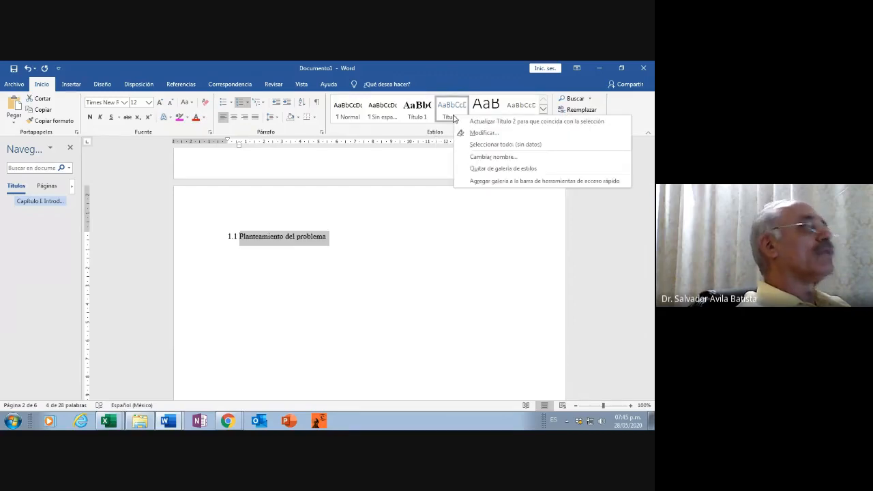
pyautogui.click(486, 135)
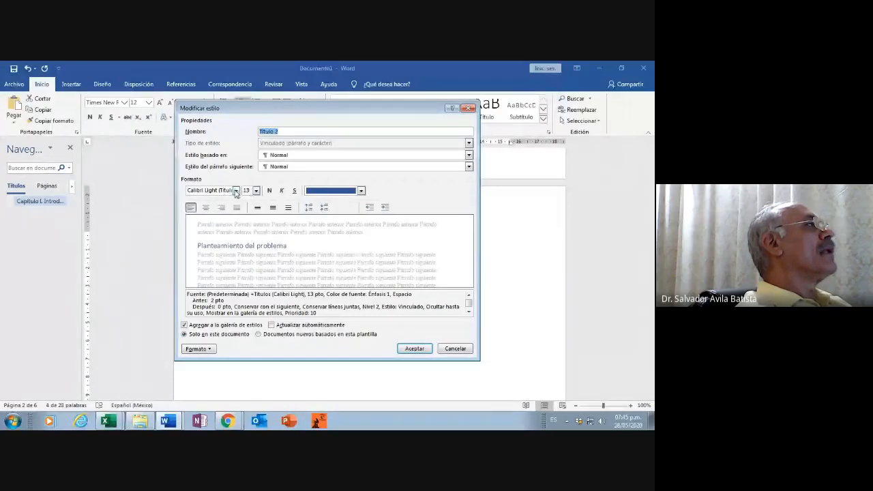
pyautogui.click(236, 191)
pyautogui.click(237, 224)
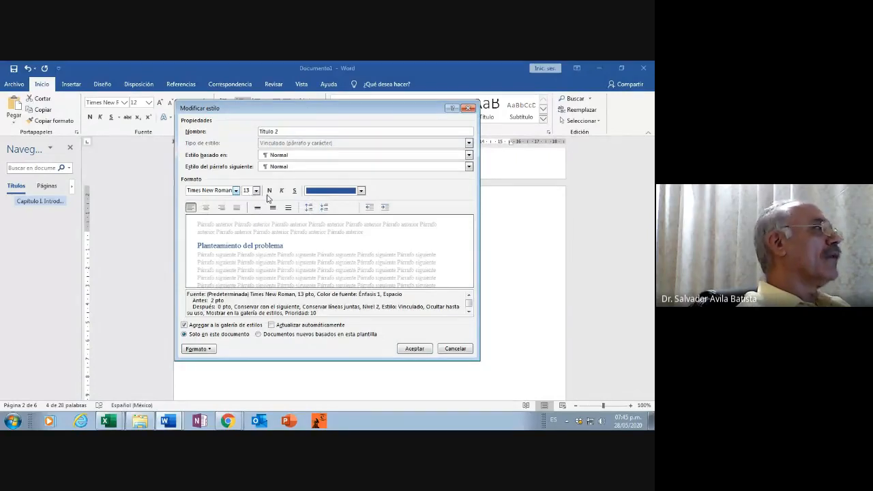
# Step: Make the Título 2 style bold with the black theme colour, Texto 1, and accept its changes
pyautogui.click(269, 190)
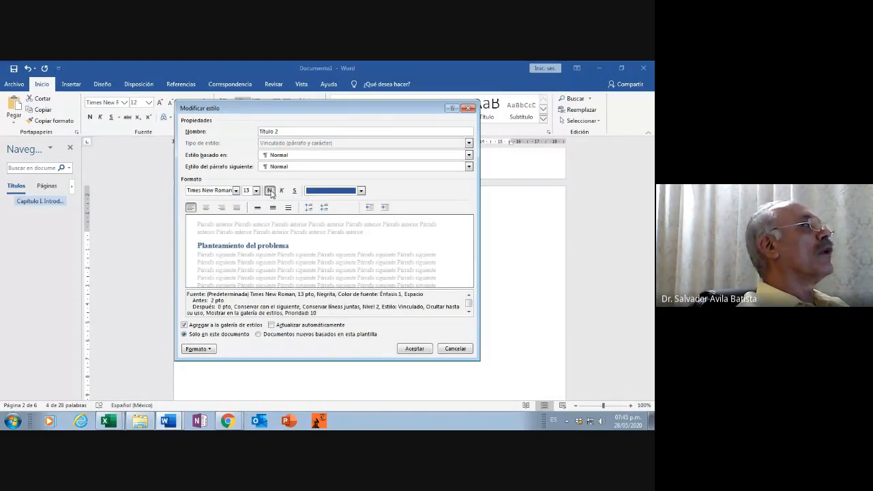
pyautogui.click(361, 191)
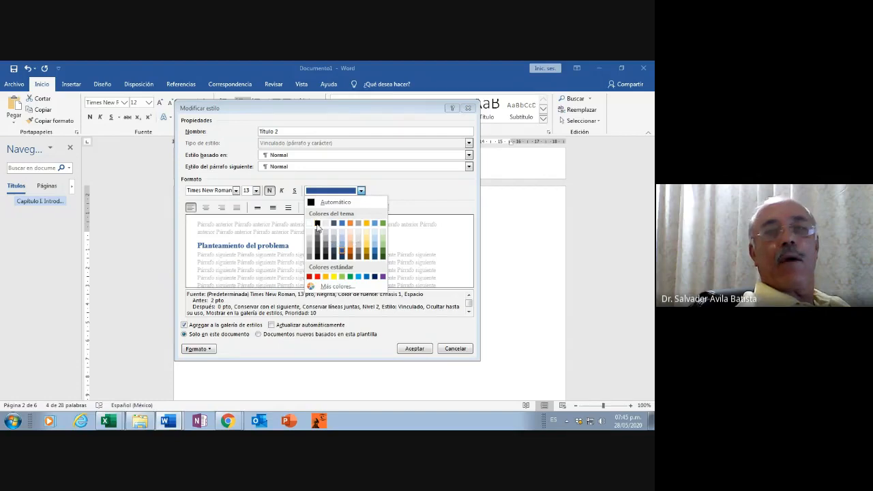
pyautogui.click(317, 224)
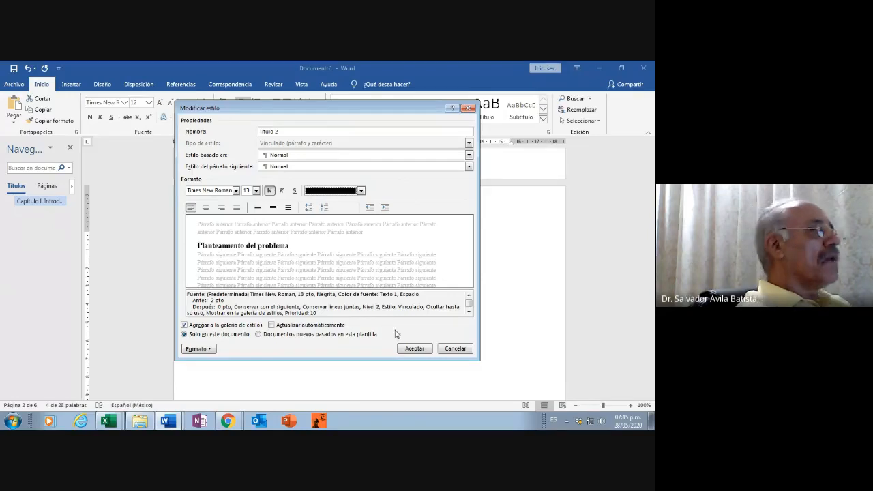
pyautogui.click(412, 349)
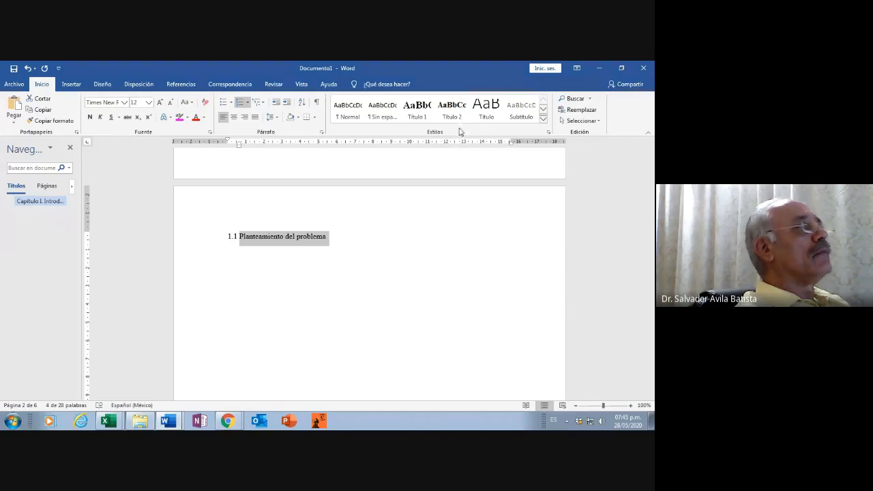
# Step: Apply the Título 2 style to "Planteamiento del problema" and put the number 1.1 in front of the heading
pyautogui.click(346, 249)
pyautogui.moveTo(227, 236); pyautogui.dragTo(329, 238)
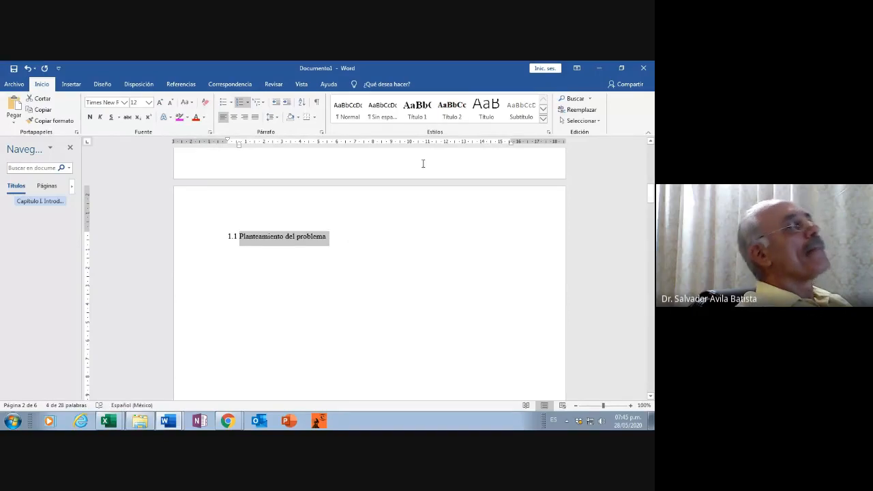
pyautogui.click(455, 112)
pyautogui.click(456, 114)
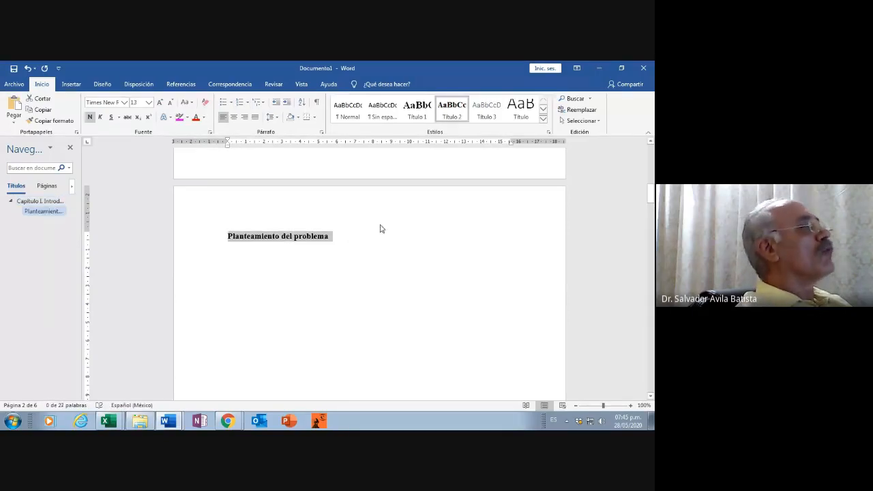
pyautogui.click(230, 237)
pyautogui.write('1.1')
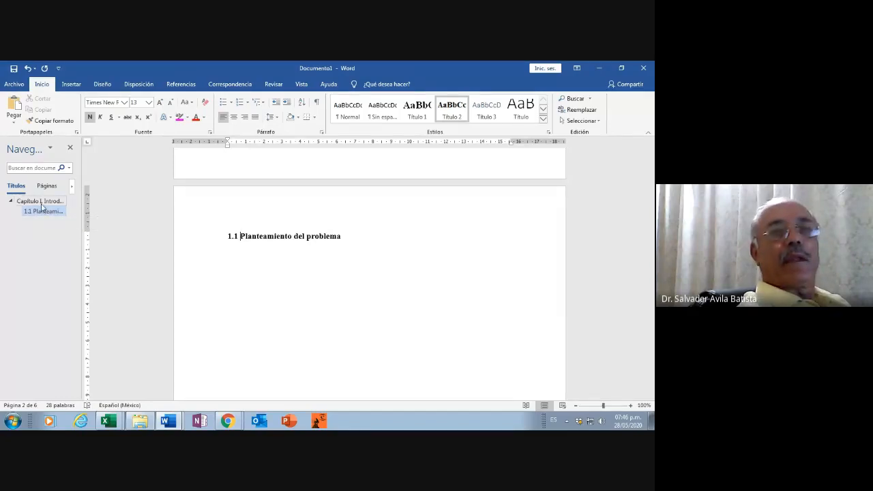
# Step: Apply the Título 2 style to the heading "Justificación" and put the number 1.2 in front of it
pyautogui.click(607, 405)
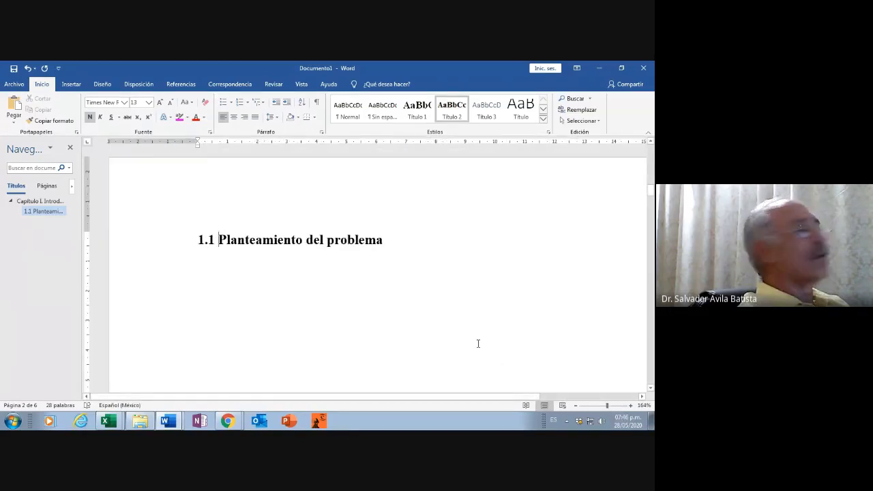
pyautogui.click(613, 407)
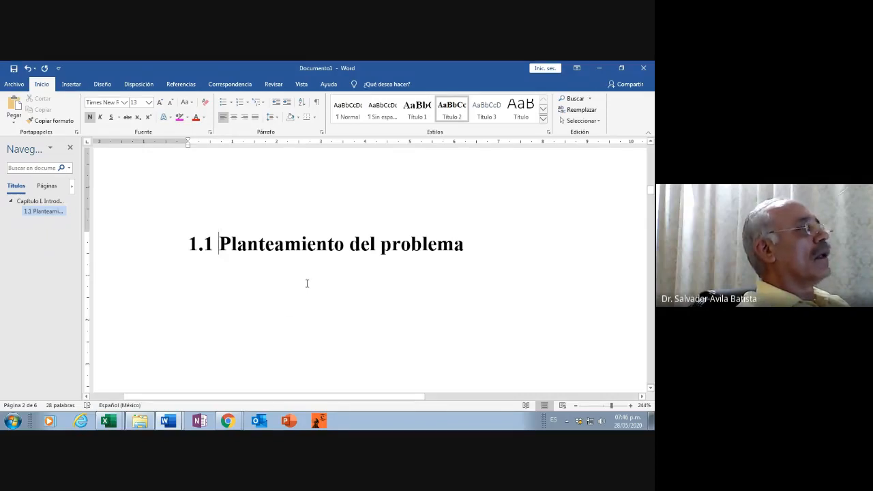
pyautogui.scroll(-1, 307, 284)
pyautogui.scroll(-8, 308, 286)
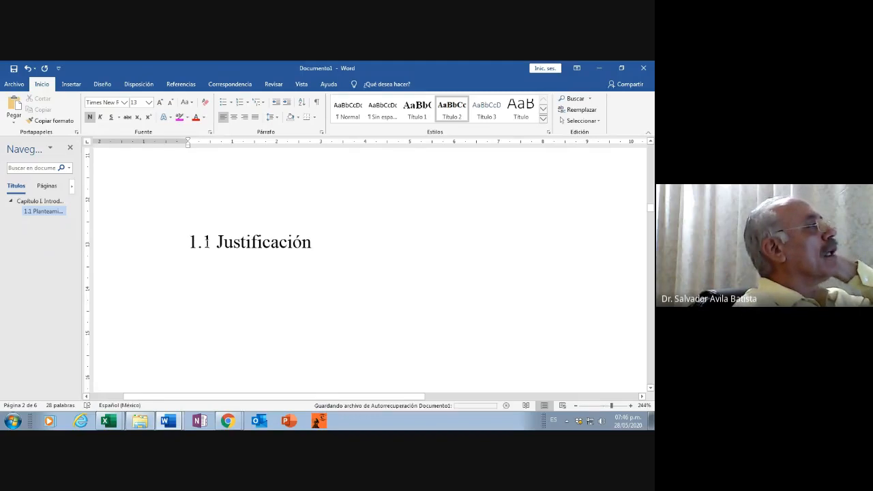
pyautogui.click(207, 243)
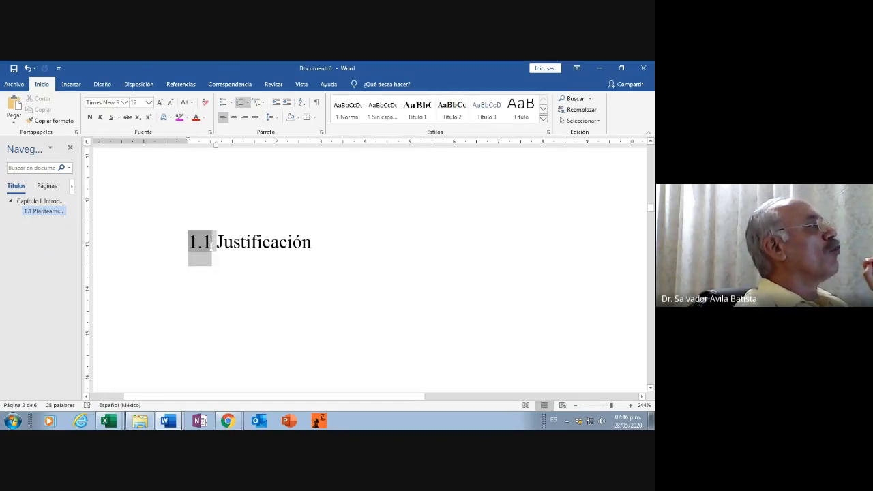
pyautogui.click(335, 245)
pyautogui.moveTo(334, 244); pyautogui.dragTo(207, 248)
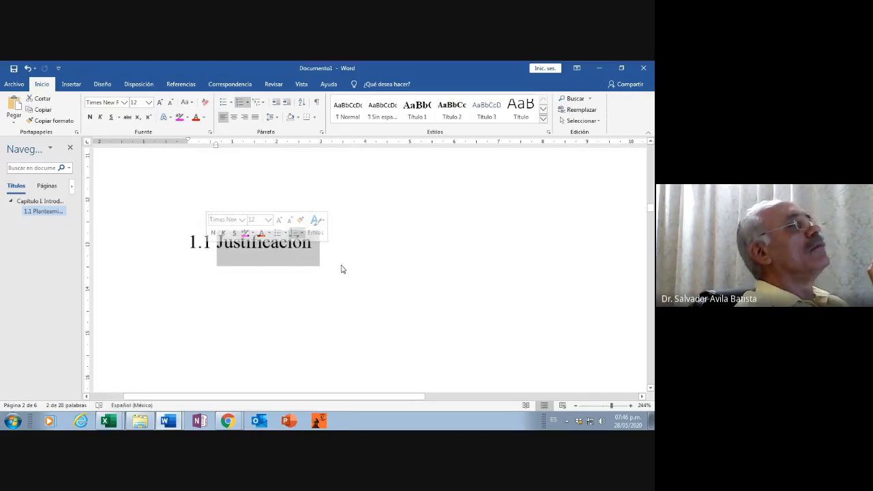
pyautogui.click(452, 116)
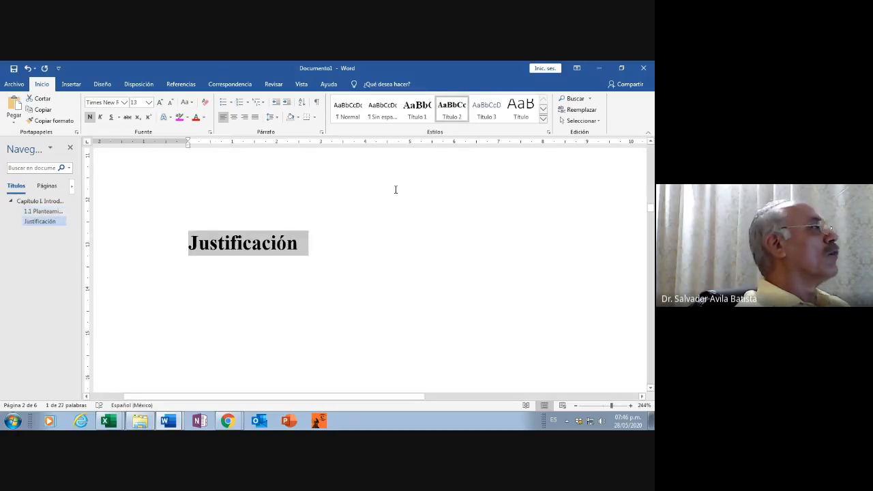
pyautogui.click(186, 244)
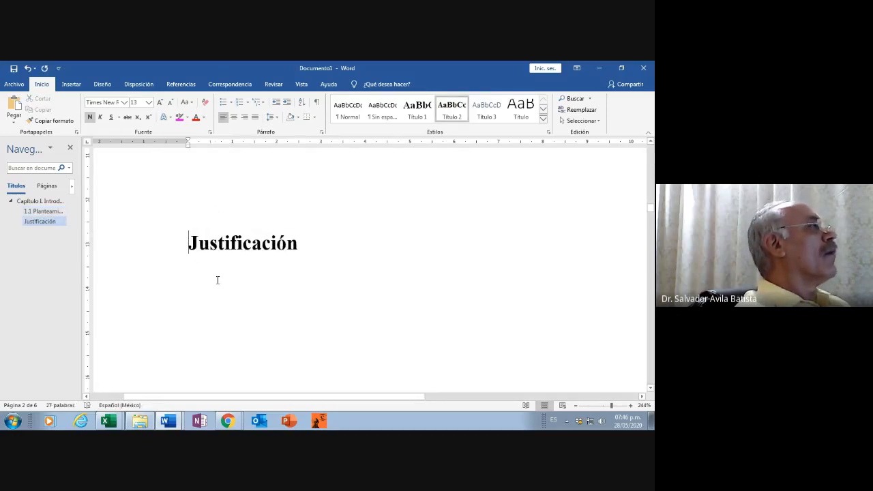
pyautogui.write('1.2')
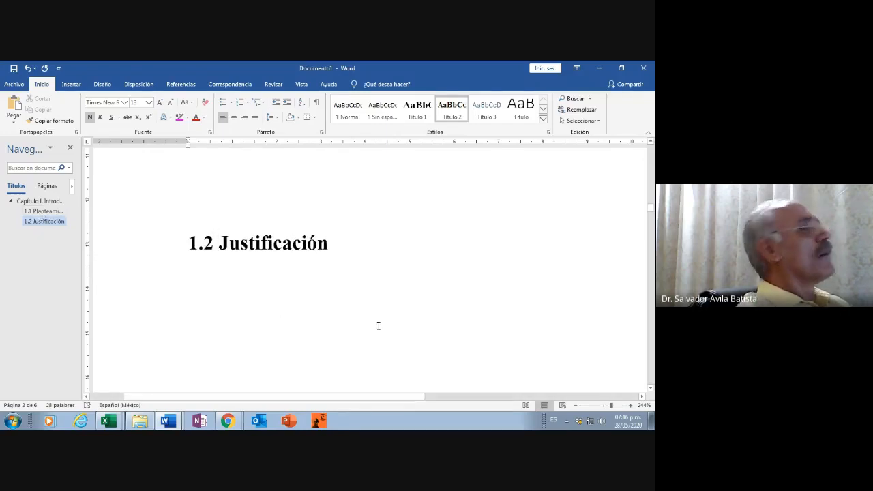
# Step: Apply the Título 2 style to the heading "Preguntas de investigación" and put the number 1.2 in front of it
pyautogui.scroll(-5, 340, 285)
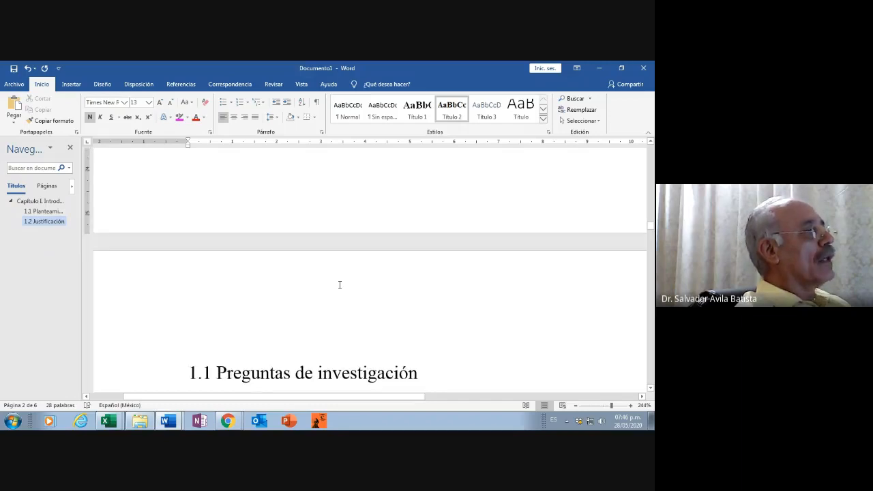
pyautogui.scroll(-4, 266, 243)
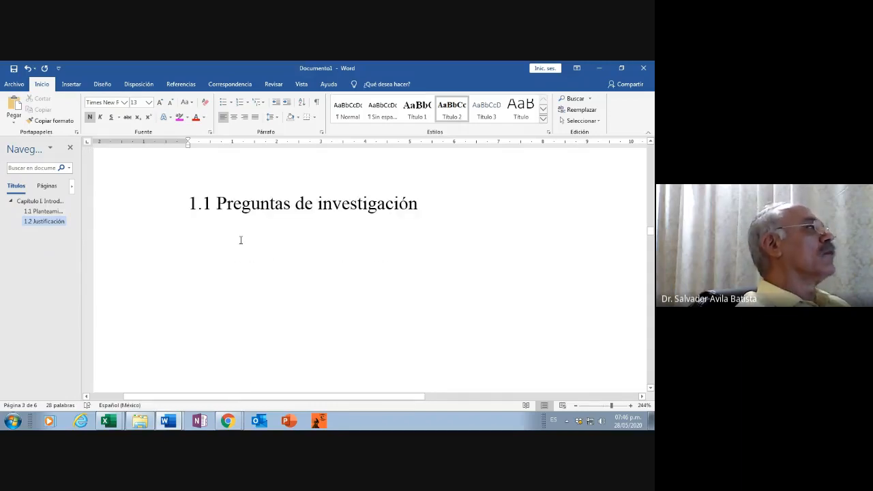
pyautogui.scroll(4, 249, 232)
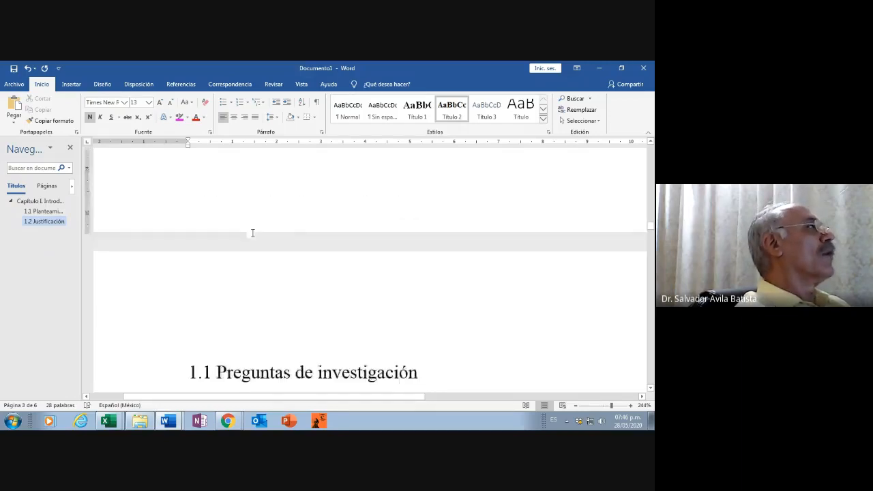
pyautogui.scroll(-5, 252, 233)
pyautogui.scroll(2, 250, 211)
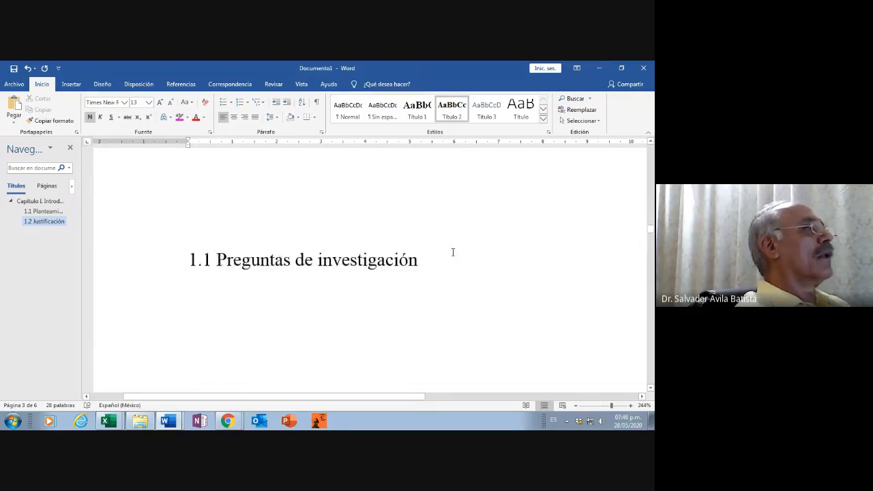
pyautogui.moveTo(424, 259); pyautogui.dragTo(217, 261)
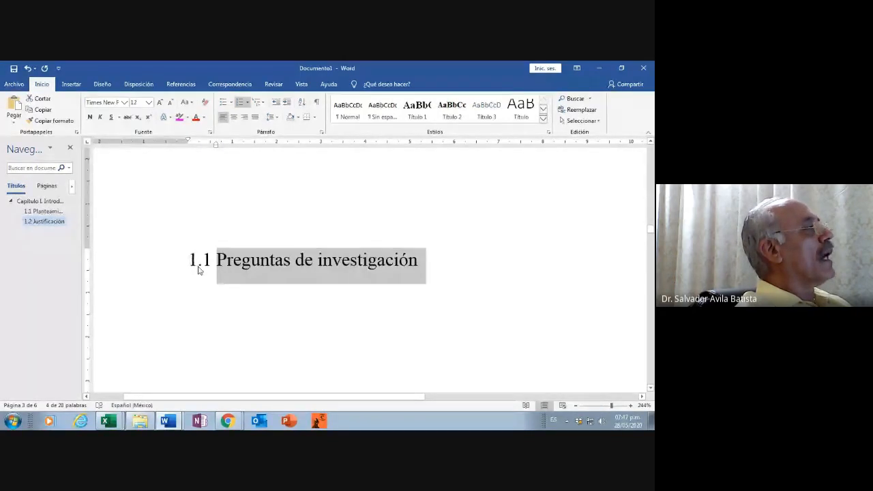
pyautogui.click(453, 112)
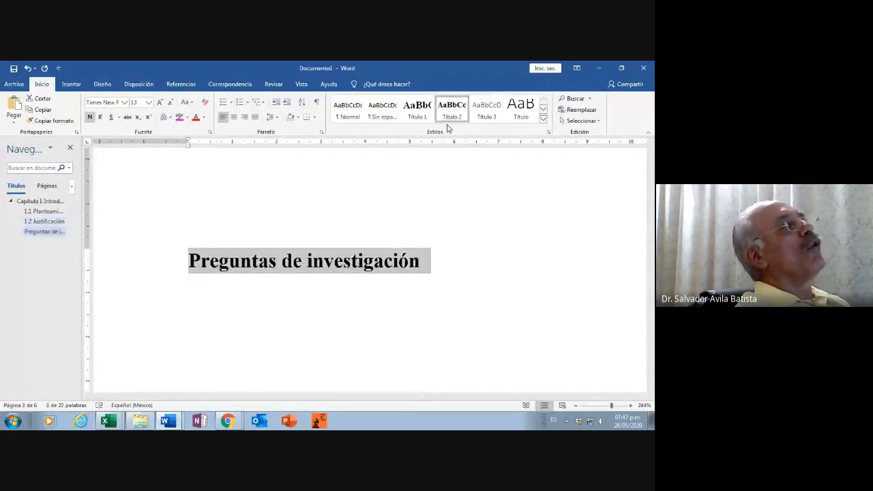
pyautogui.click(188, 258)
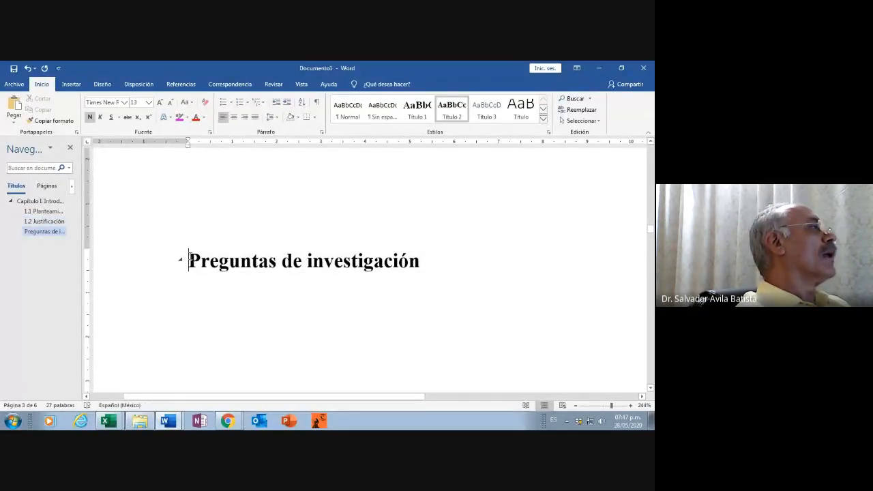
pyautogui.write('1.2')
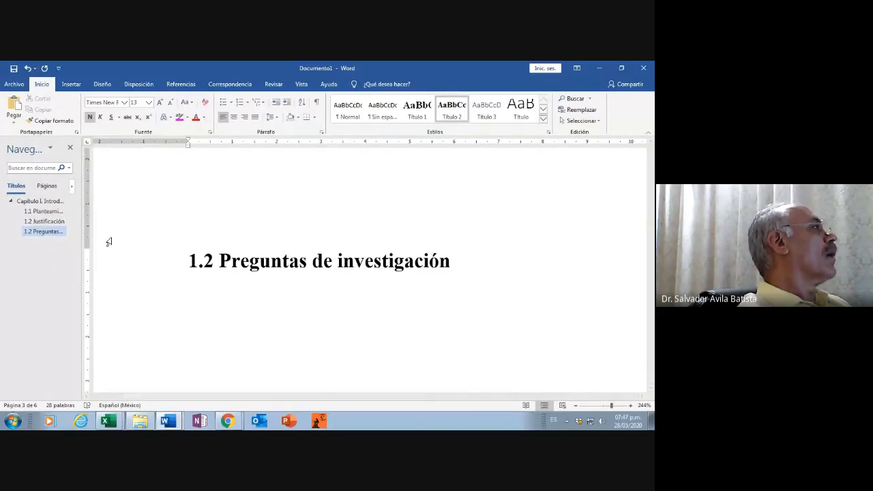
# Step: Correct the number of the heading "Preguntas de investigación" to 1.3
pyautogui.click(203, 261)
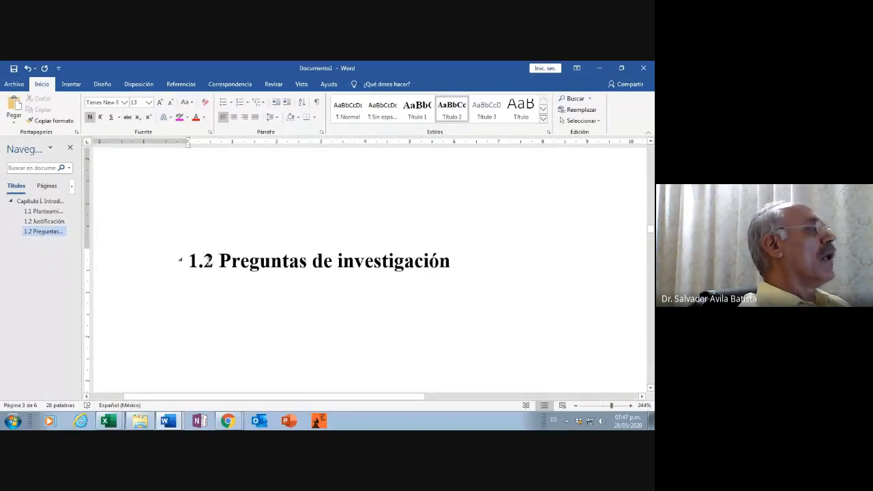
pyautogui.press('Delete')
pyautogui.write('3')
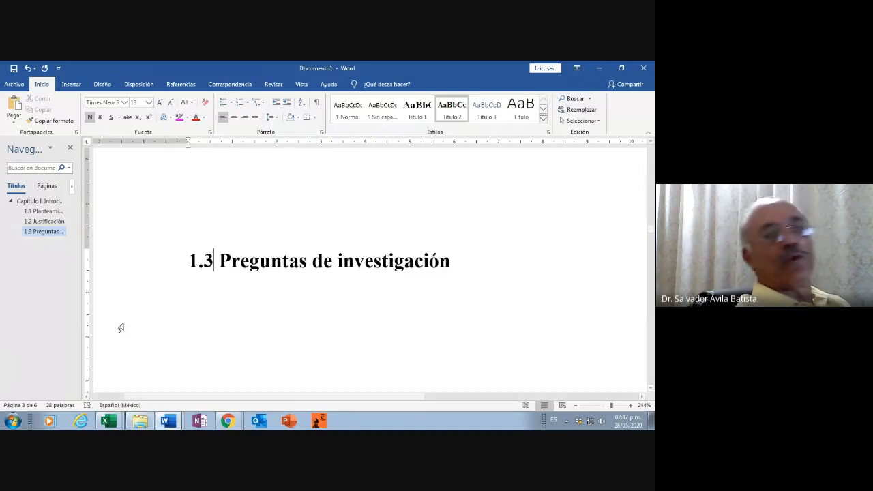
# Step: Apply the Título 2 style to the heading "Objetivos" and put the number 1.4 in front of it
pyautogui.scroll(-10, 247, 330)
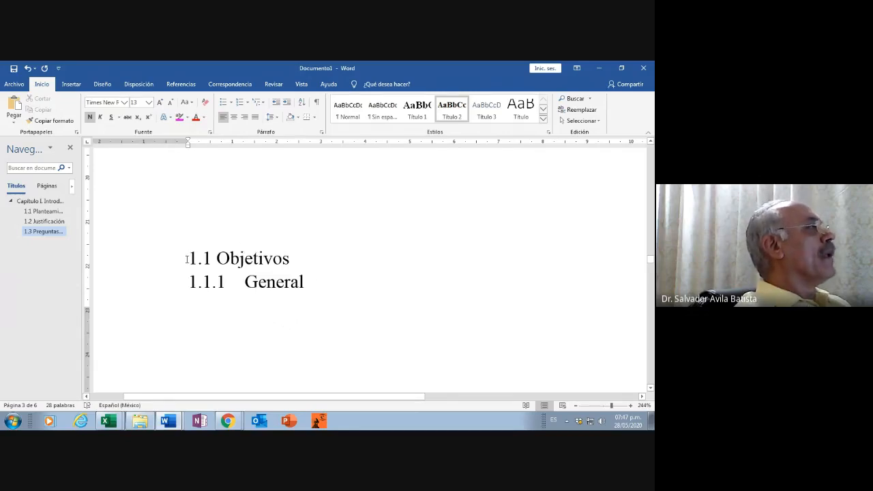
pyautogui.moveTo(232, 256); pyautogui.dragTo(298, 259)
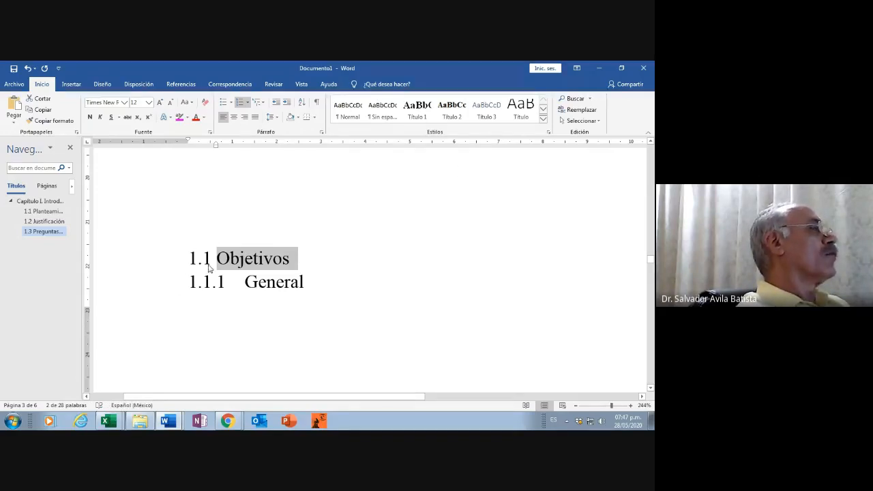
pyautogui.click(454, 116)
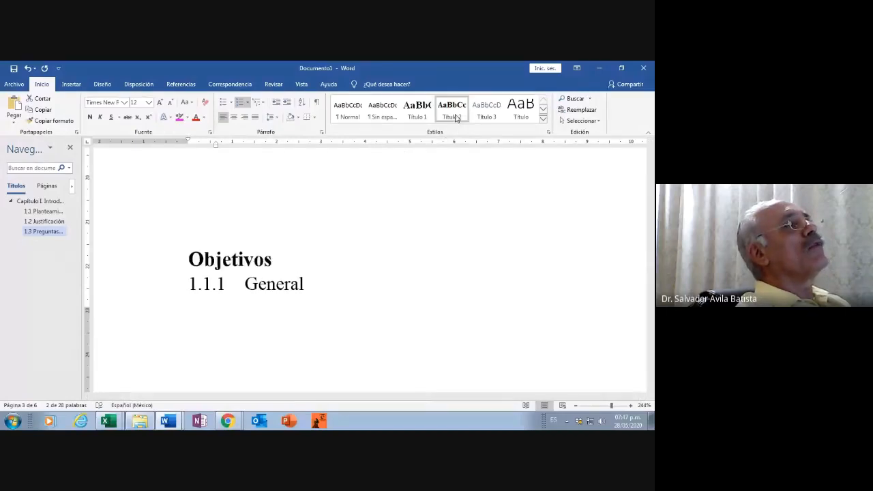
pyautogui.click(189, 259)
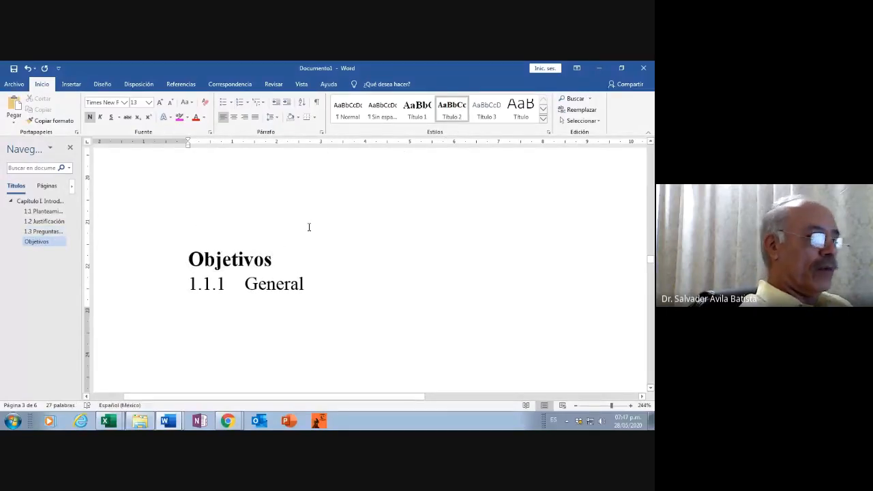
pyautogui.write('1.4')
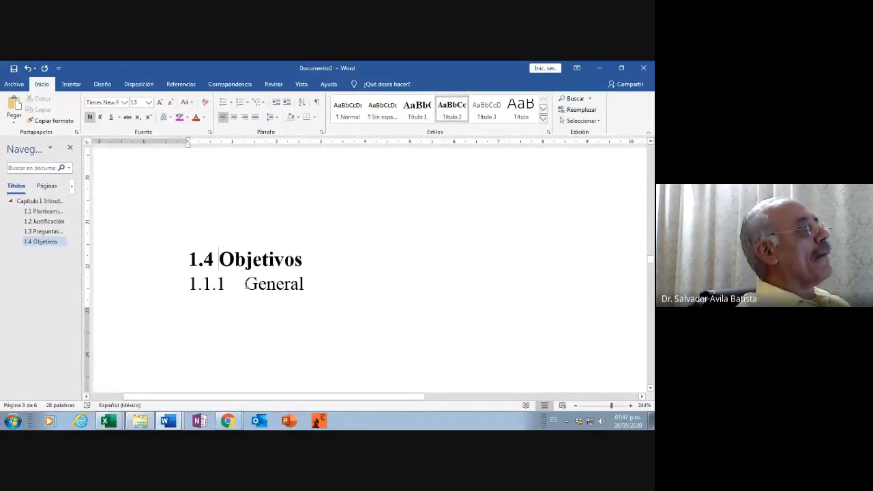
# Step: Select the heading "General", open the Título 3 style for modification and set its font to Times New Roman
pyautogui.moveTo(246, 284); pyautogui.dragTo(311, 290)
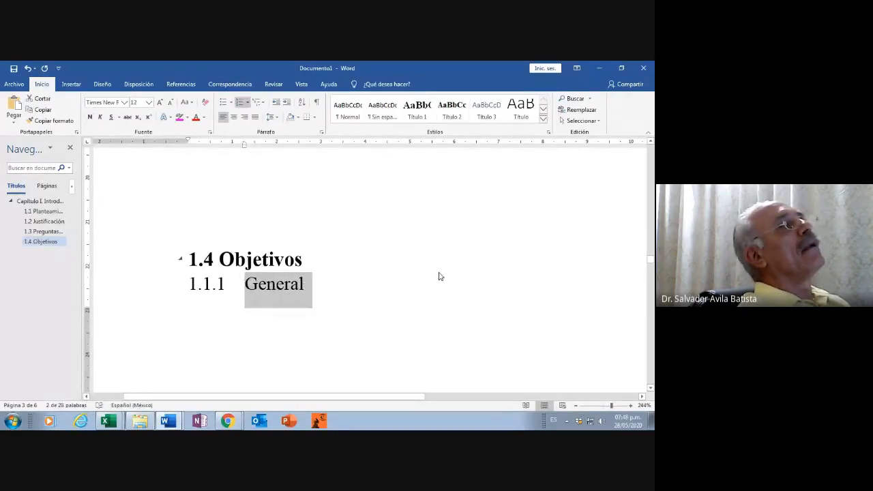
pyautogui.rightClick(487, 113)
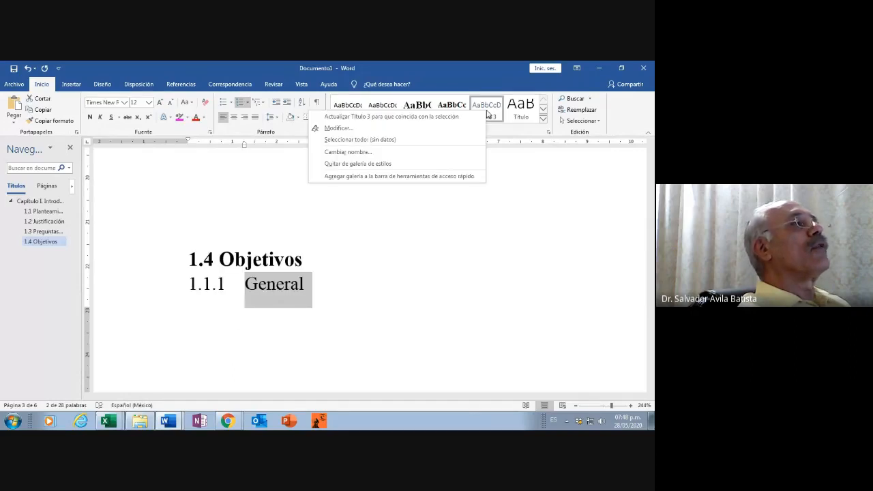
pyautogui.click(345, 128)
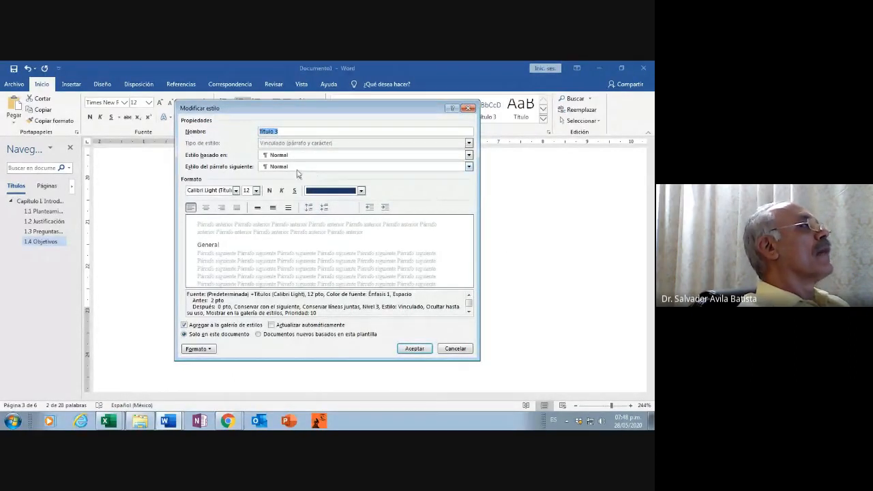
pyautogui.click(236, 190)
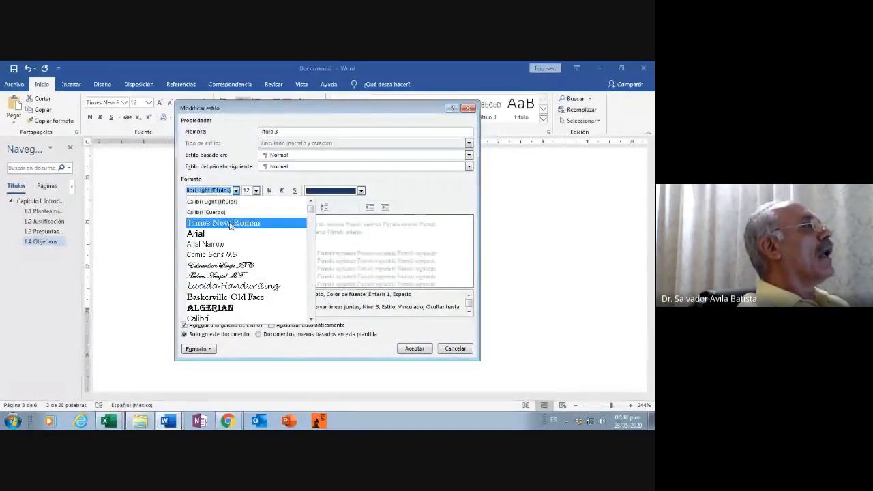
pyautogui.click(225, 222)
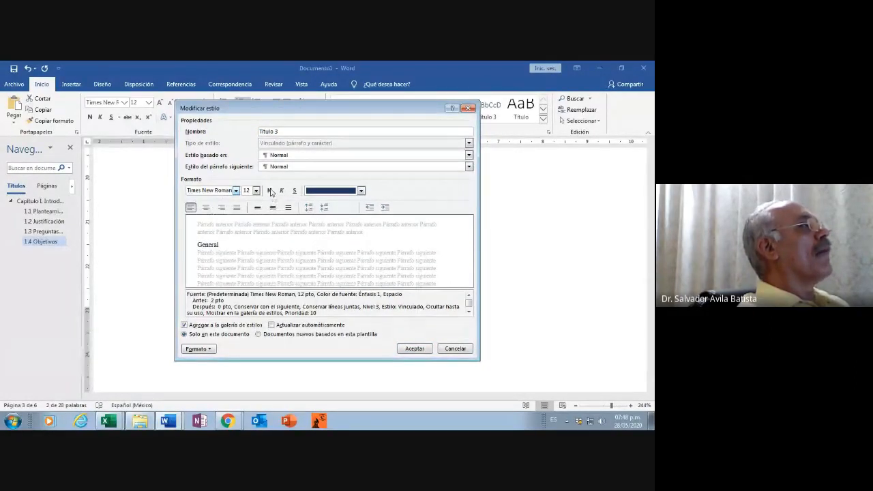
# Step: Make the Título 3 style bold with the black theme colour, Texto 1, and accept its changes
pyautogui.click(269, 191)
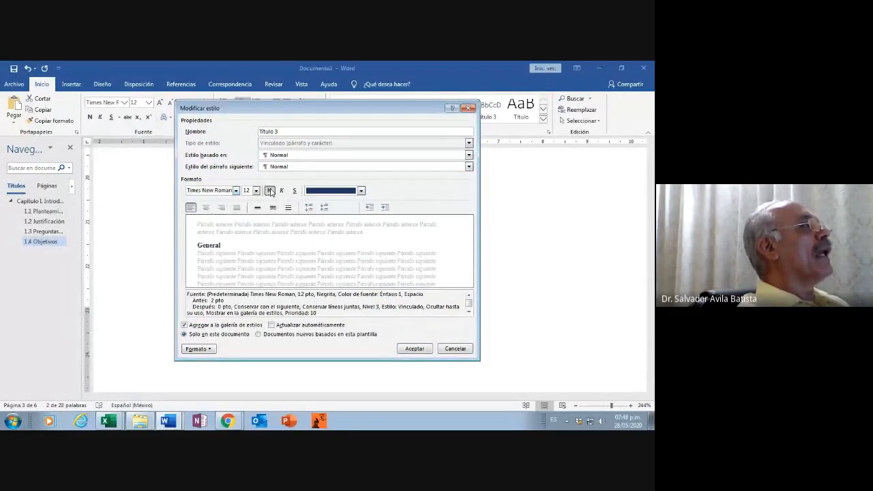
pyautogui.click(362, 191)
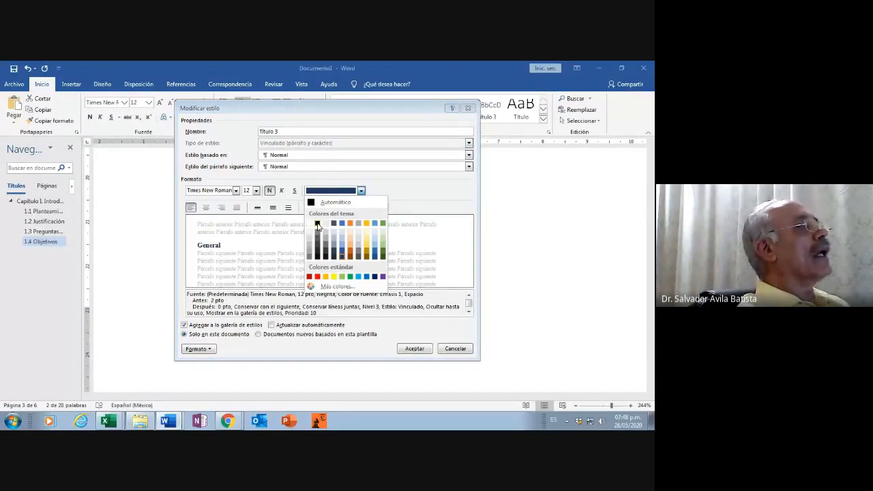
pyautogui.click(318, 224)
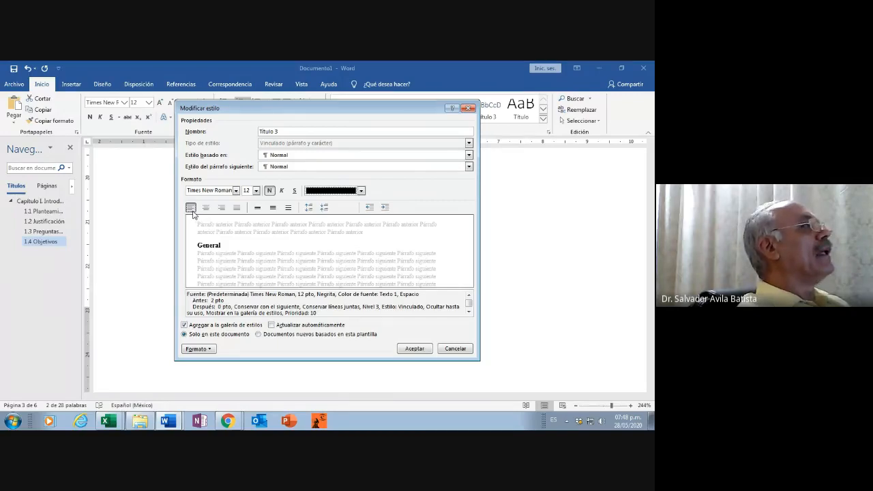
pyautogui.click(414, 348)
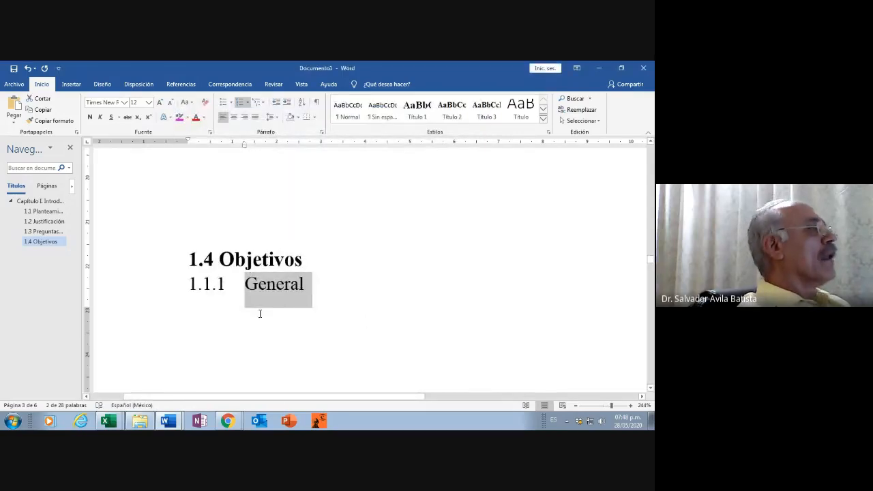
# Step: Apply the Título 3 style to the heading "General" and put the number 1.4.1 in front of it
pyautogui.click(457, 118)
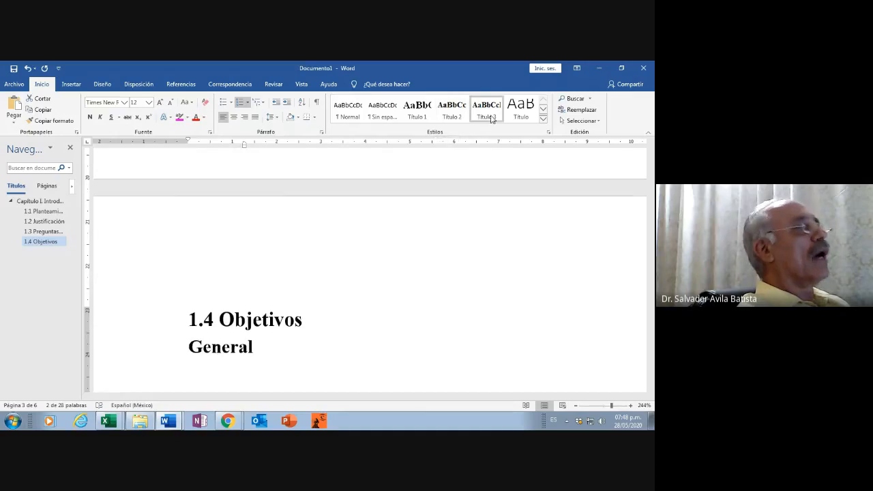
pyautogui.click(486, 114)
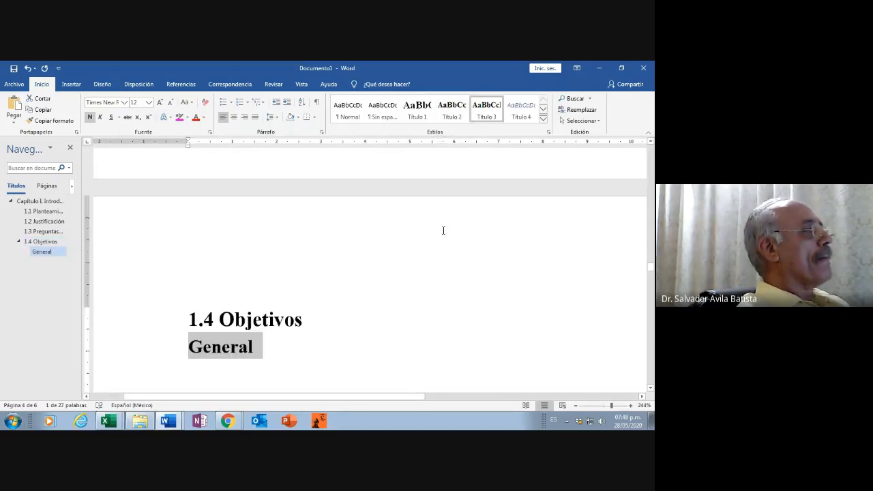
pyautogui.scroll(-2, 443, 231)
pyautogui.scroll(3, 443, 236)
pyautogui.scroll(-3, 443, 236)
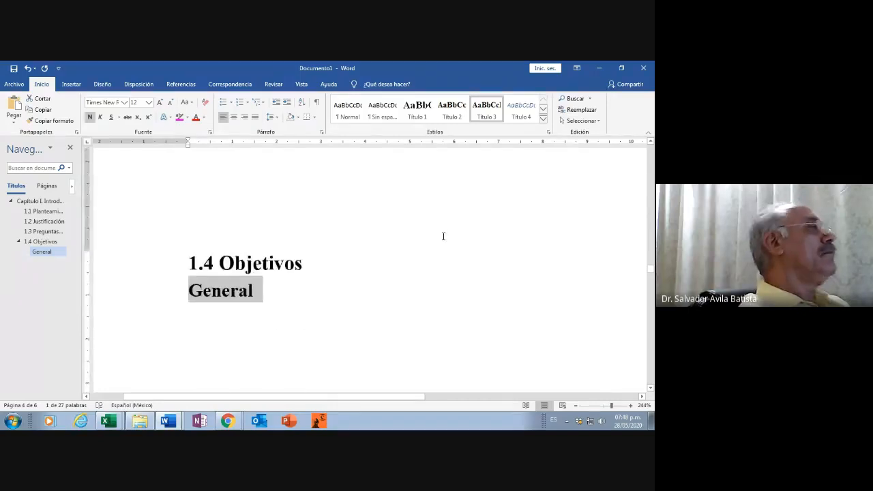
pyautogui.click(188, 292)
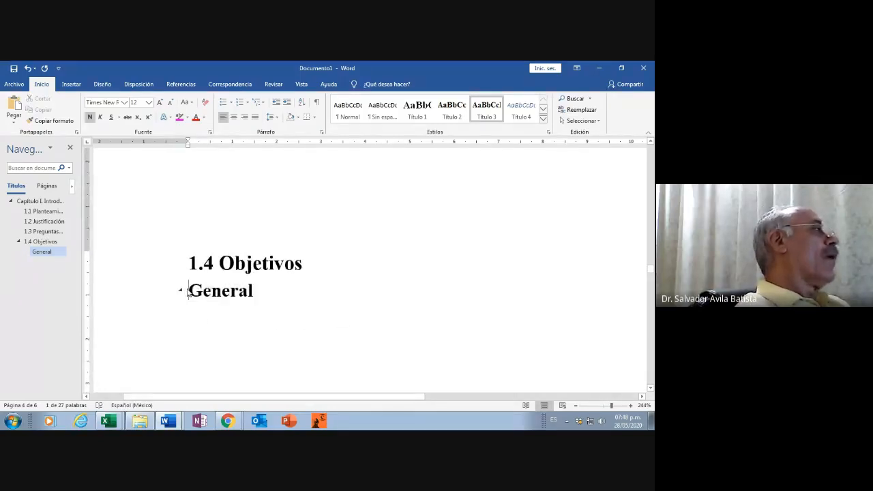
pyautogui.write('1.4.')
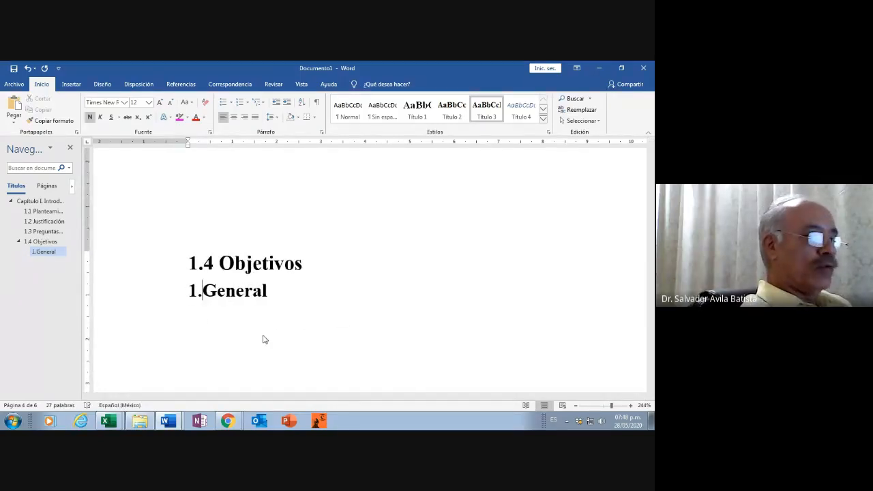
pyautogui.write('1')
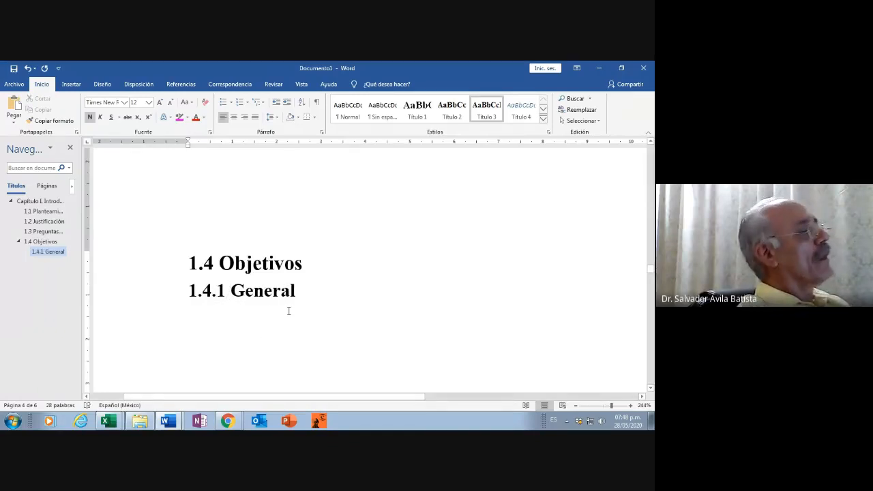
# Step: Apply the Título 3 style to the heading "Específicos" and put the number 1.4.2 in front of it
pyautogui.scroll(-5, 307, 305)
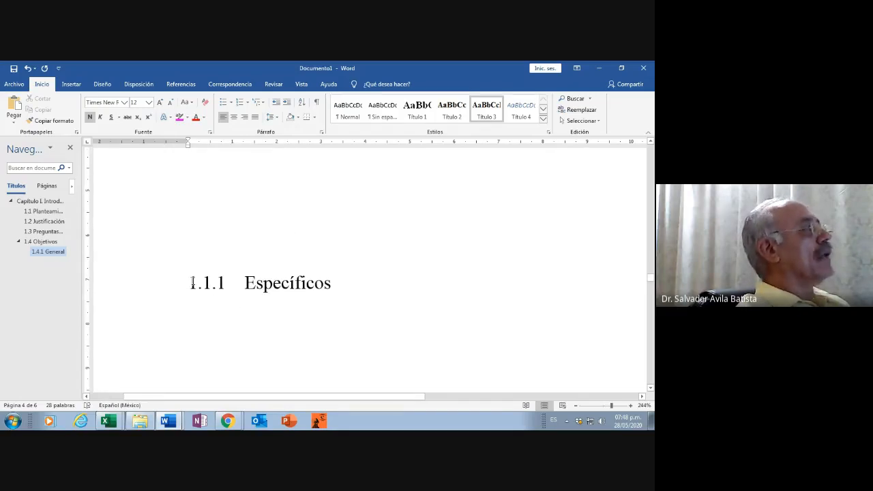
pyautogui.moveTo(245, 282); pyautogui.dragTo(335, 290)
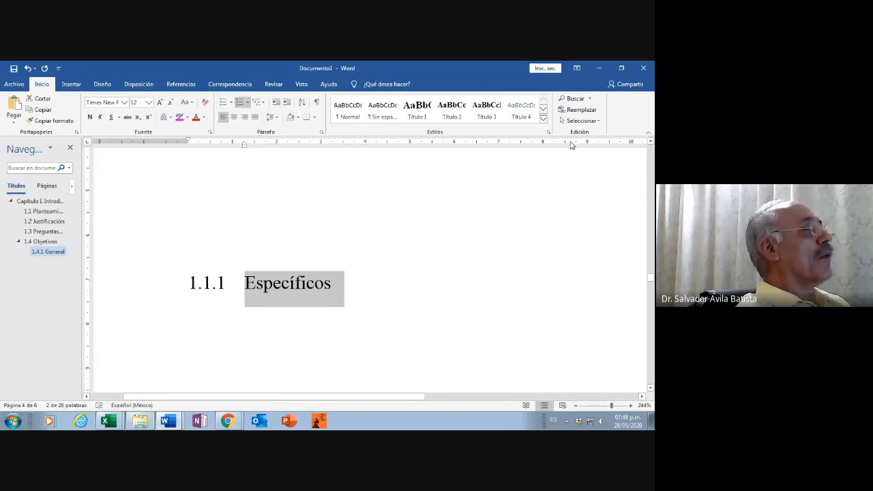
pyautogui.click(491, 116)
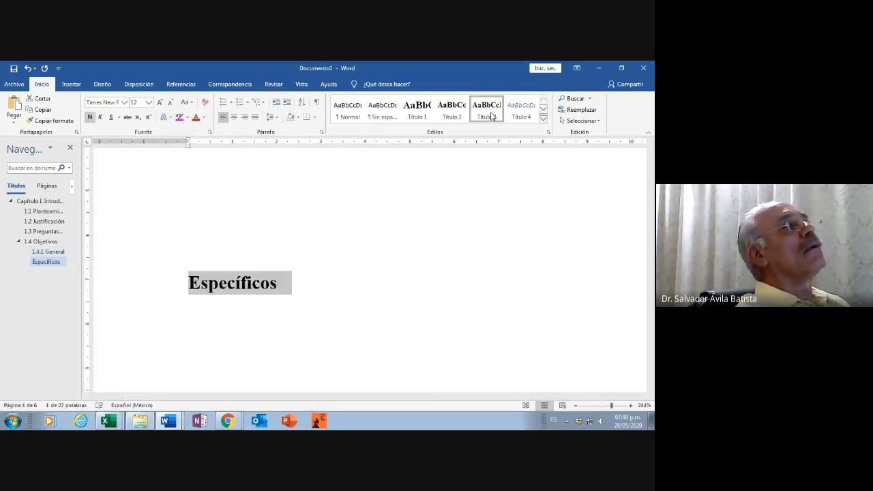
pyautogui.click(186, 284)
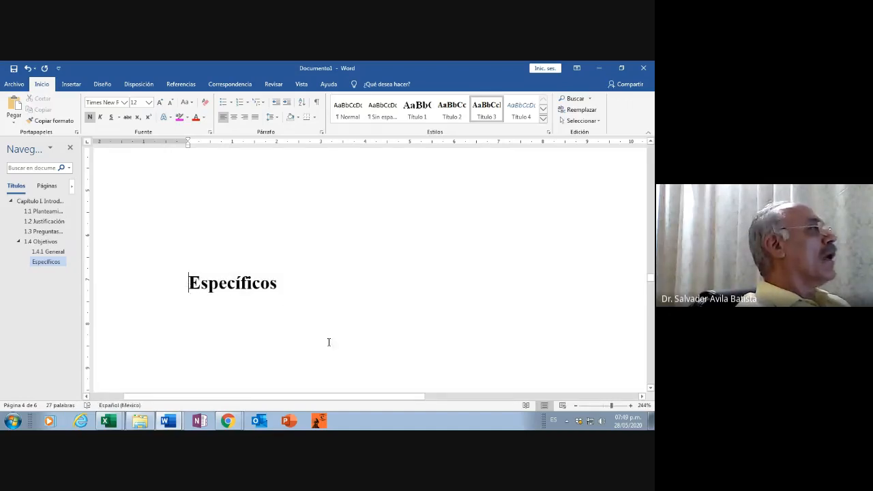
pyautogui.write('1.4.2')
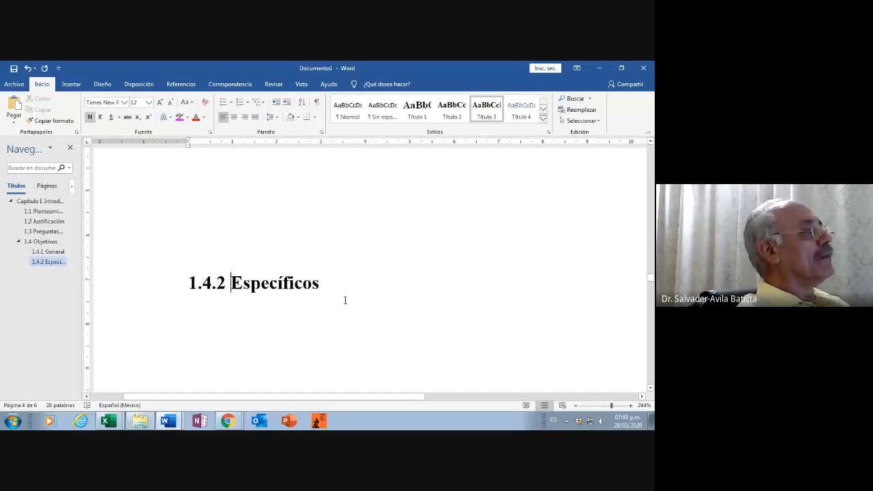
# Step: Apply the Título 1 style to the chapter heading "Capítulo II. Marco teórico"
pyautogui.scroll(-2, 345, 300)
pyautogui.scroll(-3, 345, 300)
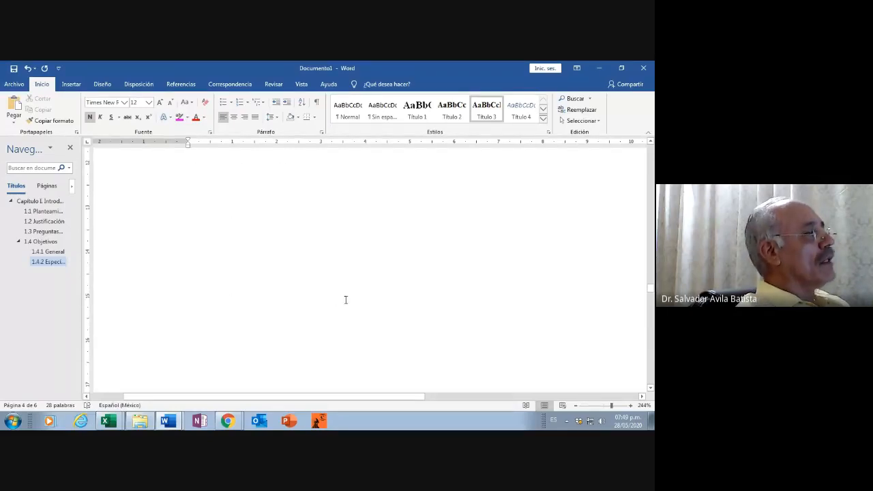
pyautogui.scroll(-2, 345, 300)
pyautogui.scroll(-5, 345, 300)
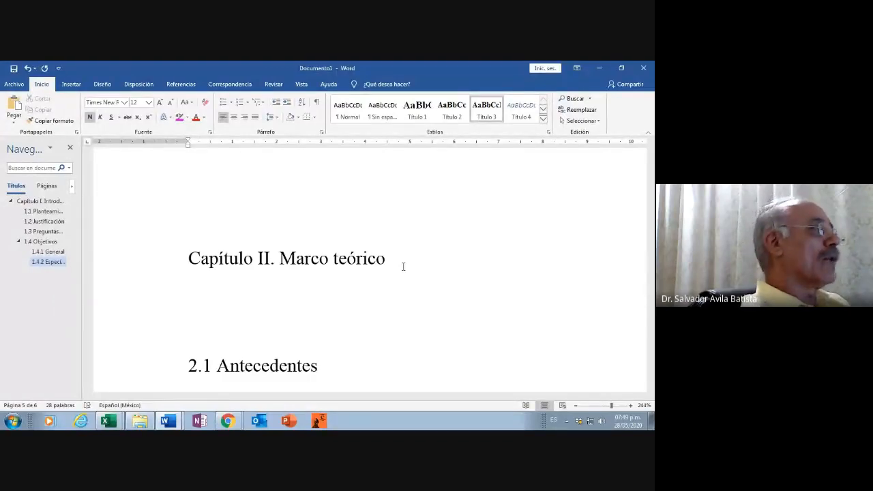
pyautogui.moveTo(185, 258); pyautogui.dragTo(394, 275)
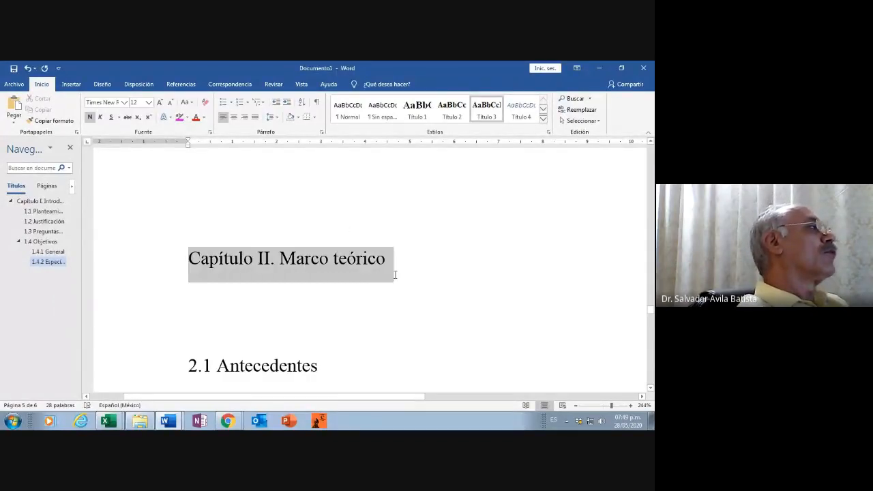
pyautogui.click(416, 117)
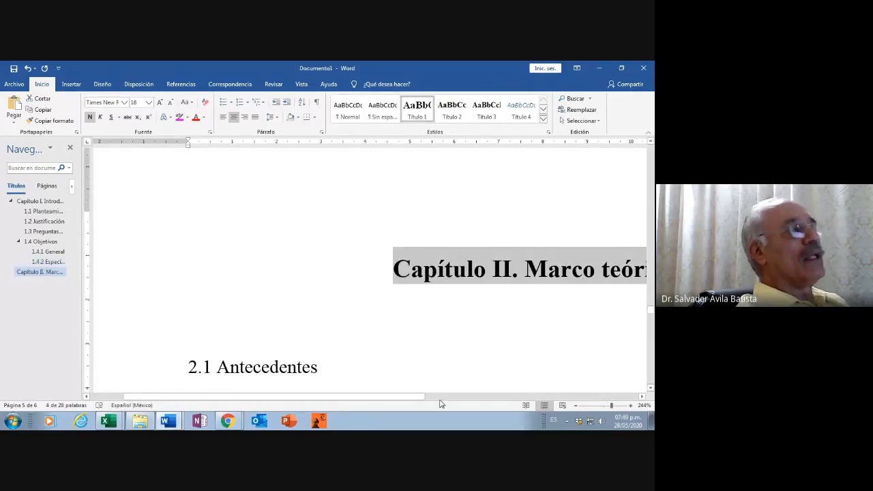
pyautogui.moveTo(415, 396); pyautogui.dragTo(491, 401)
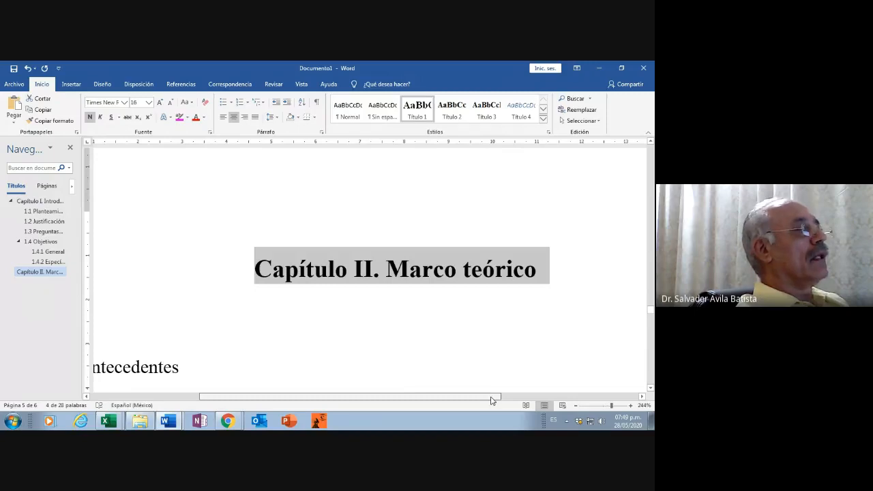
pyautogui.moveTo(491, 401); pyautogui.dragTo(437, 400)
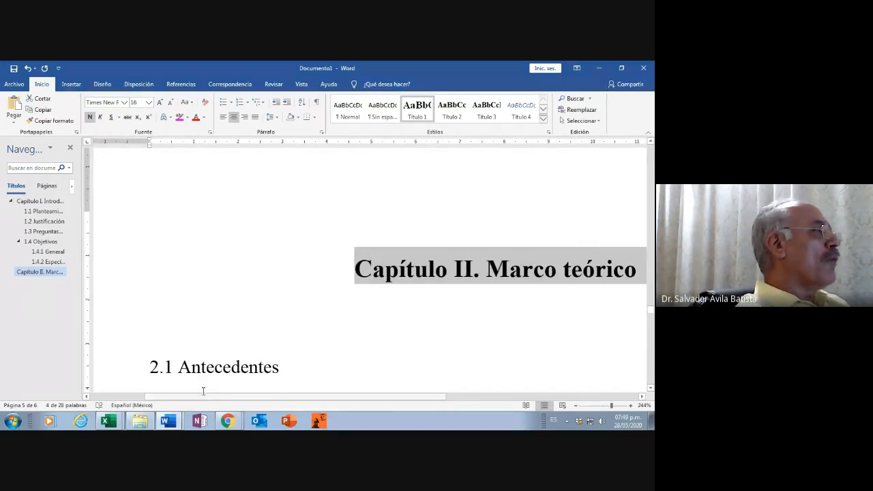
# Step: Apply the Título 2 style to the word "Antecedentes" and retype the number 2.1 in front of it
pyautogui.moveTo(179, 368); pyautogui.dragTo(285, 375)
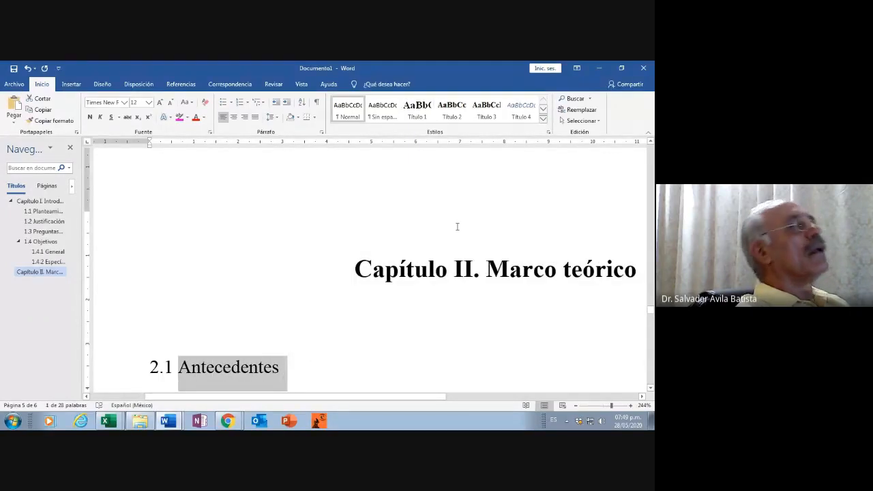
pyautogui.click(459, 117)
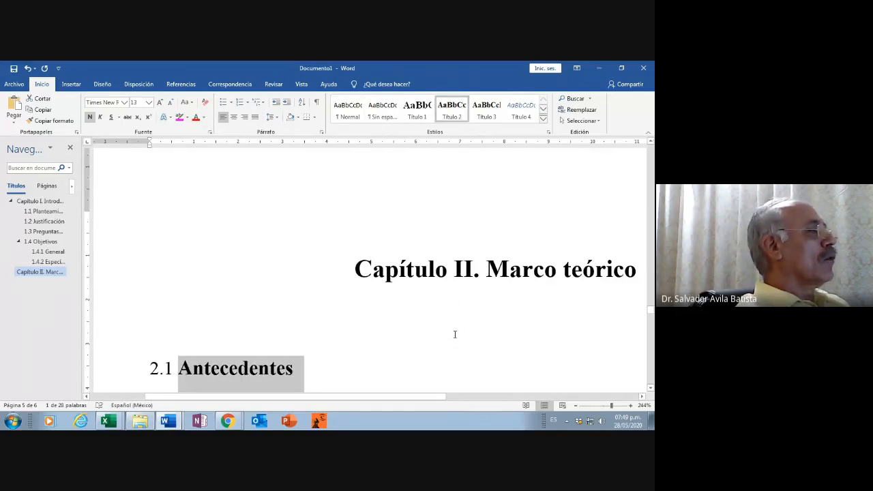
pyautogui.scroll(-3, 455, 335)
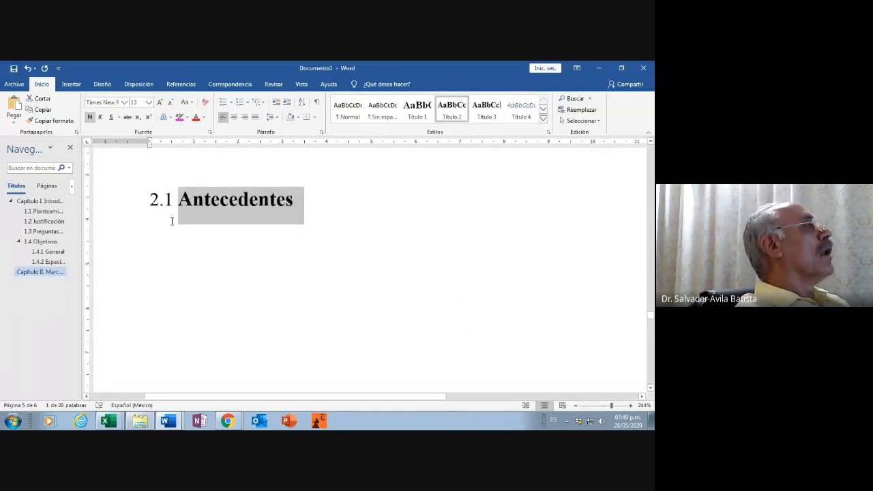
pyautogui.click(172, 199)
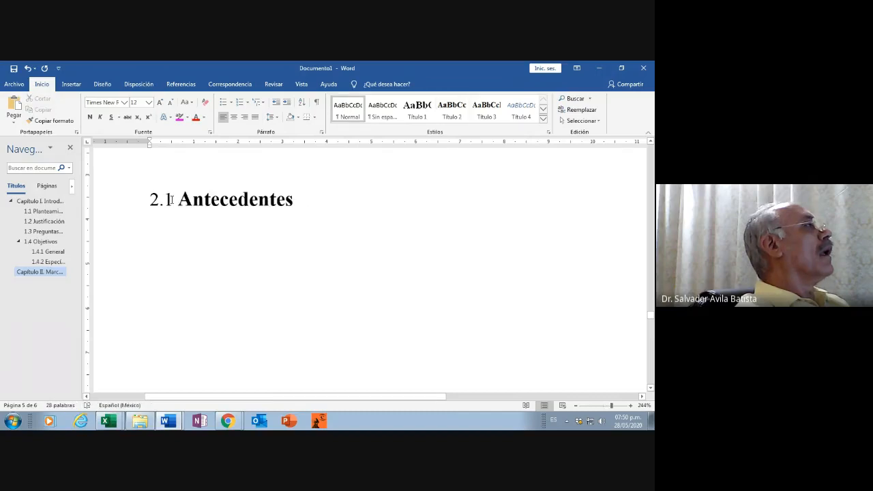
pyautogui.press('BackSpace')
pyautogui.press('BackSpace')
pyautogui.press('BackSpace')
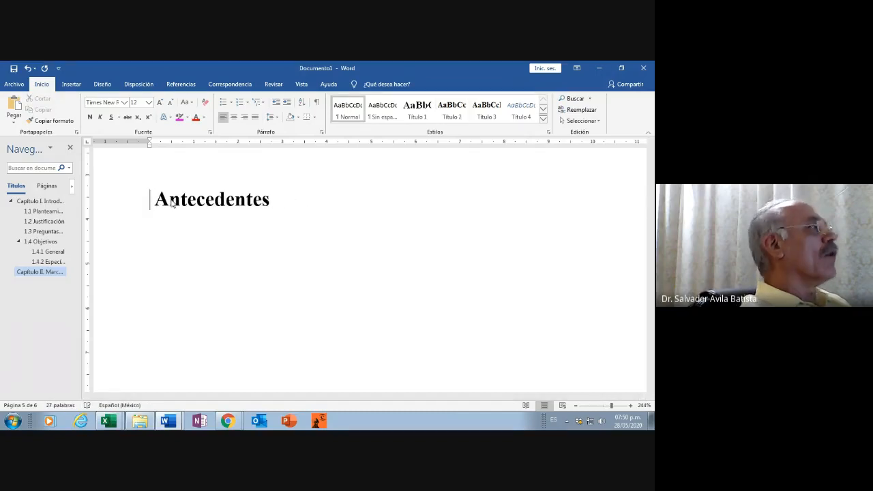
pyautogui.write('2.1')
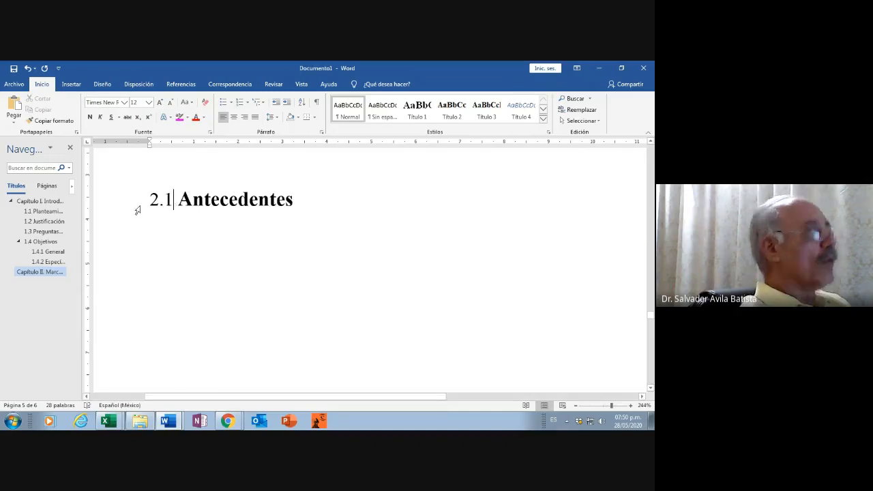
# Step: Make the number 2.1 in front of "Antecedentes" bold
pyautogui.moveTo(147, 200); pyautogui.dragTo(177, 199)
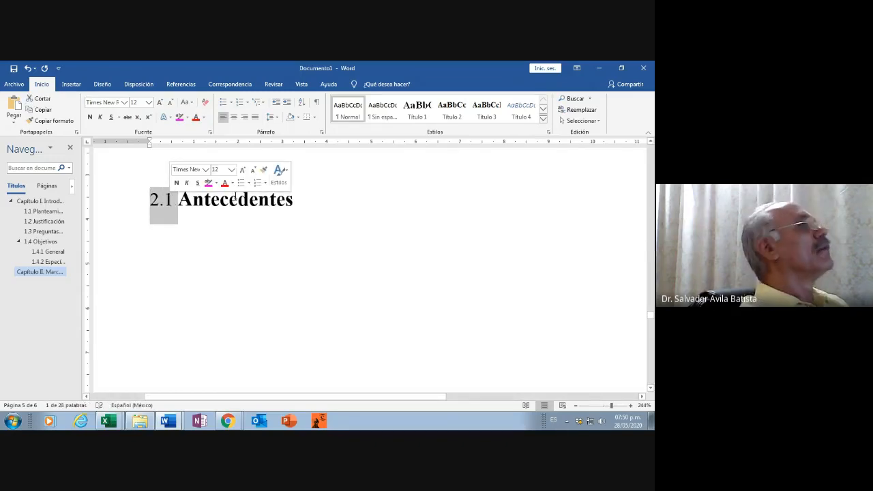
pyautogui.click(176, 183)
pyautogui.click(219, 229)
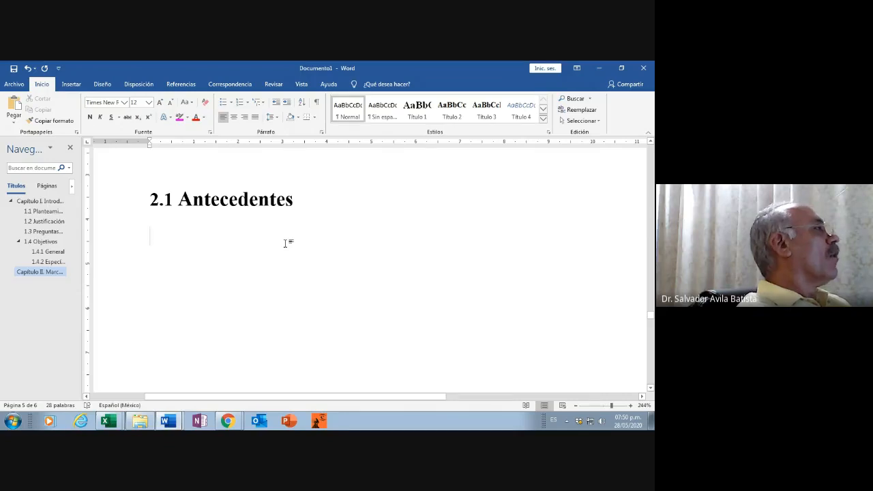
# Step: Apply the Título 2 style to the whole heading "2.1 Antecedentes", including its number
pyautogui.click(270, 207)
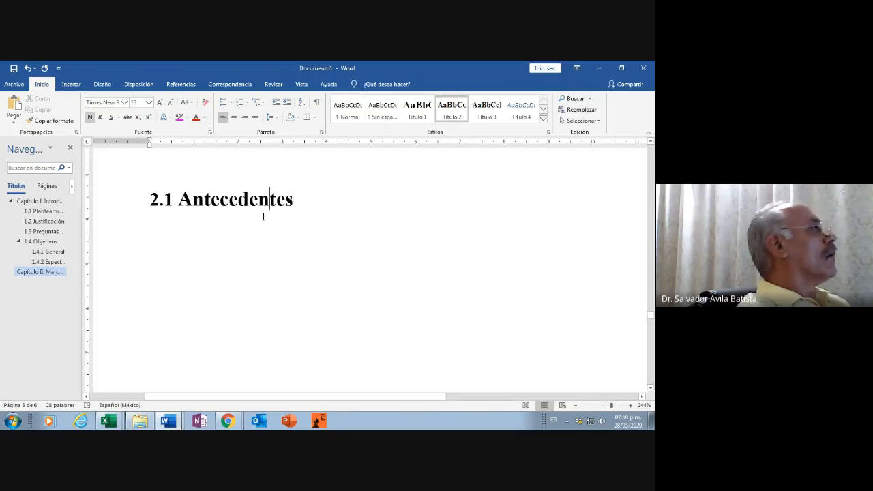
pyautogui.click(156, 200)
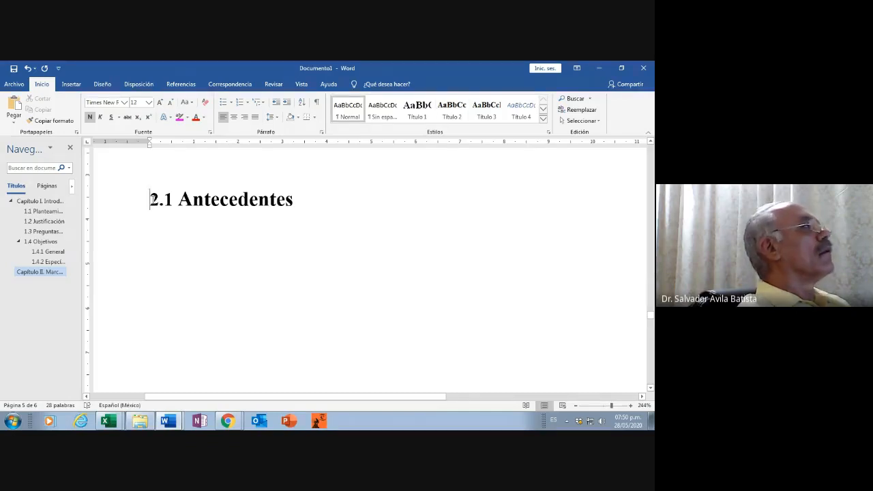
pyautogui.moveTo(151, 199); pyautogui.dragTo(311, 202)
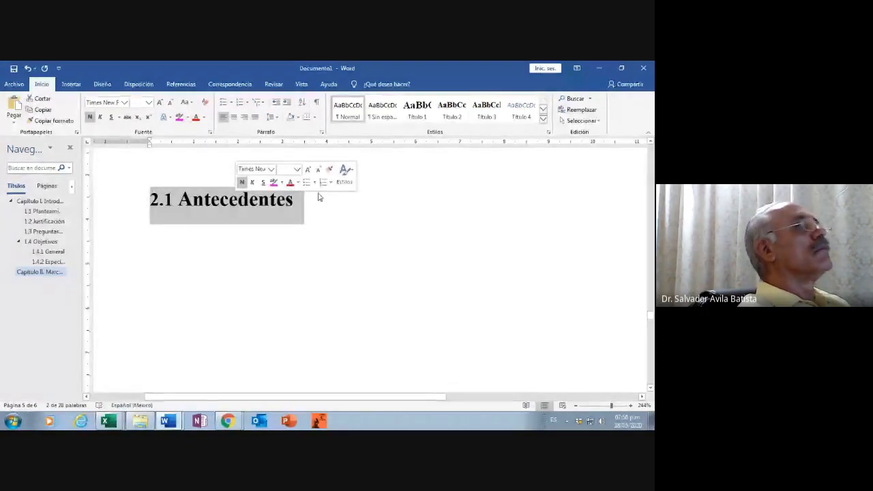
pyautogui.click(447, 119)
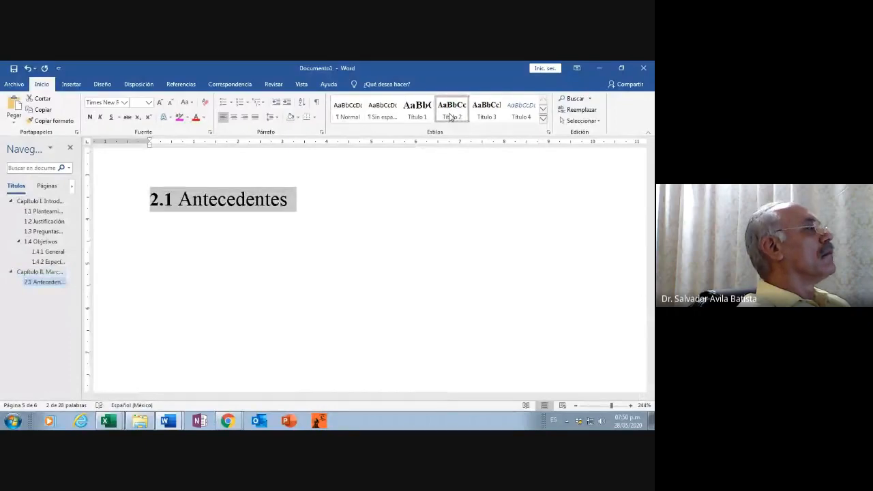
pyautogui.click(450, 118)
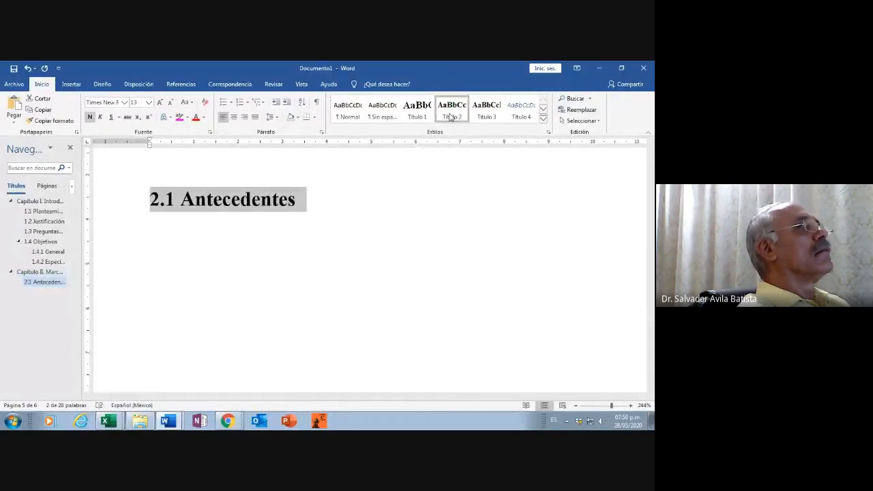
pyautogui.click(267, 289)
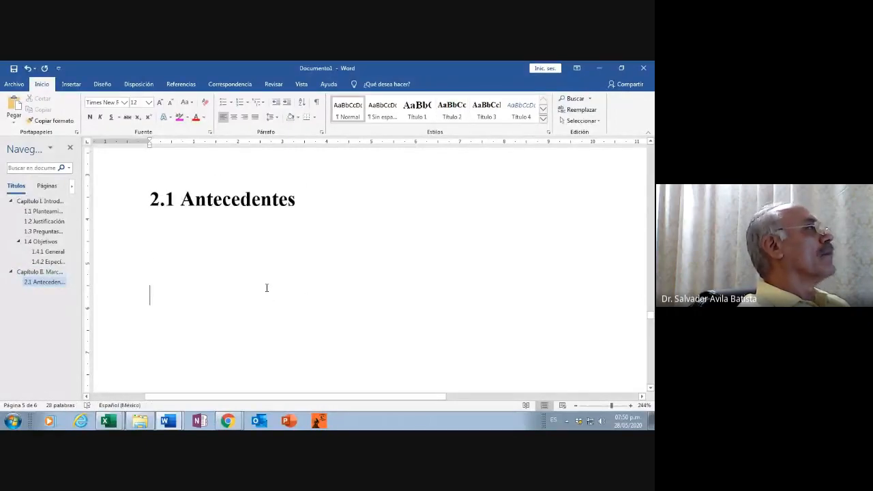
# Step: Apply the Título 2 style to the heading "2.2 Diabetes Mellitus"
pyautogui.scroll(-3, 267, 288)
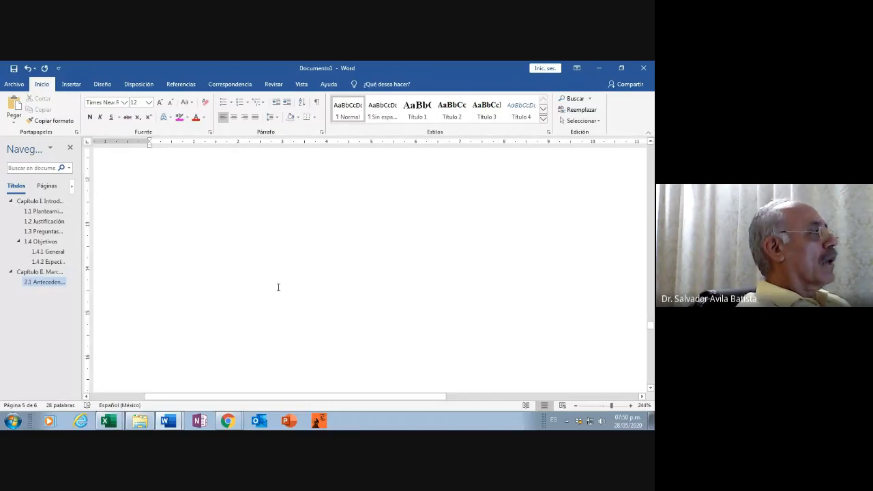
pyautogui.scroll(-1, 278, 287)
pyautogui.scroll(-5, 278, 287)
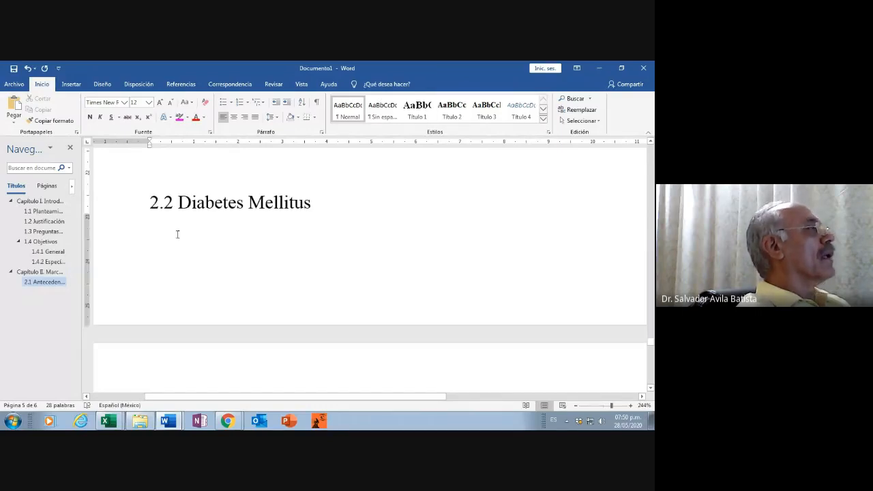
pyautogui.moveTo(151, 201); pyautogui.dragTo(318, 205)
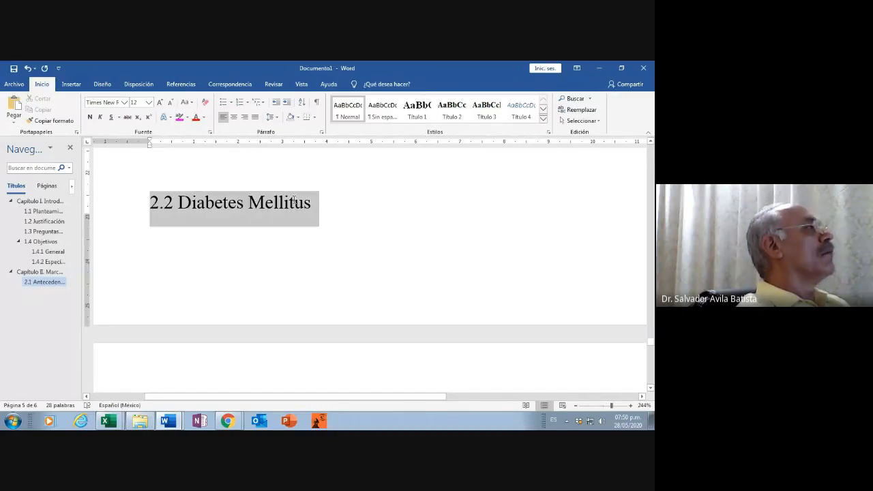
pyautogui.click(454, 117)
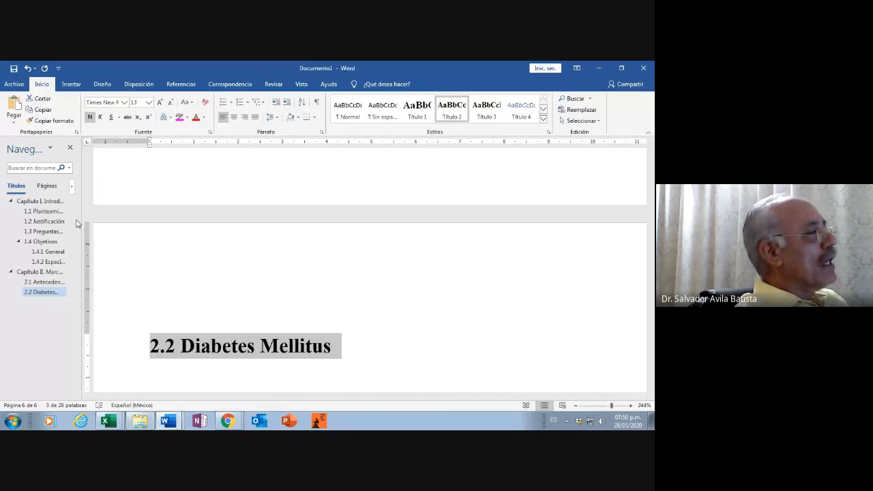
# Step: Insert two blank lines above the heading "Capítulo I. Introducción" at the start of the document
pyautogui.scroll(3, 274, 263)
pyautogui.scroll(5, 323, 229)
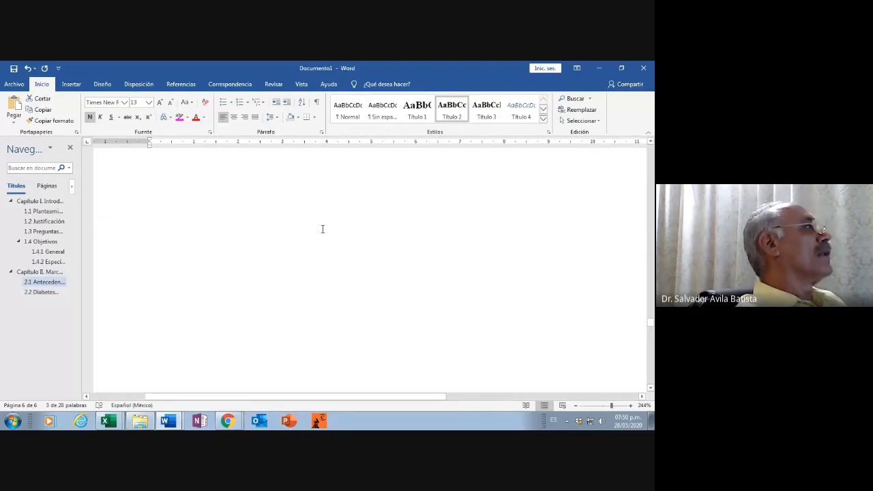
pyautogui.scroll(8, 324, 218)
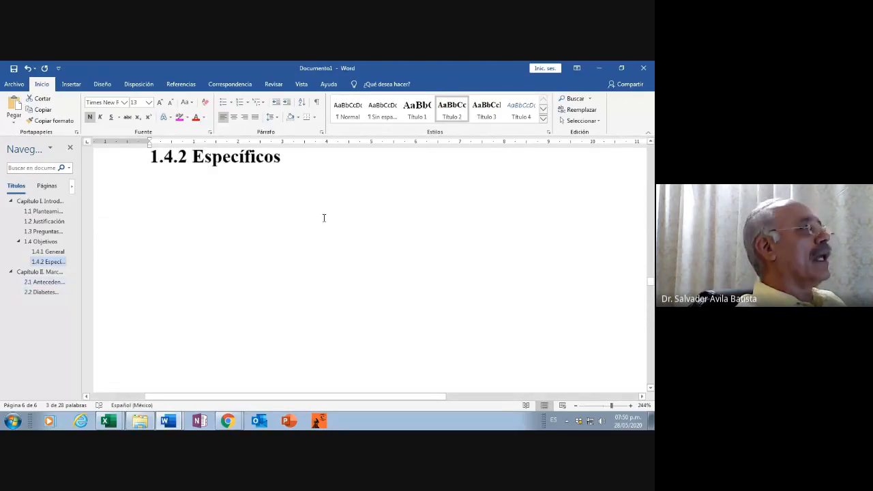
pyautogui.scroll(2, 324, 218)
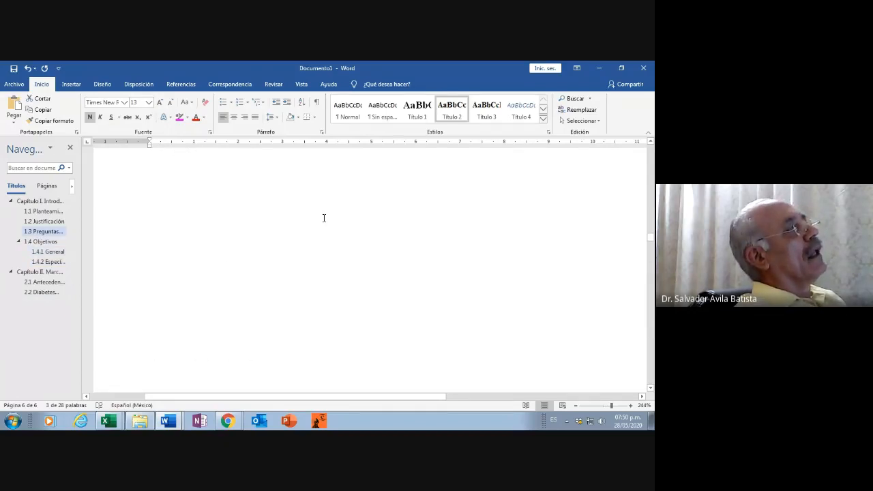
pyautogui.scroll(3, 323, 217)
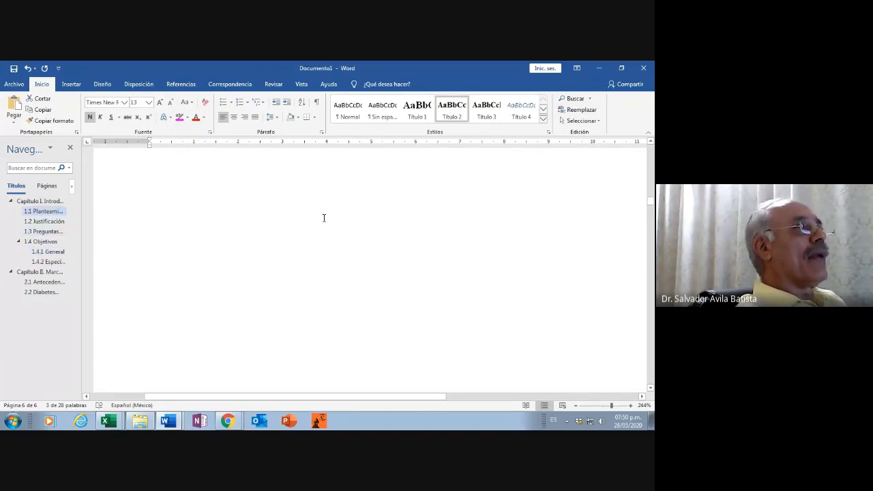
pyautogui.scroll(3, 321, 204)
pyautogui.scroll(3, 316, 193)
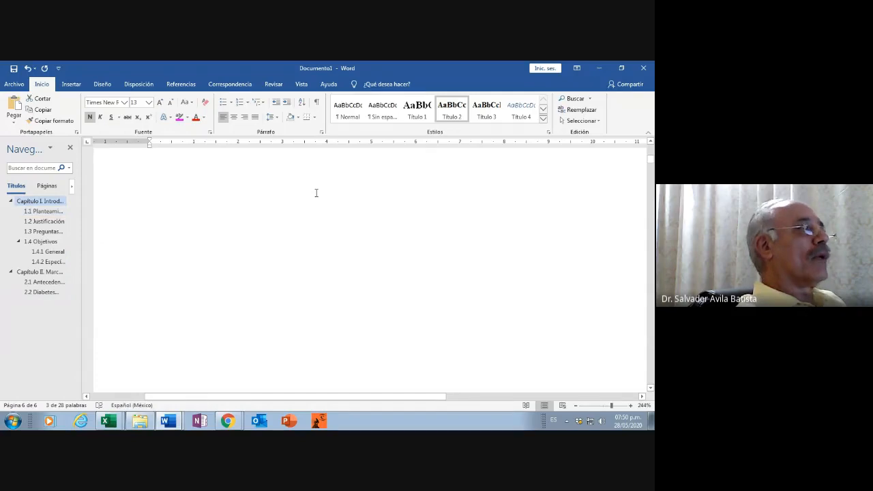
pyautogui.scroll(3, 316, 193)
pyautogui.scroll(1, 316, 193)
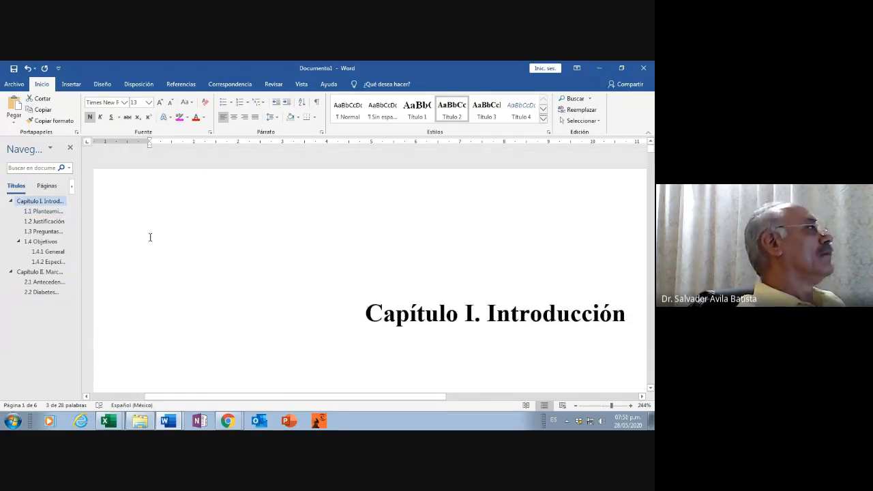
pyautogui.click(150, 236)
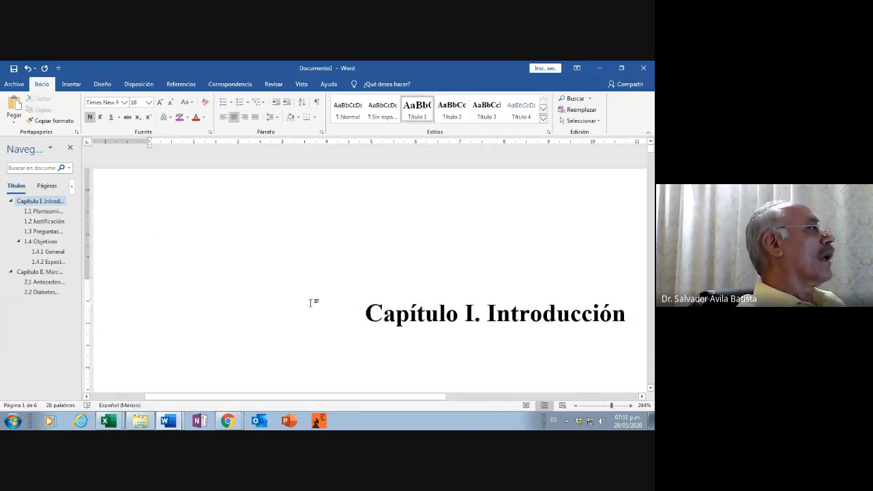
pyautogui.press('Return')
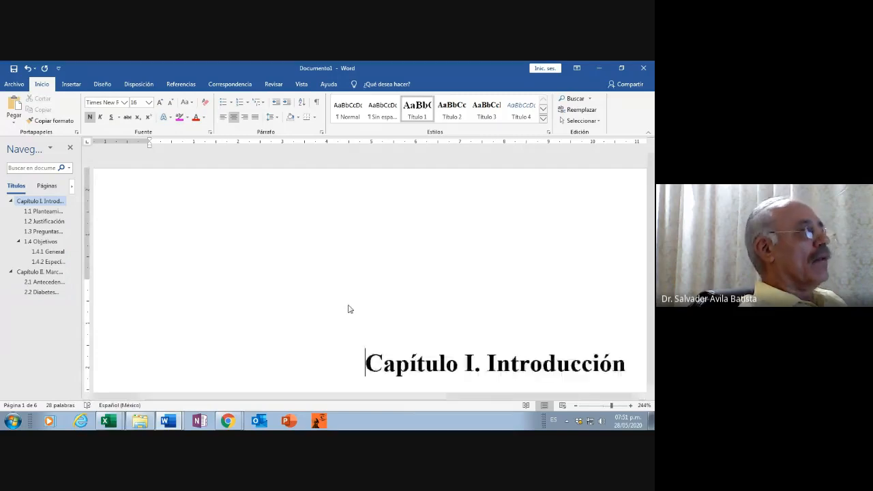
pyautogui.press('Return')
# Step: Insert the built-in Tabla automática 2 table of contents on the blank line above the heading "Capítulo I. Introducción"
pyautogui.click(341, 238)
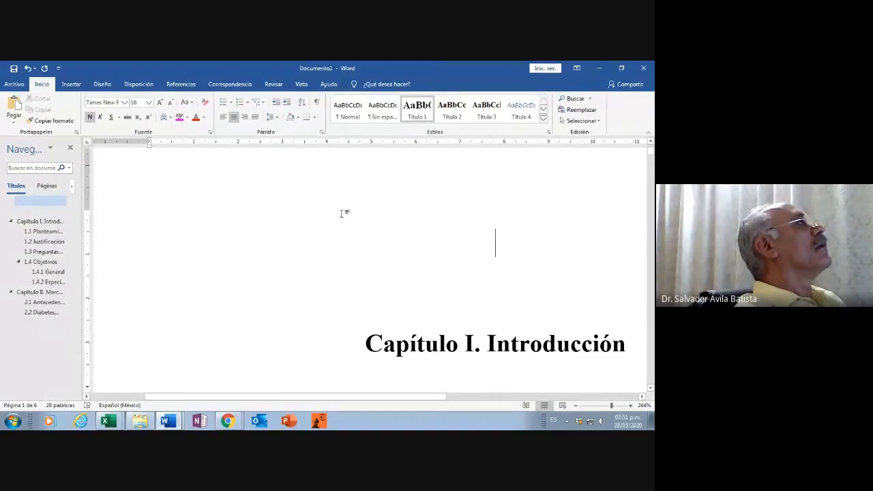
pyautogui.click(183, 86)
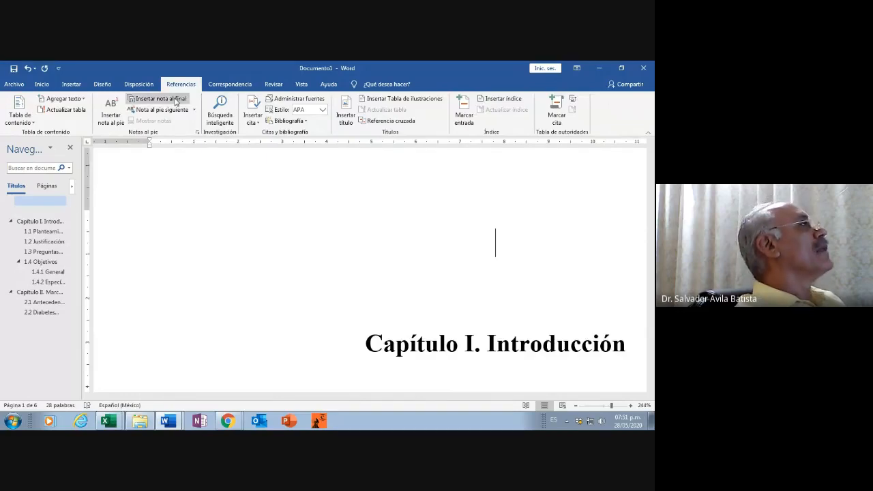
pyautogui.click(32, 124)
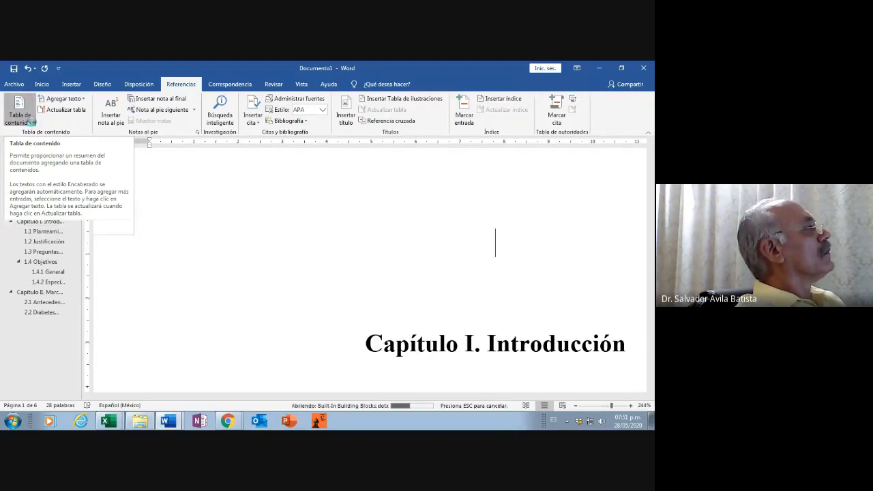
pyautogui.click(32, 122)
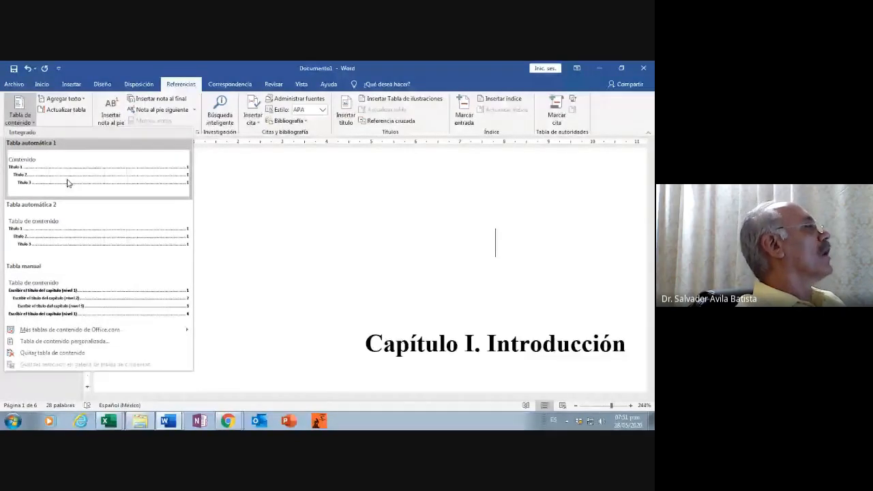
pyautogui.click(60, 233)
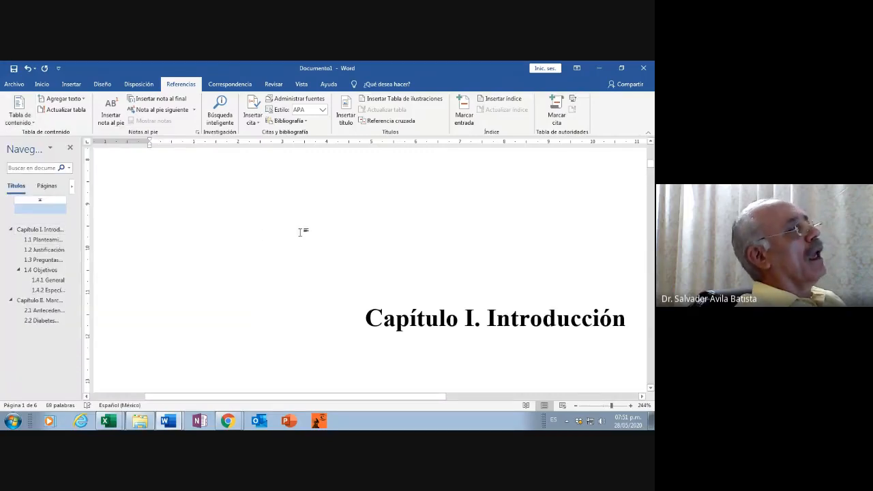
pyautogui.press('BackSpace')
pyautogui.scroll(5, 311, 232)
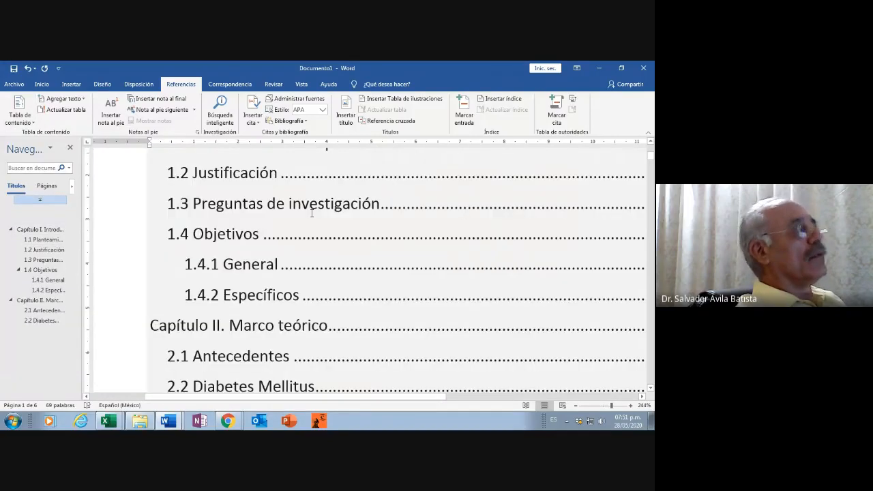
pyautogui.moveTo(611, 406); pyautogui.dragTo(607, 404)
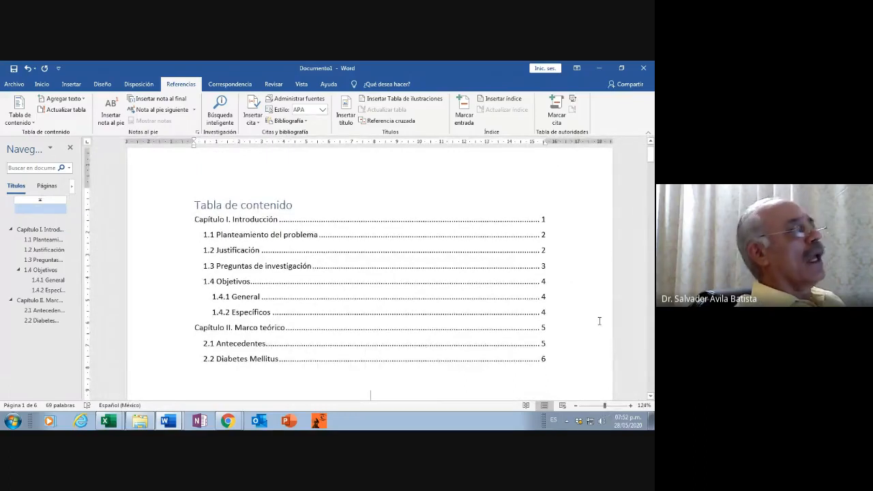
pyautogui.scroll(-2, 600, 320)
pyautogui.scroll(1, 599, 321)
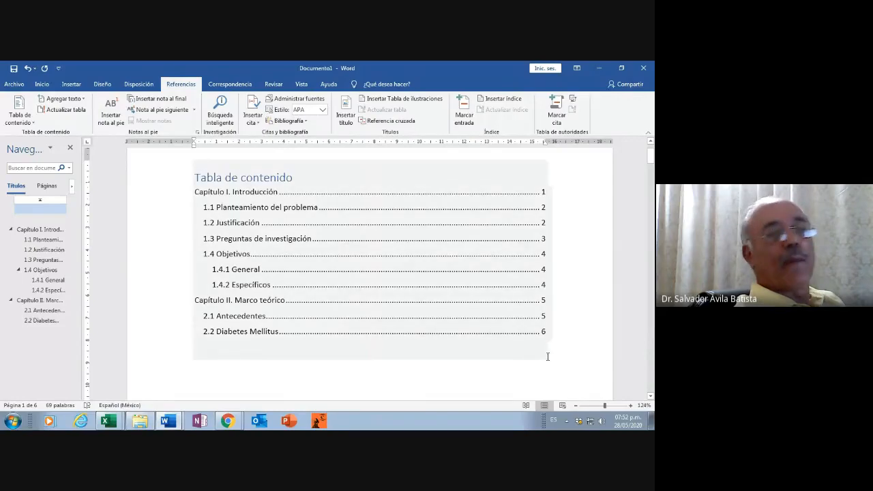
# Step: Replace the table of contents title "Tabla de contenido" with "Índice"
pyautogui.click(294, 177)
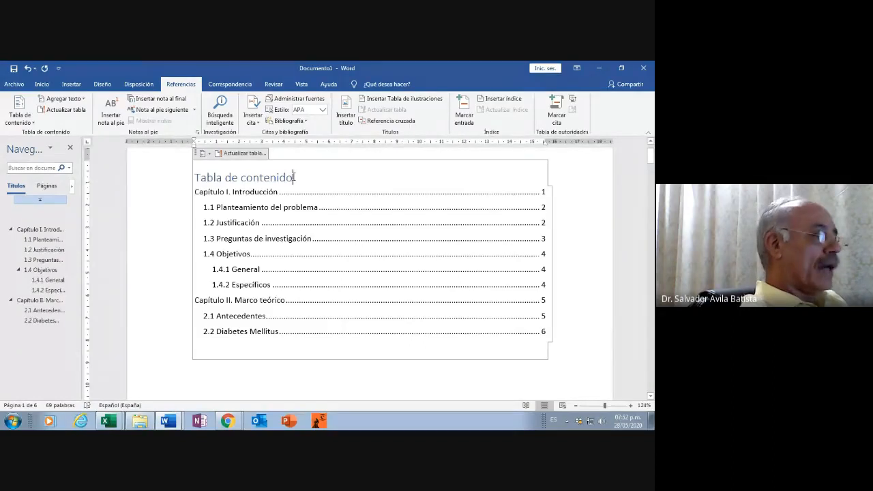
pyautogui.press('BackSpace')
pyautogui.press('BackSpace')
pyautogui.press('BackSpace')
pyautogui.press('BackSpace')
pyautogui.press('BackSpace')
pyautogui.press('BackSpace')
pyautogui.press('BackSpace')
pyautogui.press('BackSpace')
pyautogui.press('BackSpace')
pyautogui.press('BackSpace')
pyautogui.press('BackSpace')
pyautogui.press('BackSpace')
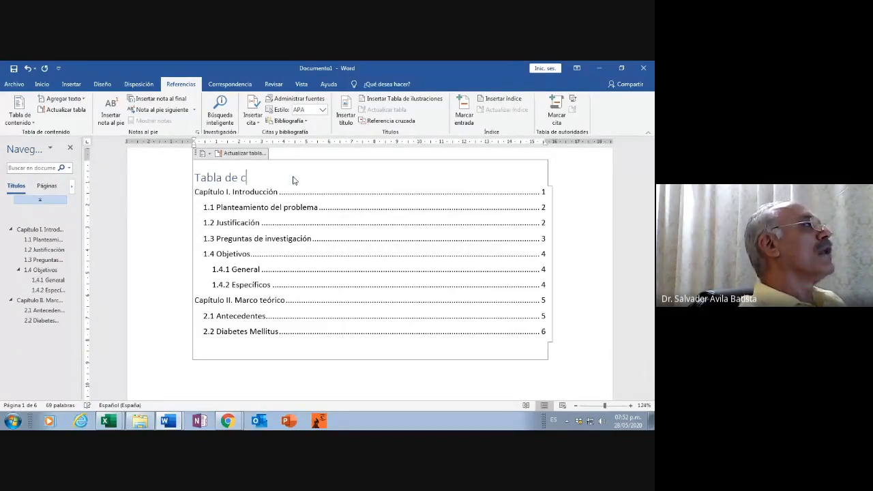
pyautogui.press('BackSpace')
pyautogui.press('BackSpace')
pyautogui.press('BackSpace')
pyautogui.press('BackSpace')
pyautogui.press('BackSpace')
pyautogui.press('BackSpace')
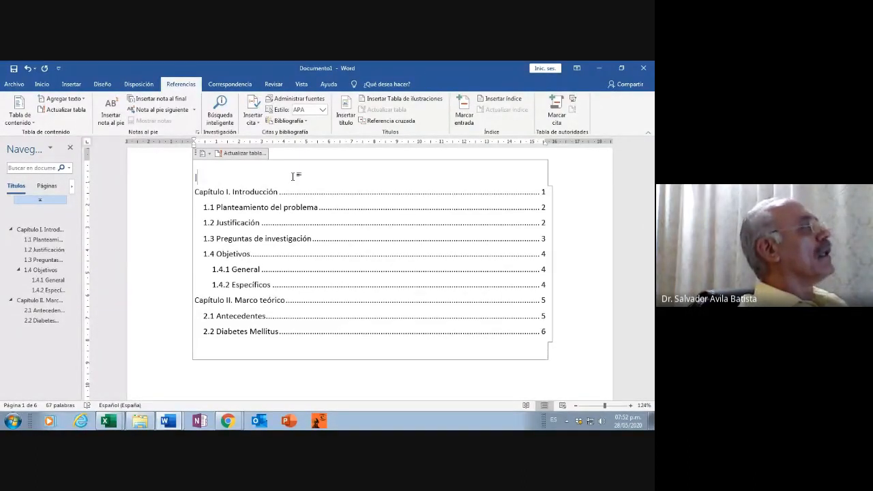
pyautogui.write('In')
pyautogui.press('BackSpace')
pyautogui.press('BackSpace')
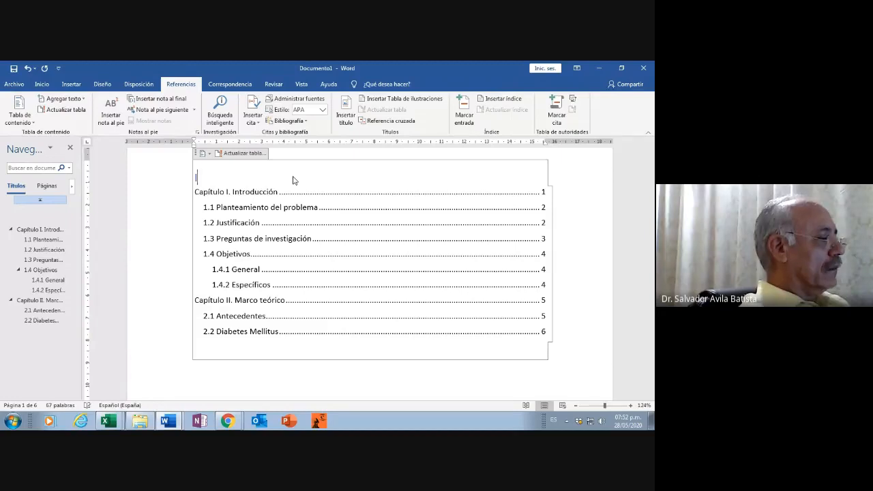
pyautogui.write('Índic')
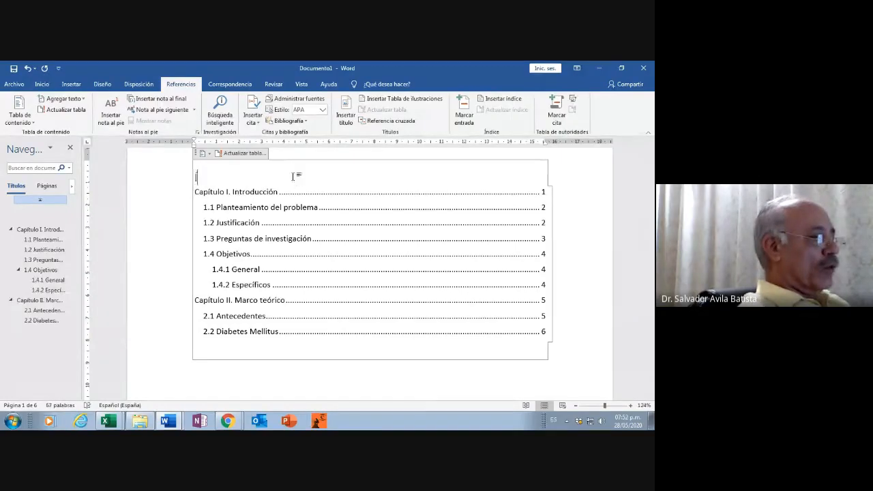
pyautogui.write('e')
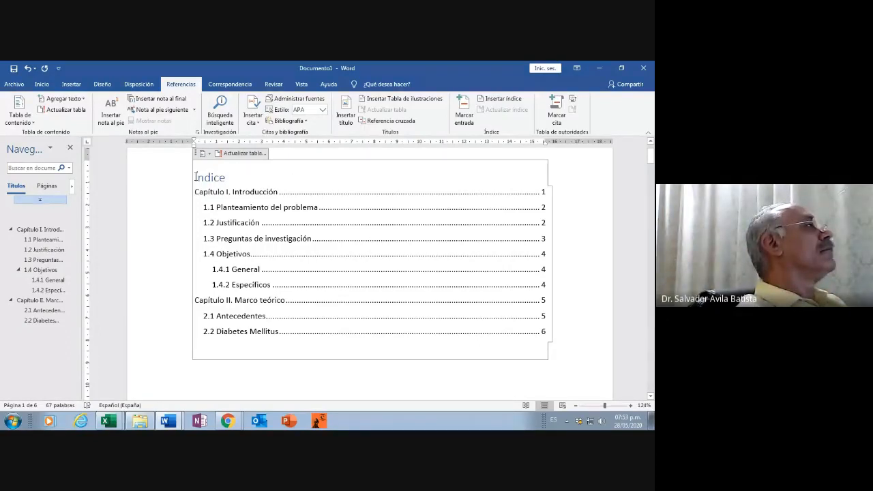
# Step: Set the font of the whole table of contents, including its title, to Times New Roman
pyautogui.click(196, 176)
pyautogui.moveTo(195, 176); pyautogui.dragTo(246, 233)
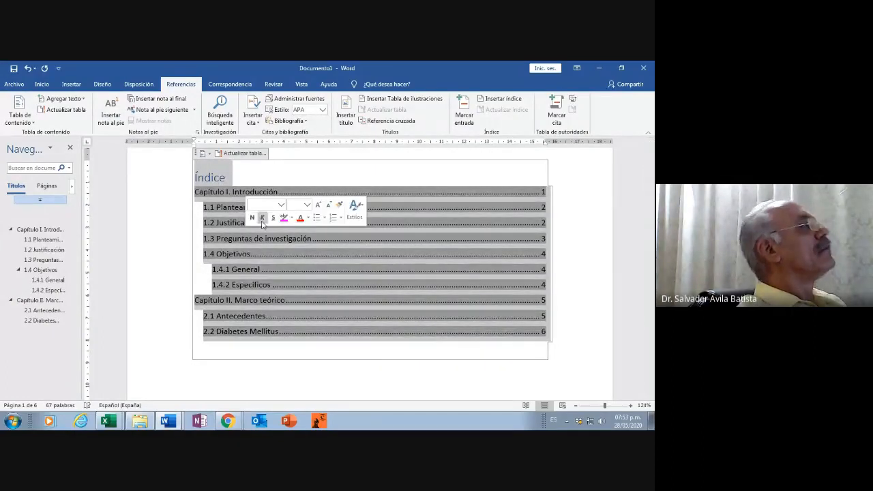
pyautogui.click(42, 85)
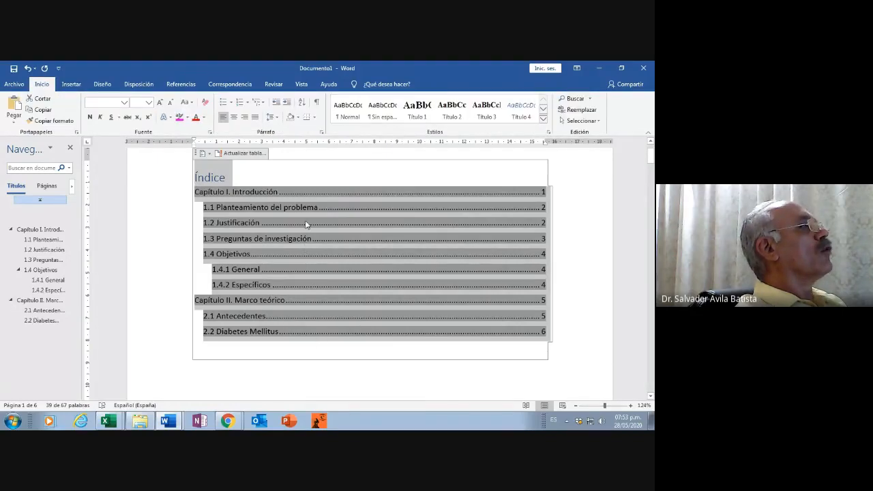
pyautogui.click(124, 103)
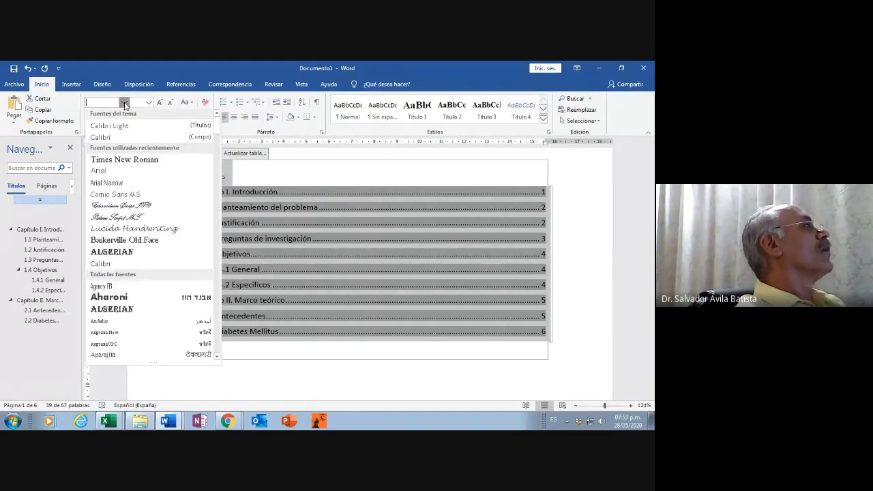
pyautogui.click(120, 161)
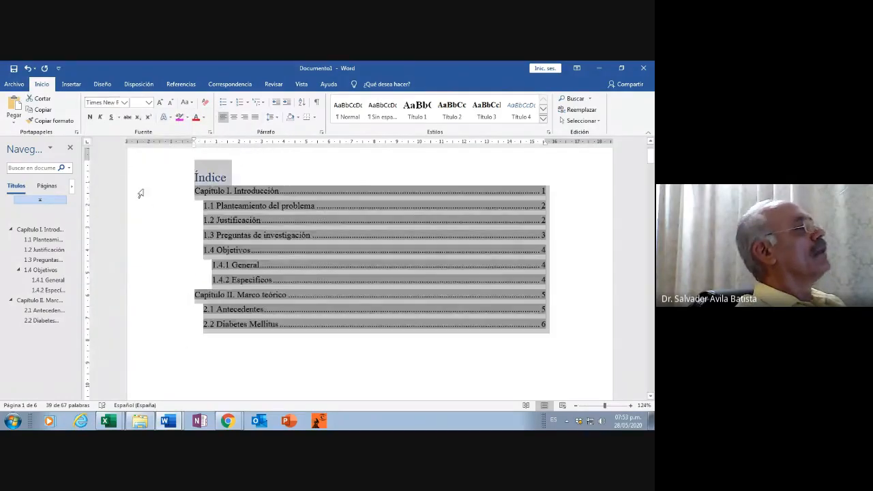
# Step: Set the title "Índice" to the automatic font colour and apply the Título 1 style to it
pyautogui.click(238, 178)
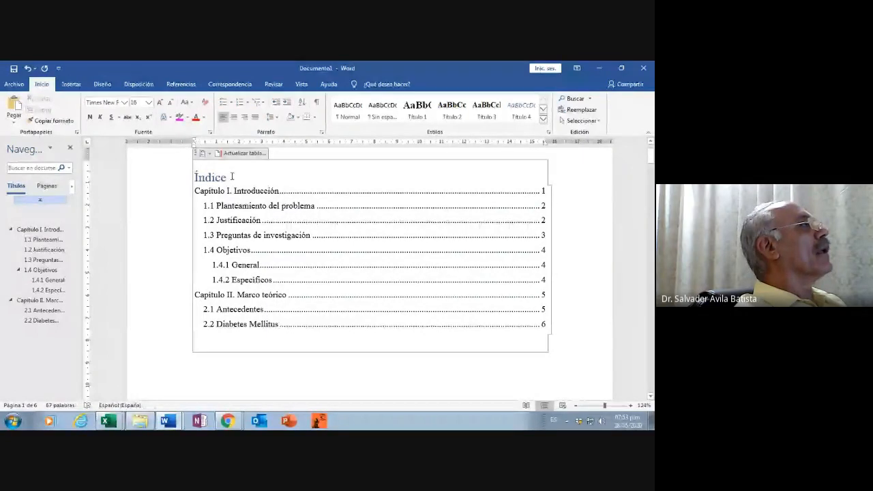
pyautogui.moveTo(196, 177); pyautogui.dragTo(226, 179)
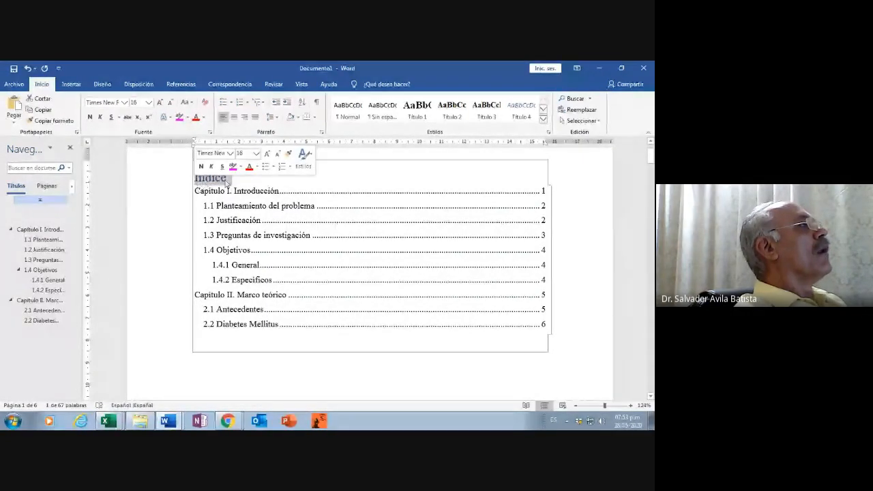
pyautogui.click(256, 166)
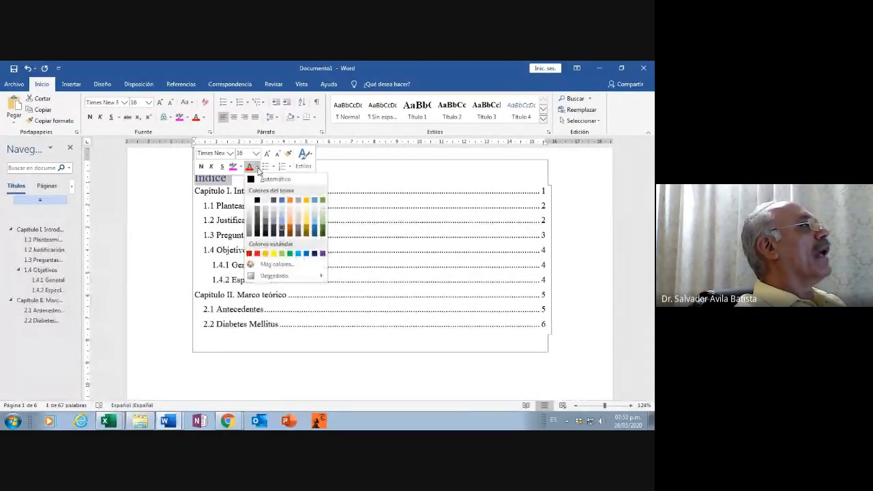
pyautogui.click(269, 178)
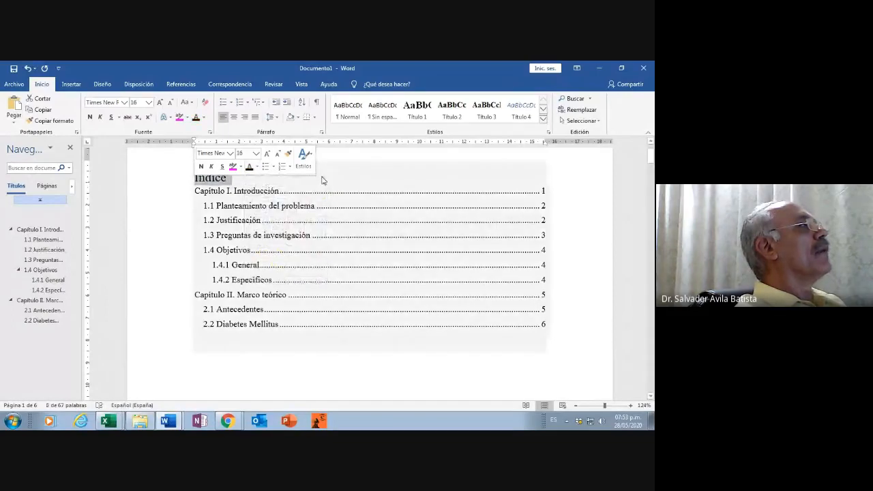
pyautogui.click(417, 116)
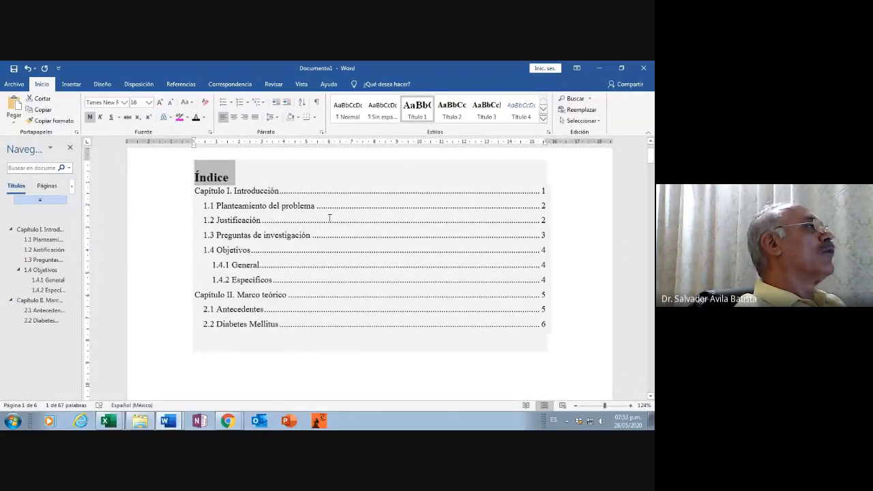
# Step: Set the font size of all table of contents entries below the title "Índice" to 12
pyautogui.click(197, 192)
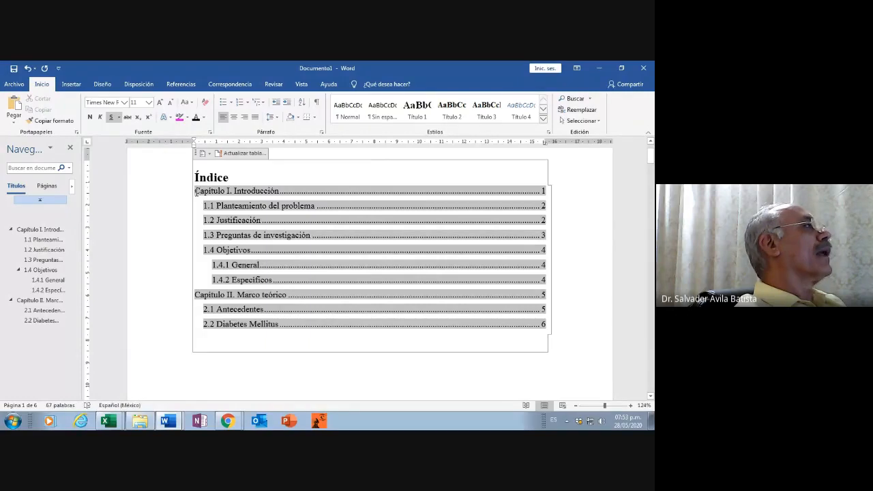
pyautogui.moveTo(196, 192); pyautogui.dragTo(270, 330)
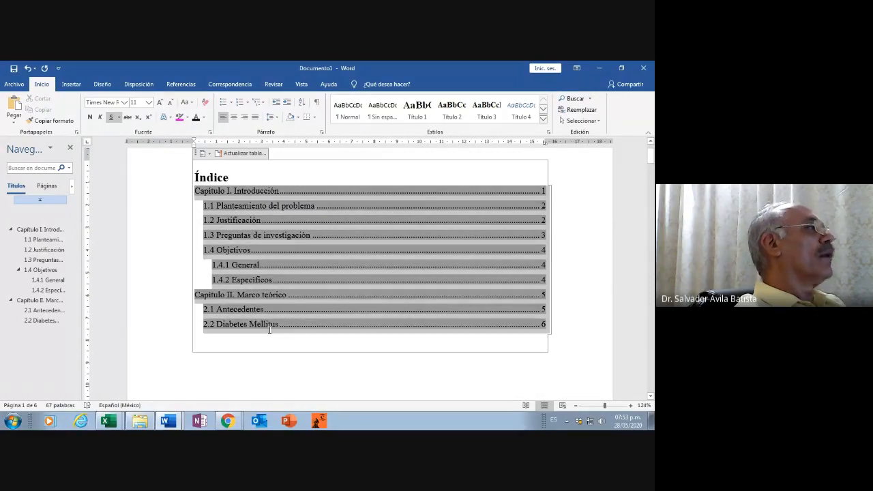
pyautogui.click(148, 102)
pyautogui.click(136, 150)
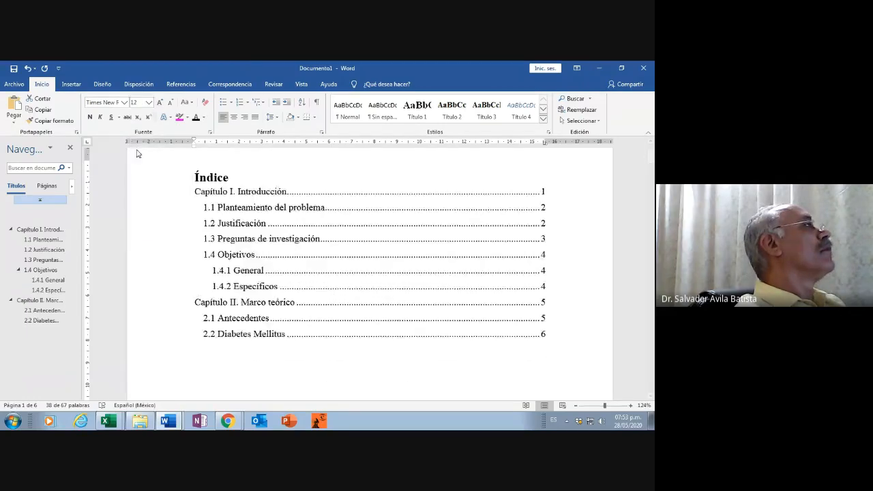
pyautogui.click(573, 273)
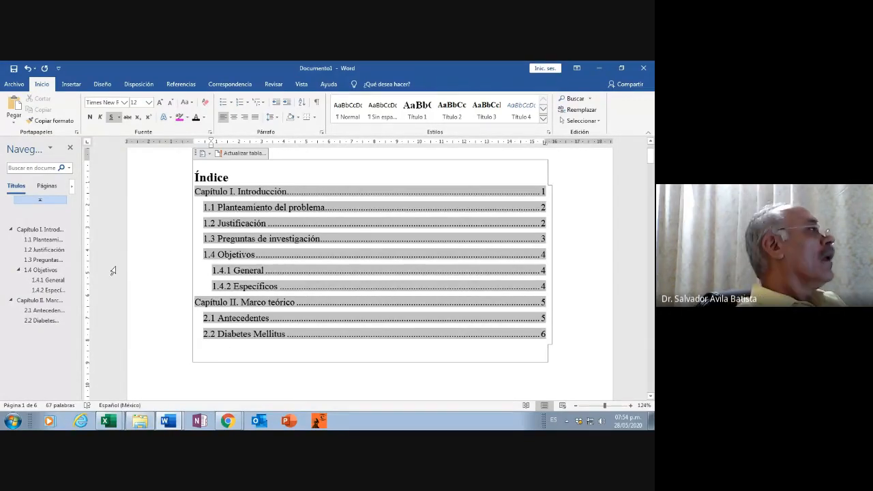
# Step: Examine the document from heading 1.4.2 Específicos through Capítulo II, checking where headings 2.1 Antecedentes and 2.2 Diabetes Mellitus are placed
pyautogui.click(48, 290)
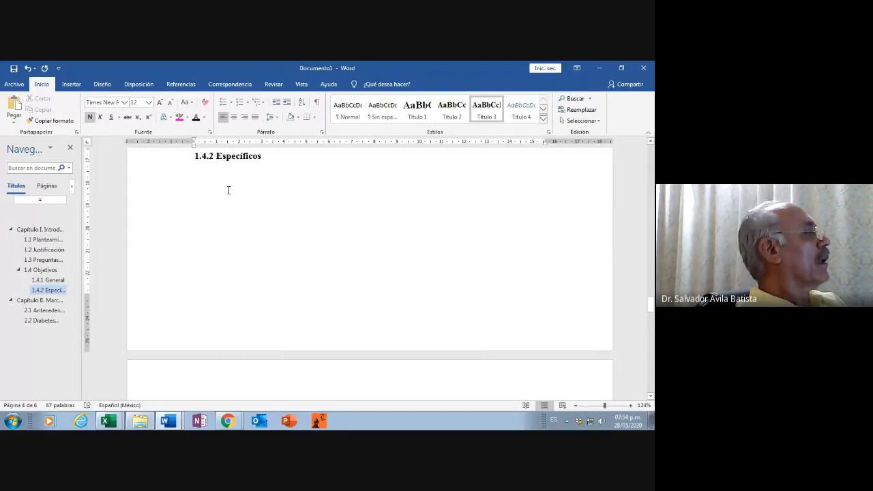
pyautogui.click(46, 311)
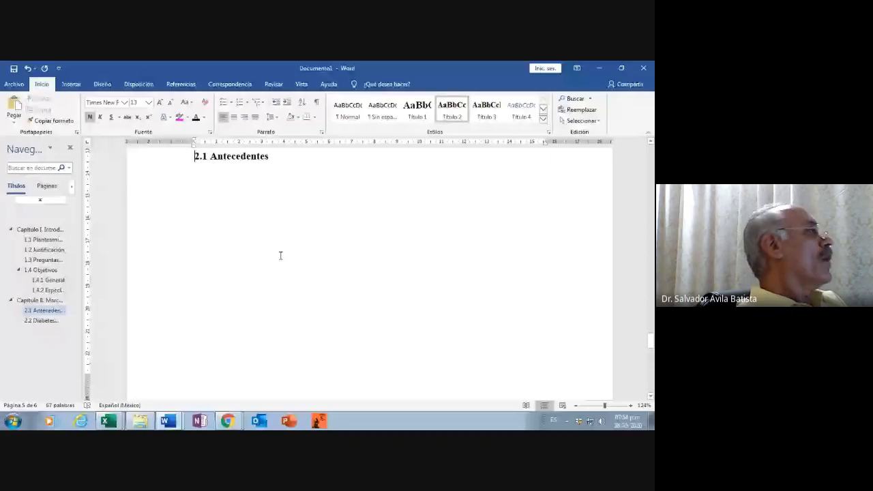
pyautogui.scroll(3, 249, 257)
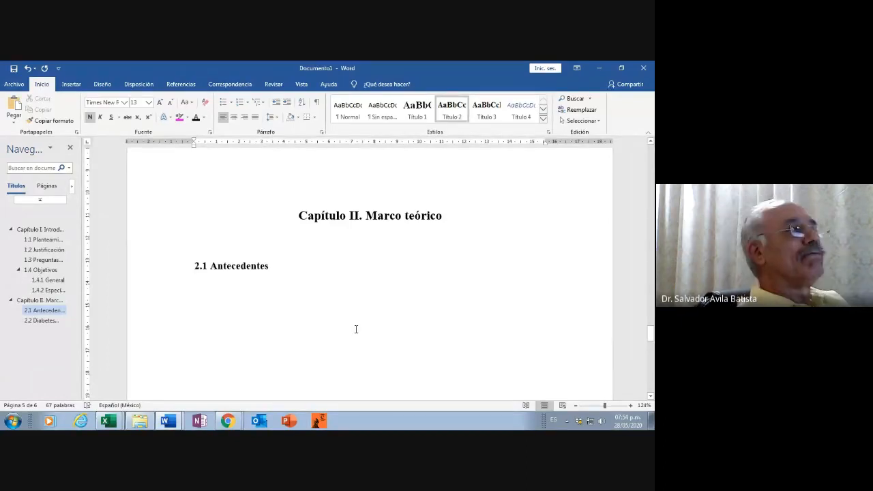
pyautogui.scroll(2, 366, 325)
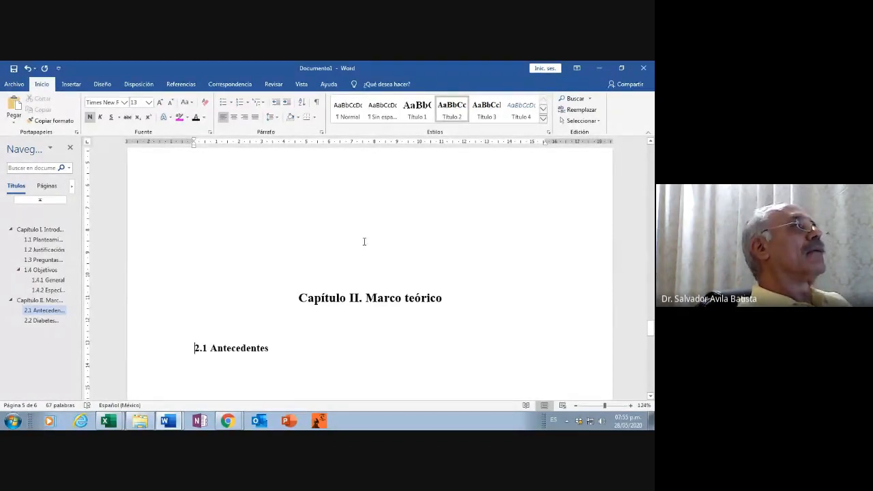
pyautogui.scroll(-10, 365, 240)
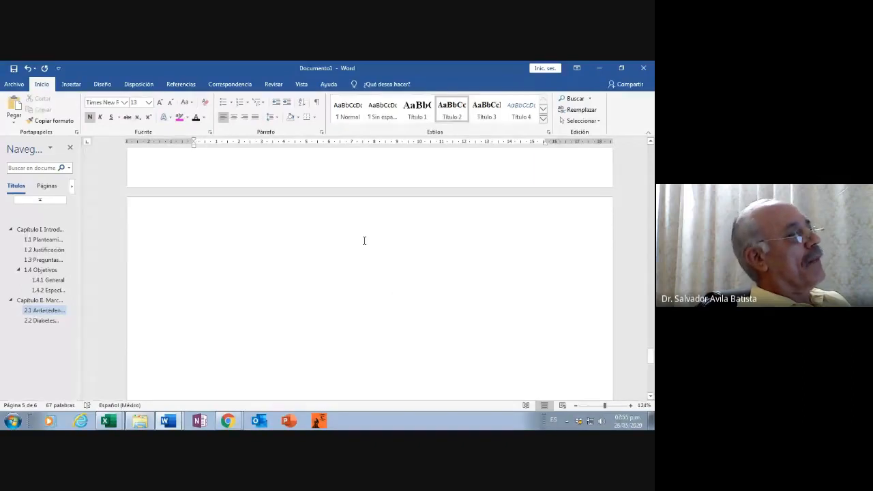
pyautogui.scroll(-3, 364, 240)
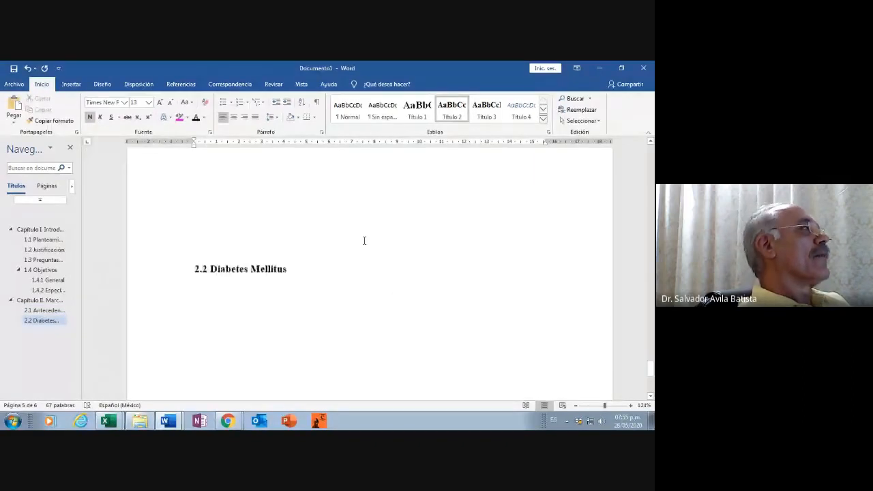
pyautogui.scroll(-3, 365, 240)
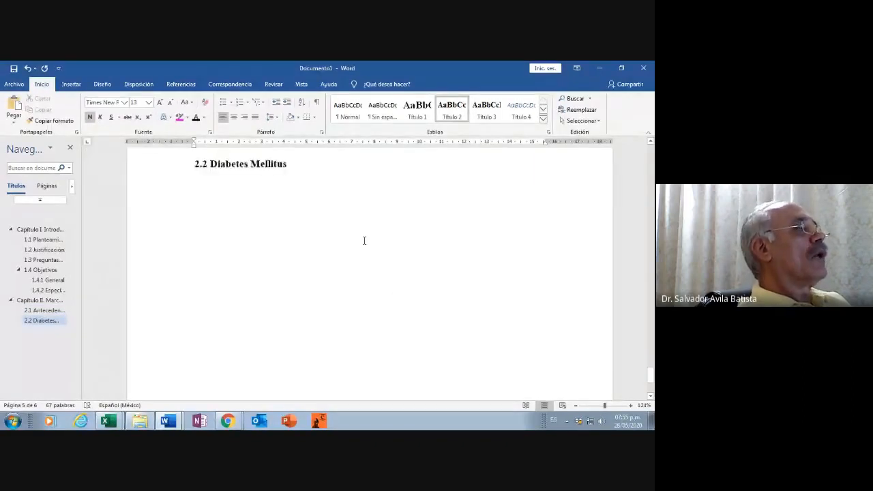
pyautogui.scroll(10, 364, 240)
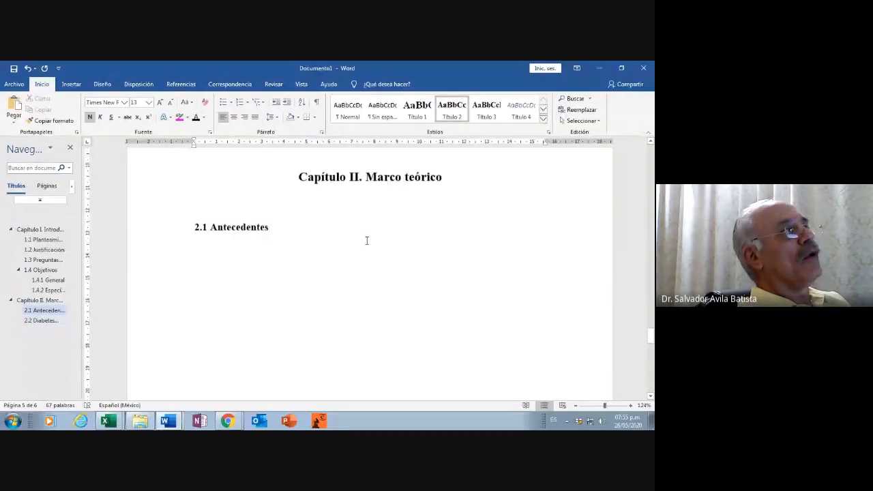
# Step: Review the index entries and their page numbers against the start of Capítulo I. Introducción
pyautogui.scroll(10, 367, 237)
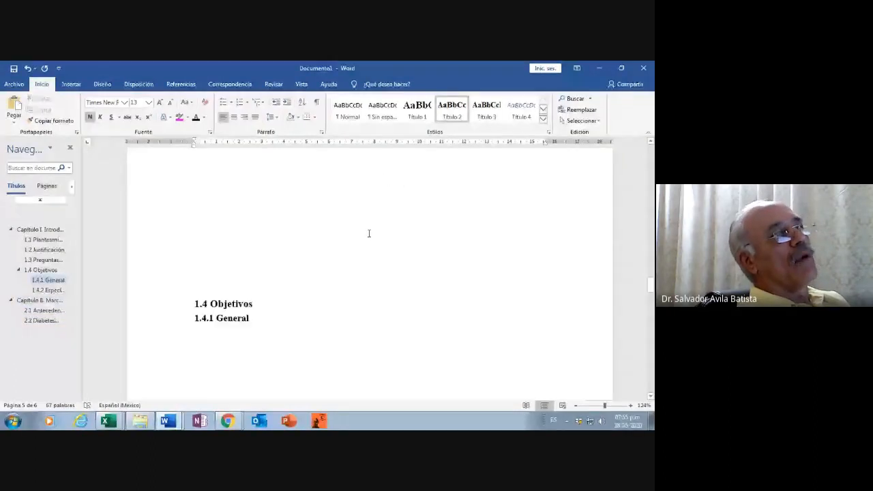
pyautogui.moveTo(651, 285); pyautogui.dragTo(652, 154)
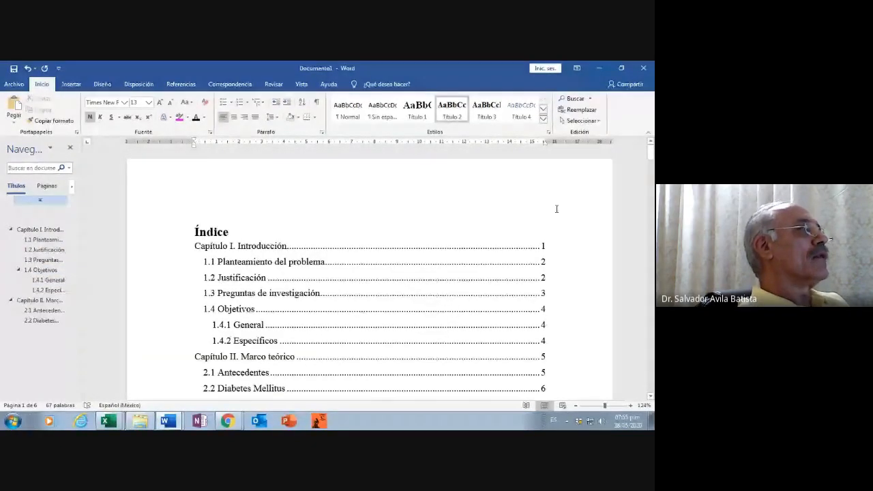
pyautogui.click(375, 243)
pyautogui.click(320, 261)
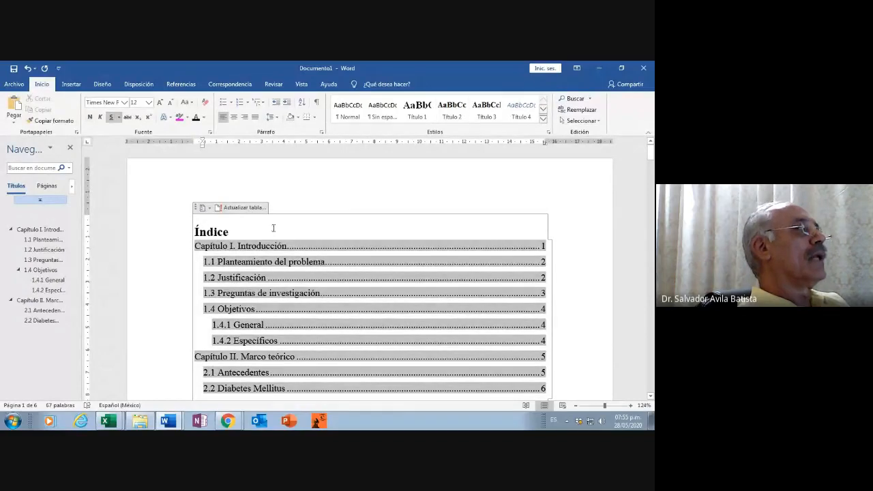
pyautogui.scroll(-3, 361, 340)
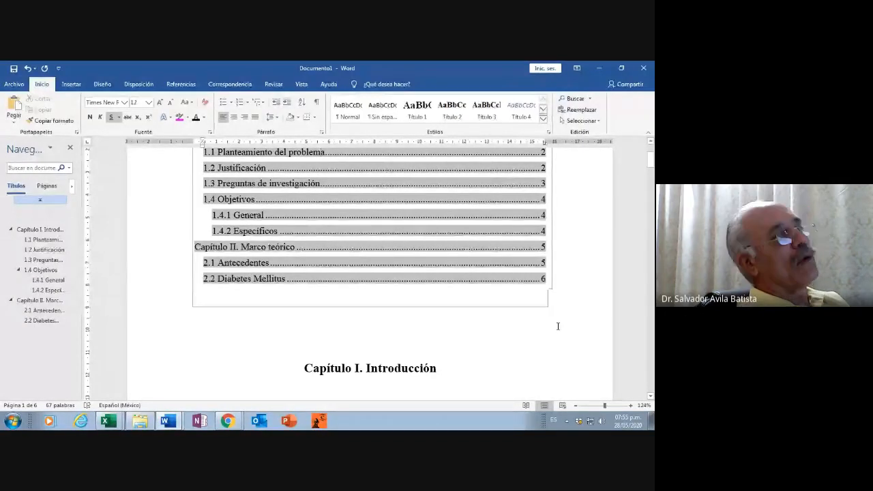
pyautogui.scroll(3, 558, 326)
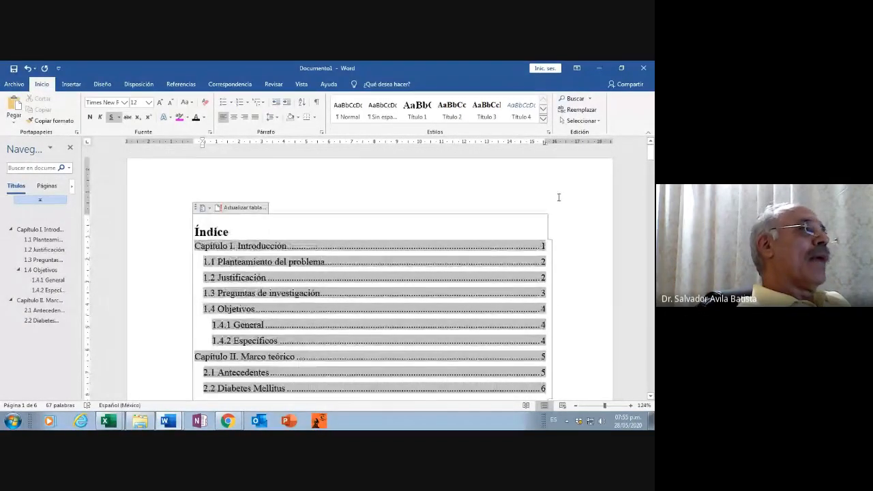
pyautogui.click(559, 197)
pyautogui.scroll(-1, 563, 238)
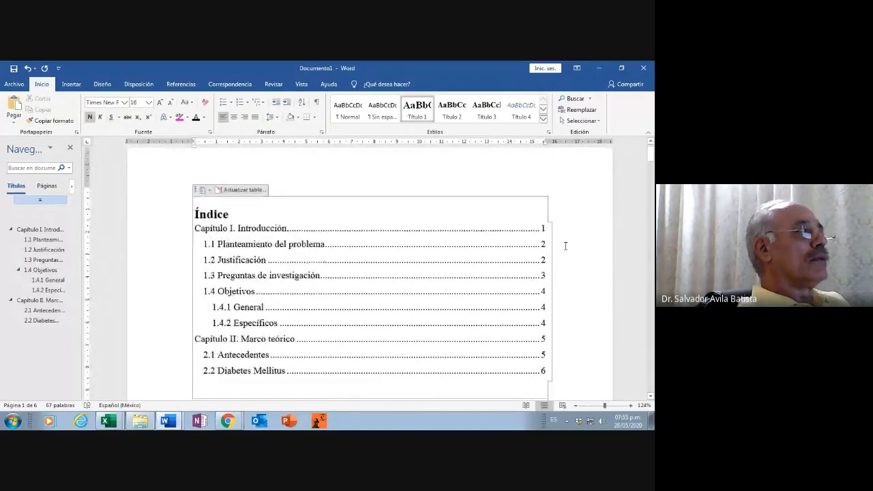
pyautogui.scroll(-4, 565, 246)
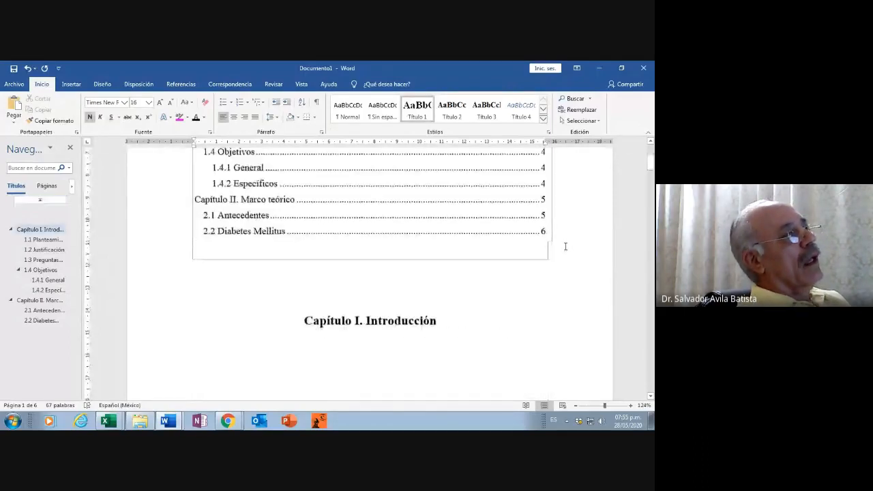
pyautogui.scroll(-5, 565, 246)
pyautogui.scroll(2, 501, 280)
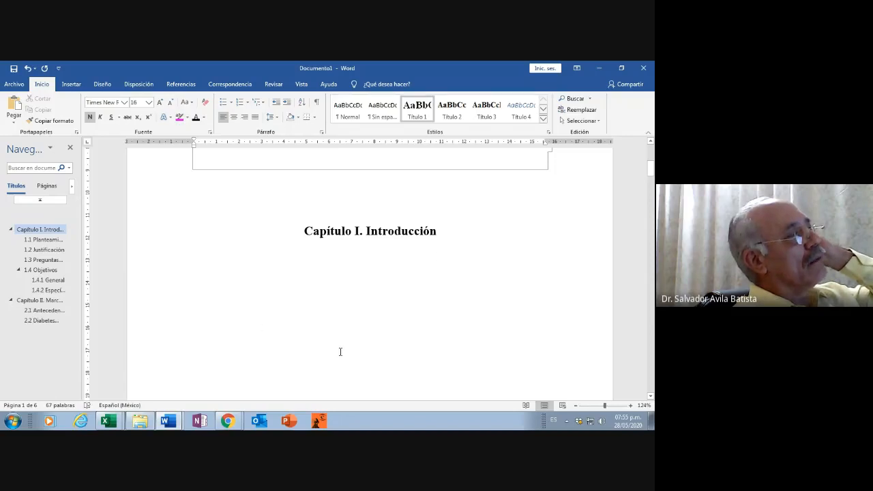
# Step: Start a new bibliographic source for a citation in the blank text below the heading Capítulo I. Introducción
pyautogui.click(459, 351)
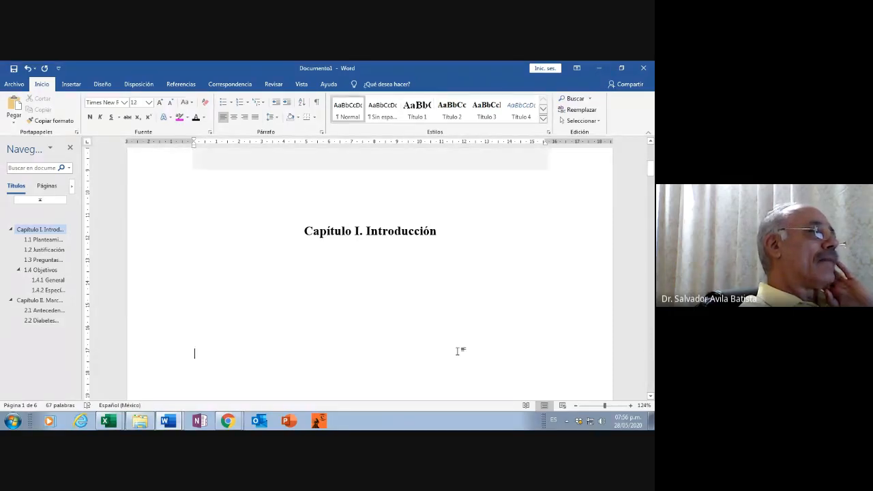
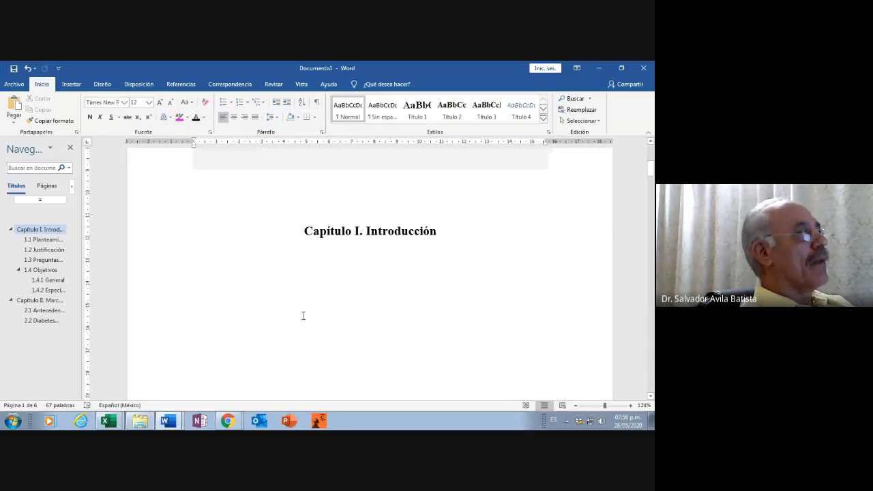
pyautogui.click(187, 85)
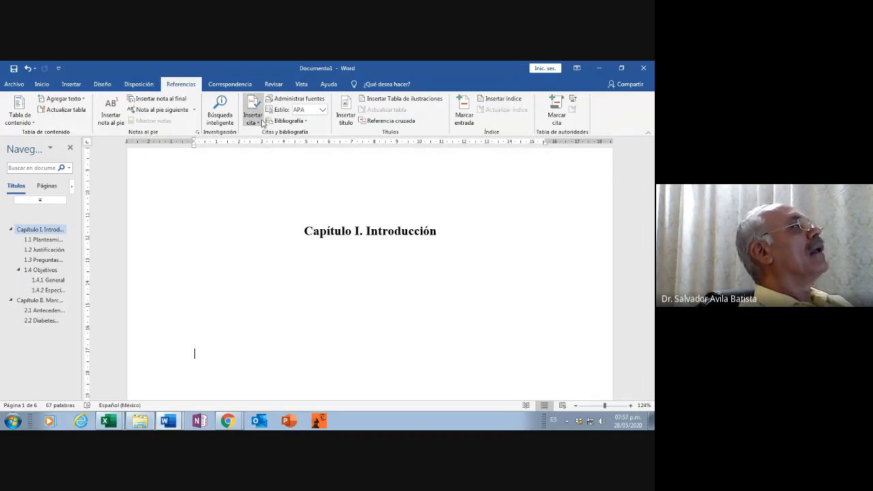
pyautogui.click(259, 124)
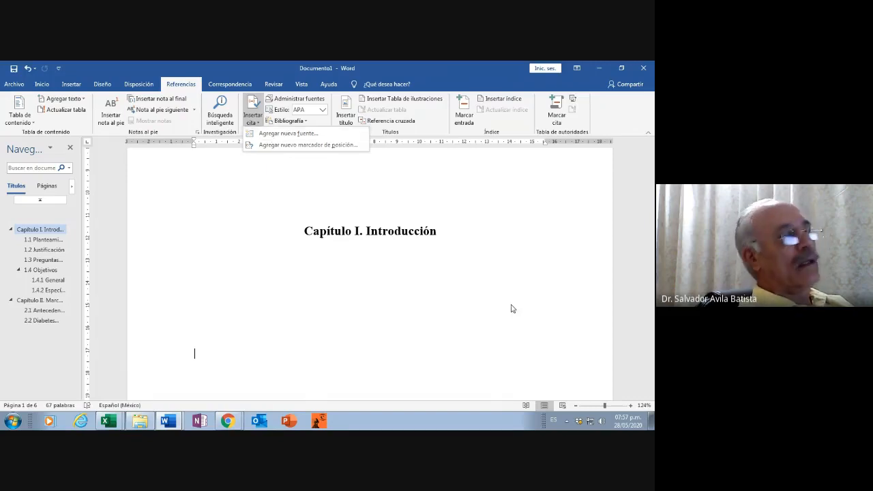
pyautogui.click(610, 405)
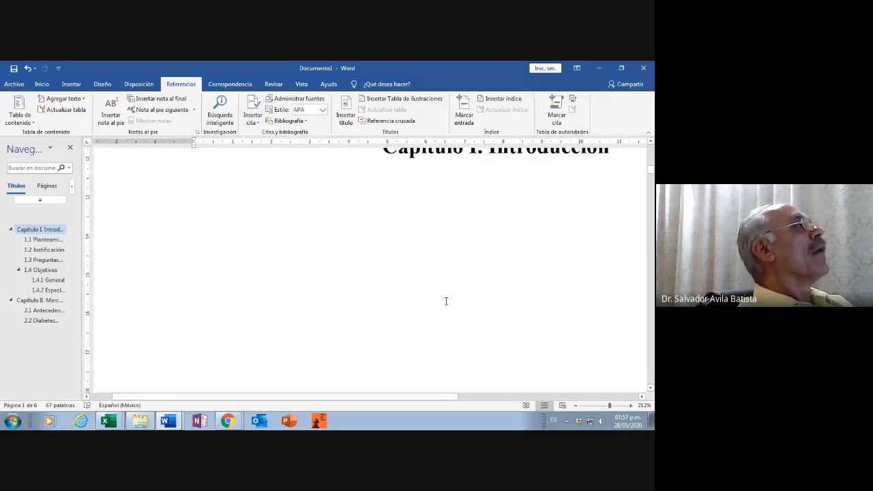
pyautogui.scroll(3, 446, 298)
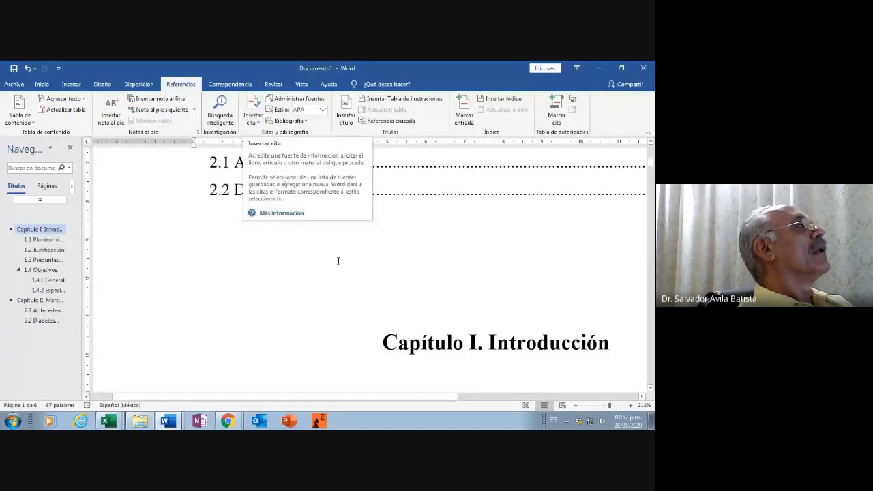
pyautogui.scroll(-5, 398, 294)
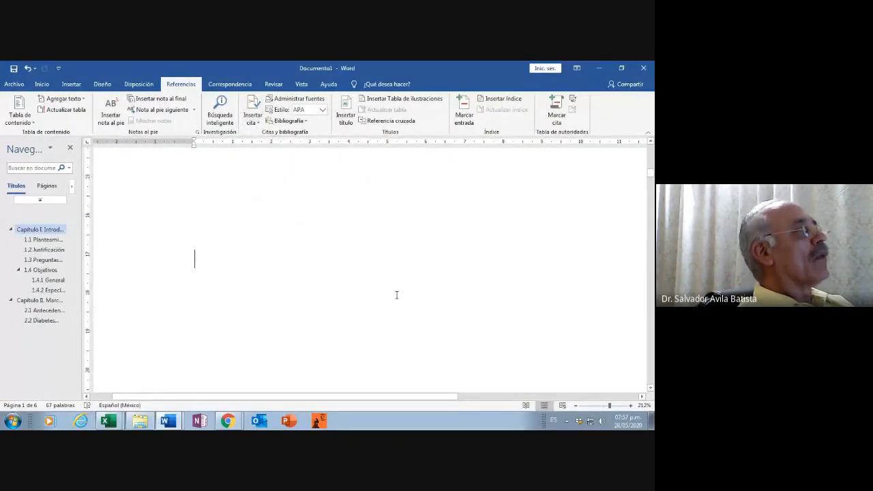
pyautogui.scroll(2, 396, 294)
pyautogui.scroll(1, 397, 293)
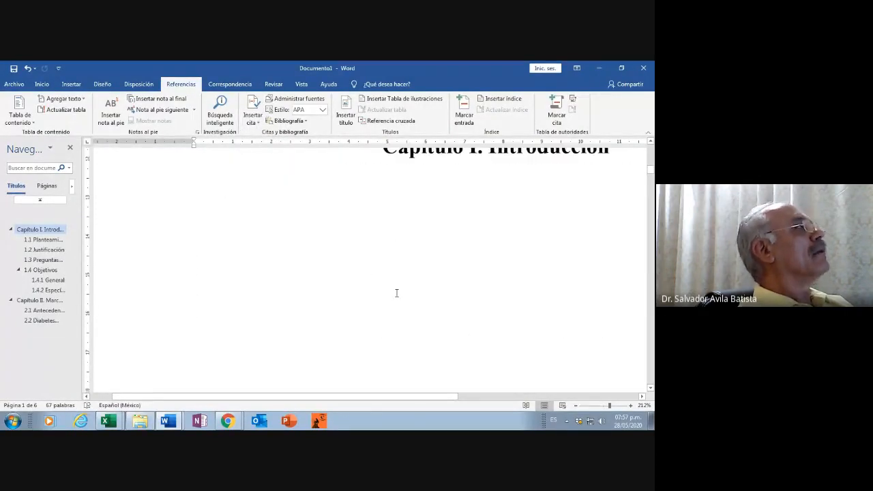
pyautogui.click(258, 123)
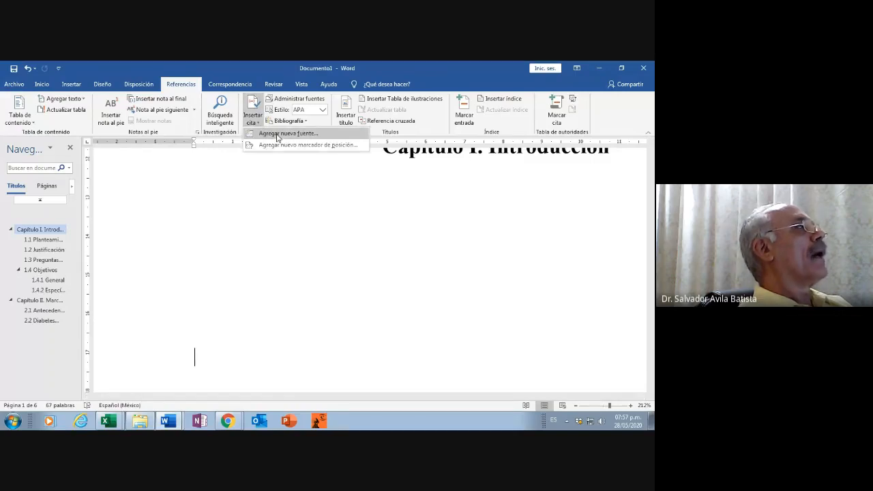
pyautogui.click(278, 134)
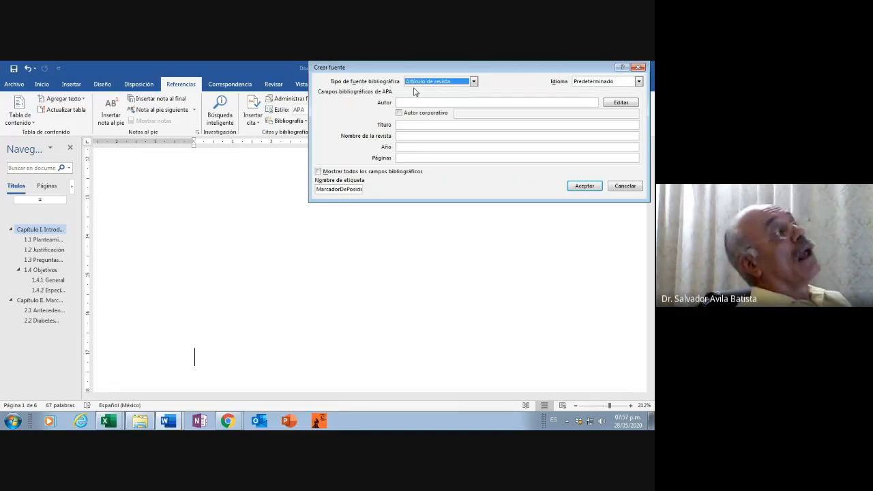
# Step: Look through the available bibliographic source types down to Varios and keep Artículo de revista
pyautogui.click(473, 82)
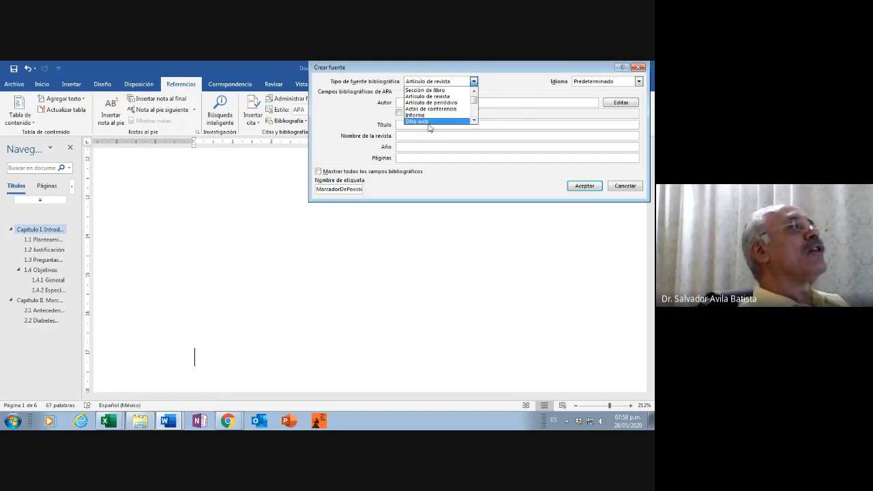
pyautogui.click(474, 120)
pyautogui.click(474, 121)
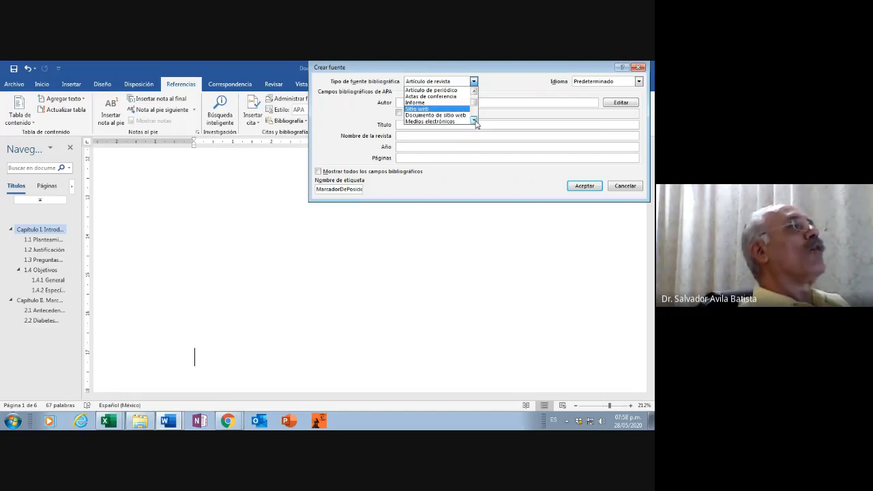
pyautogui.click(474, 120)
pyautogui.click(474, 120)
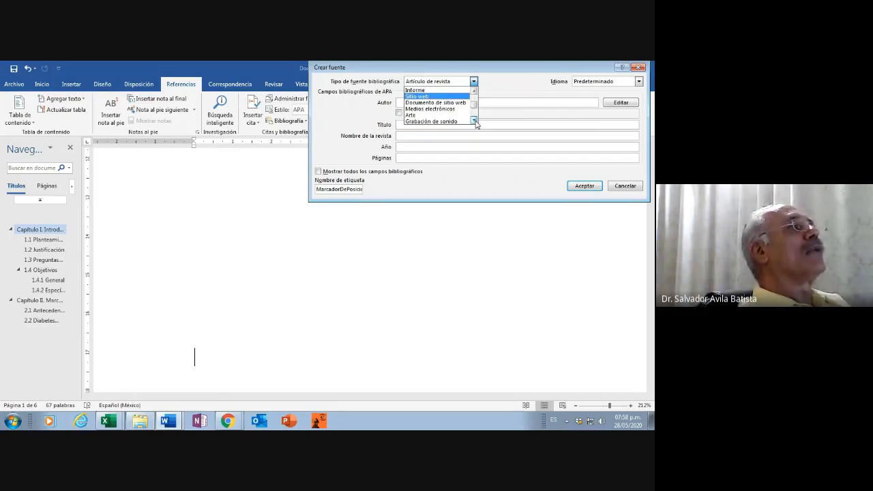
pyautogui.click(474, 120)
pyautogui.click(474, 121)
pyautogui.click(474, 121)
pyautogui.click(474, 120)
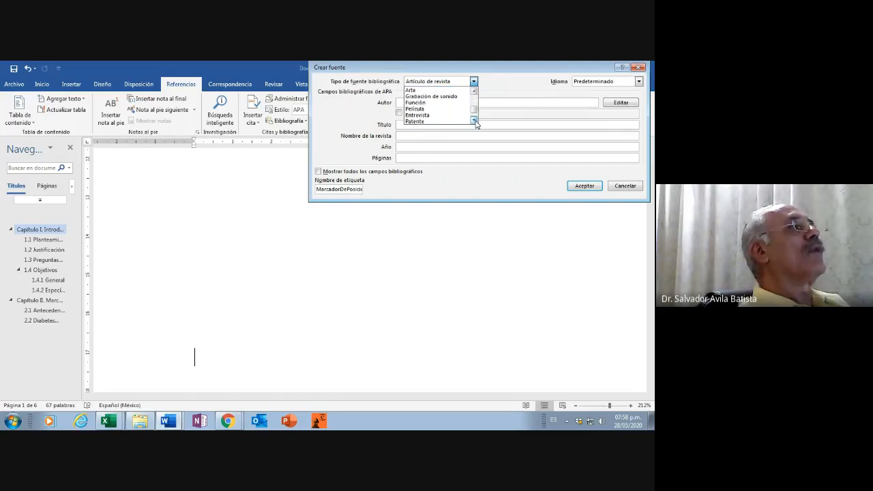
pyautogui.click(474, 121)
pyautogui.click(474, 121)
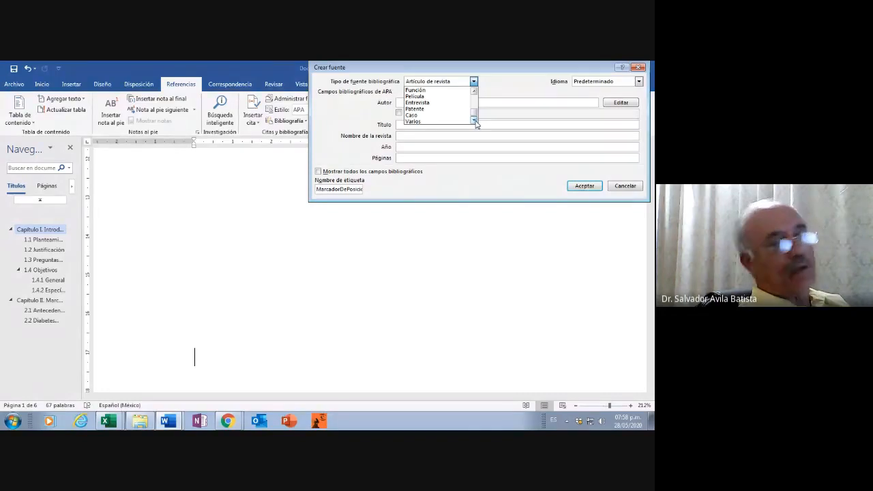
pyautogui.click(474, 91)
pyautogui.click(474, 91)
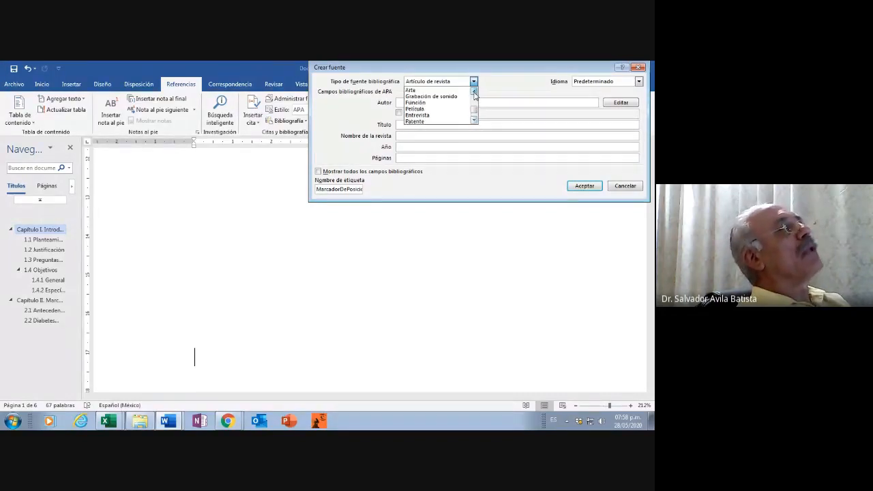
pyautogui.click(474, 92)
pyautogui.click(474, 92)
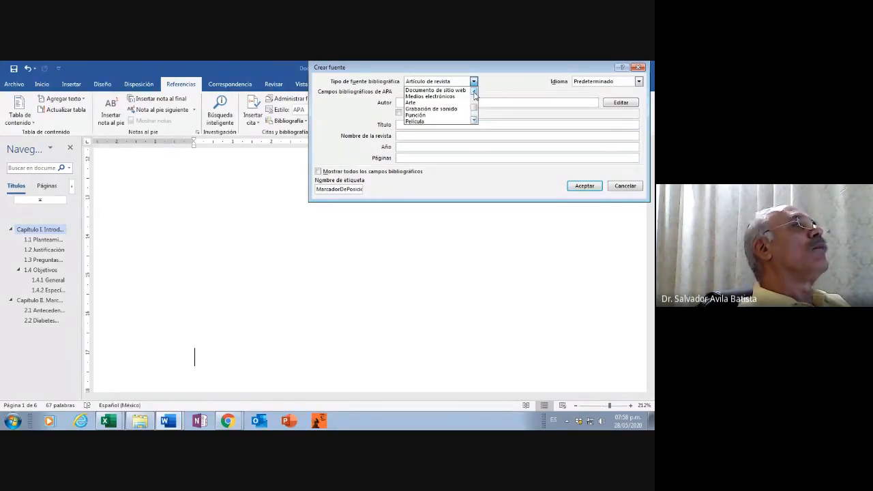
pyautogui.click(474, 92)
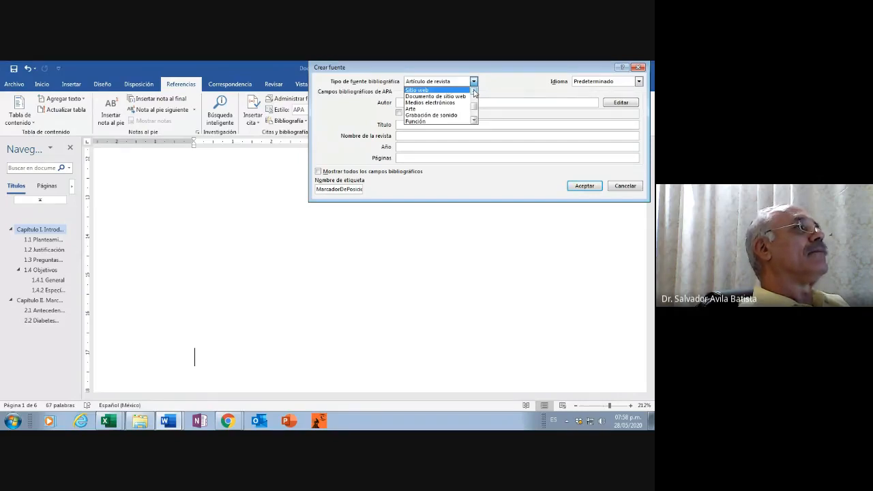
pyautogui.click(474, 91)
pyautogui.click(474, 91)
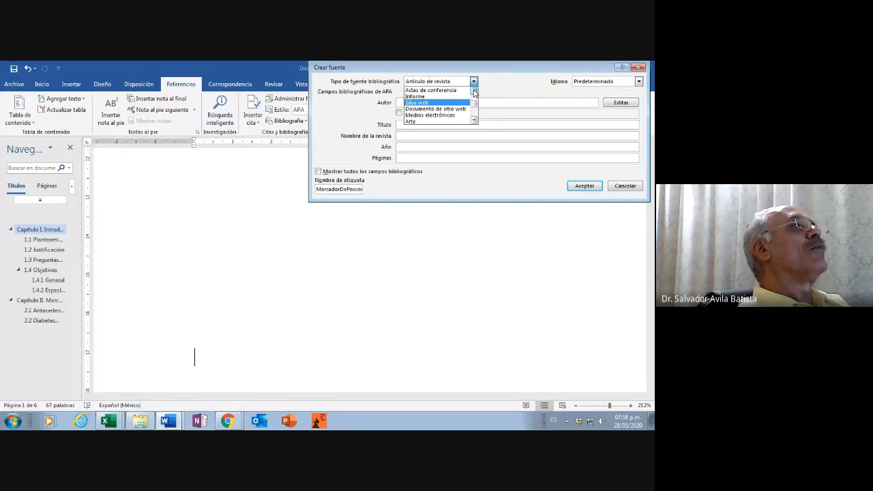
pyautogui.click(474, 92)
pyautogui.click(474, 91)
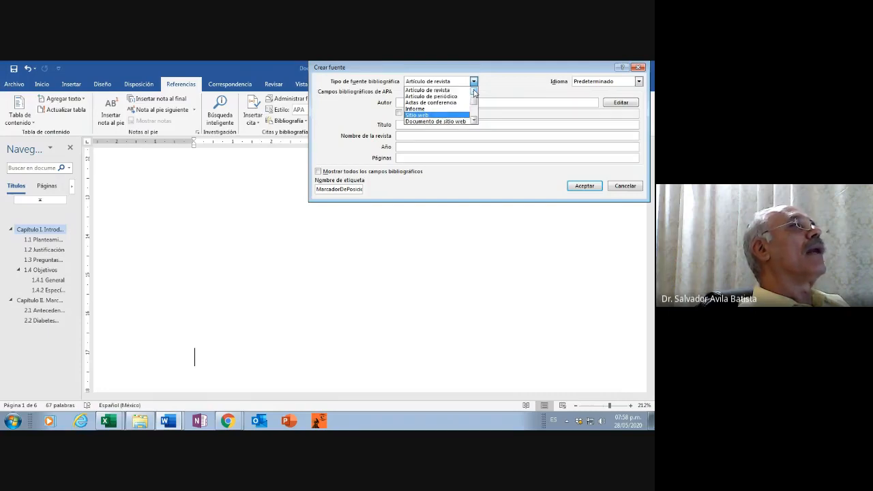
pyautogui.click(474, 92)
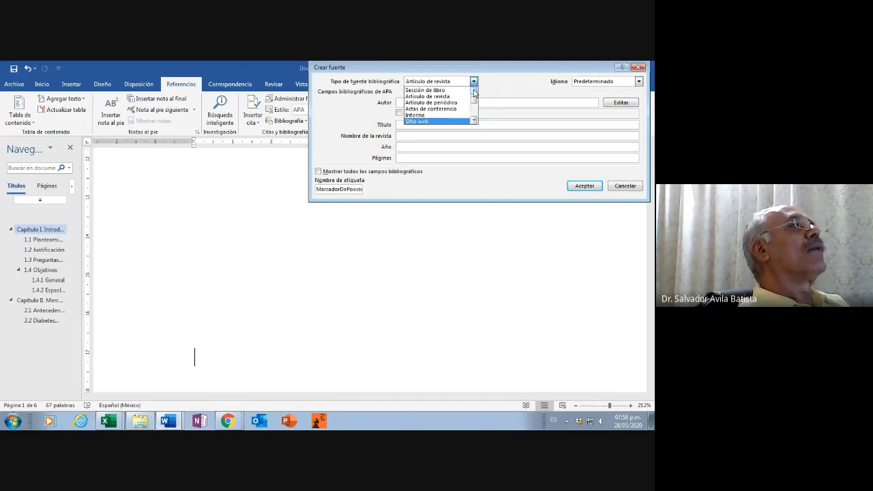
pyautogui.click(431, 97)
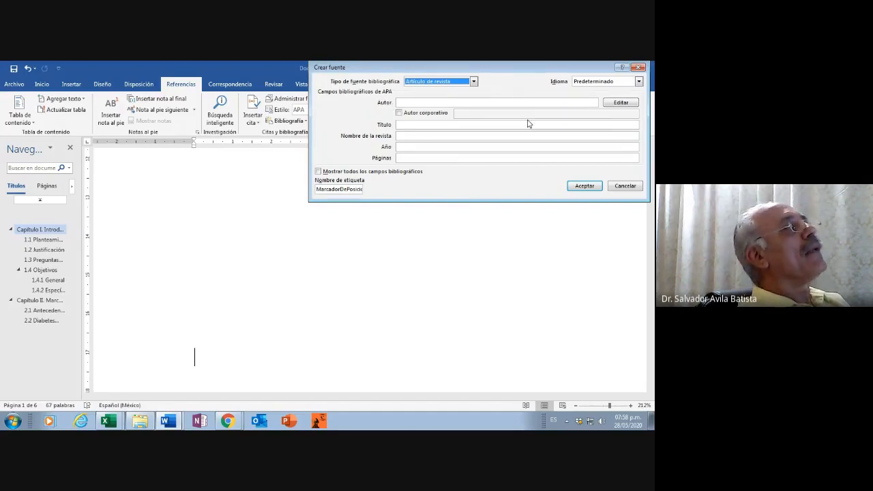
# Step: Add the article author's surname and first name through the name editor and accept them as the source's author
pyautogui.click(621, 103)
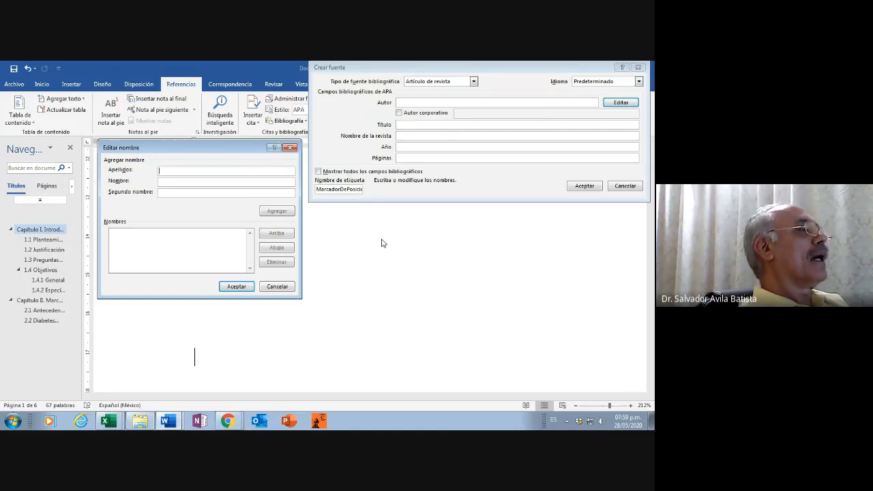
pyautogui.click(403, 64)
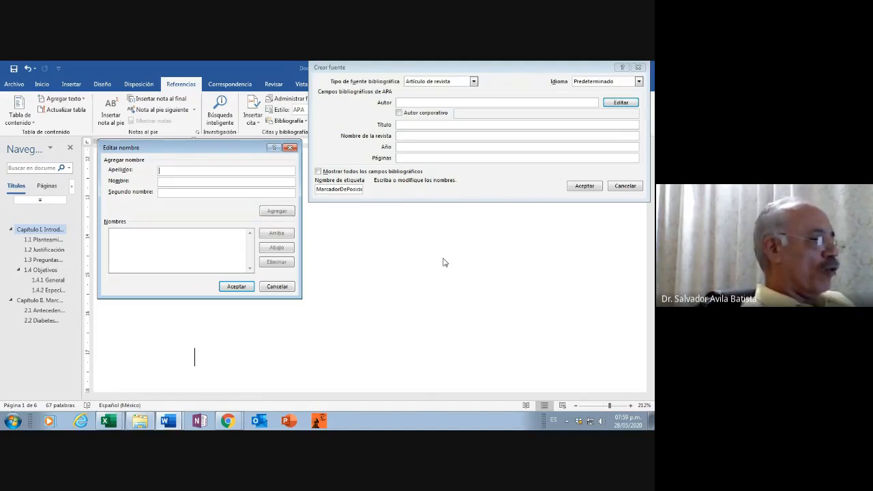
pyautogui.write('Gonz')
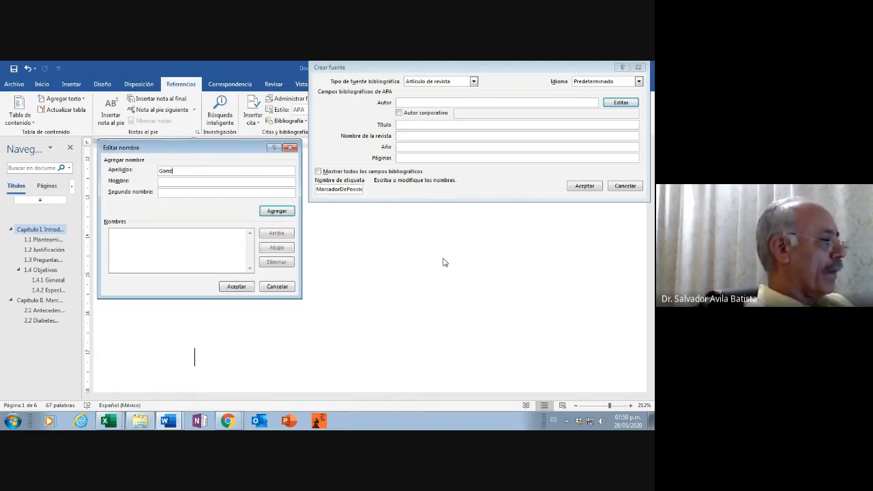
pyautogui.write('ález')
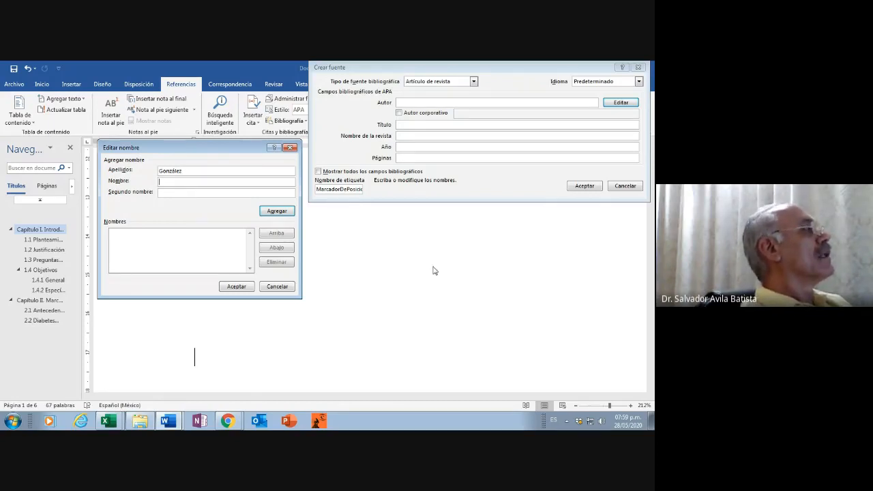
pyautogui.write('Ma')
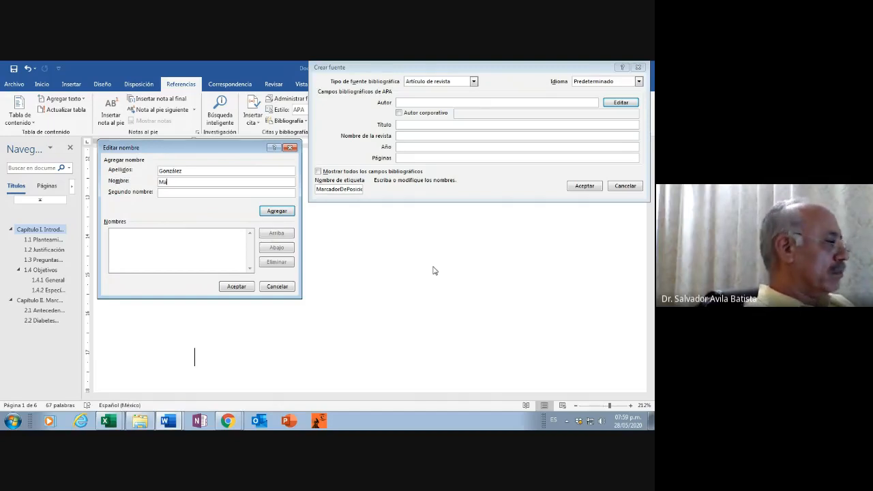
pyautogui.write('rio')
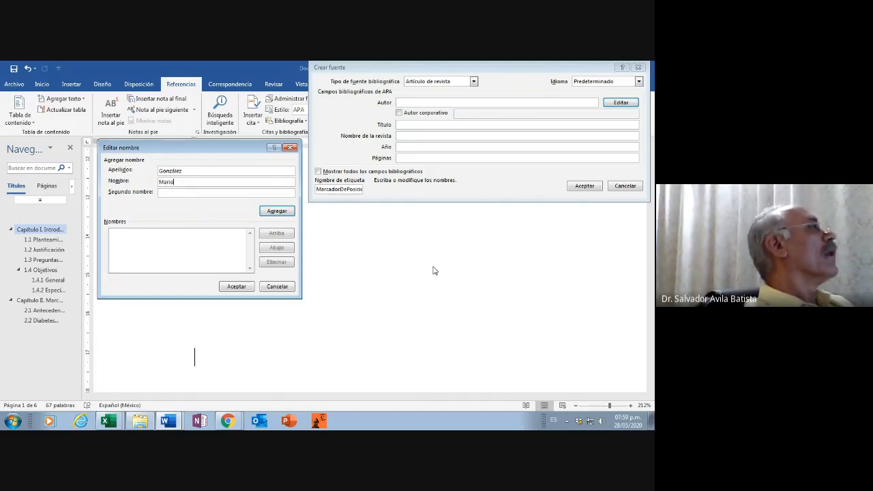
pyautogui.click(280, 212)
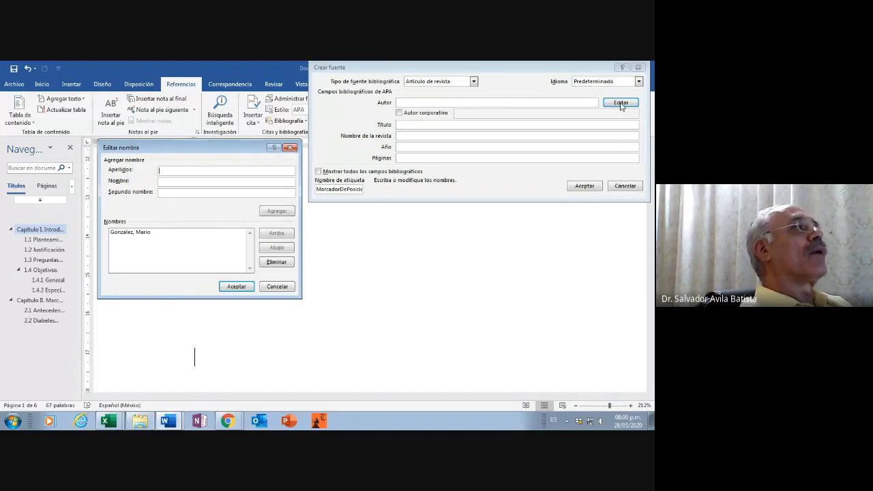
pyautogui.click(236, 287)
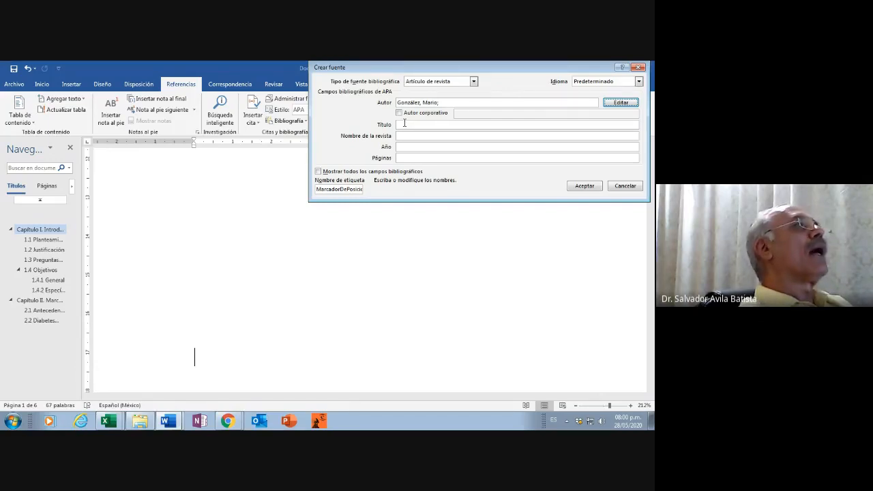
# Step: Enter "Fidioterapia en la UDAL" as the title of the journal article
pyautogui.click(404, 123)
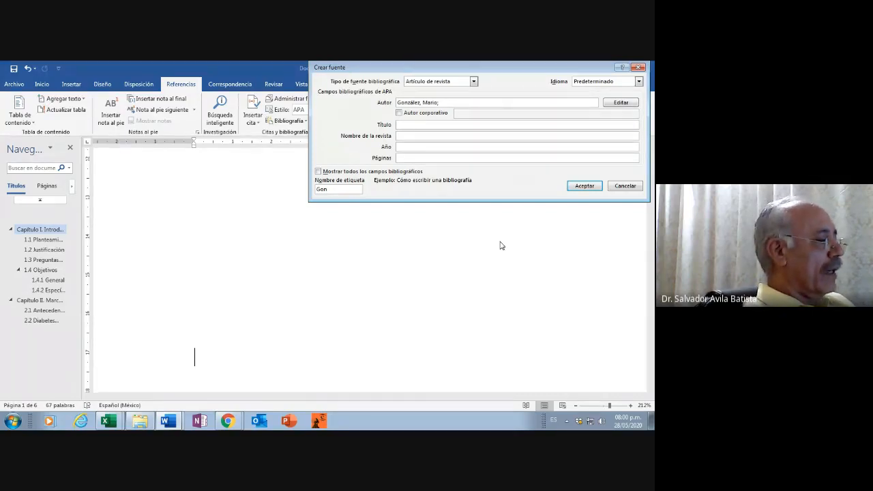
pyautogui.write('Fif')
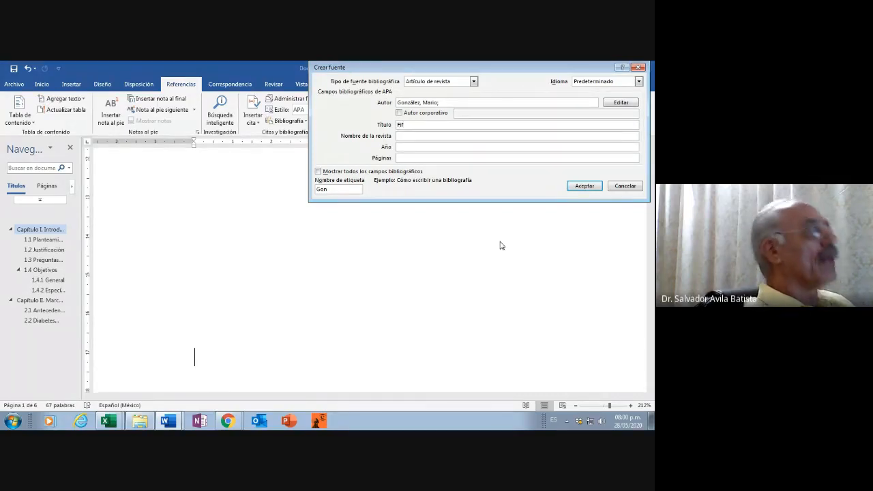
pyautogui.write('siot')
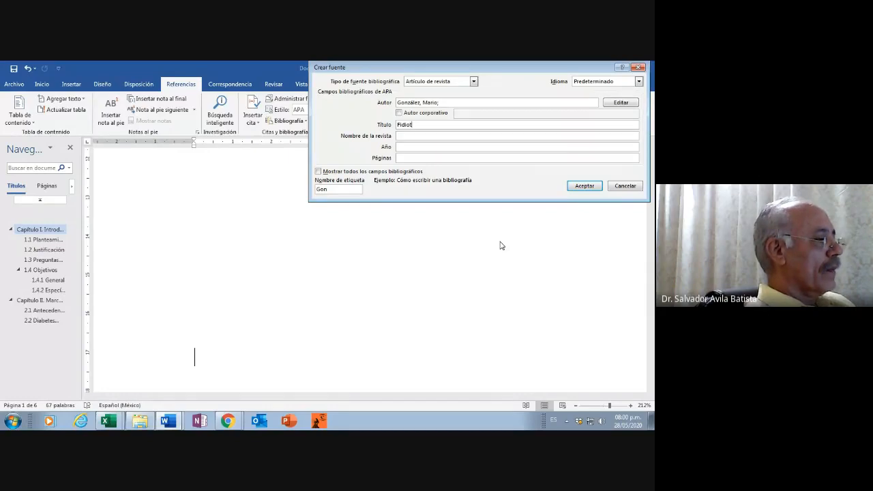
pyautogui.write('erapia ')
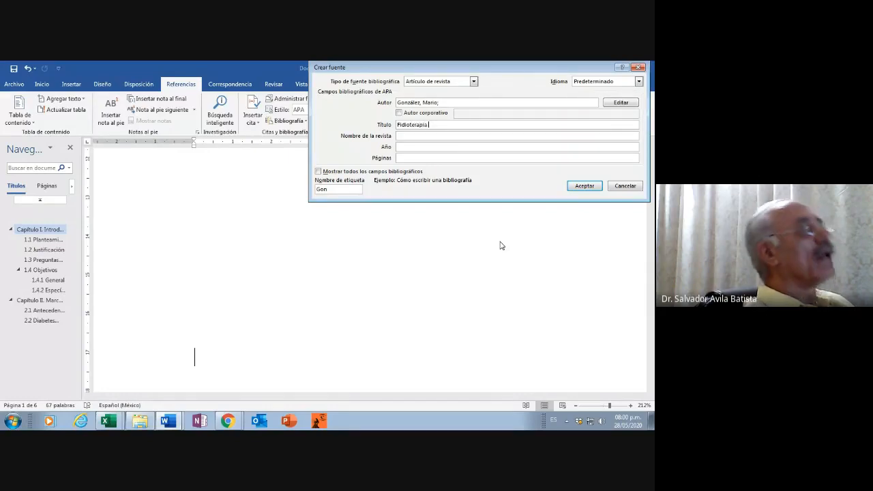
pyautogui.write('en la ')
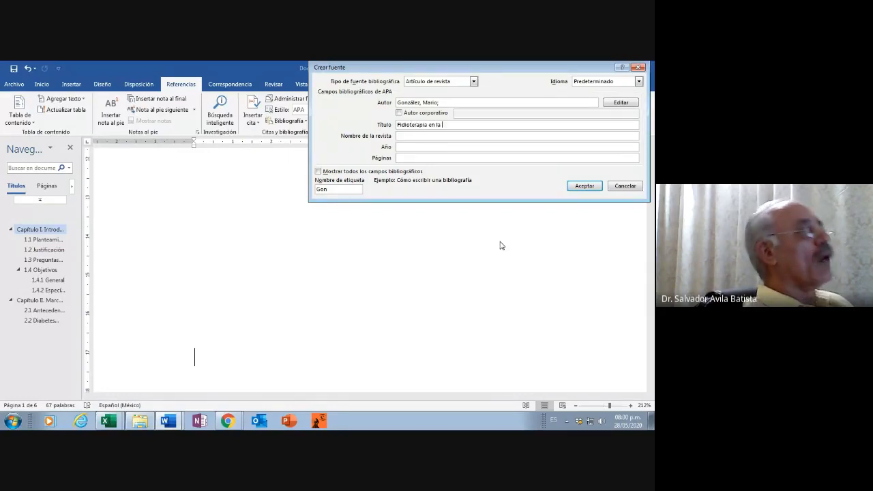
pyautogui.write('UDAL')
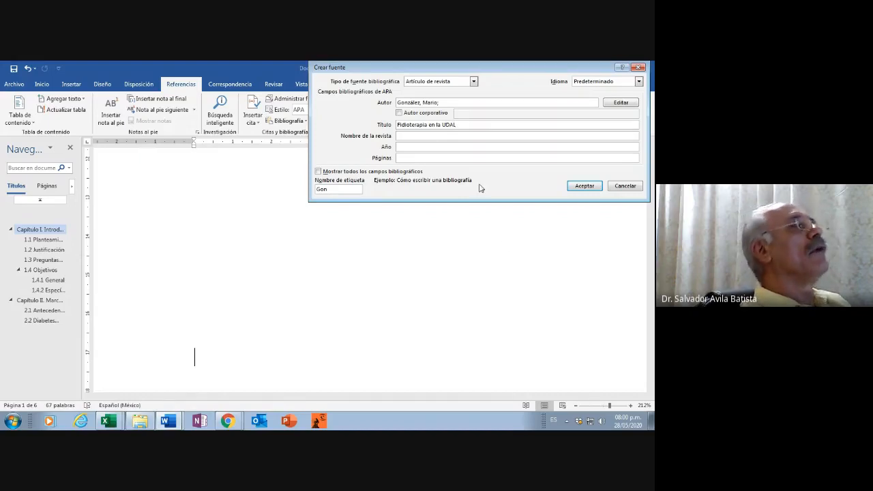
# Step: Enter "UDAL online" as the name of the journal
pyautogui.click(406, 135)
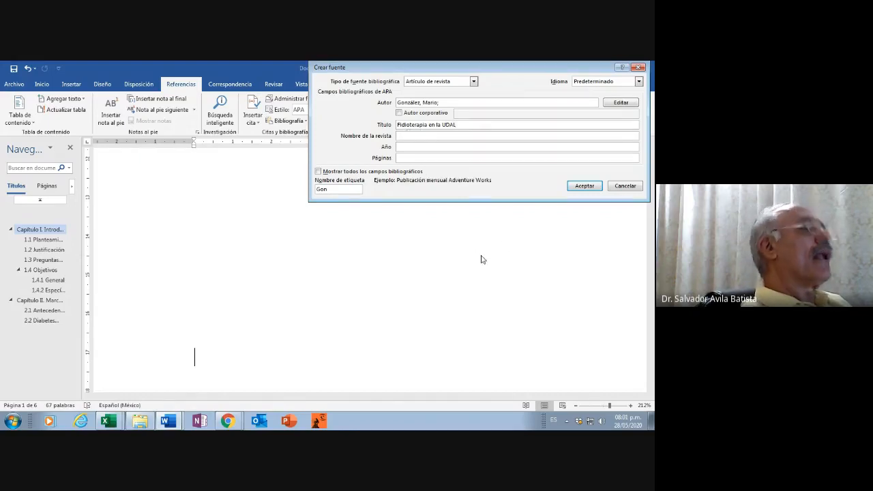
pyautogui.write('U')
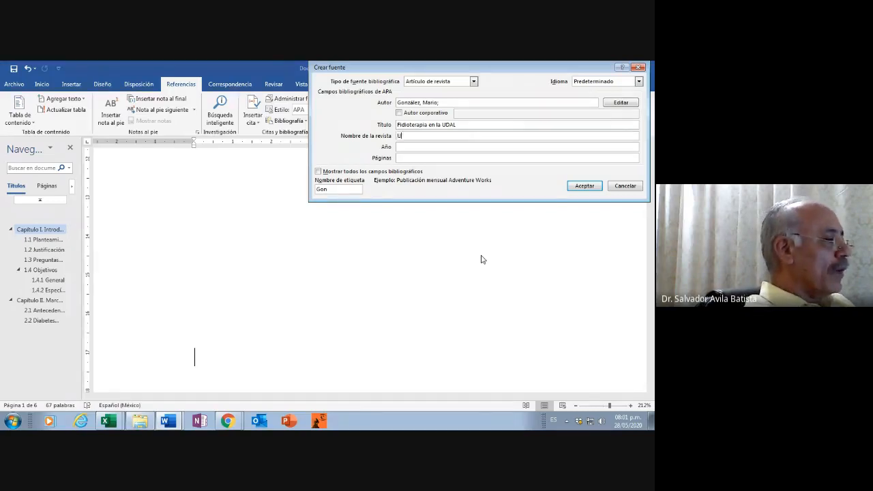
pyautogui.write('DAL on')
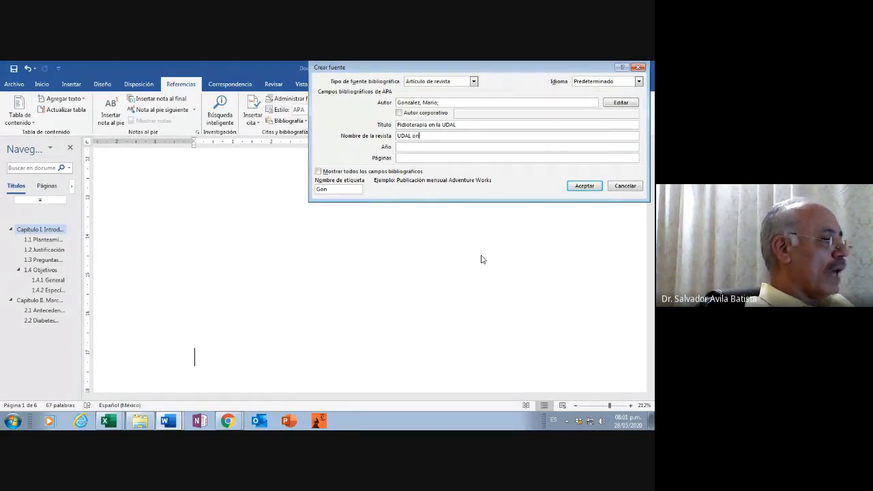
pyautogui.write('line')
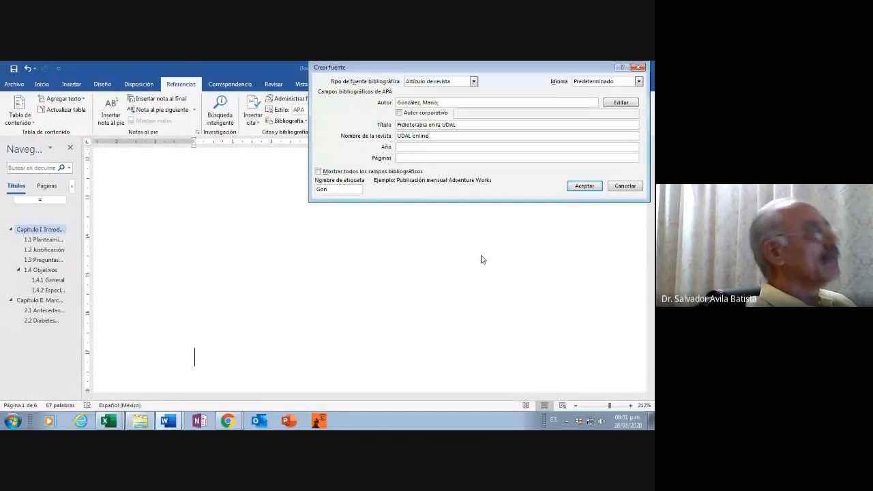
# Step: Set the article's year to 2020 and its pages to 9-11
pyautogui.press('Tab')
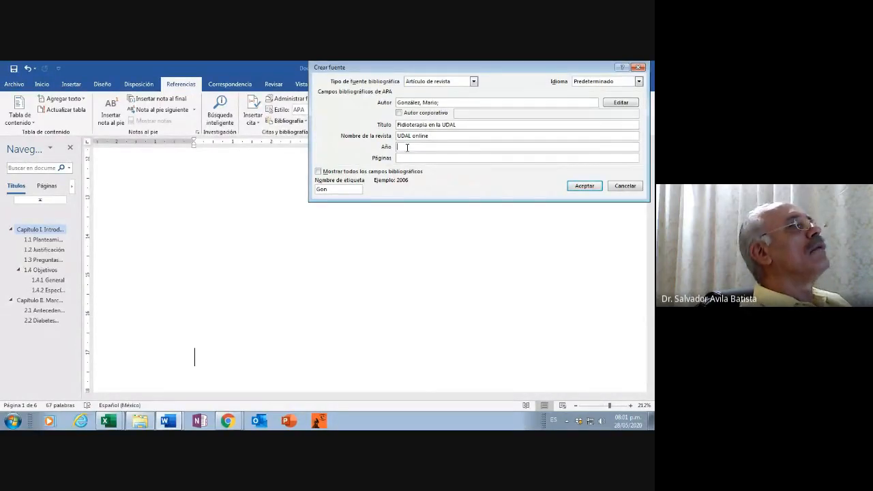
pyautogui.write('2020')
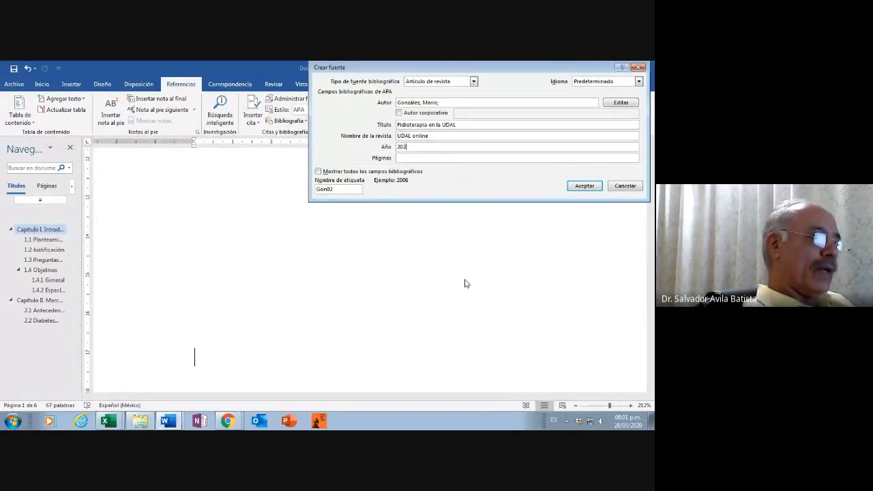
pyautogui.click(400, 158)
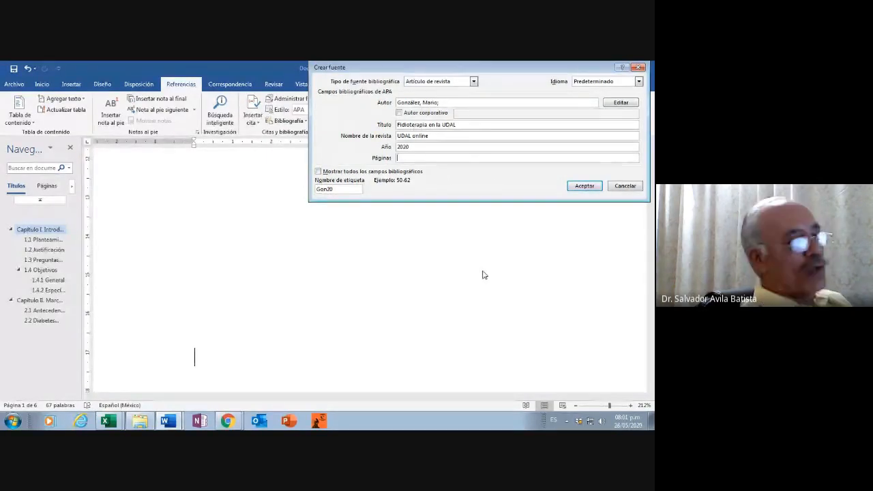
pyautogui.write('9')
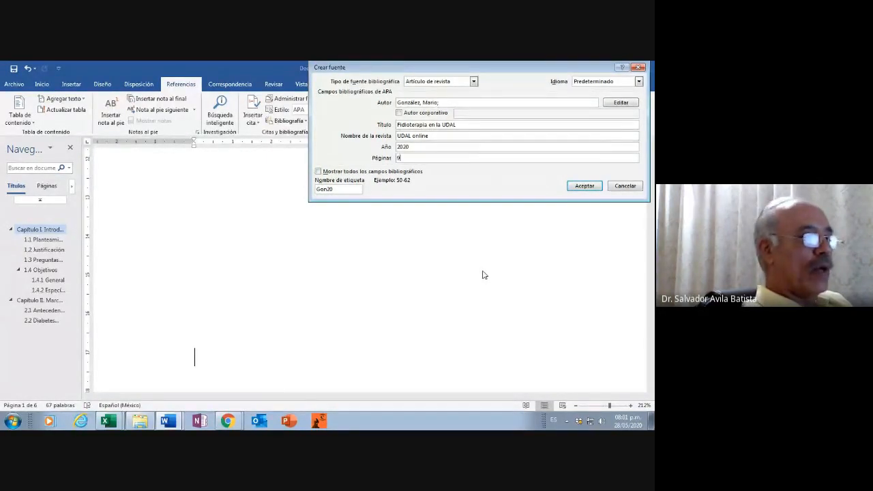
pyautogui.write('-11')
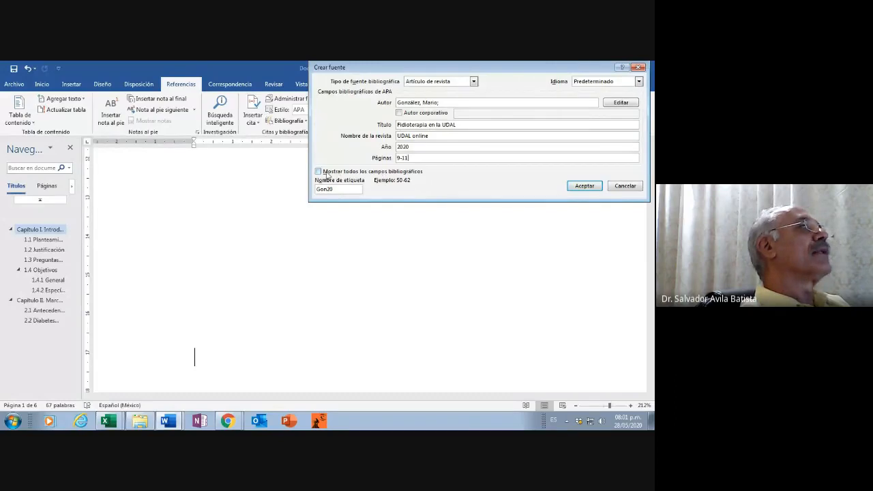
# Step: Show all bibliographic fields of the source and enter volume 2 and issue number 4
pyautogui.click(317, 172)
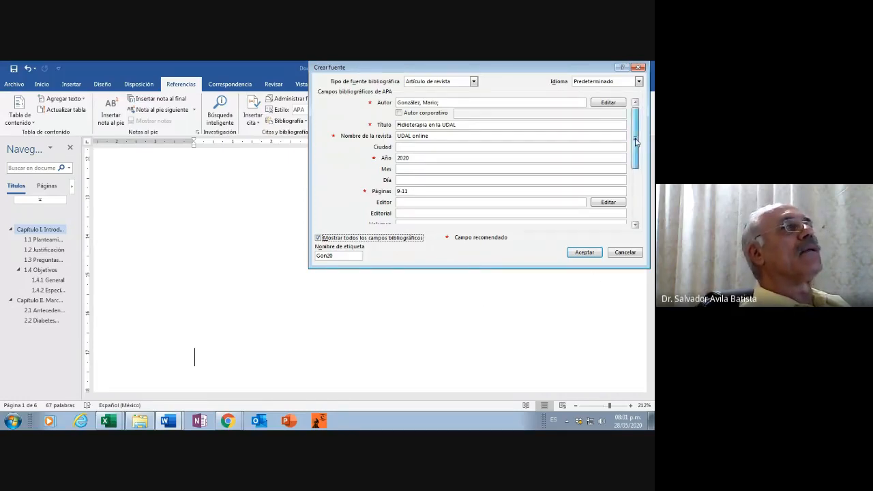
pyautogui.moveTo(635, 153); pyautogui.dragTo(491, 193)
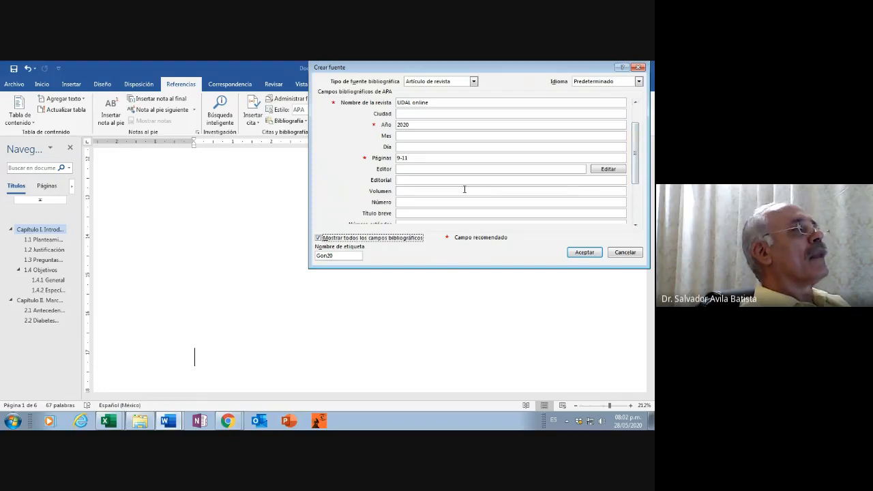
pyautogui.click(416, 191)
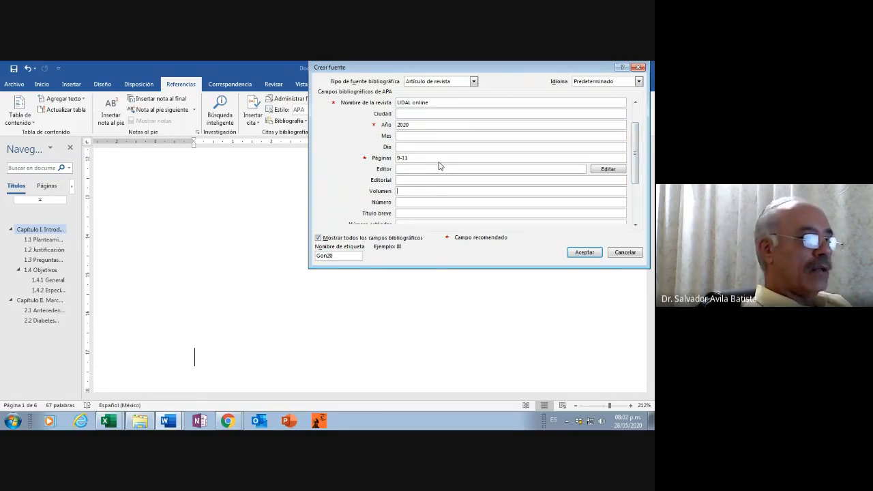
pyautogui.write('2')
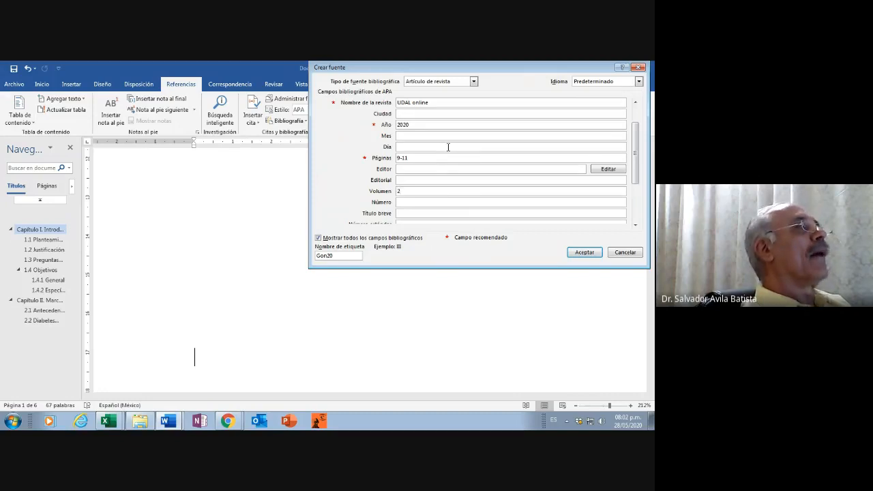
pyautogui.press('Tab')
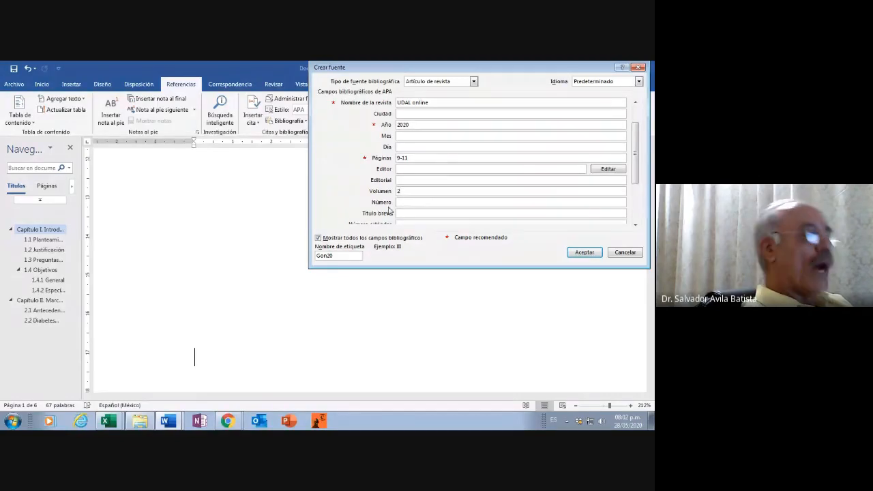
pyautogui.write('4')
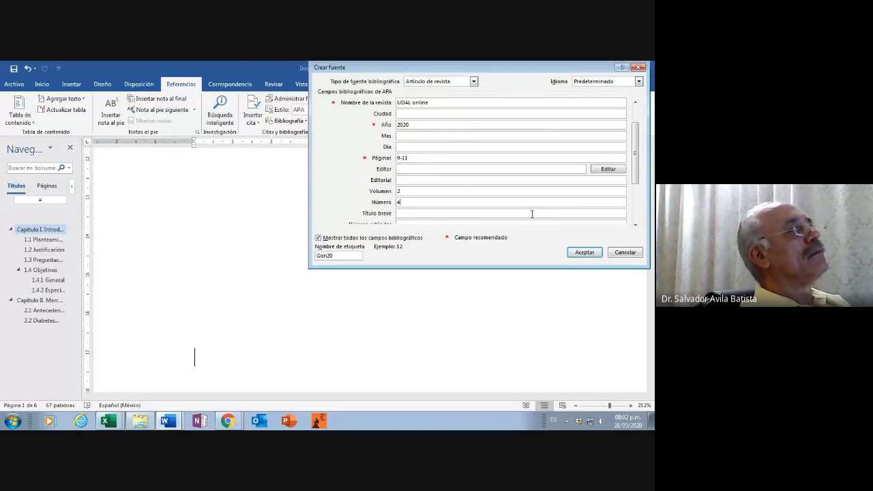
pyautogui.moveTo(635, 170); pyautogui.dragTo(635, 220)
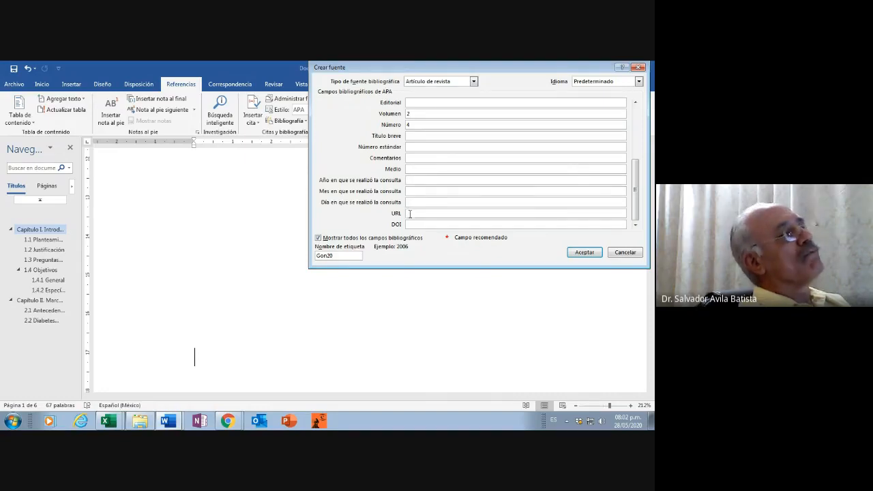
pyautogui.click(410, 213)
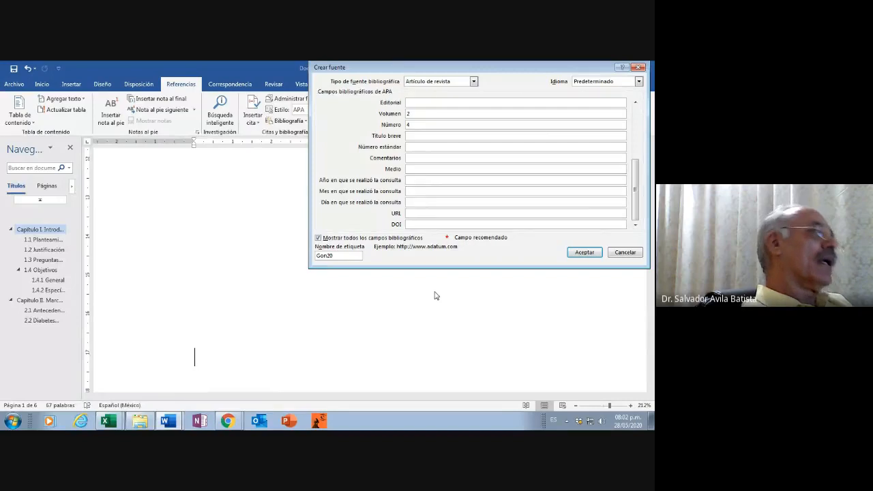
pyautogui.write('h')
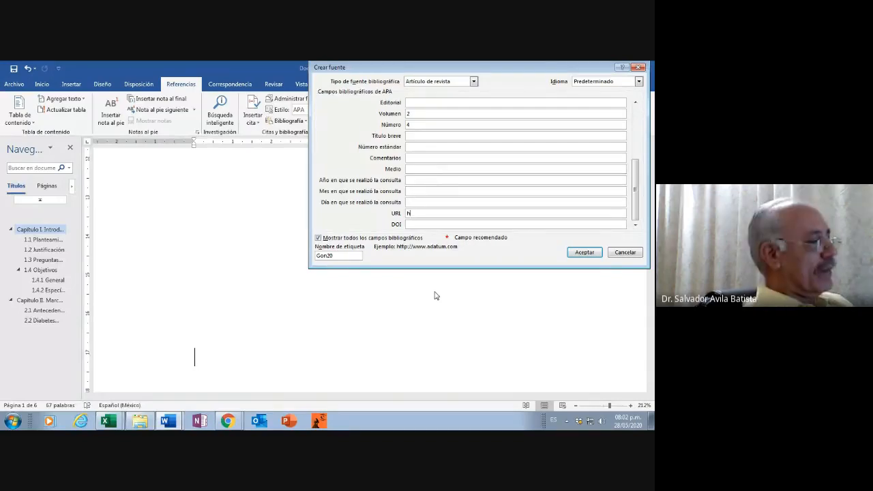
pyautogui.write('ttp:/')
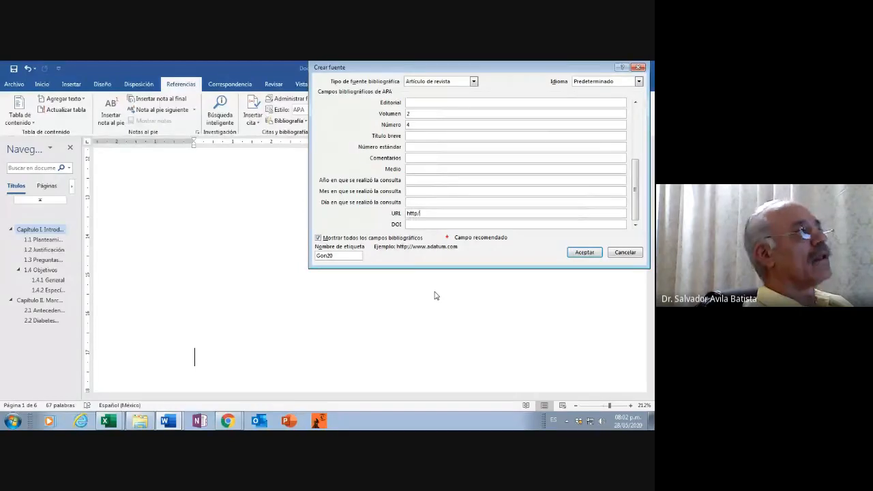
pyautogui.write('/')
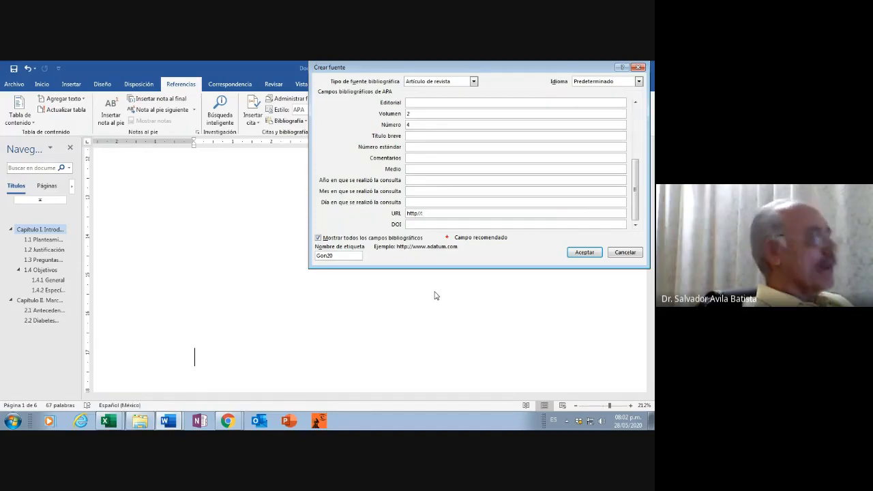
pyautogui.write('www')
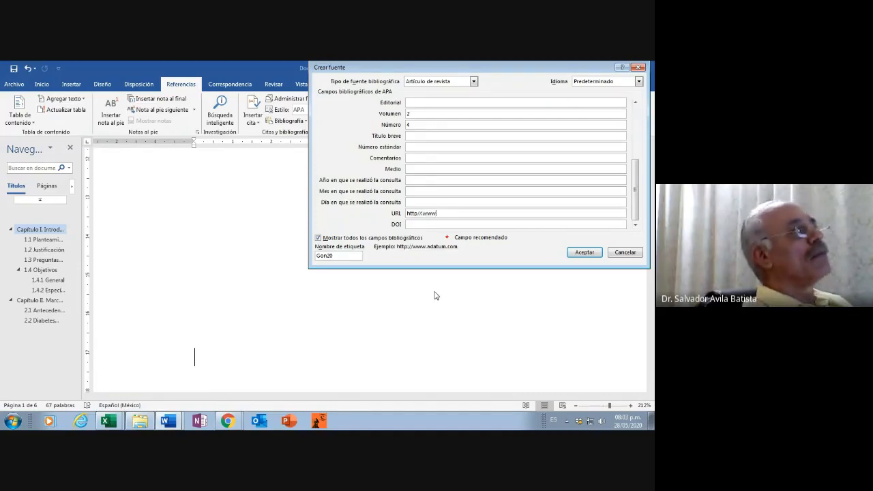
pyautogui.write('.s')
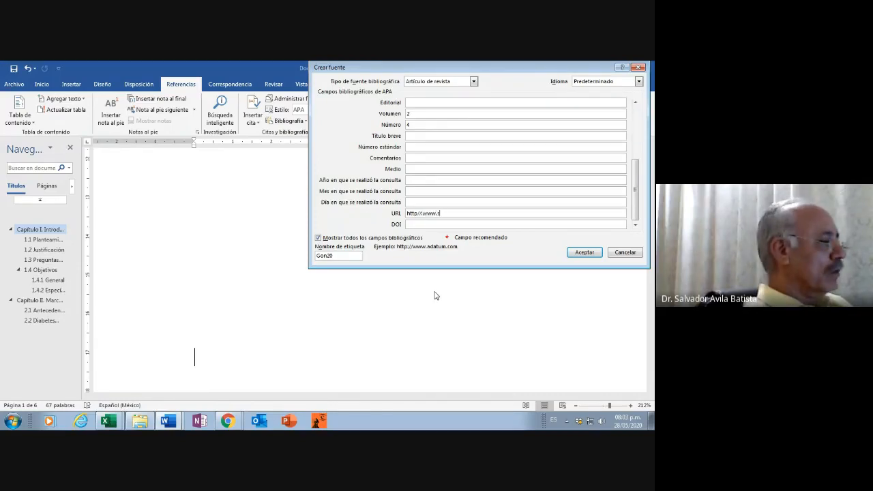
pyautogui.write('cielo')
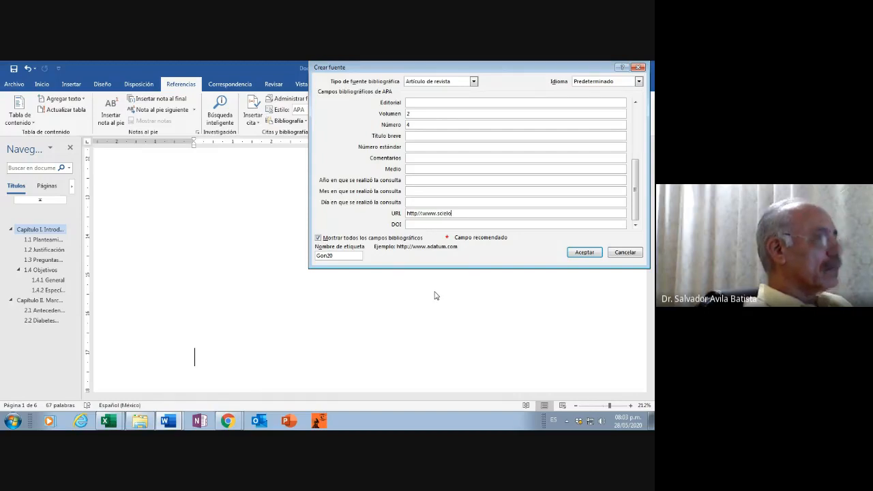
pyautogui.write('.com')
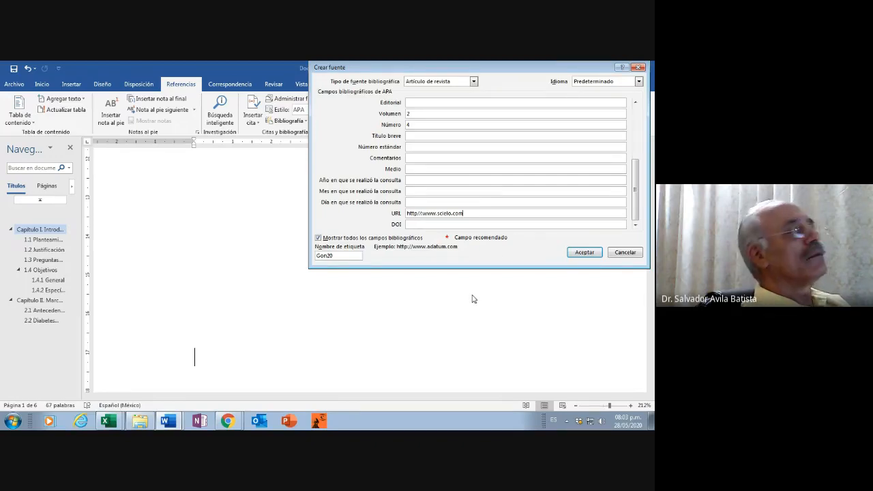
pyautogui.click(584, 252)
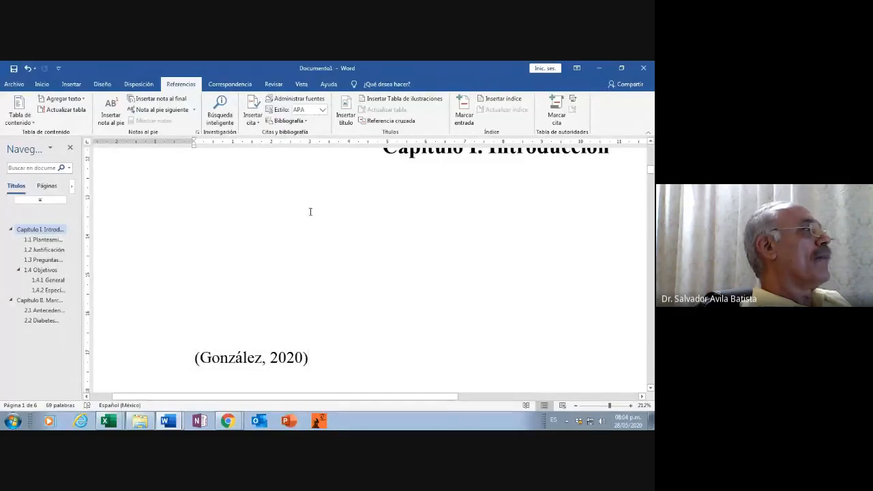
# Step: Try to edit the inserted citation directly below the Capítulo I heading
pyautogui.click(273, 357)
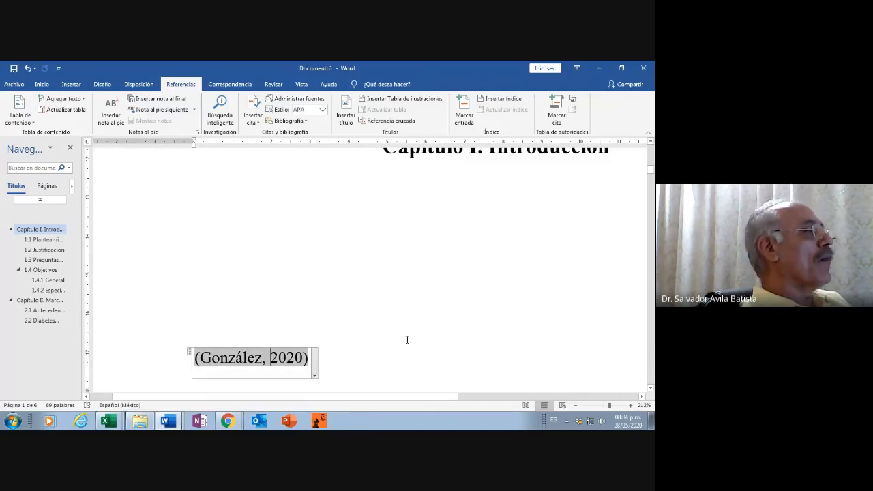
pyautogui.press('Delete')
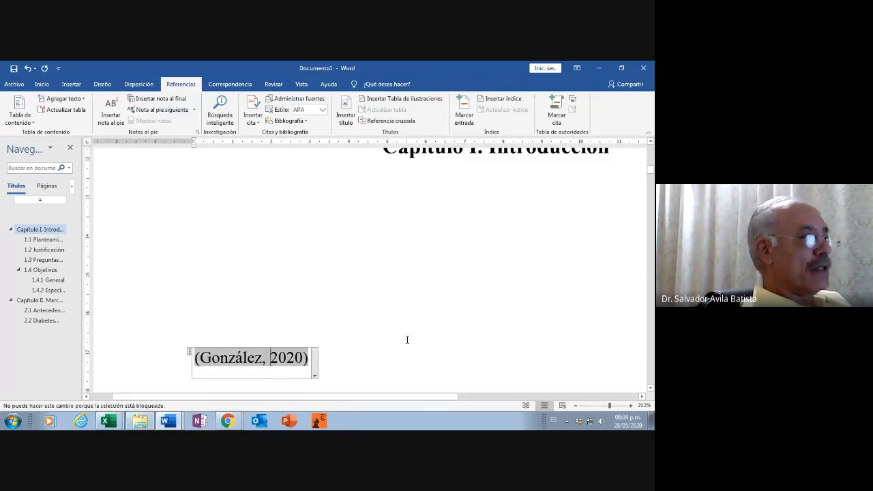
pyautogui.press('Home')
pyautogui.press('Return')
pyautogui.press('Return')
pyautogui.press('Return')
pyautogui.press('Return')
pyautogui.press('Return')
pyautogui.press('Return')
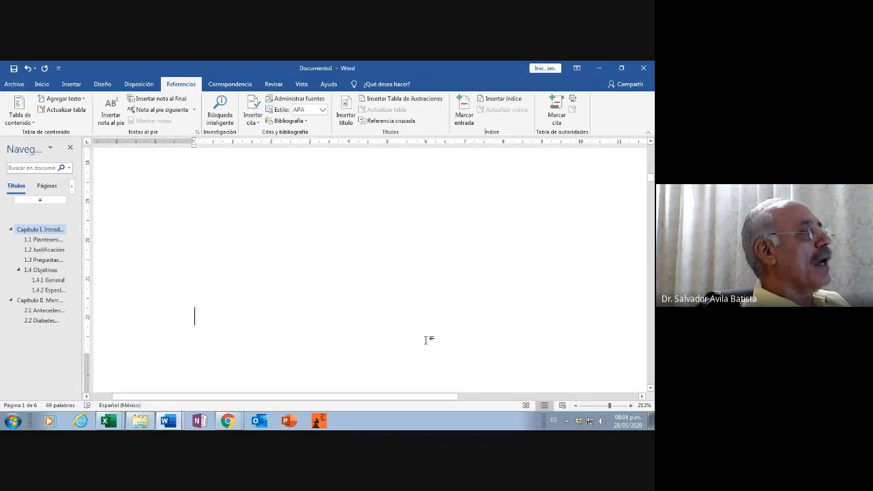
# Step: Convert the inserted citation into static text
pyautogui.scroll(2, 407, 340)
pyautogui.scroll(-2, 377, 319)
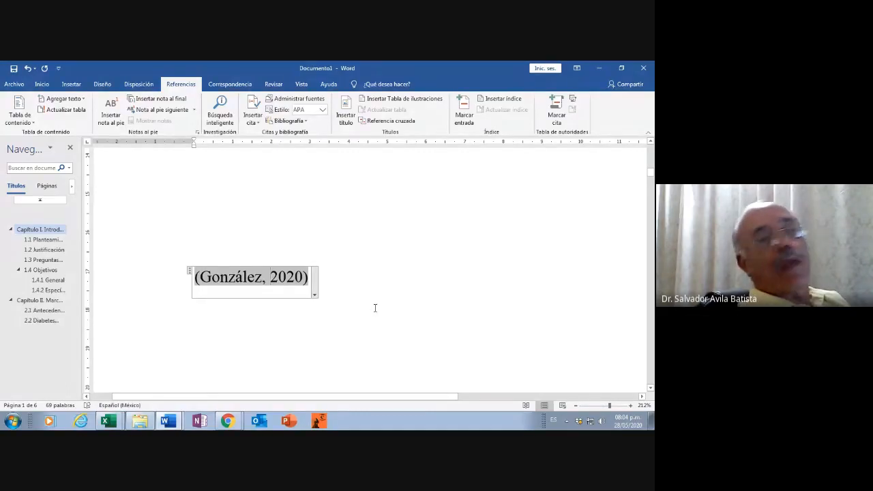
pyautogui.scroll(-1, 375, 306)
pyautogui.scroll(1, 378, 303)
pyautogui.scroll(-1, 378, 303)
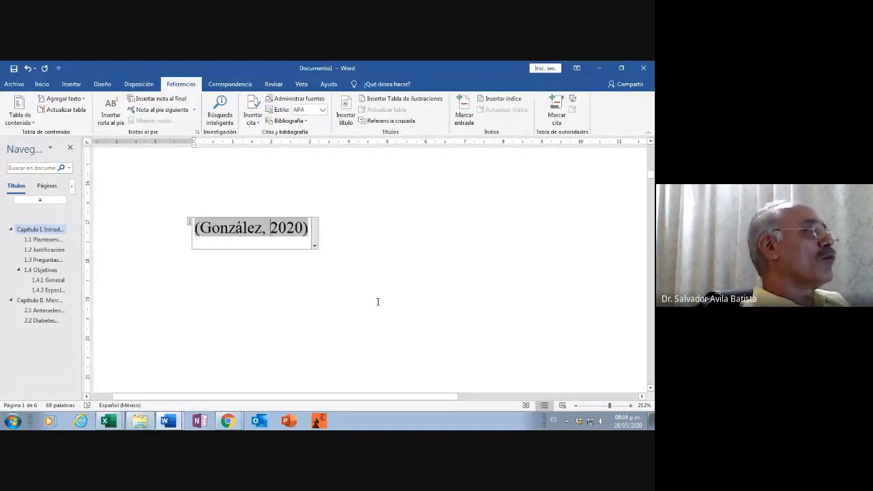
pyautogui.click(315, 247)
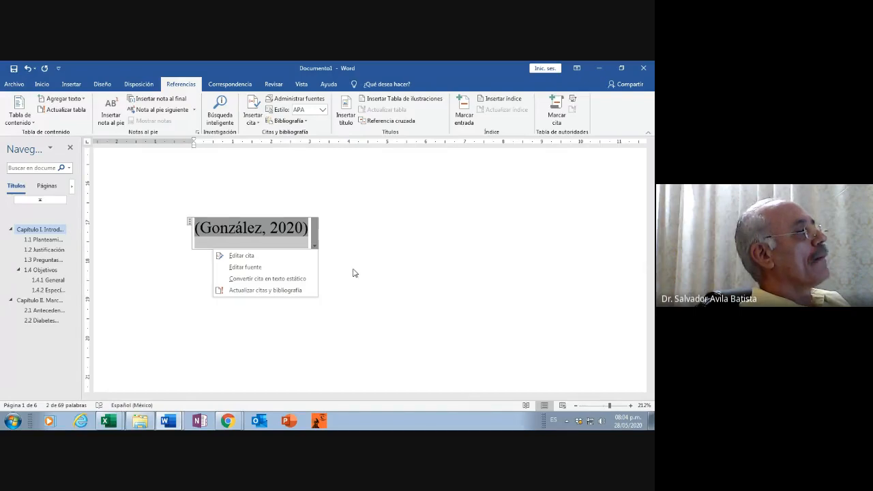
pyautogui.click(273, 281)
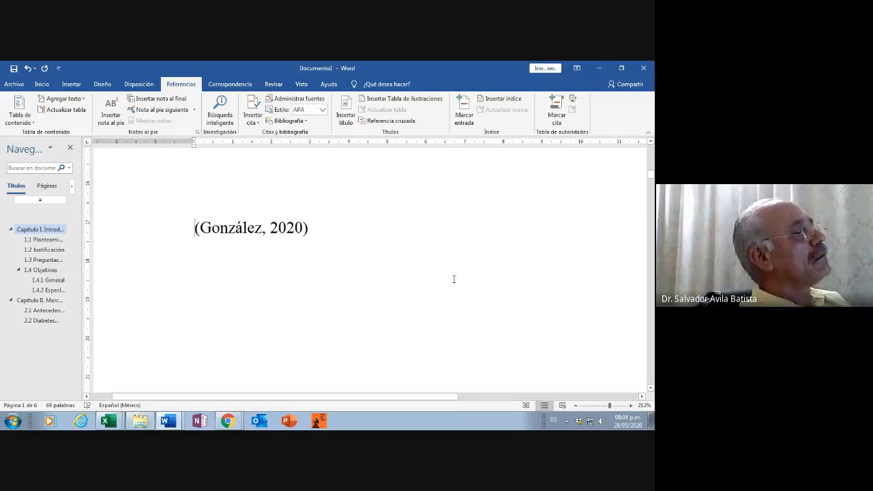
# Step: Move the citation's opening parenthesis from before the author's surname to before the year 2020
pyautogui.press('Delete')
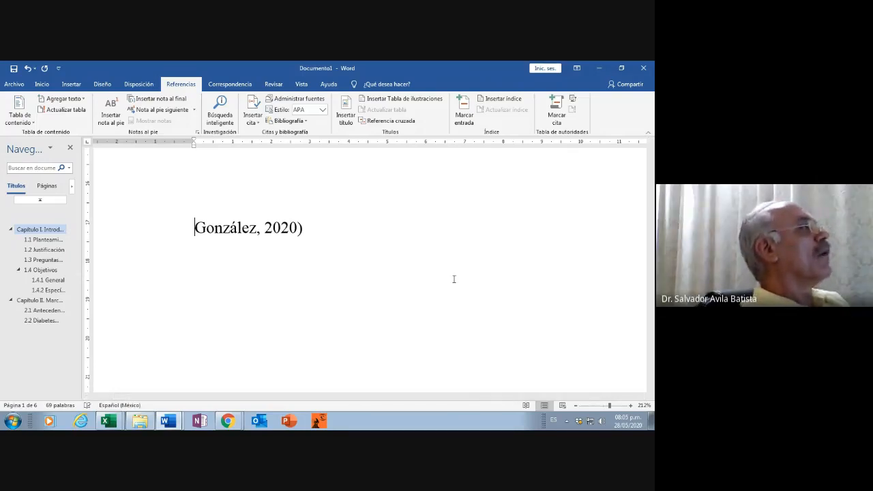
pyautogui.click(265, 227)
pyautogui.write('(')
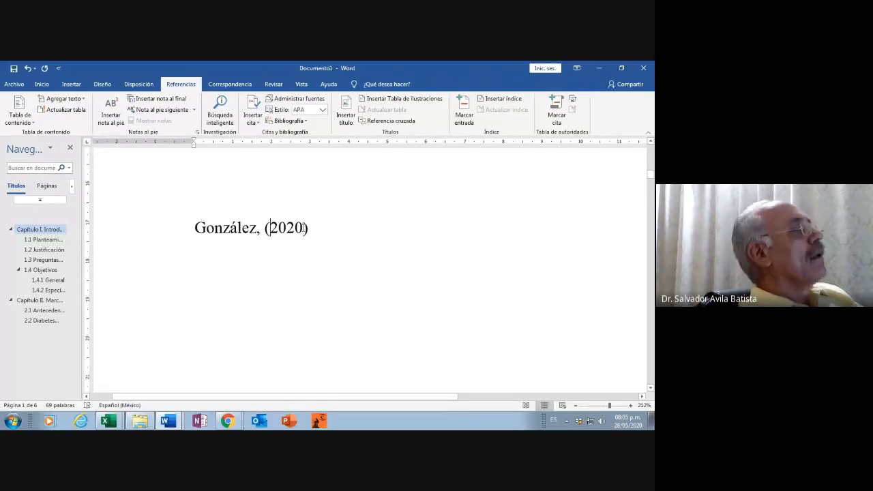
# Step: Put the citation's opening parenthesis back in front of the author's surname
pyautogui.press('BackSpace')
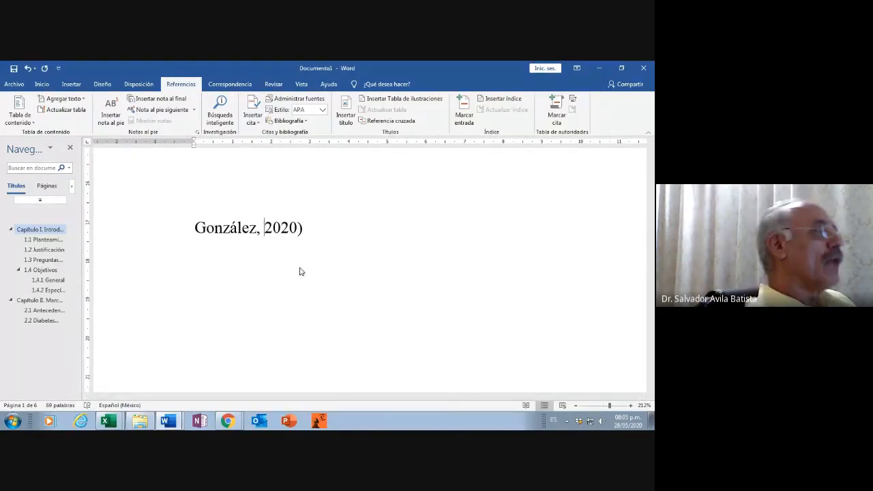
pyautogui.click(194, 225)
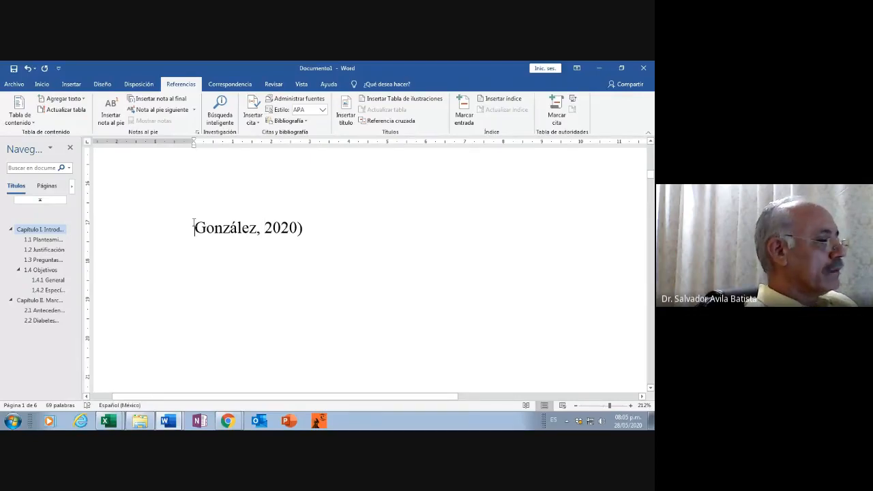
pyautogui.write('(')
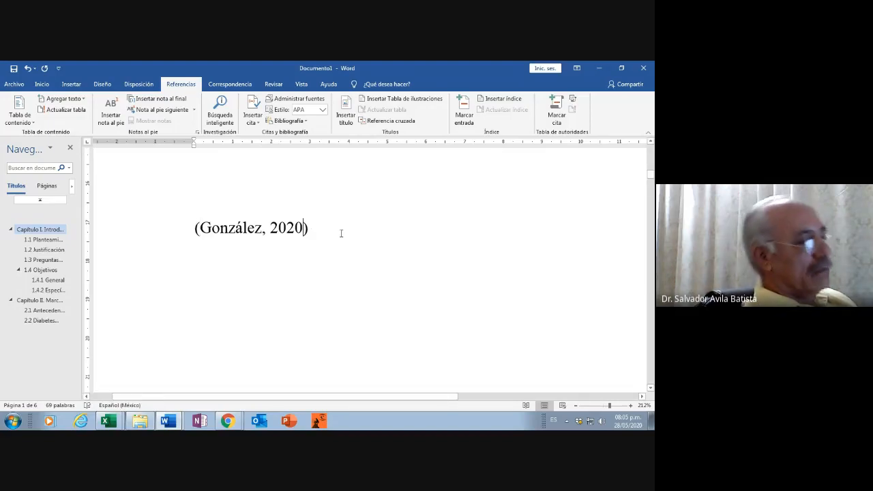
# Step: Add a comma and the page abbreviation "p." after the year 2020 inside the citation's parentheses
pyautogui.write(',')
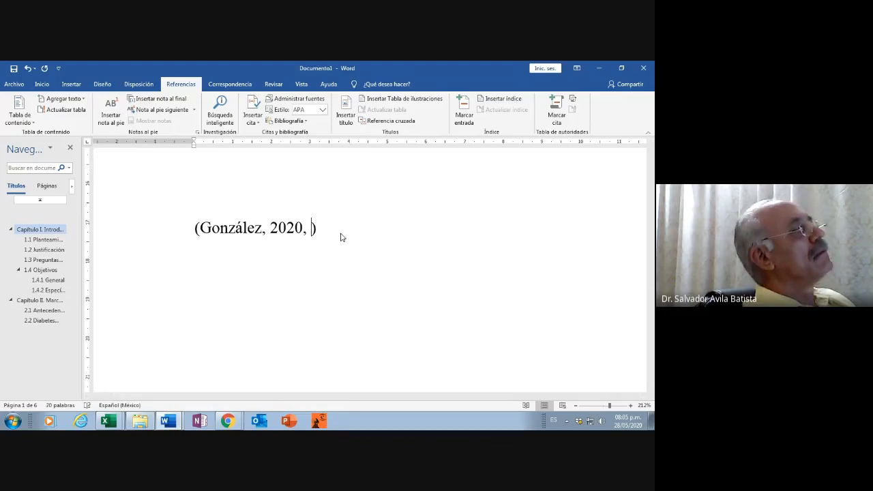
pyautogui.press('BackSpace')
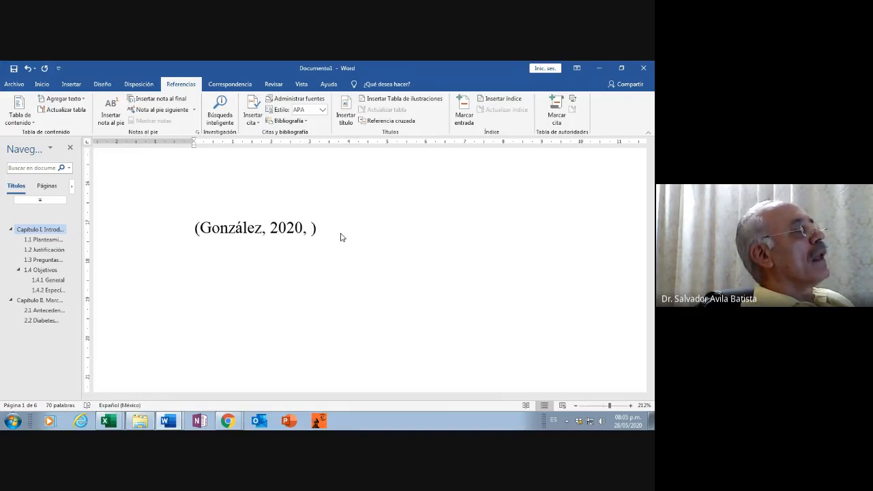
pyautogui.write('p')
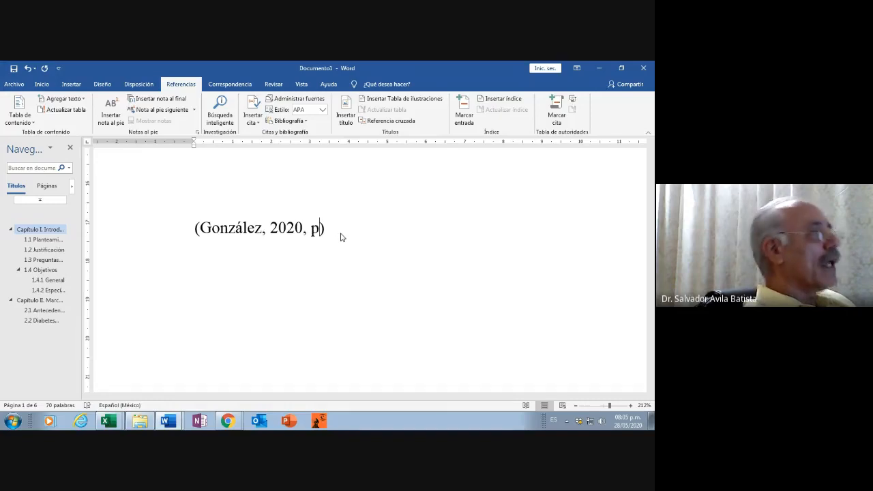
pyautogui.write('.')
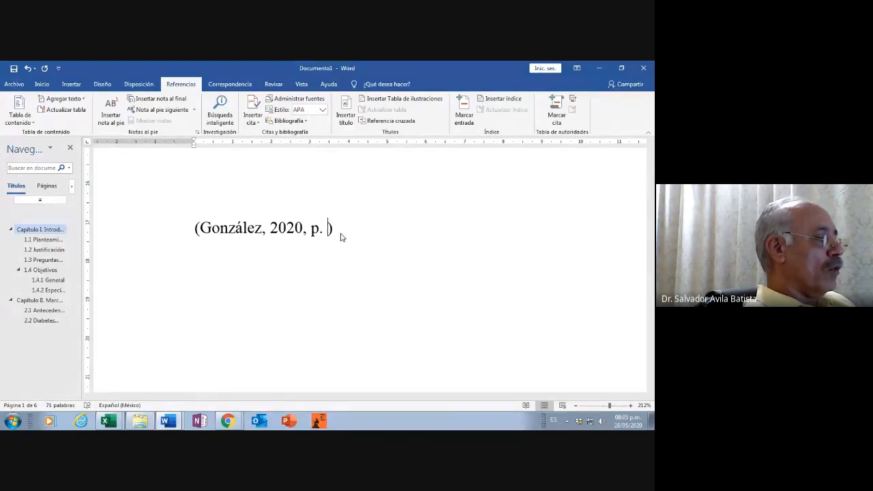
pyautogui.press('pageup')
pyautogui.write('-Capítulo I. Introducción')
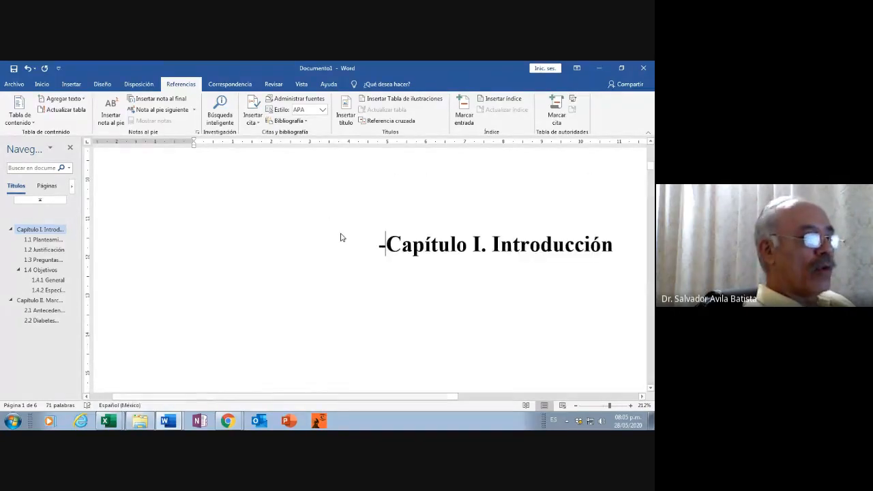
pyautogui.press('BackSpace')
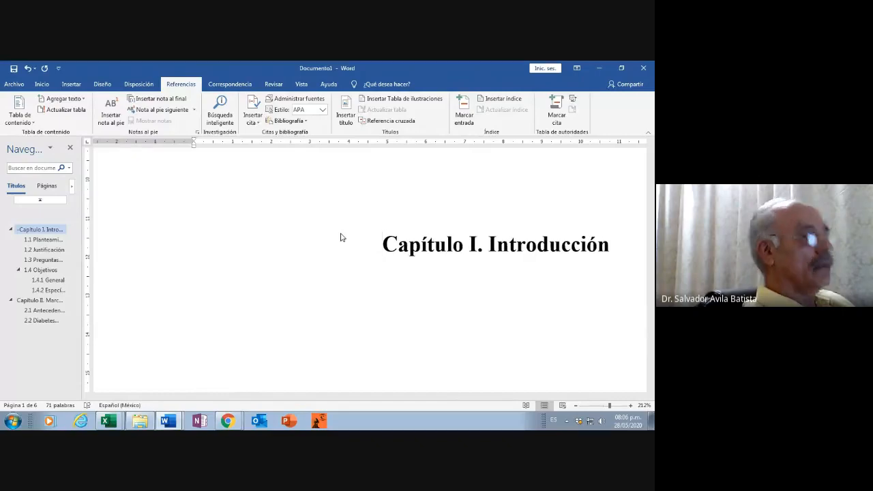
pyautogui.press('pagedown')
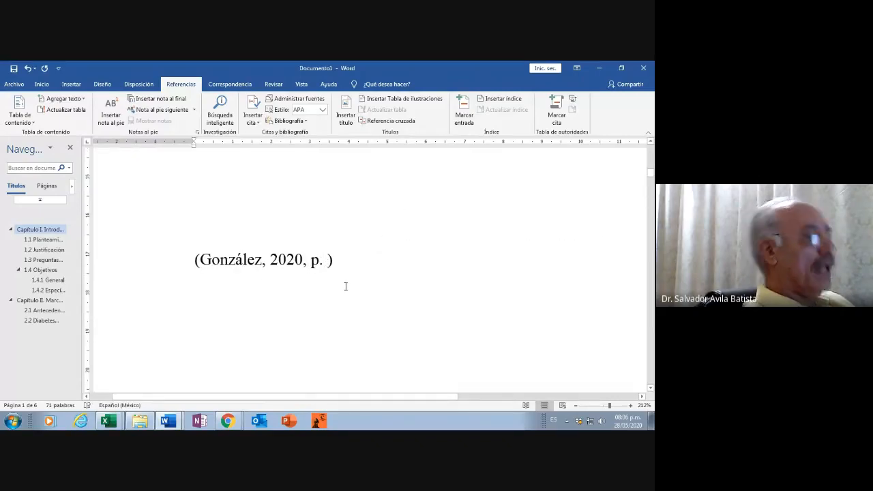
pyautogui.press('pageup')
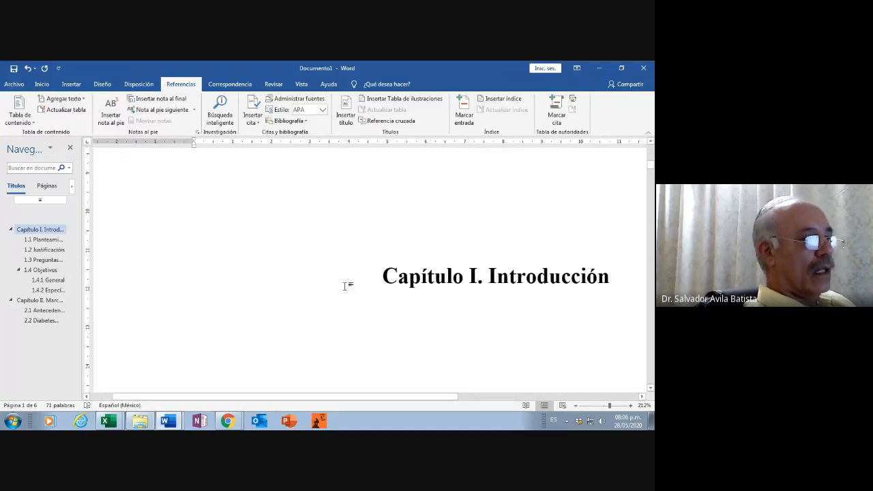
pyautogui.press('pagedown')
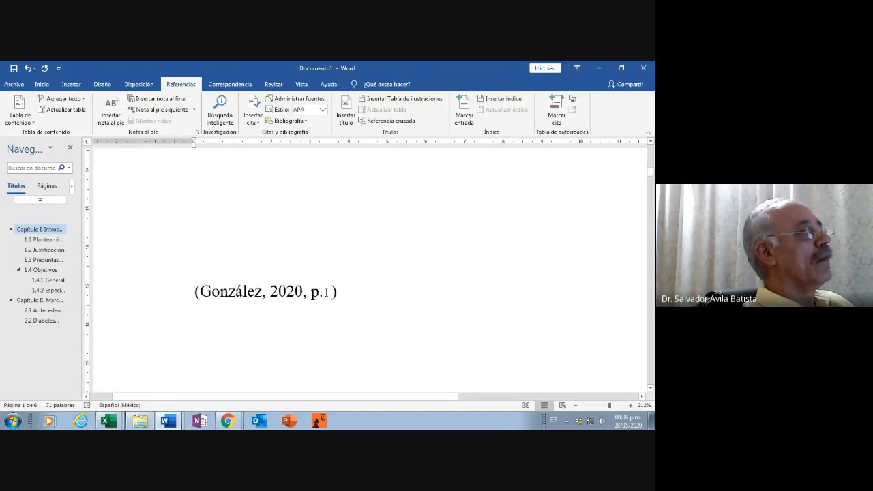
# Step: Enter the page range 9-11 after "p." in the citation and remove the extra space before the closing parenthesis
pyautogui.click(328, 295)
pyautogui.write('9 ')
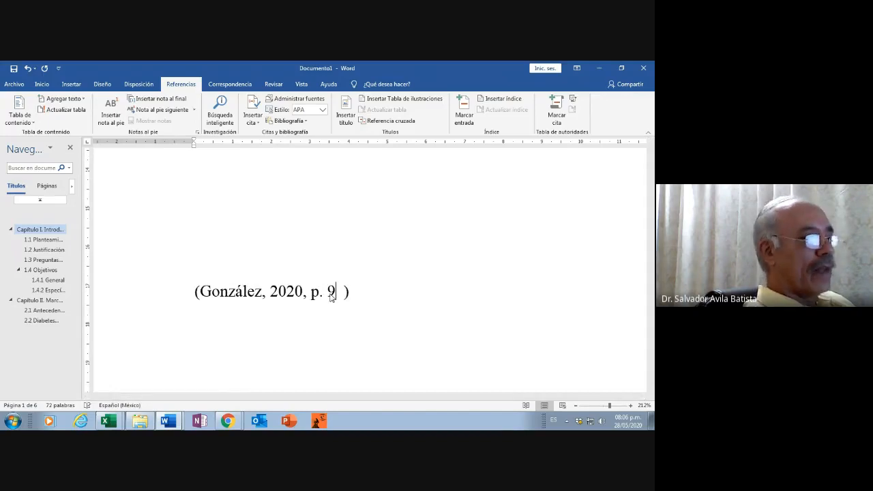
pyautogui.write('-11')
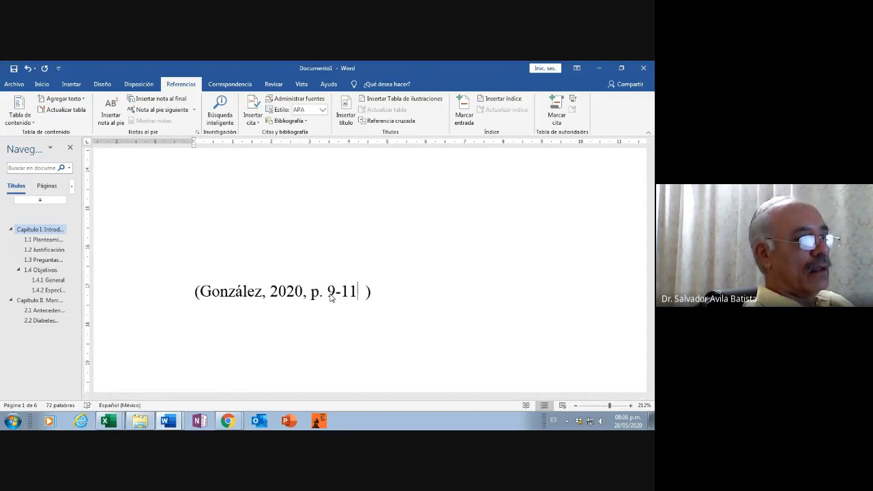
pyautogui.press('Delete')
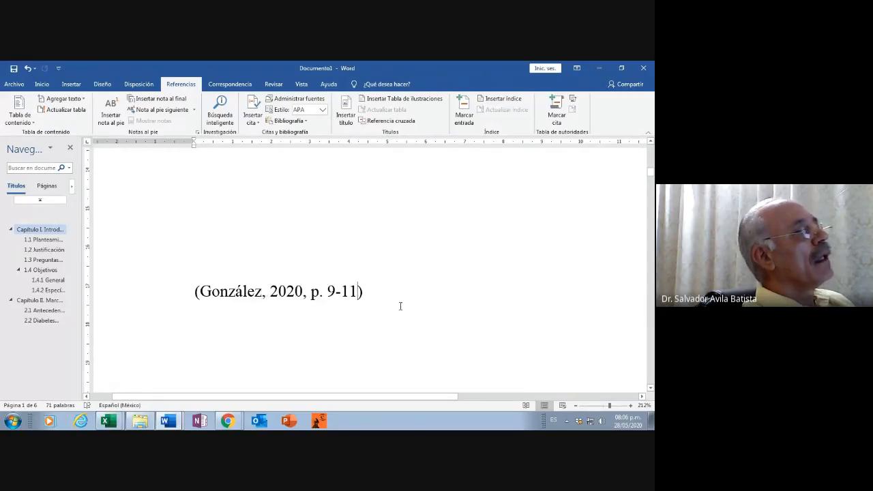
# Step: Delete and re-enter the final digit of the page range 9-11 in the citation
pyautogui.press('BackSpace')
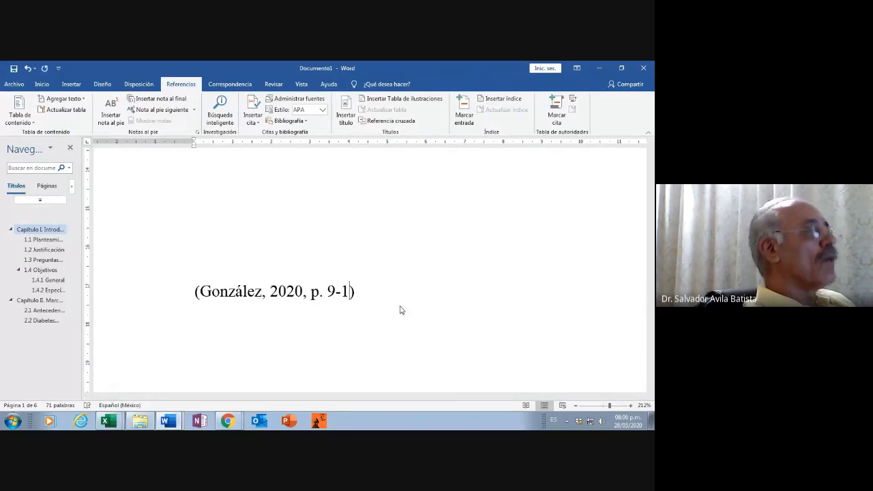
pyautogui.write('1')
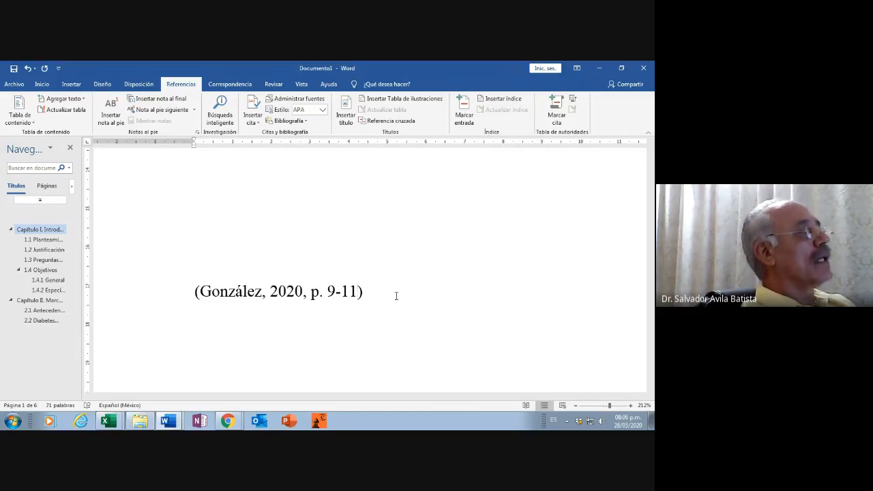
# Step: Place the insertion point in the blank area below the citation and add two empty lines for another citation
pyautogui.scroll(-1, 395, 298)
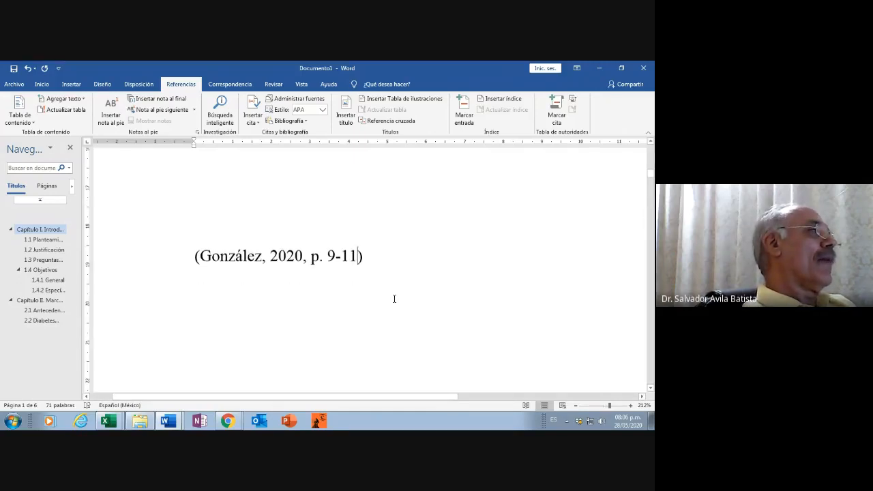
pyautogui.scroll(-3, 394, 299)
pyautogui.click(333, 285)
pyautogui.scroll(-5, 331, 285)
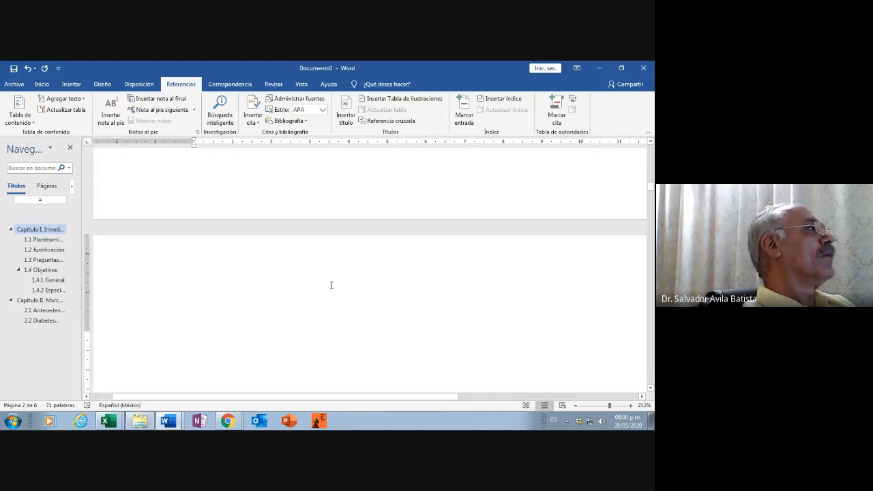
pyautogui.press('Return')
pyautogui.press('Return')
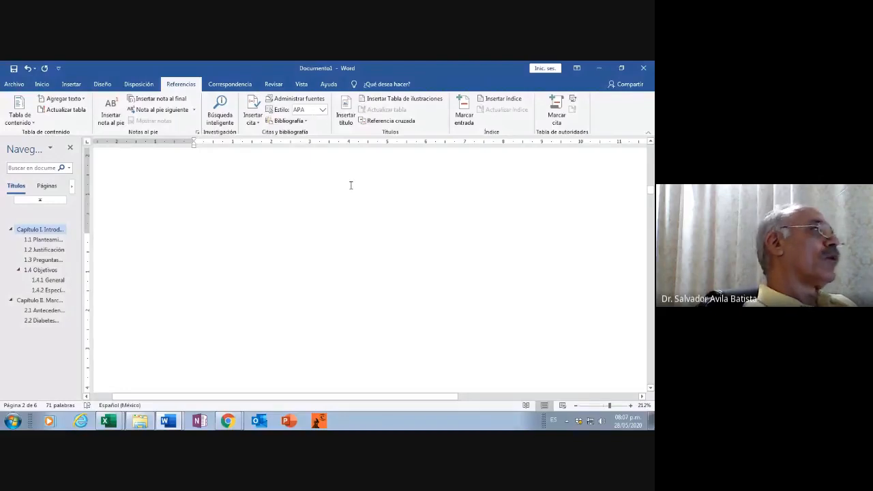
# Step: Start a new bibliographic source for a citation and set its source type to Libro
pyautogui.click(259, 124)
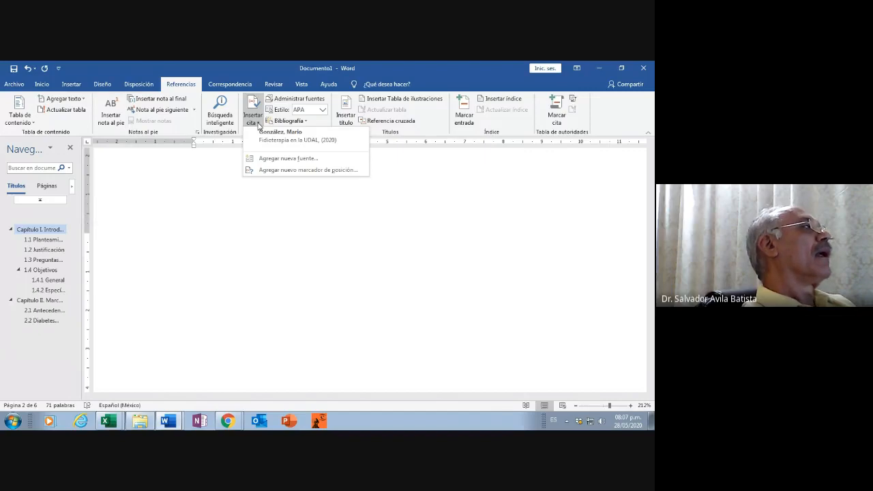
pyautogui.click(272, 160)
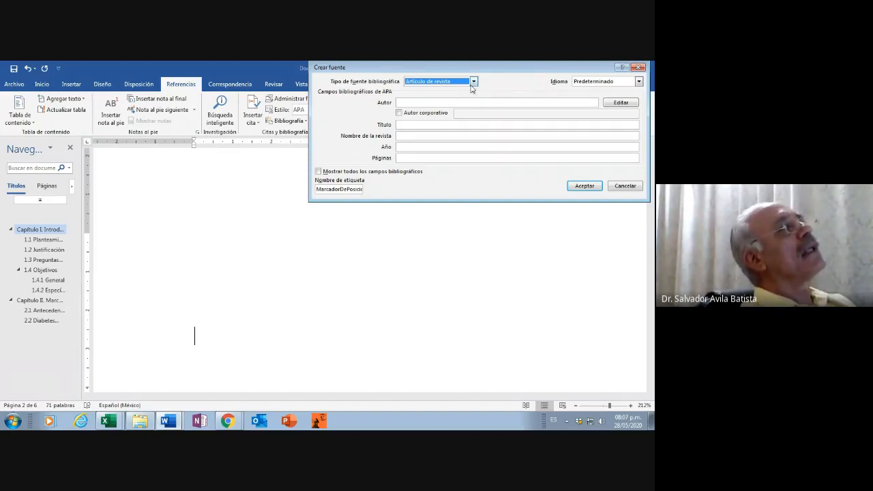
pyautogui.click(474, 82)
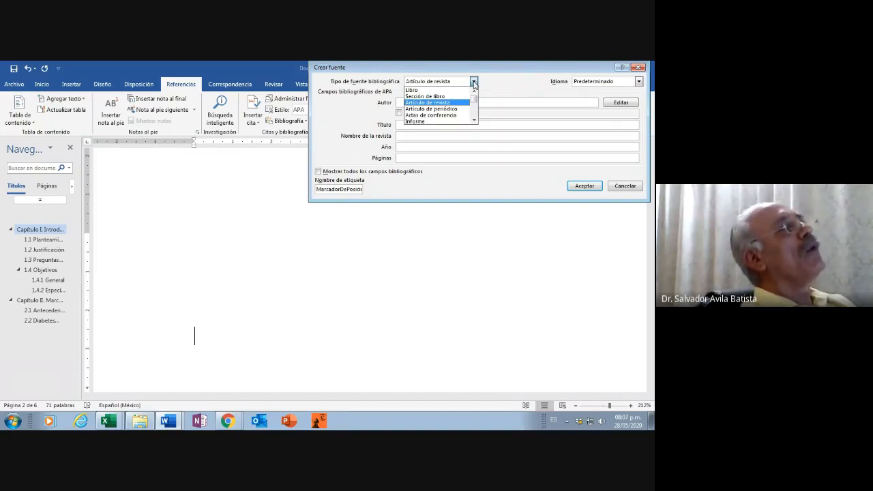
pyautogui.click(414, 90)
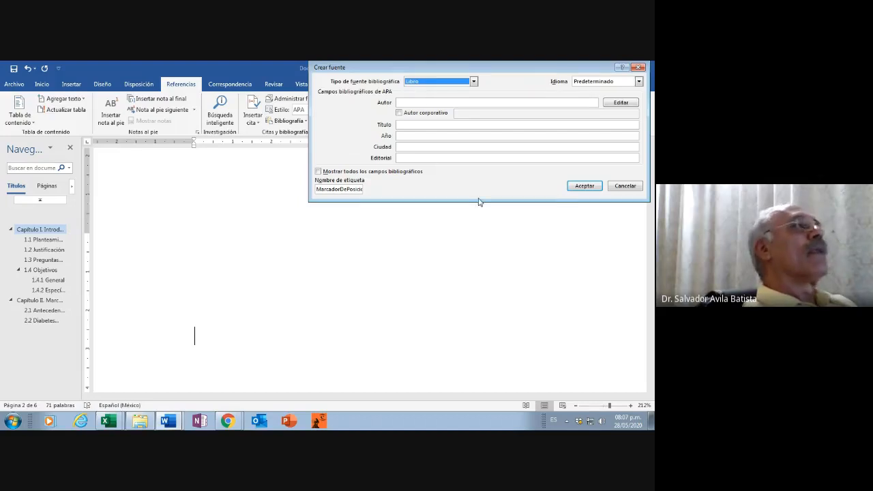
# Step: Open the author name editor for the book source and enter the first author's paternal surname, correcting the mistyped letters
pyautogui.click(621, 102)
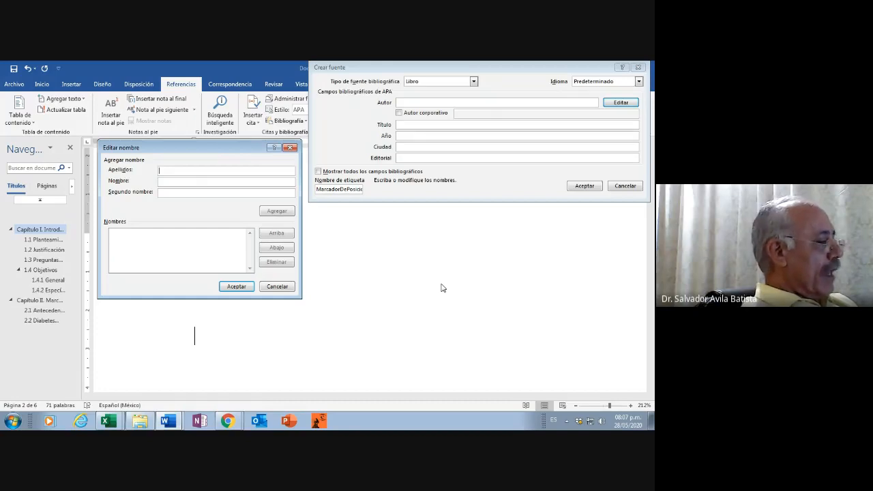
pyautogui.write('Su')
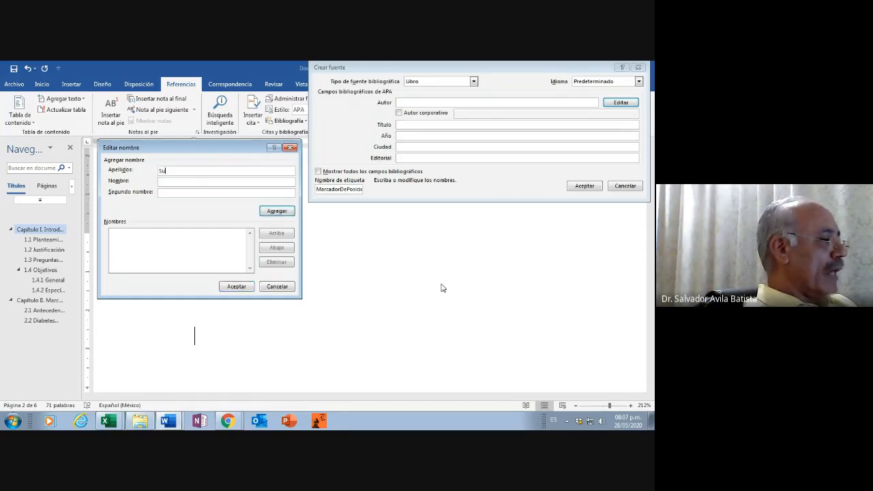
pyautogui.write('´RE')
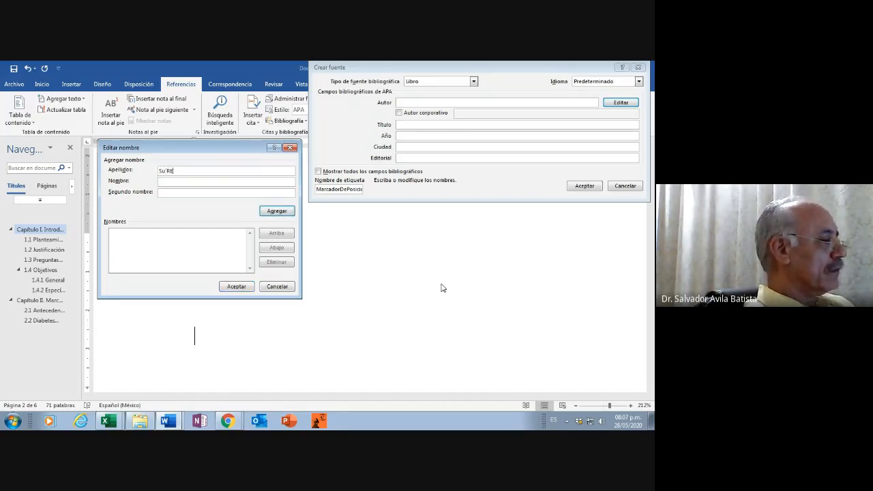
pyautogui.write('Z')
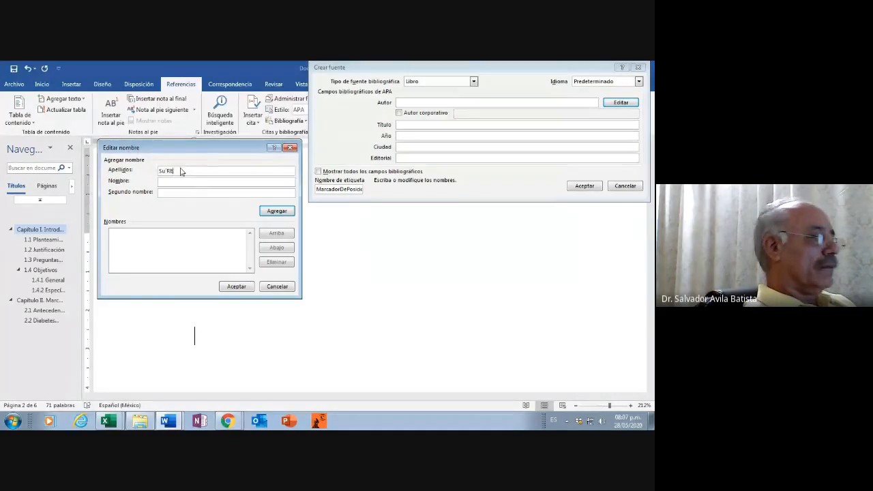
pyautogui.press('BackSpace')
pyautogui.press('BackSpace')
pyautogui.press('BackSpace')
pyautogui.press('BackSpace')
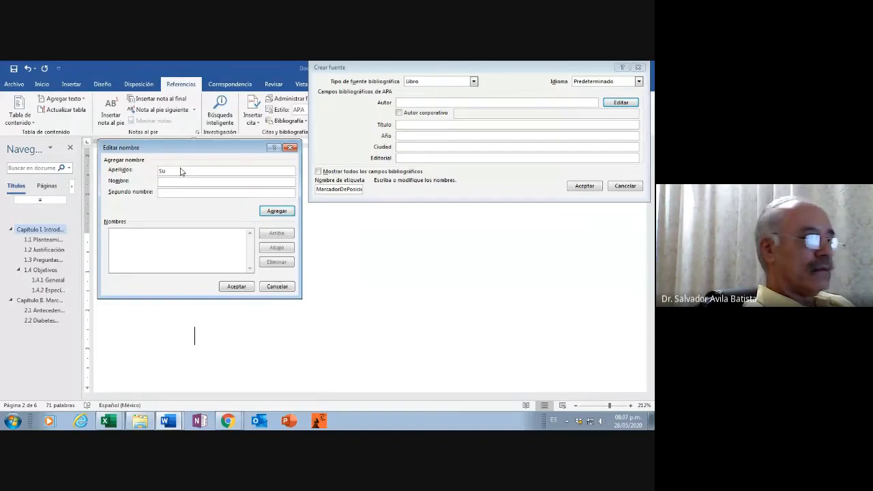
pyautogui.write('árez')
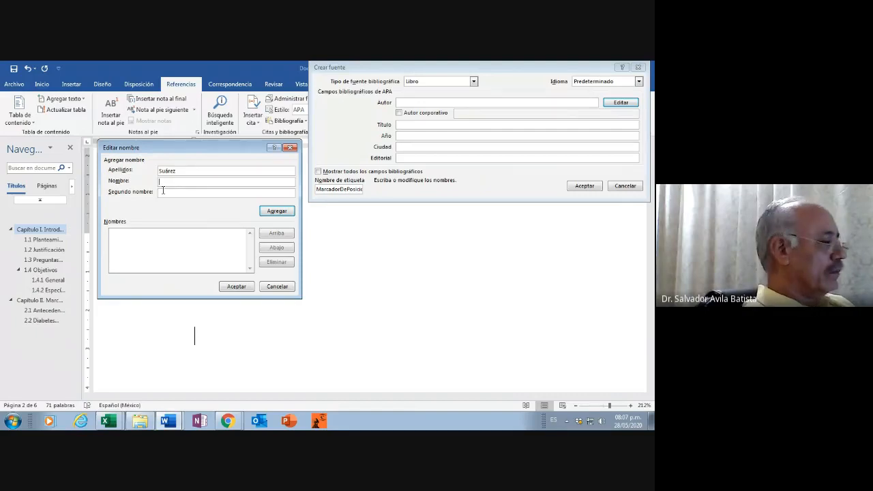
# Step: Enter the first author's given name and second surname, add the author to the names list and accept it
pyautogui.write('Anto')
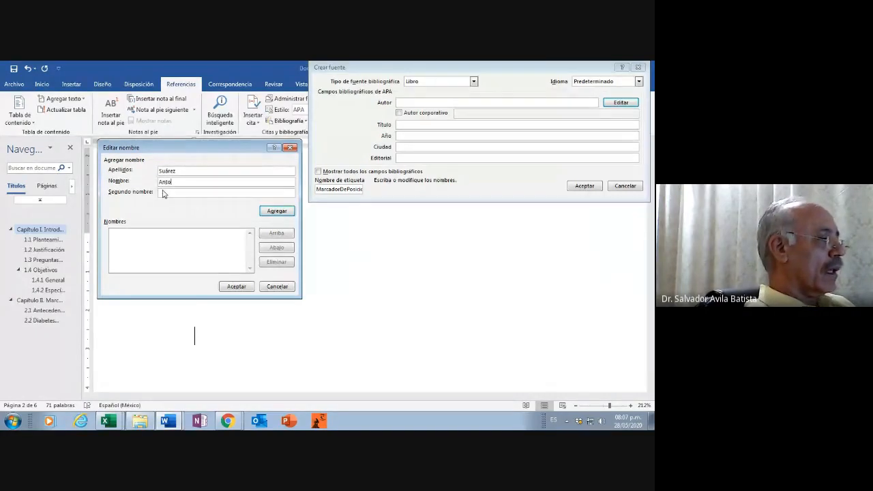
pyautogui.write('ni')
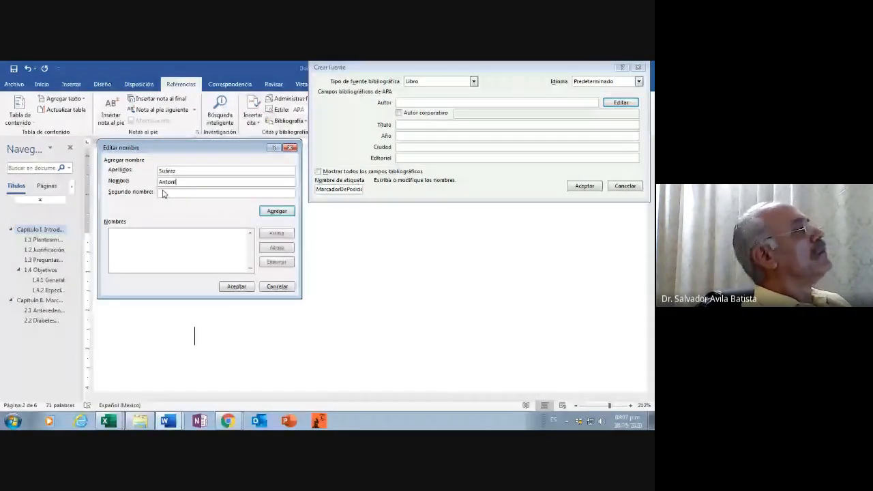
pyautogui.write('o')
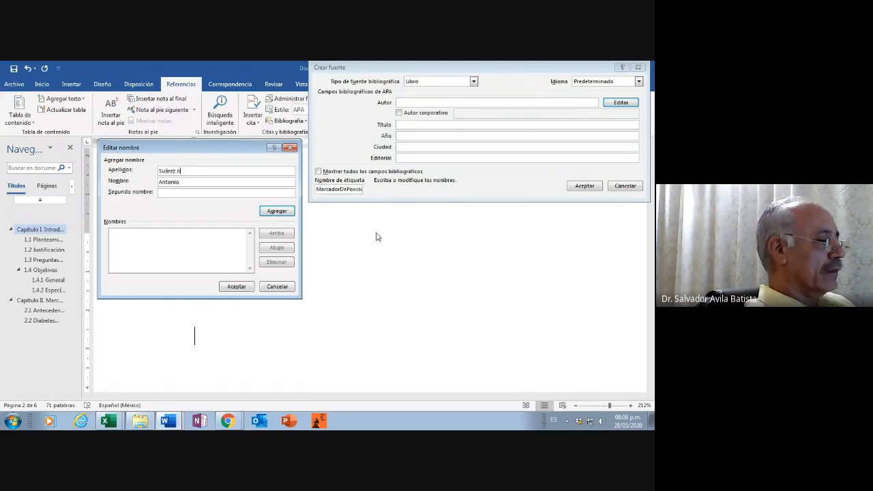
pyautogui.write('menez')
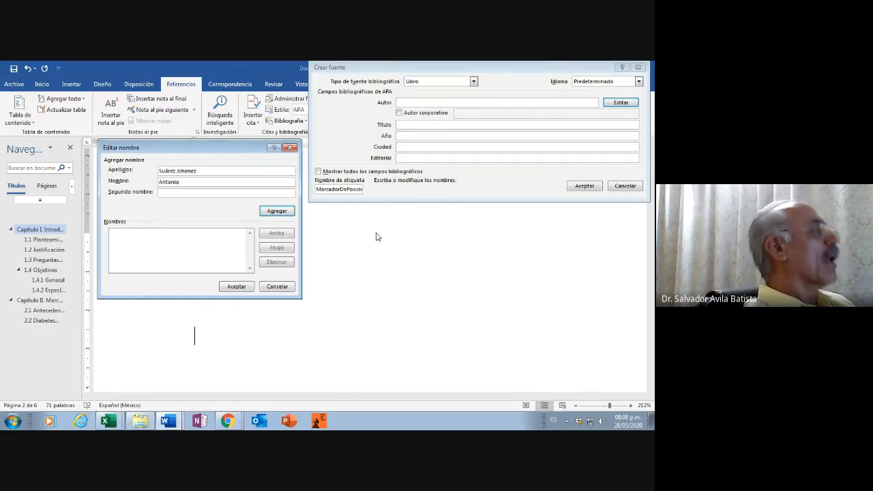
pyautogui.click(278, 212)
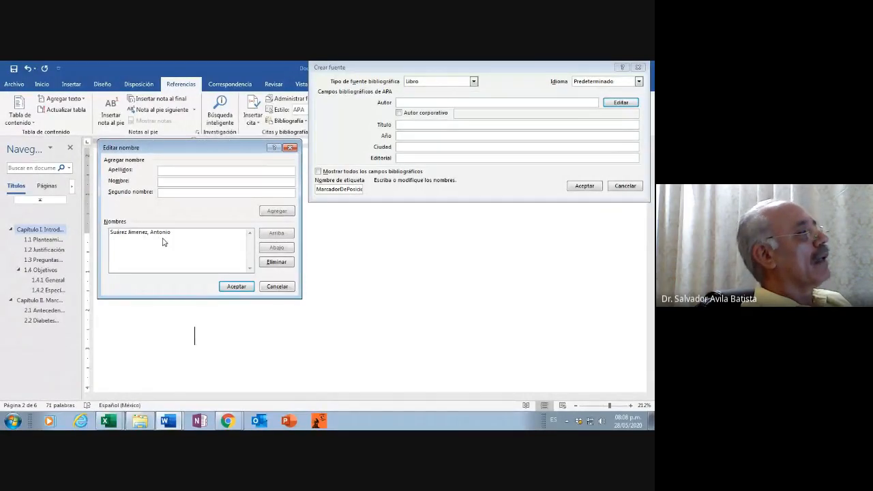
pyautogui.click(236, 286)
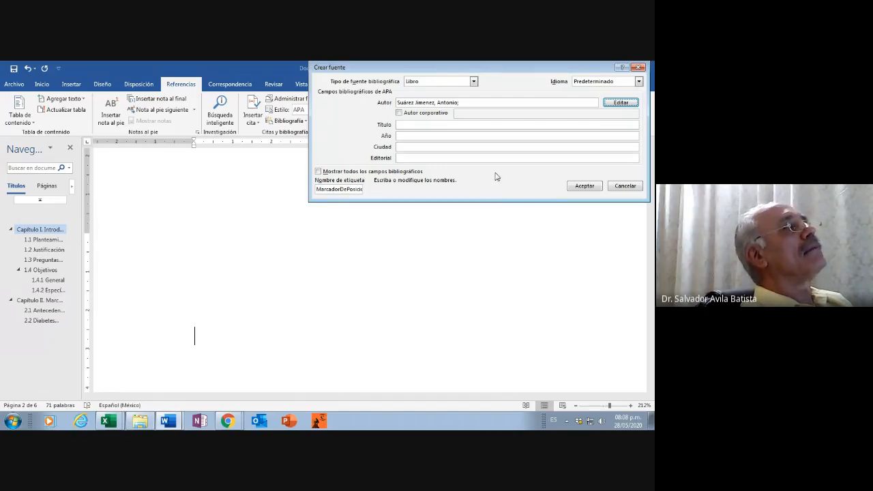
# Step: Reopen the book source's author name editor and enter the second author's surnames
pyautogui.click(621, 103)
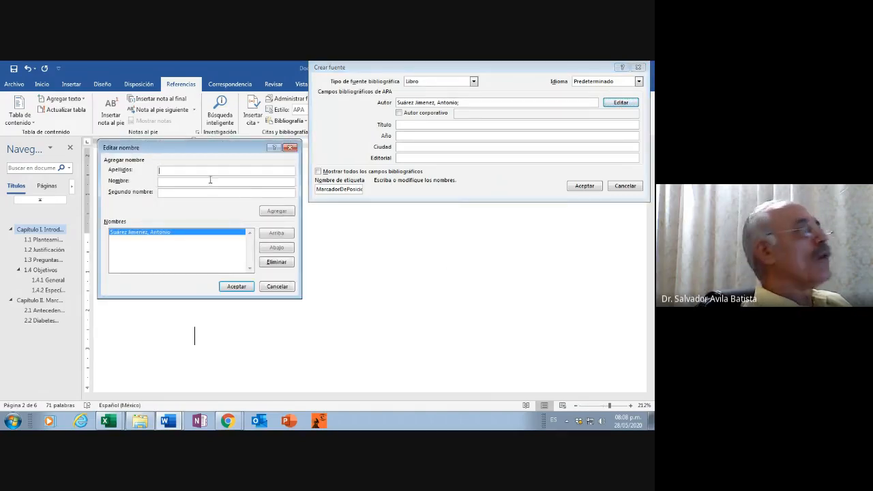
pyautogui.click(164, 170)
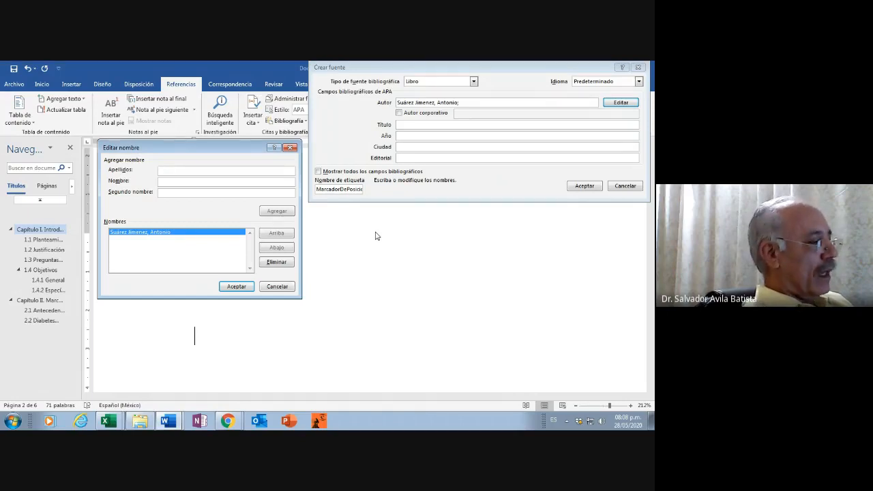
pyautogui.write('B')
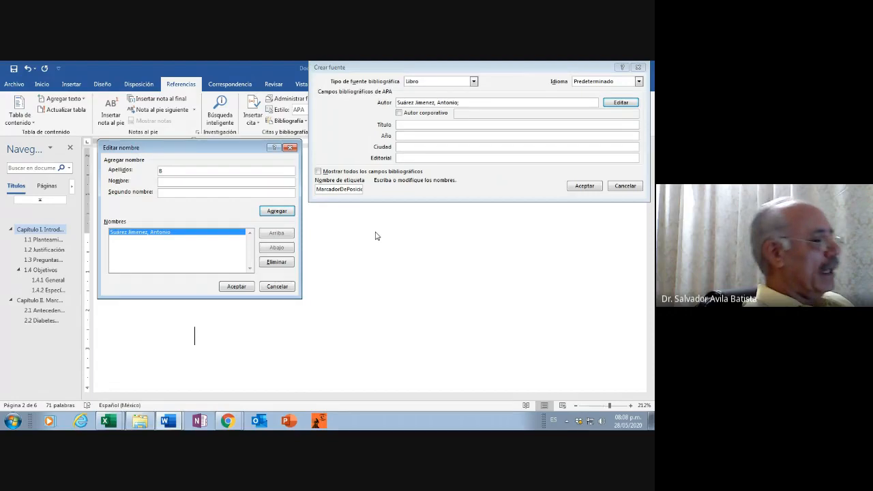
pyautogui.write('enit')
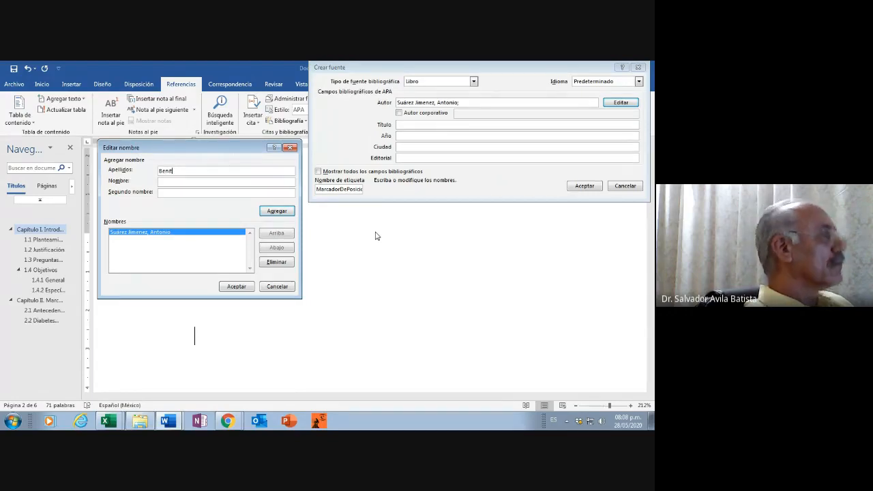
pyautogui.write('o')
pyautogui.write('s')
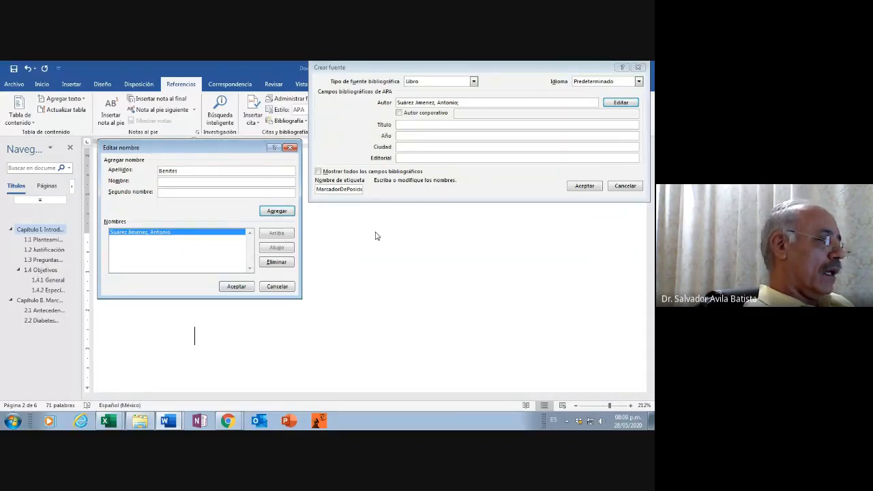
pyautogui.write('Rodrigu')
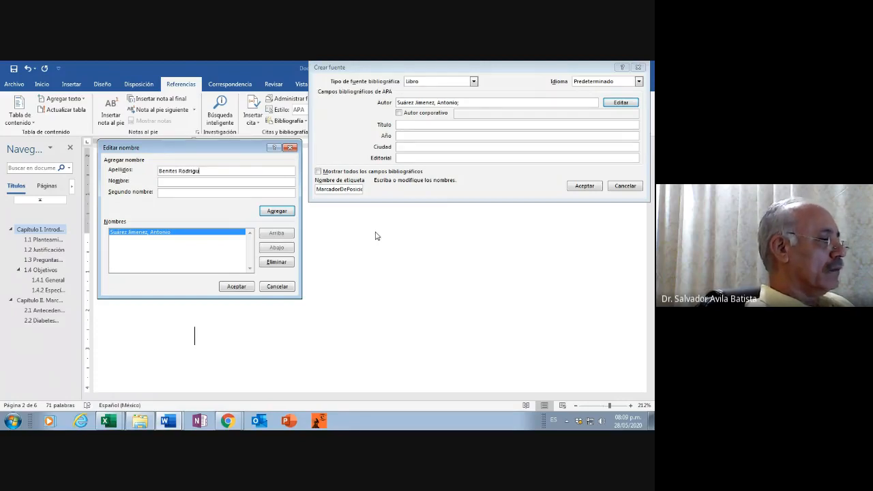
# Step: Add a second author to the book source by entering the author's surnames and first name, and accept the author list
pyautogui.write('ez')
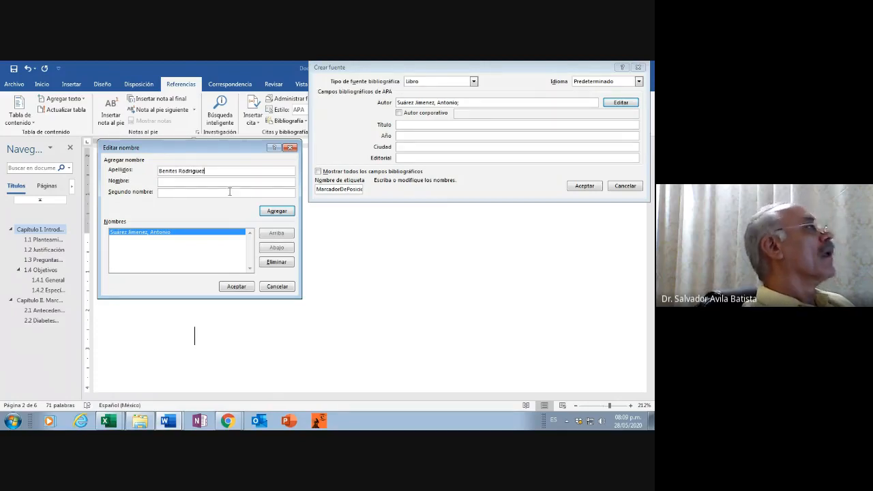
pyautogui.click(165, 182)
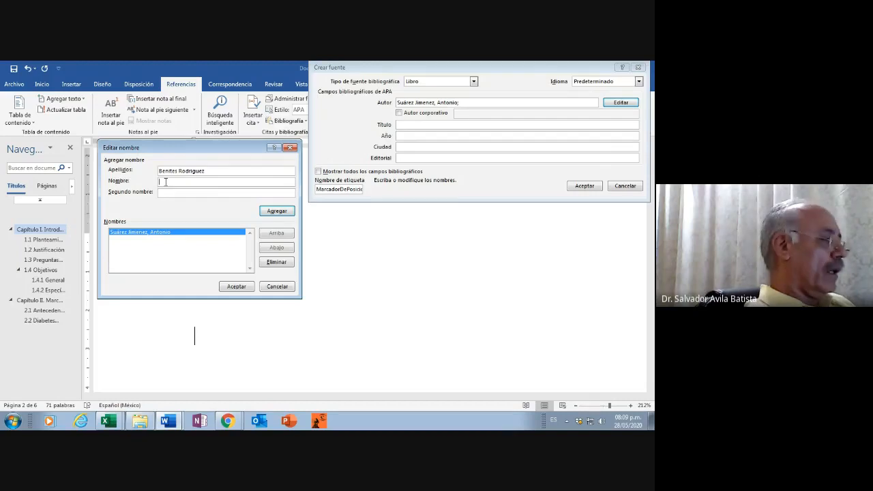
pyautogui.write('Jorg')
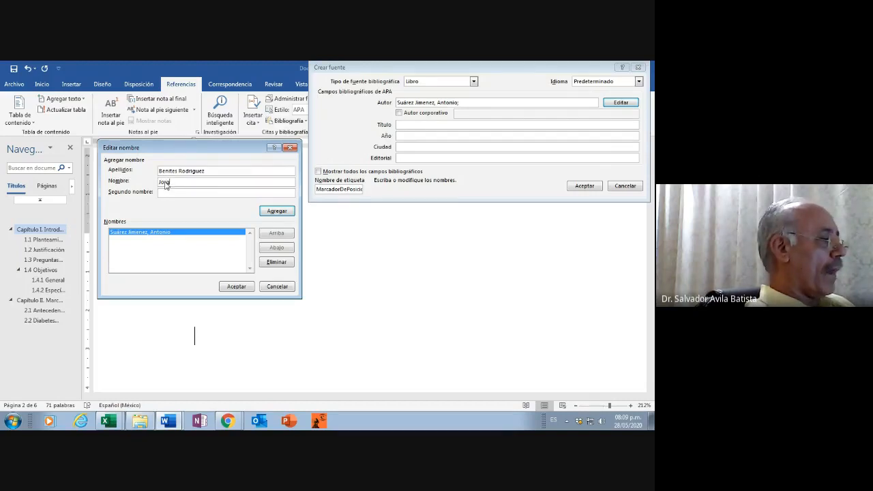
pyautogui.press('BackSpace')
pyautogui.press('BackSpace')
pyautogui.press('BackSpace')
pyautogui.press('BackSpace')
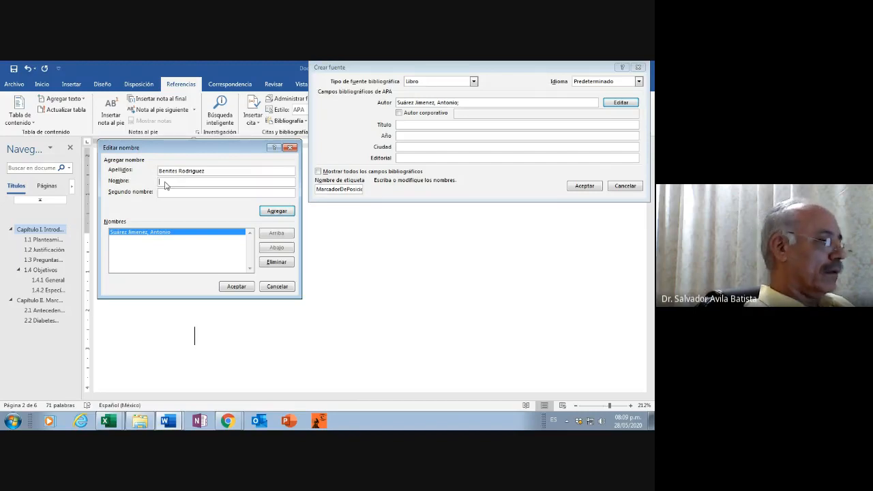
pyautogui.write('Ana')
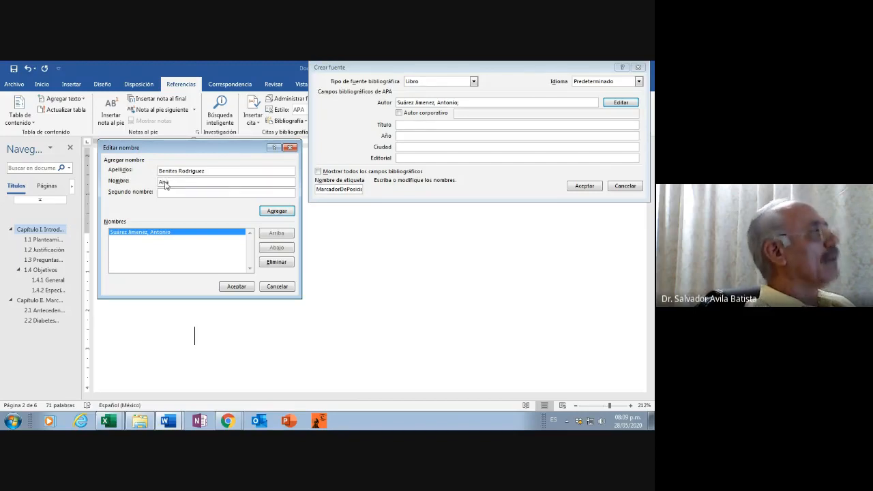
pyautogui.click(284, 213)
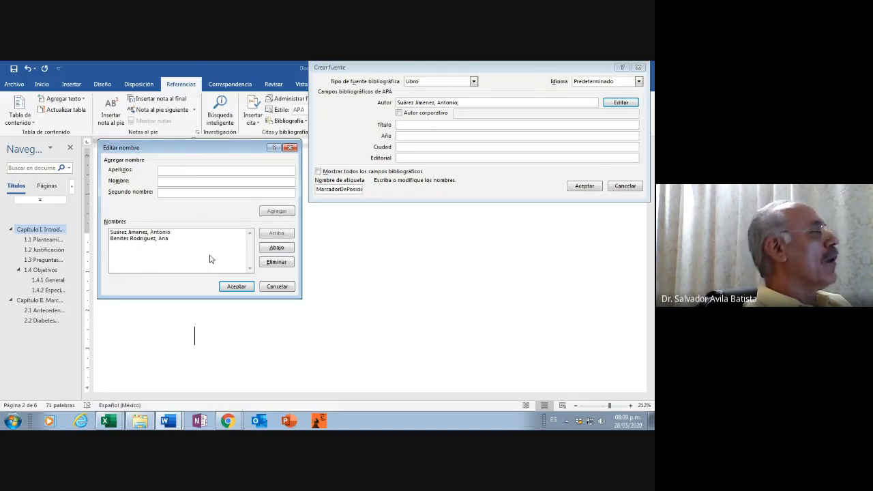
pyautogui.click(236, 287)
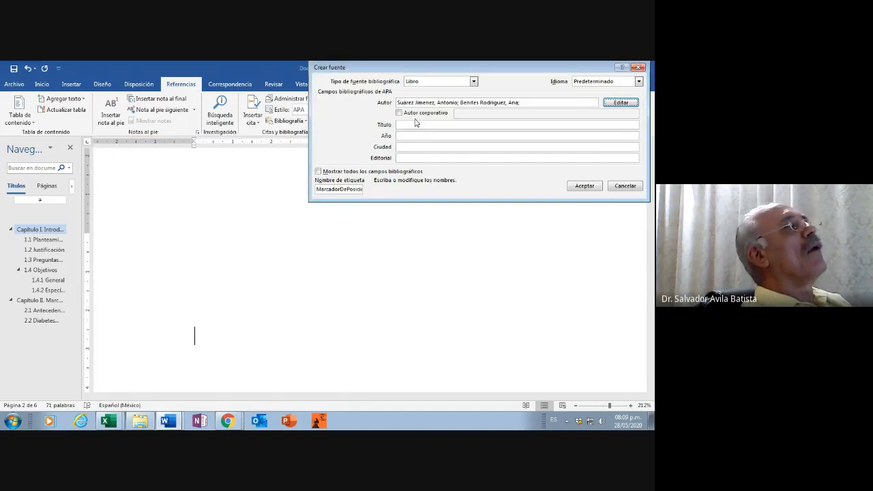
# Step: Enter "Las flores" as the book's title and 2019 as its year
pyautogui.click(404, 125)
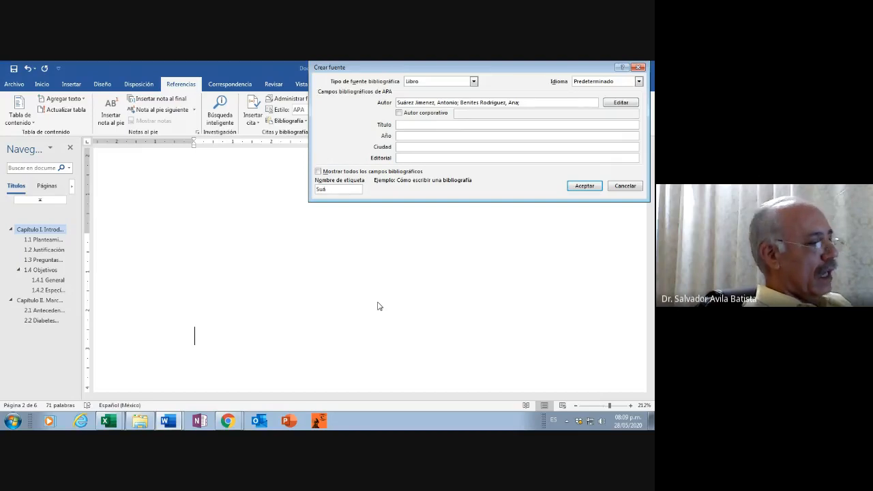
pyautogui.write('Las')
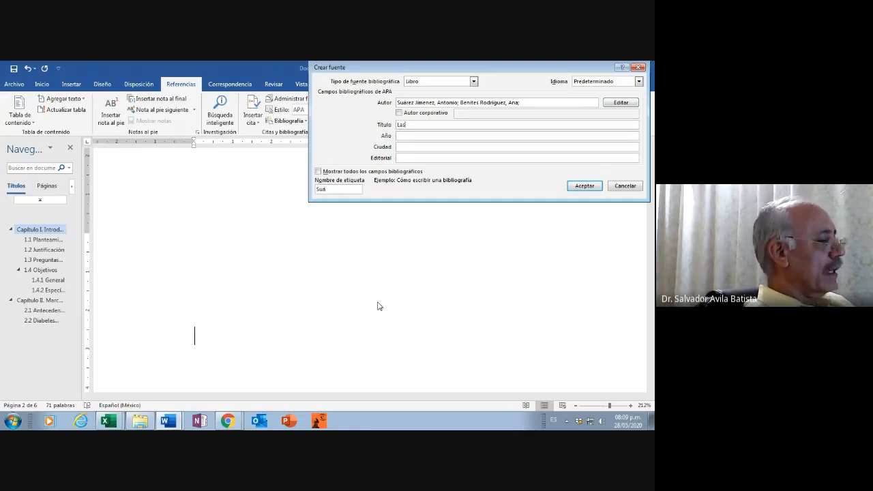
pyautogui.write(' flores')
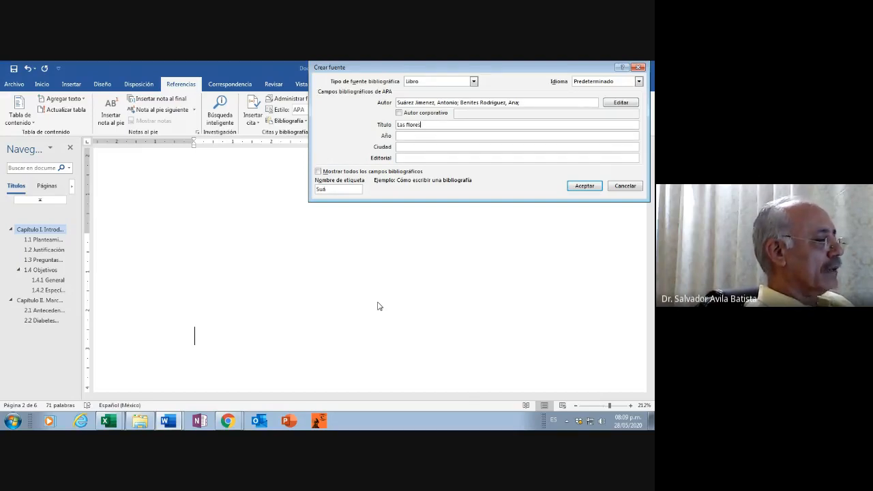
pyautogui.click(404, 136)
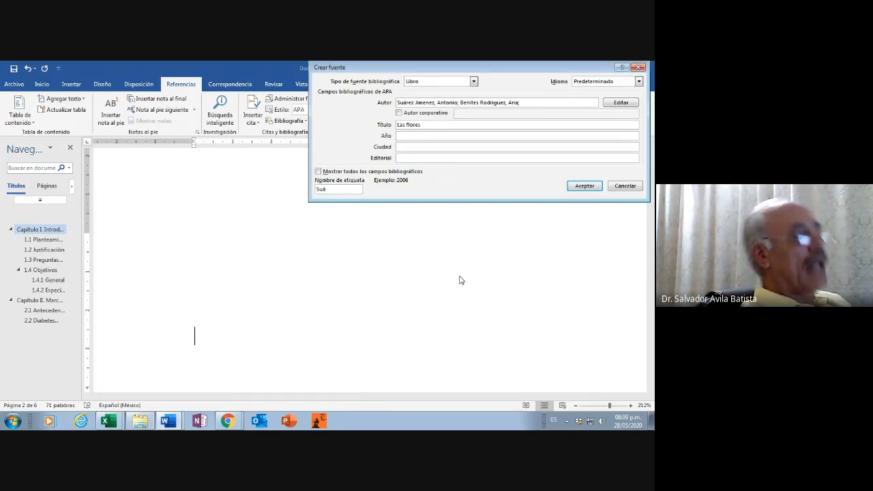
pyautogui.write('2019')
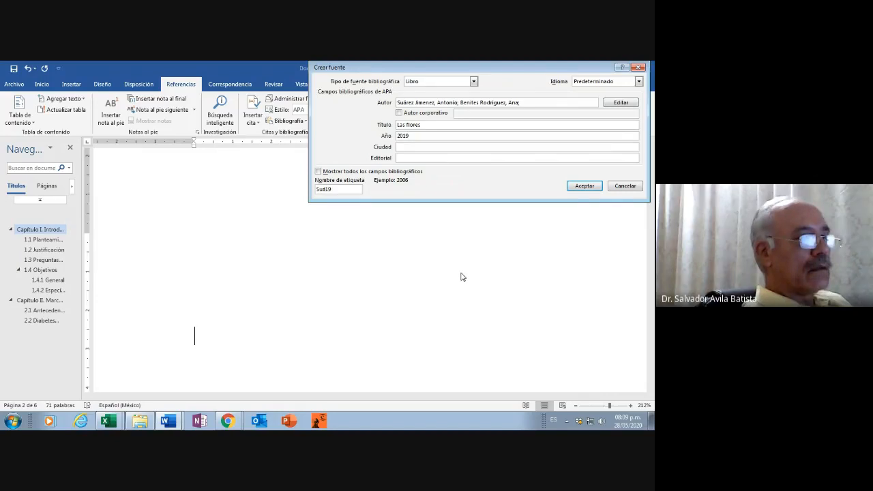
# Step: Enter "Tlaxcala. México" as the book's city of publication
pyautogui.click(402, 146)
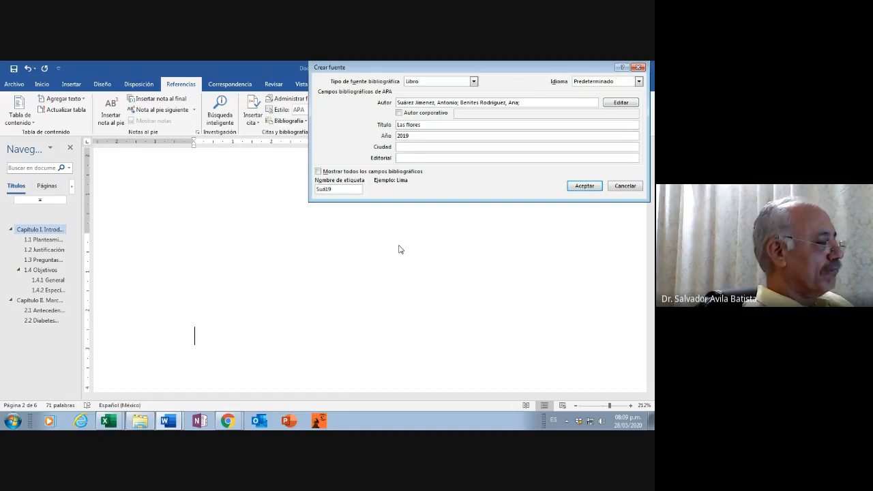
pyautogui.write('Tlaxcala')
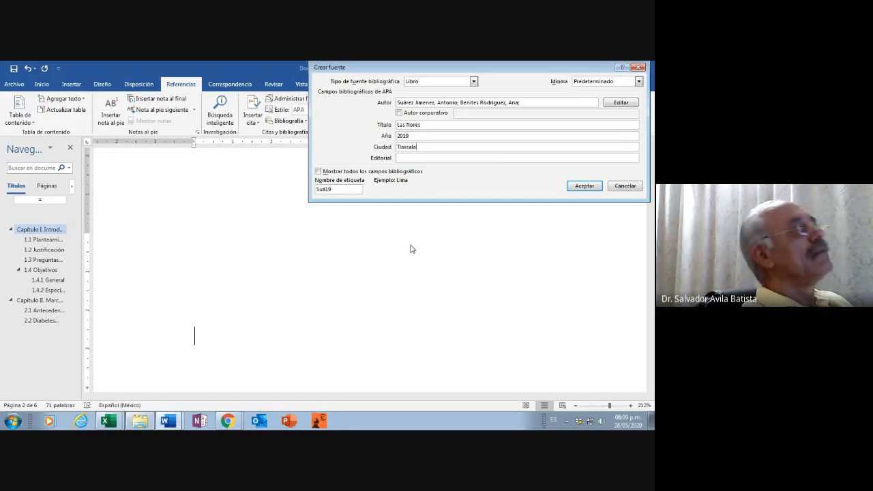
pyautogui.click(404, 157)
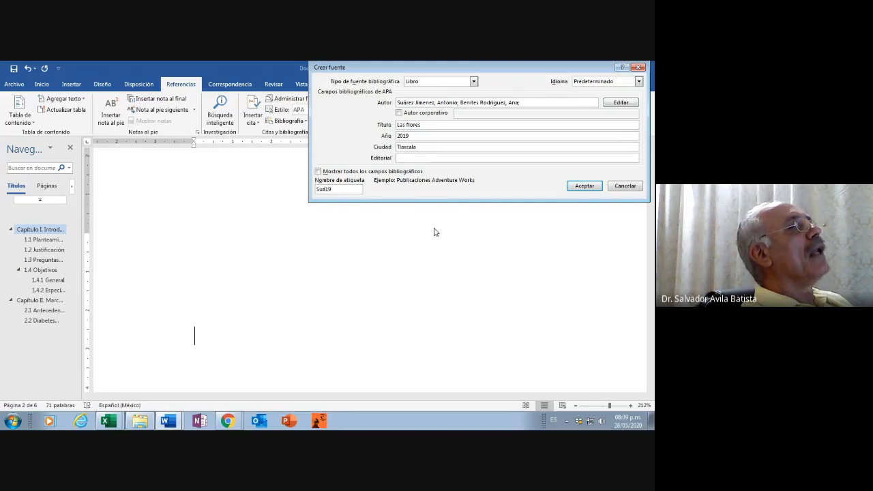
pyautogui.click(415, 147)
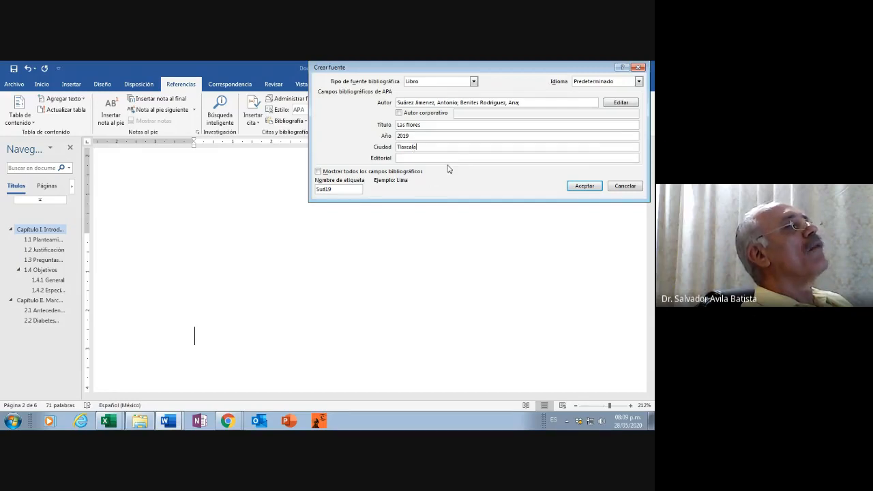
pyautogui.write('. ')
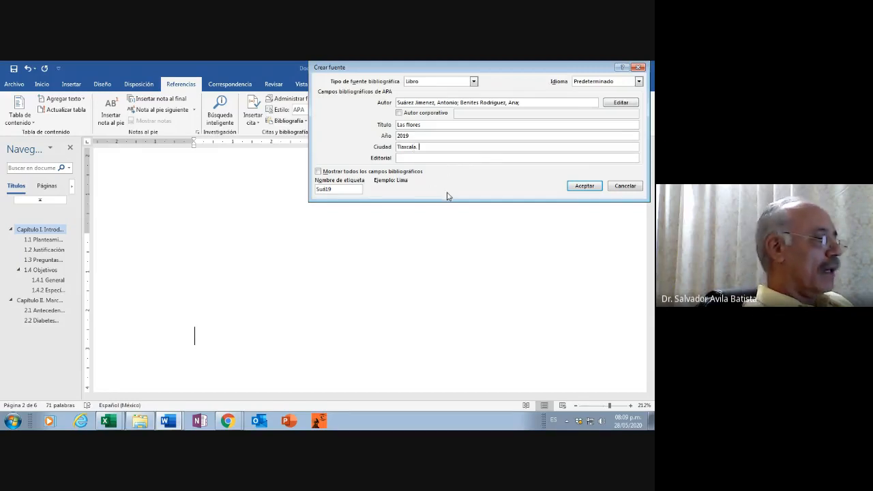
pyautogui.write('Mé')
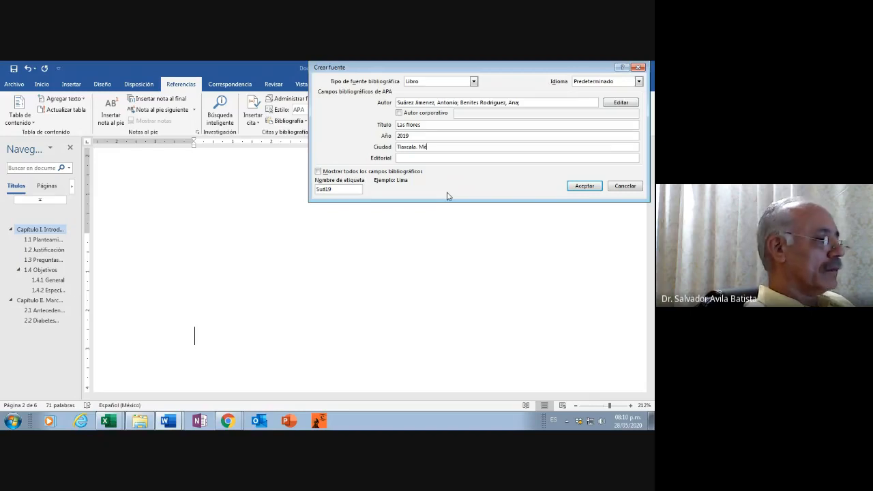
pyautogui.write('xico')
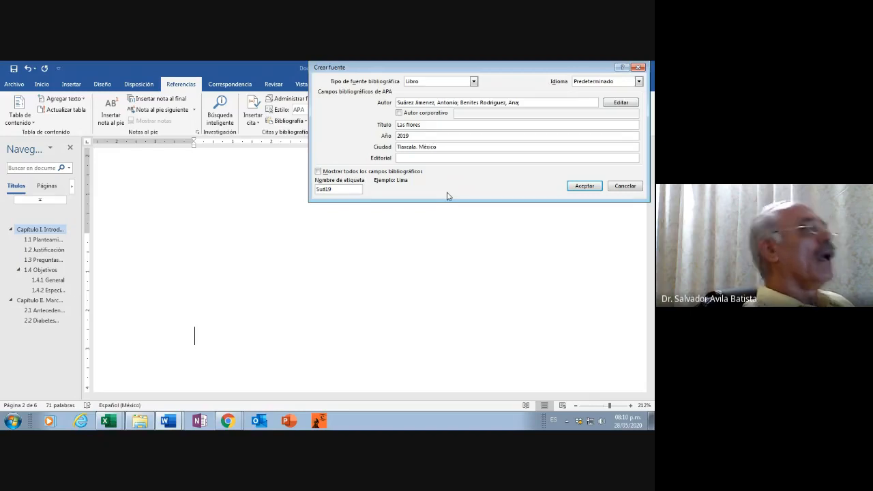
# Step: Enter "Elsevier" as the publisher and show all bibliographic fields of the source
pyautogui.click(408, 158)
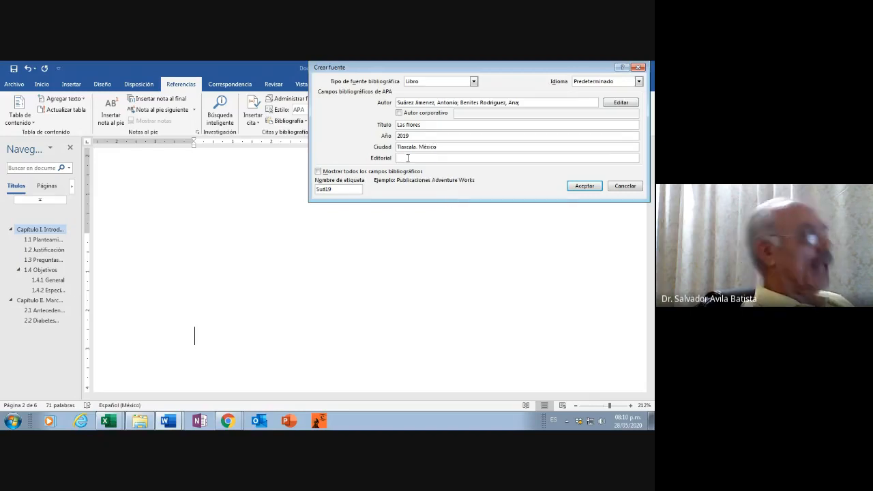
pyautogui.write('Else')
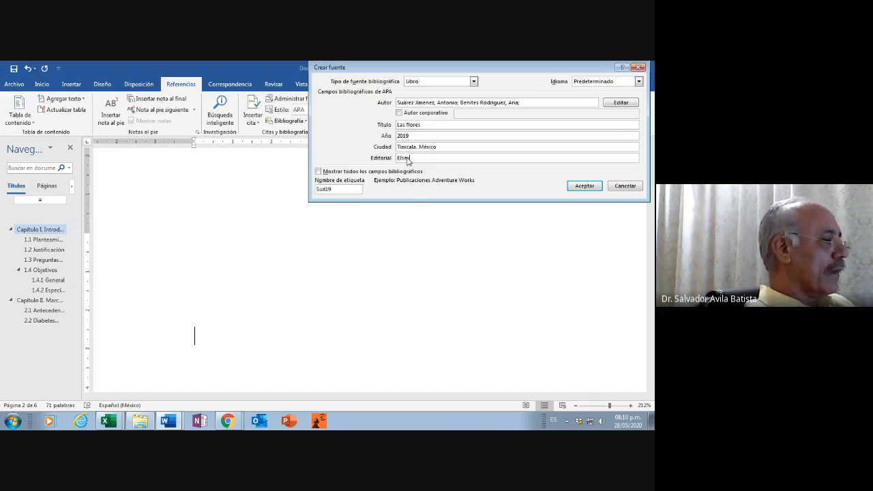
pyautogui.write('vier')
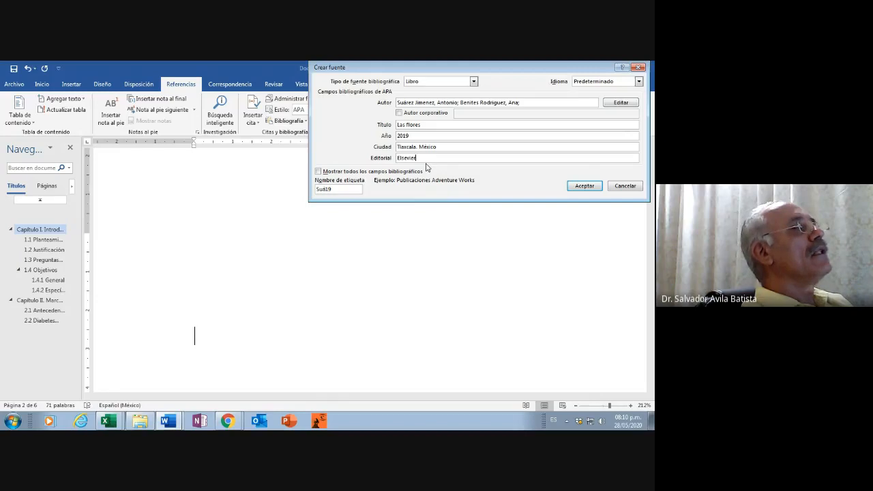
pyautogui.click(318, 173)
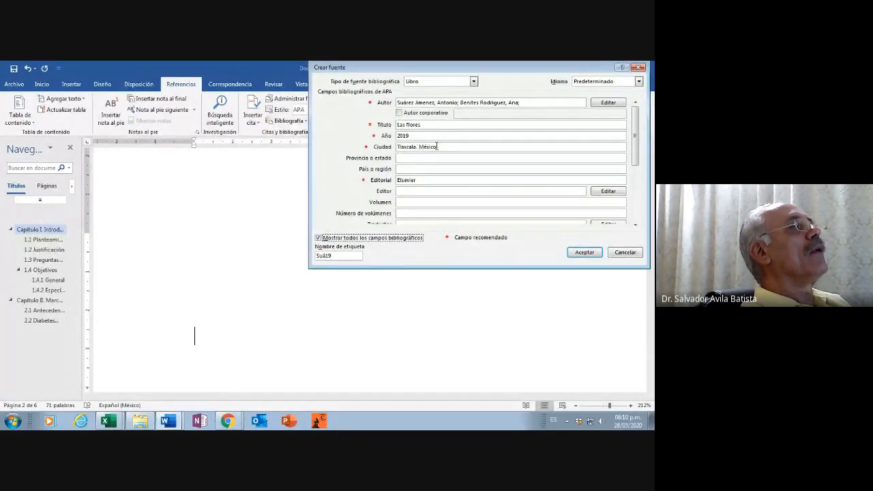
# Step: Replace the whole city entry of the book source with "Santa Cruz"
pyautogui.moveTo(438, 147); pyautogui.dragTo(417, 147)
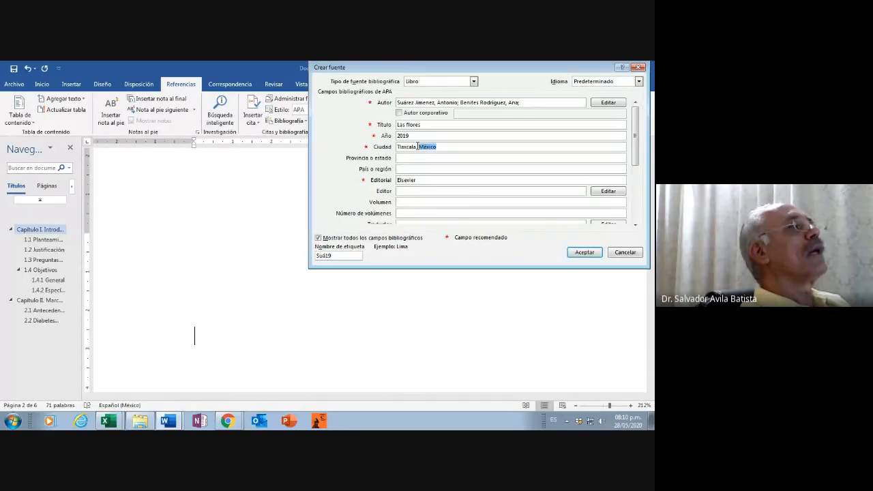
pyautogui.press('BackSpace')
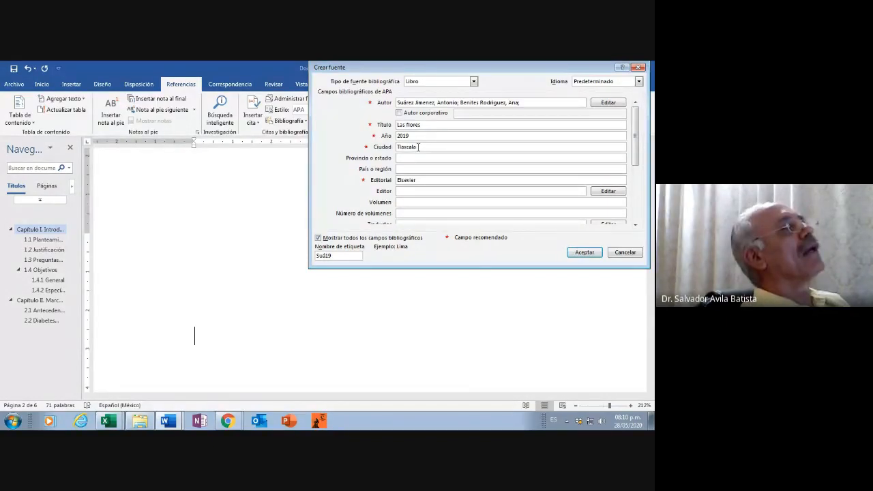
pyautogui.press('BackSpace')
pyautogui.press('BackSpace')
pyautogui.press('BackSpace')
pyautogui.press('BackSpace')
pyautogui.press('BackSpace')
pyautogui.press('BackSpace')
pyautogui.press('BackSpace')
pyautogui.press('BackSpace')
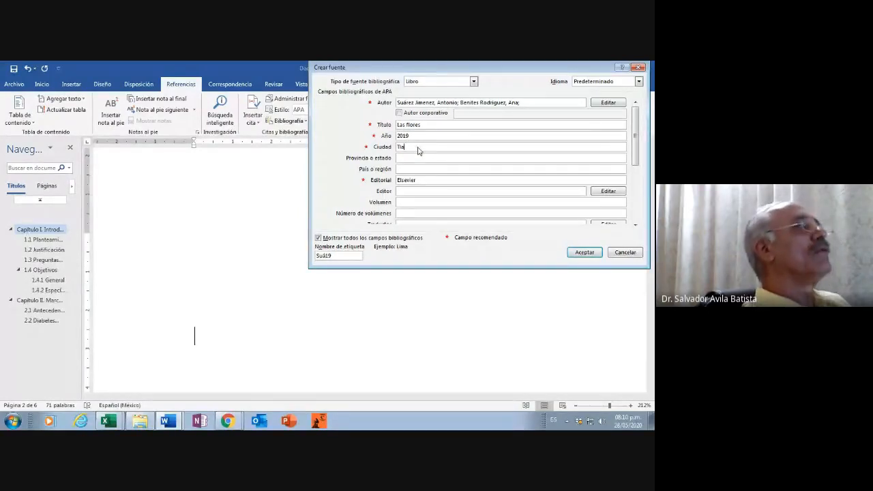
pyautogui.press('BackSpace')
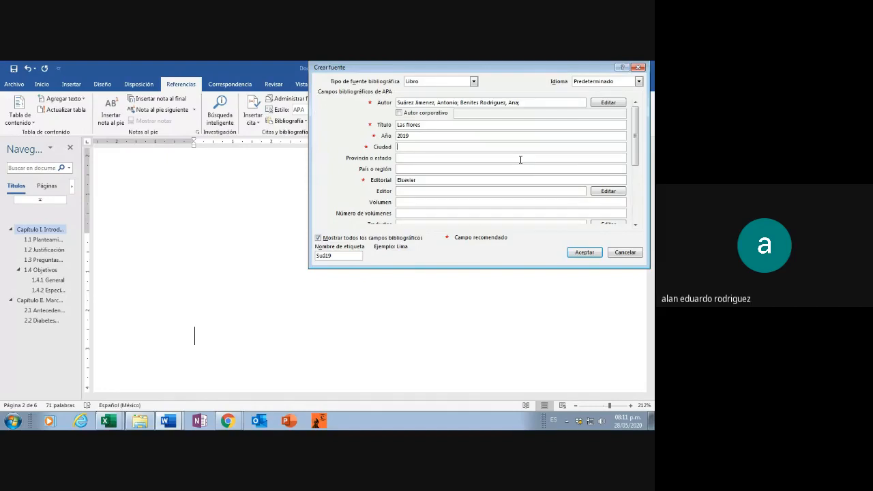
pyautogui.write('Sant')
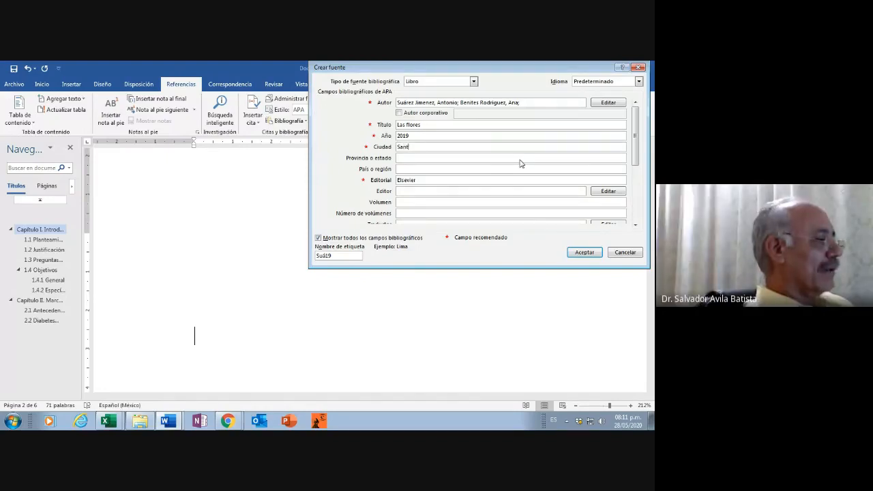
pyautogui.write('a Cruz')
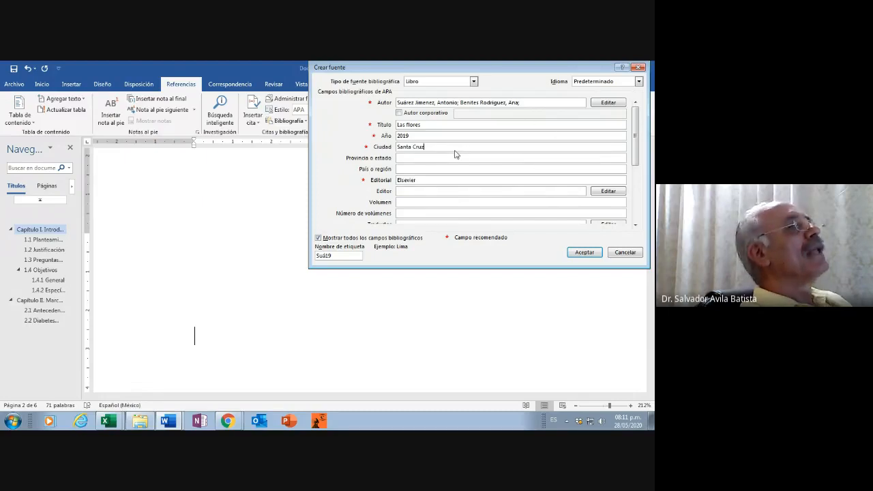
# Step: Set the source's province or state to "Tlaxcala" and its country or region to "México"
pyautogui.click(410, 158)
pyautogui.write('Tie')
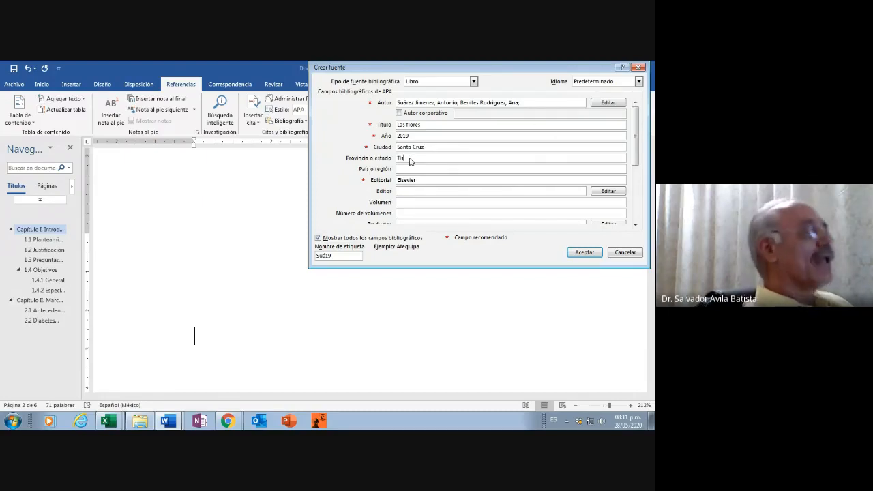
pyautogui.write('ls')
pyautogui.press('BackSpace')
pyautogui.write('a')
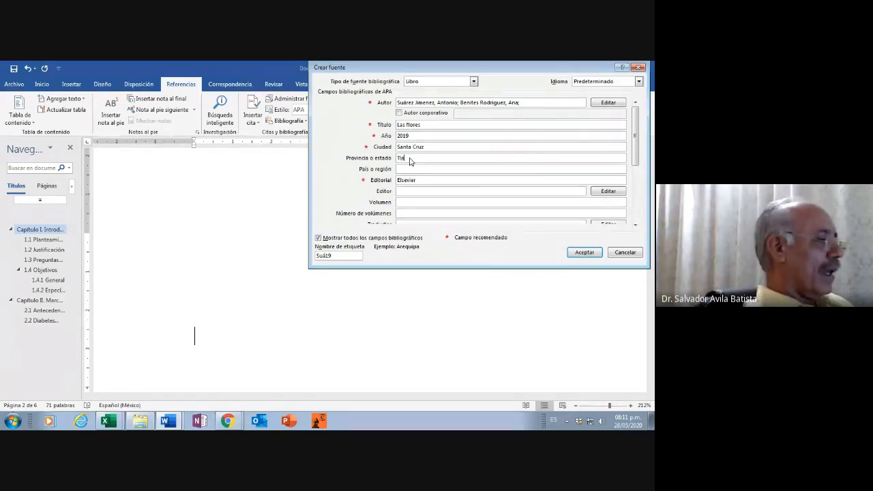
pyautogui.write('xcala')
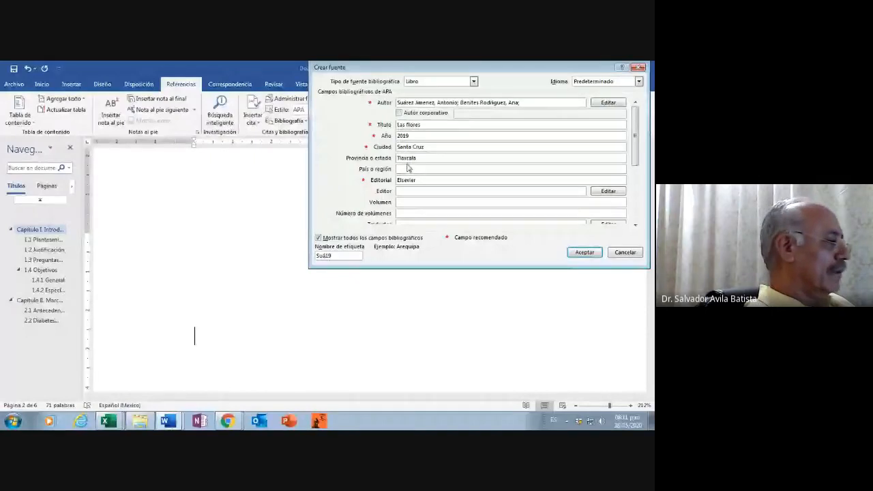
pyautogui.click(407, 168)
pyautogui.write('M')
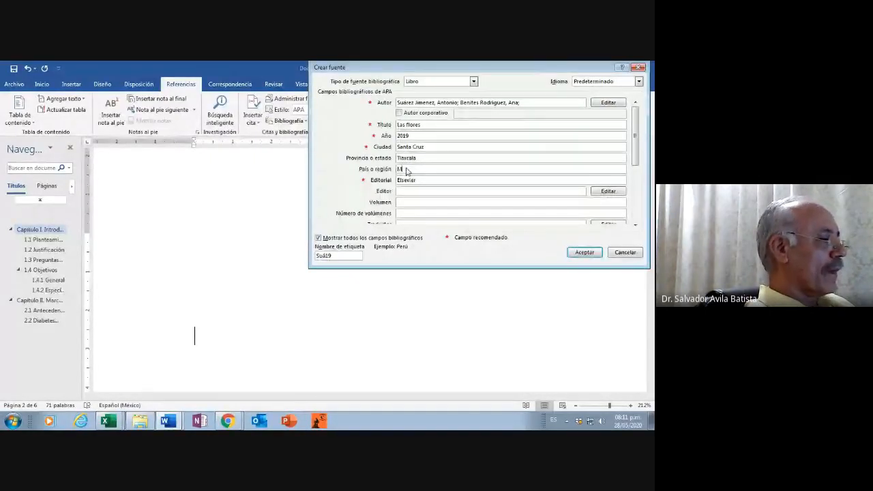
pyautogui.write('éxico')
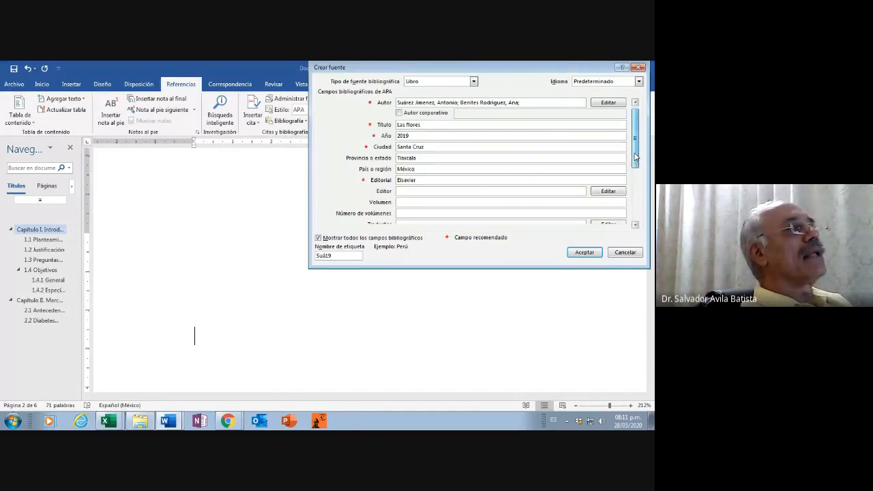
pyautogui.moveTo(633, 165); pyautogui.dragTo(629, 214)
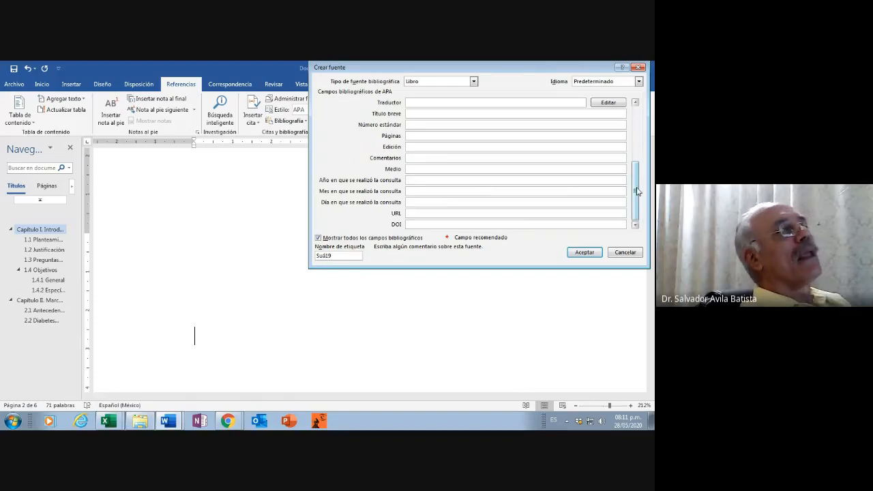
# Step: Confirm the new book source and convert its citation in the document to static text
pyautogui.moveTo(637, 191); pyautogui.dragTo(636, 135)
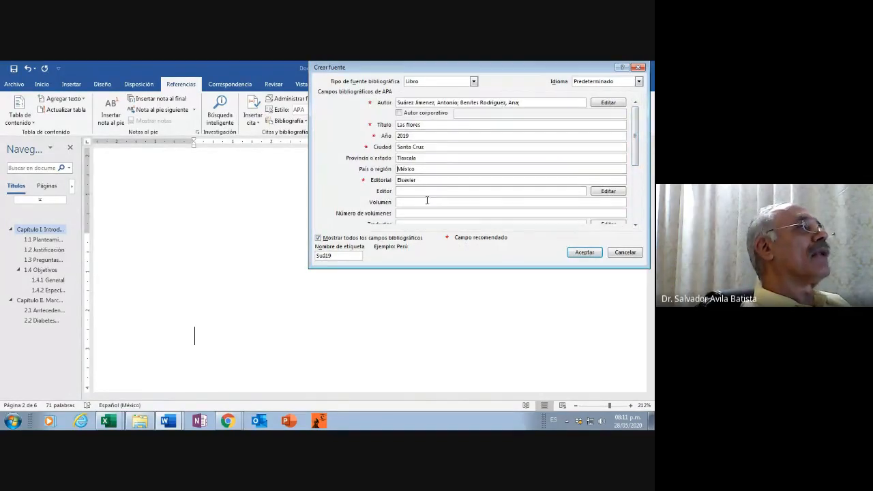
pyautogui.click(584, 253)
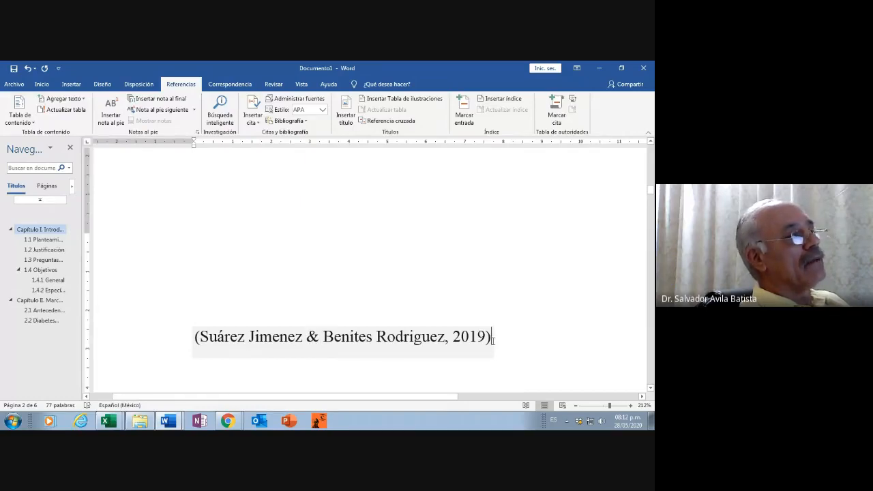
pyautogui.click(455, 339)
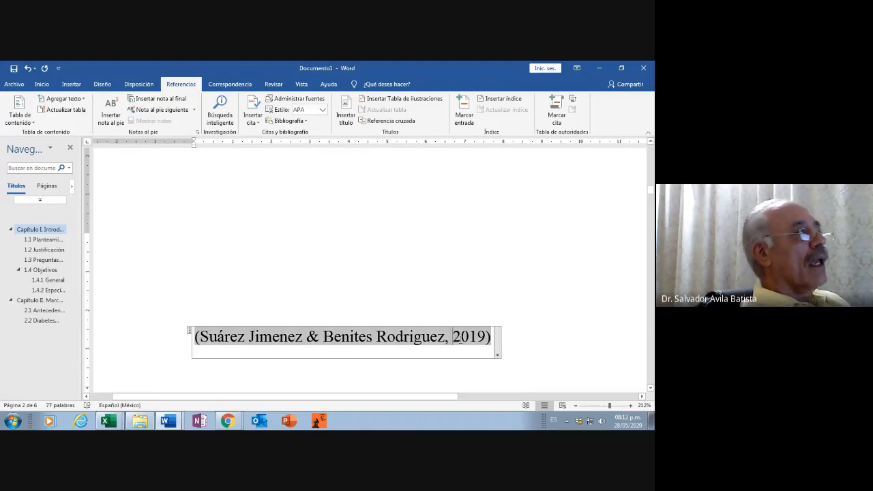
pyautogui.click(497, 359)
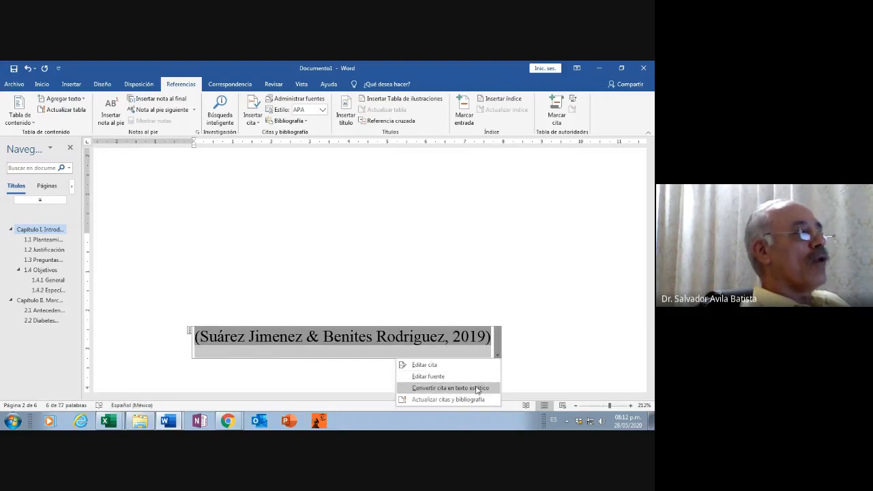
pyautogui.click(477, 389)
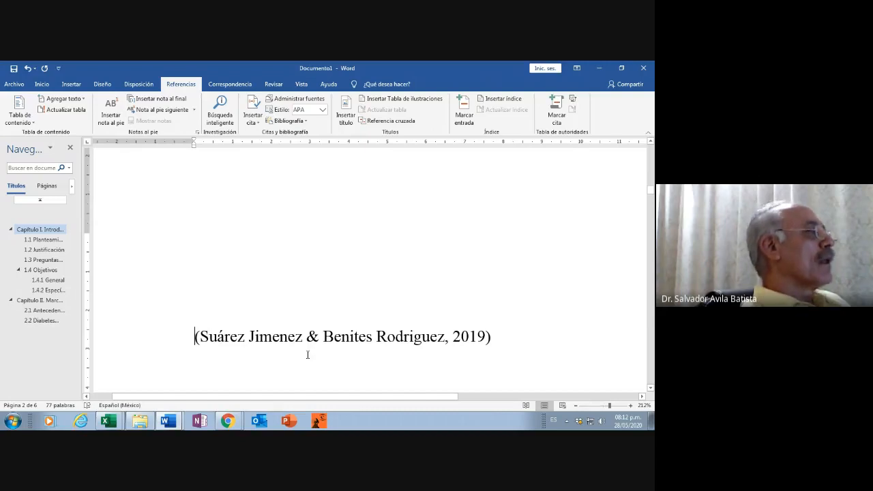
# Step: Shorten the first cited author's second surname to its initial and add a comma after the first surname
pyautogui.click(255, 336)
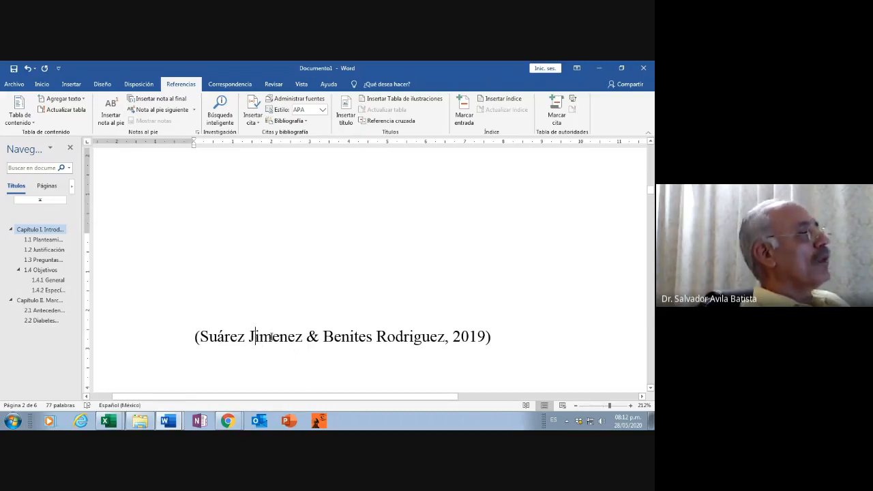
pyautogui.press('Delete')
pyautogui.press('Delete')
pyautogui.press('Delete')
pyautogui.press('Delete')
pyautogui.press('Delete')
pyautogui.press('Delete')
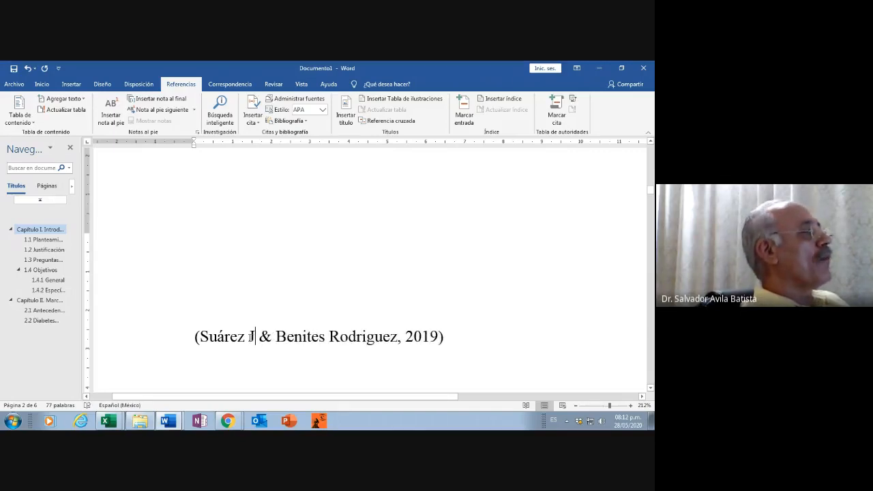
pyautogui.click(245, 337)
pyautogui.write(',')
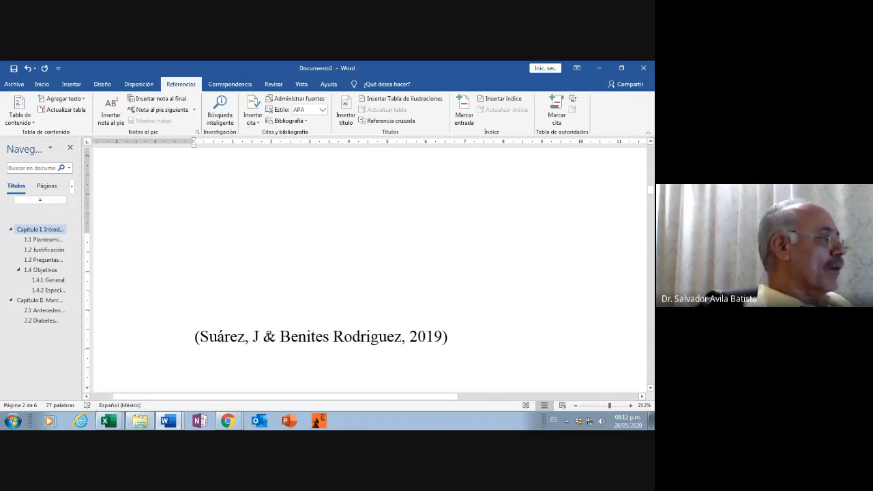
# Step: Replace the ampersand between the cited authors with "y" and add a comma after the second author's first surname
pyautogui.press('Delete')
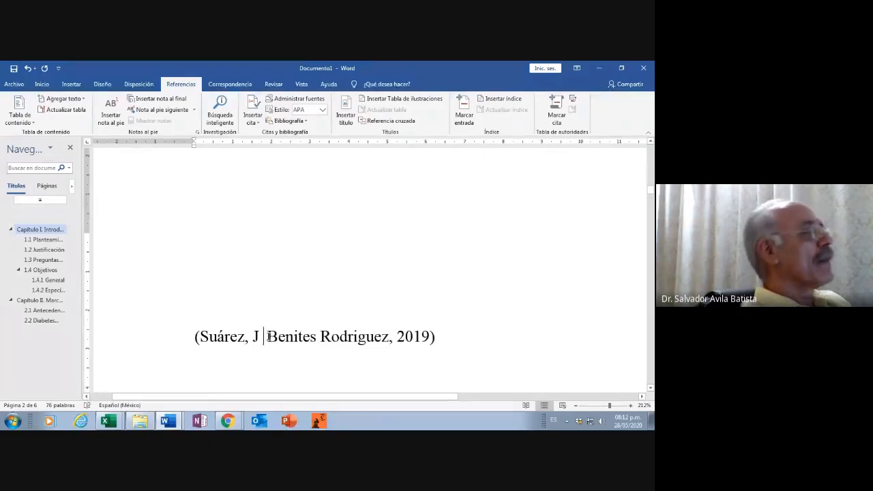
pyautogui.write('y')
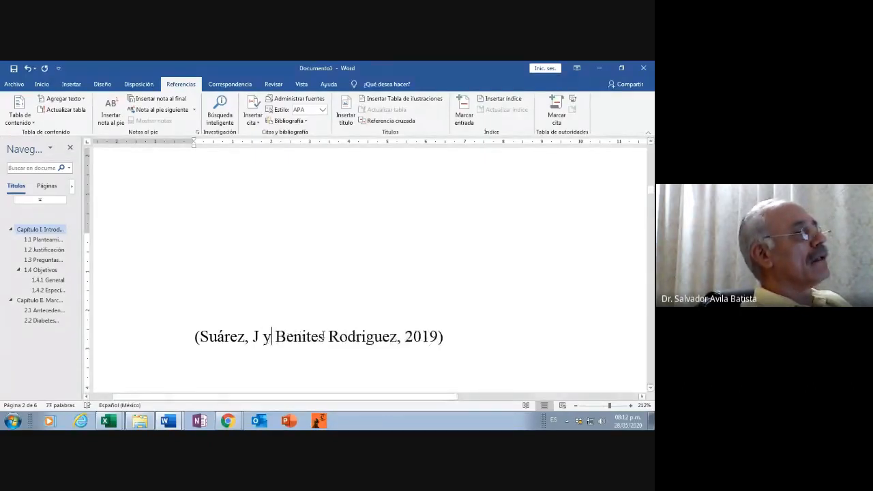
pyautogui.click(328, 337)
pyautogui.write(',')
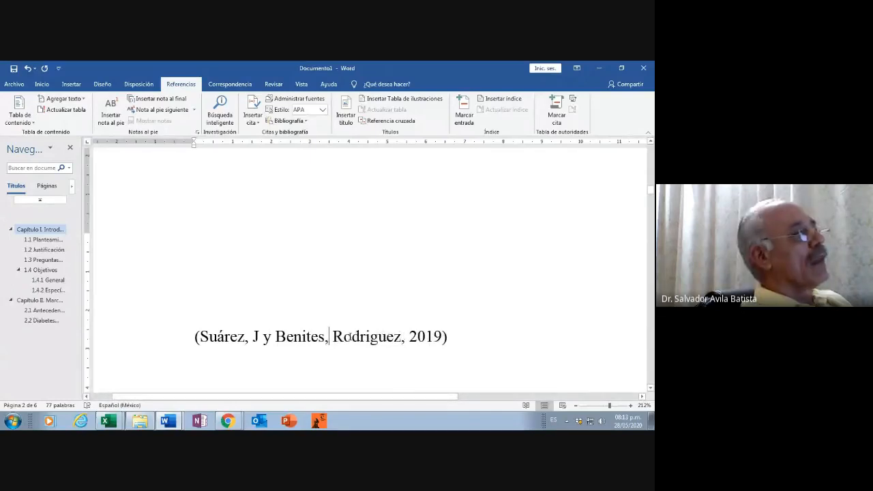
# Step: Shorten the second cited author's second surname to its initial, keeping a comma before the year 2019
pyautogui.click(343, 337)
pyautogui.press('Delete')
pyautogui.press('Delete')
pyautogui.press('Delete')
pyautogui.press('Delete')
pyautogui.press('Delete')
pyautogui.press('Delete')
pyautogui.press('Delete')
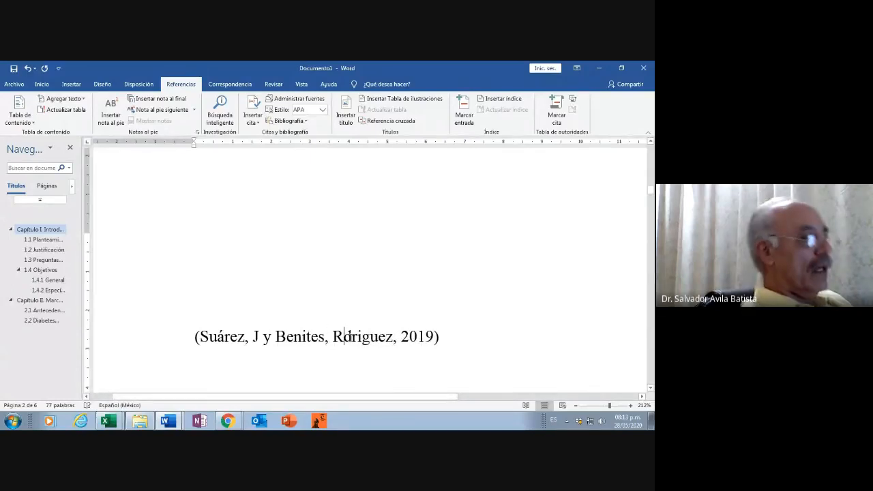
pyautogui.press('Delete')
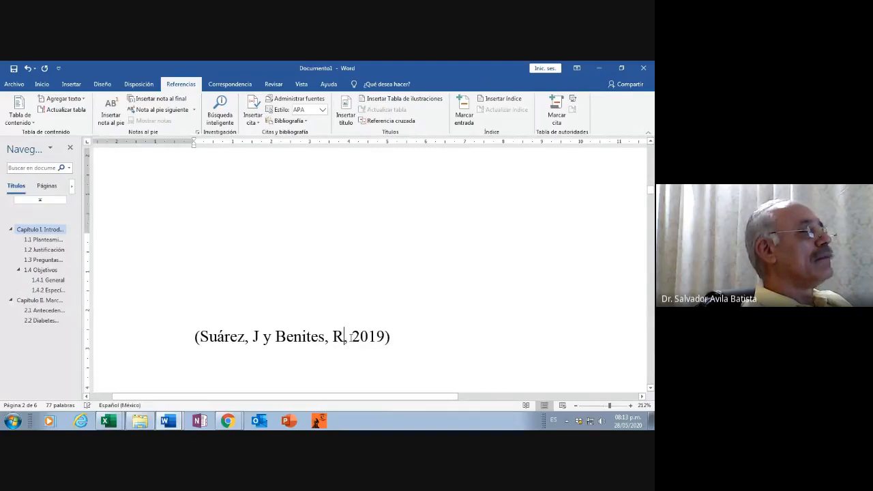
pyautogui.press('Delete')
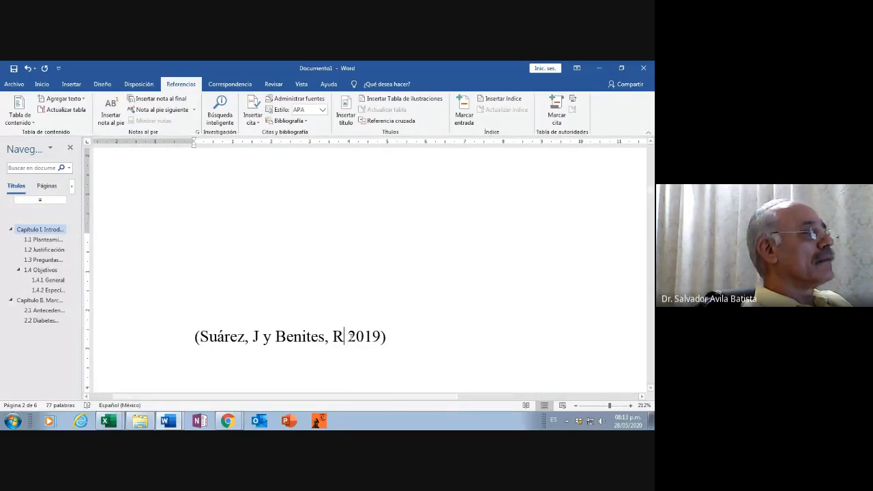
pyautogui.write(',')
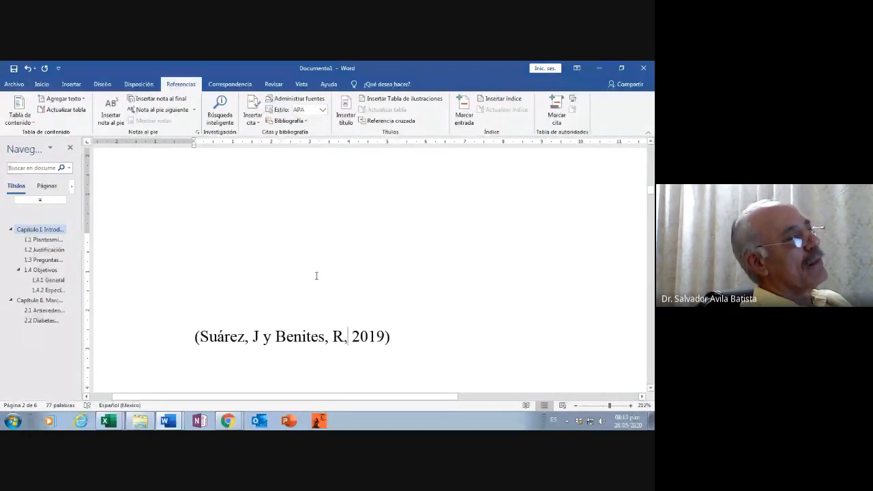
# Step: Add the line "Referencias bibliográficas" below section 2.2 Diabetes Mellitus
pyautogui.scroll(-3, 460, 307)
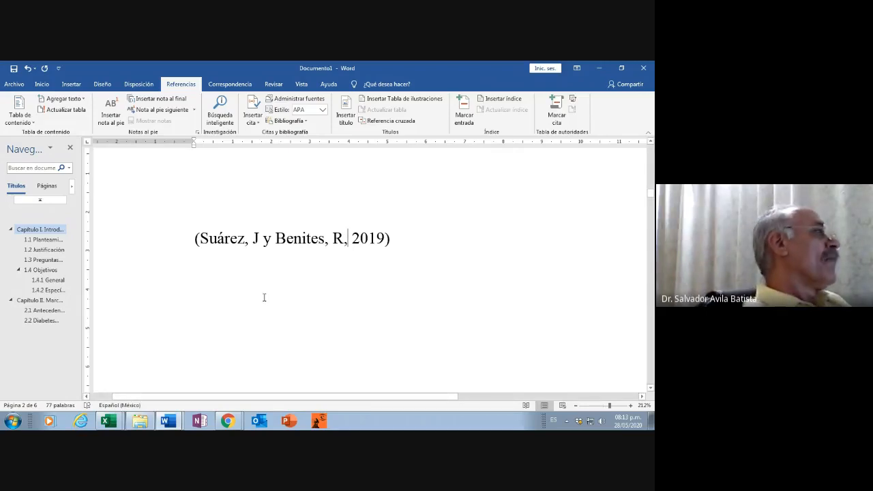
pyautogui.click(40, 320)
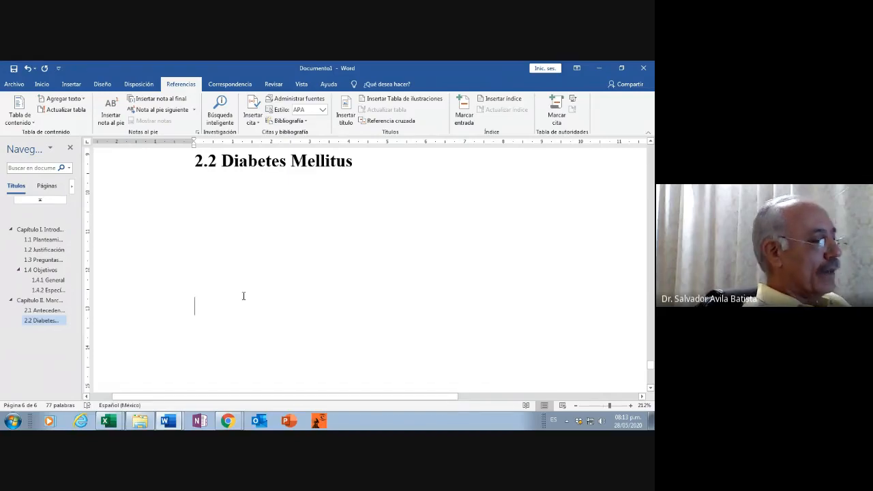
pyautogui.write('R')
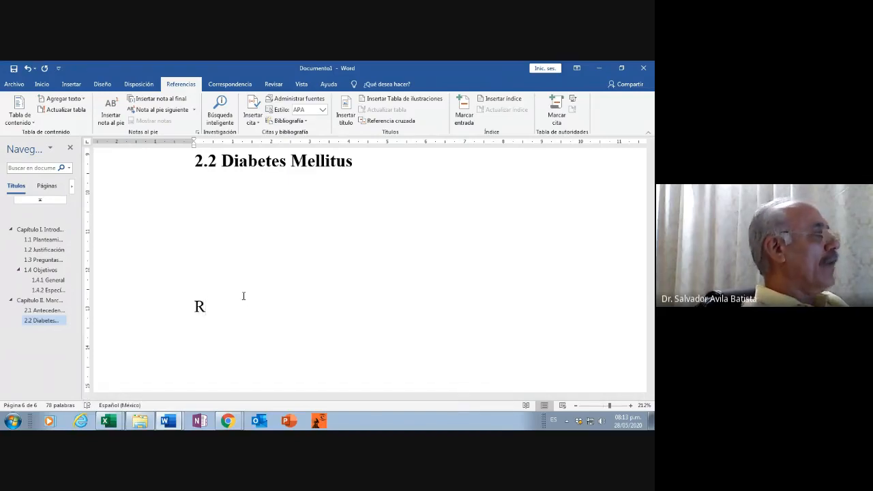
pyautogui.write('eferencia')
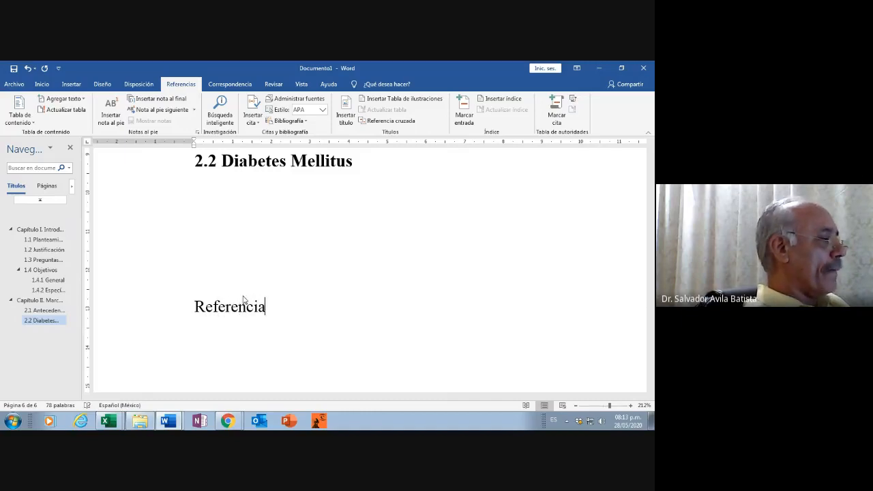
pyautogui.write('s bibliogr')
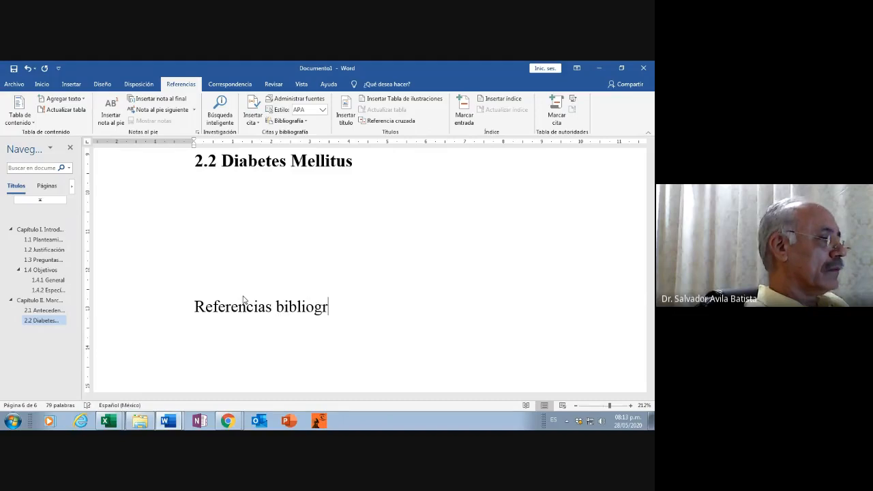
pyautogui.write('áficas')
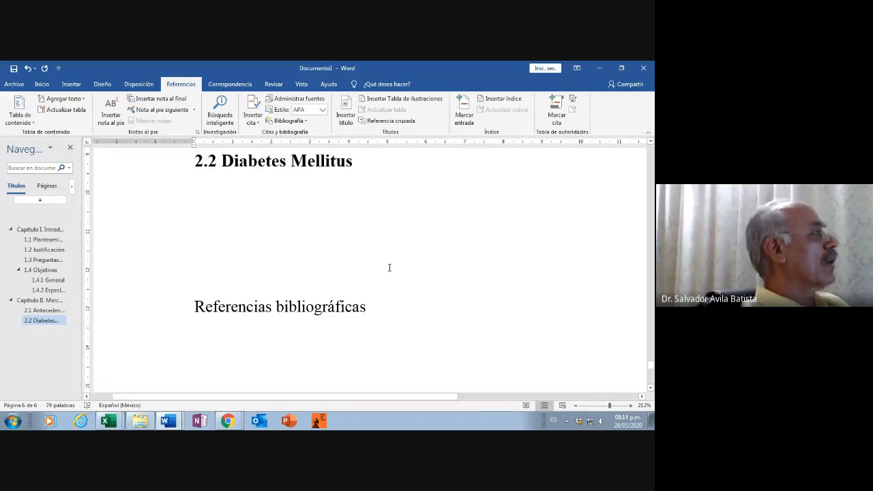
# Step: Apply the Título 1 style to the line "Referencias bibliográficas"
pyautogui.scroll(-1, 389, 267)
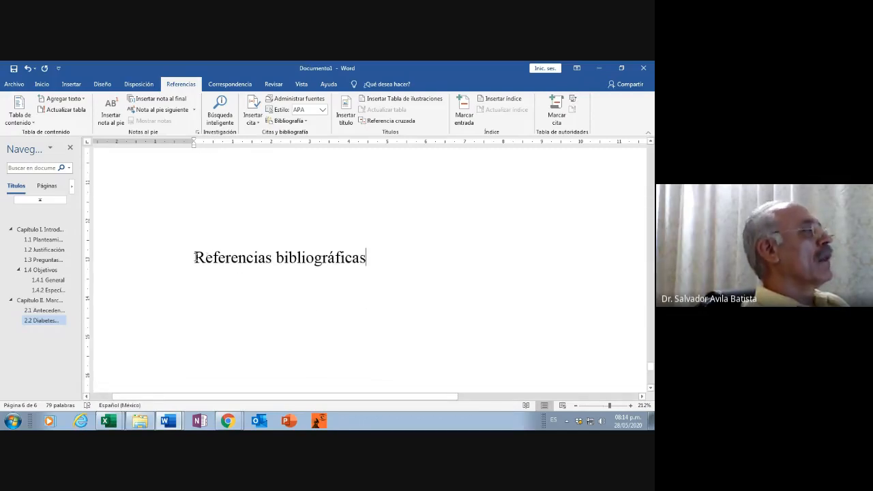
pyautogui.moveTo(196, 257); pyautogui.dragTo(373, 256)
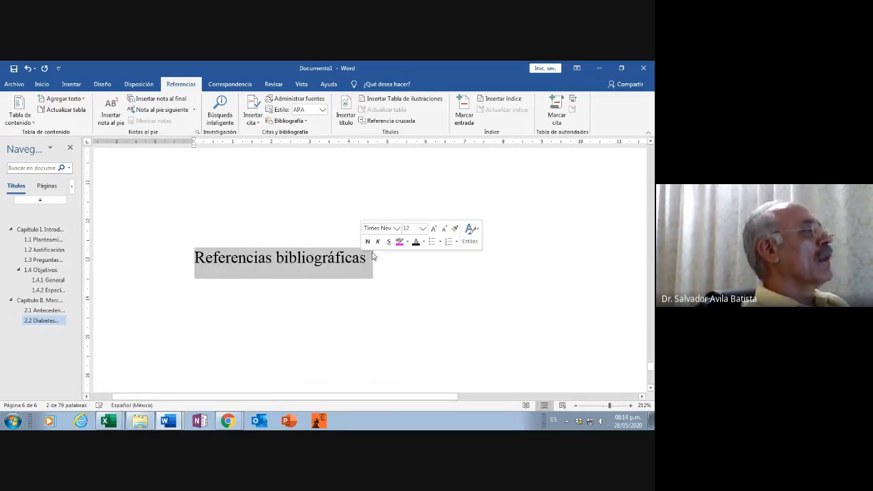
pyautogui.click(41, 85)
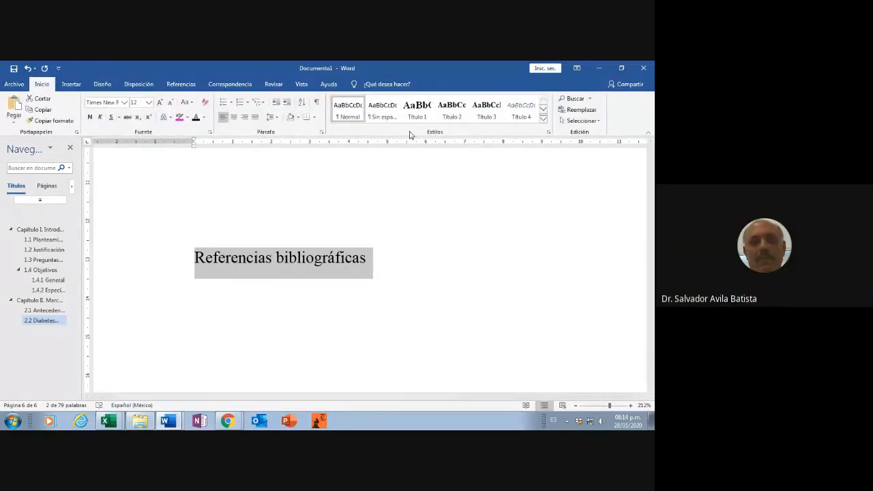
pyautogui.click(416, 109)
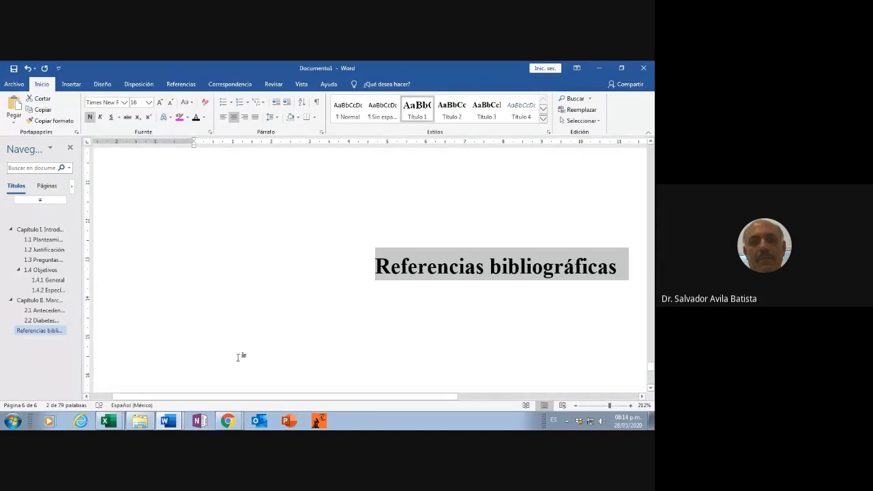
# Step: Insert an automatic bibliography in the built-in "Referencias" format below the "Referencias bibliográficas" heading
pyautogui.scroll(-3, 240, 351)
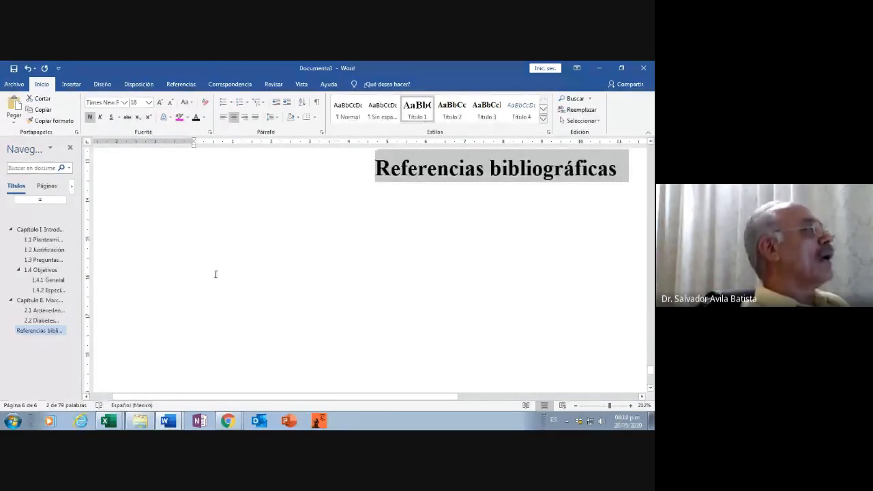
pyautogui.click(236, 267)
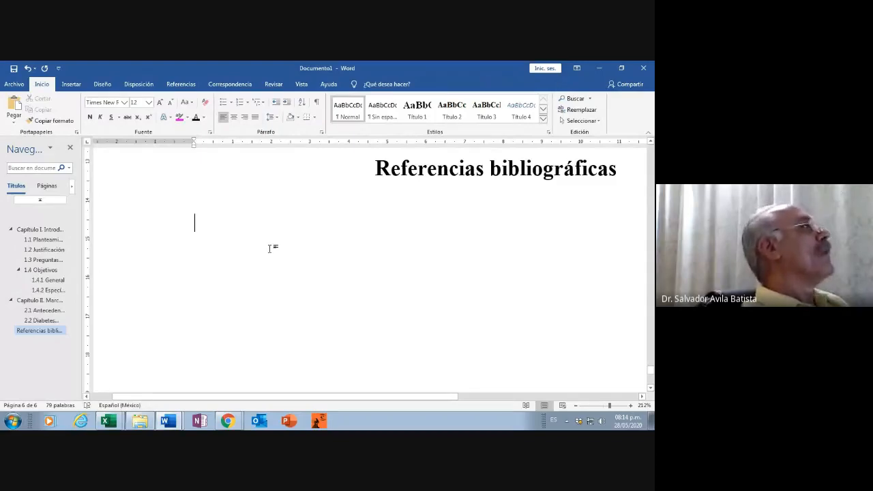
pyautogui.click(181, 85)
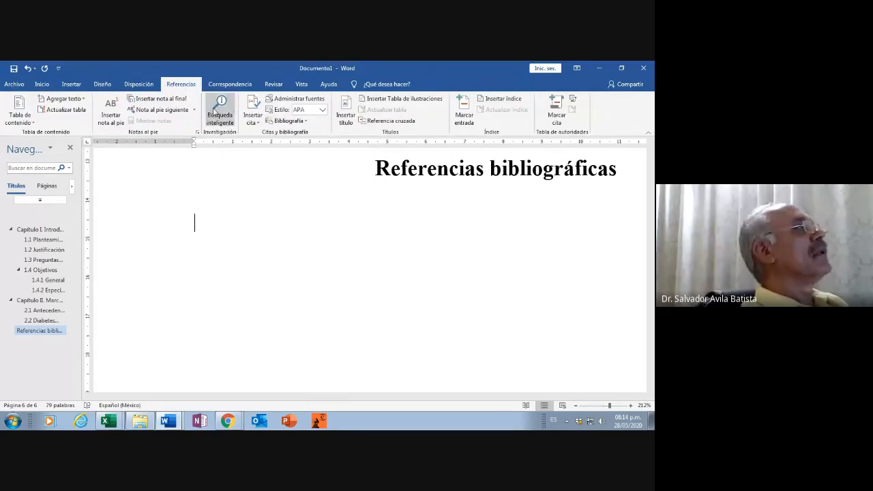
pyautogui.click(307, 123)
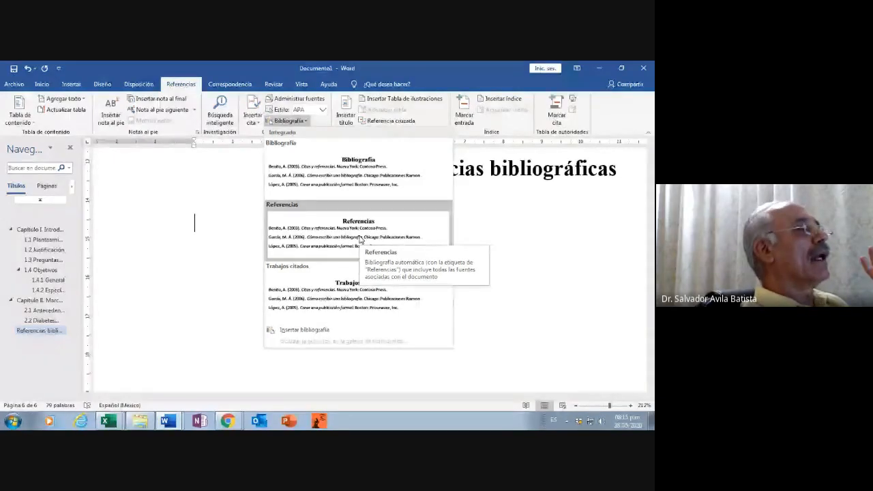
pyautogui.click(359, 238)
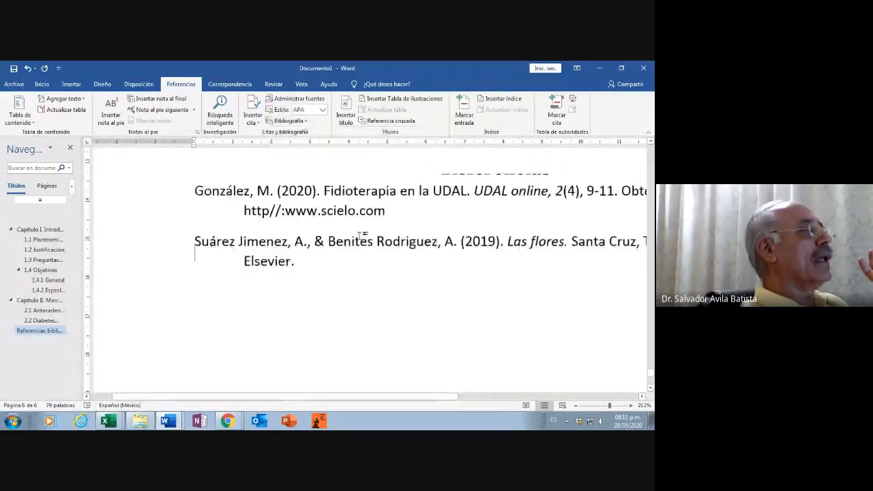
# Step: Replace "Obtenido" with "Recuperado" before the web address in the 2020 article's reference entry
pyautogui.scroll(1, 341, 237)
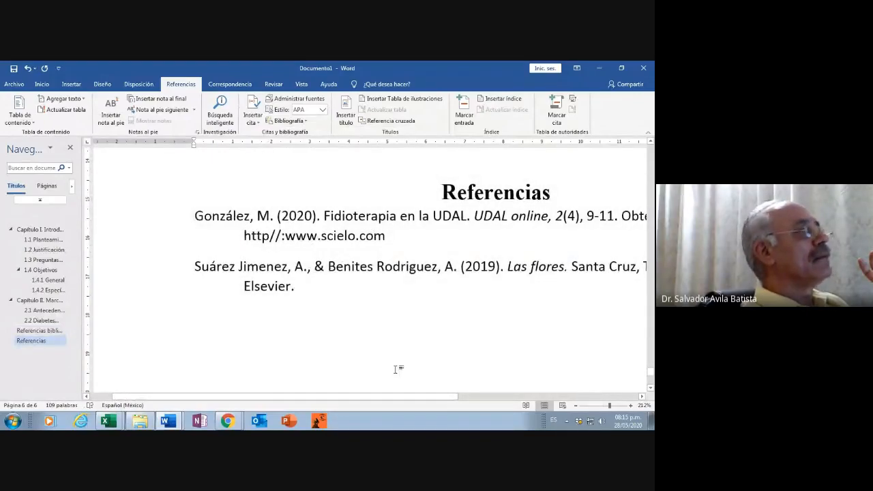
pyautogui.moveTo(393, 400)
pyautogui.mouseDown()
pyautogui.moveTo(476, 402)
pyautogui.moveTo(454, 402)
pyautogui.mouseUp()
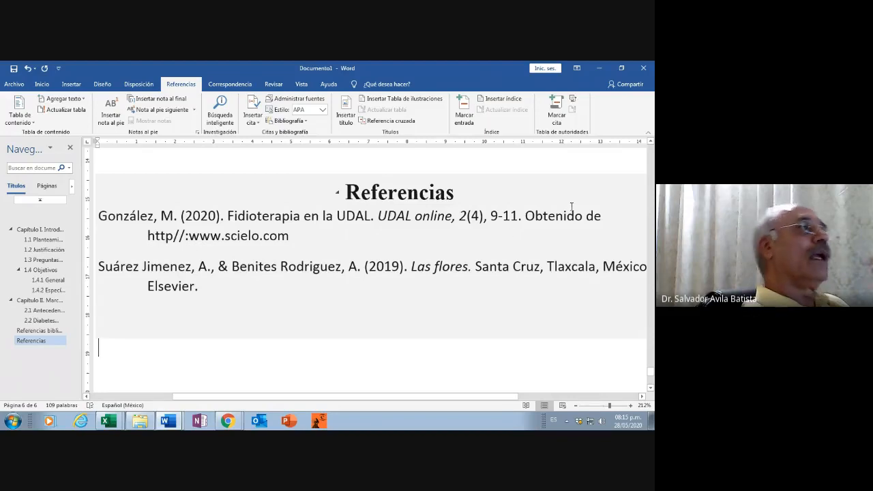
pyautogui.click(527, 216)
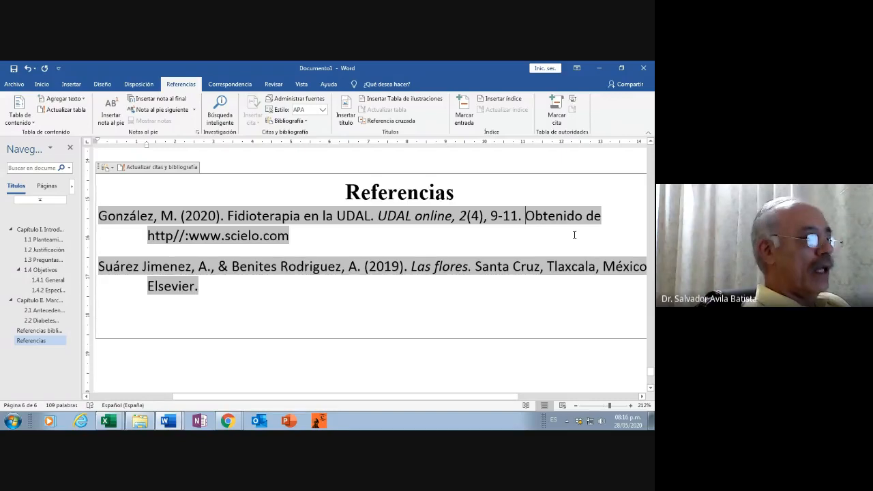
pyautogui.press('Delete')
pyautogui.press('Delete')
pyautogui.press('Delete')
pyautogui.press('Delete')
pyautogui.press('Delete')
pyautogui.press('Delete')
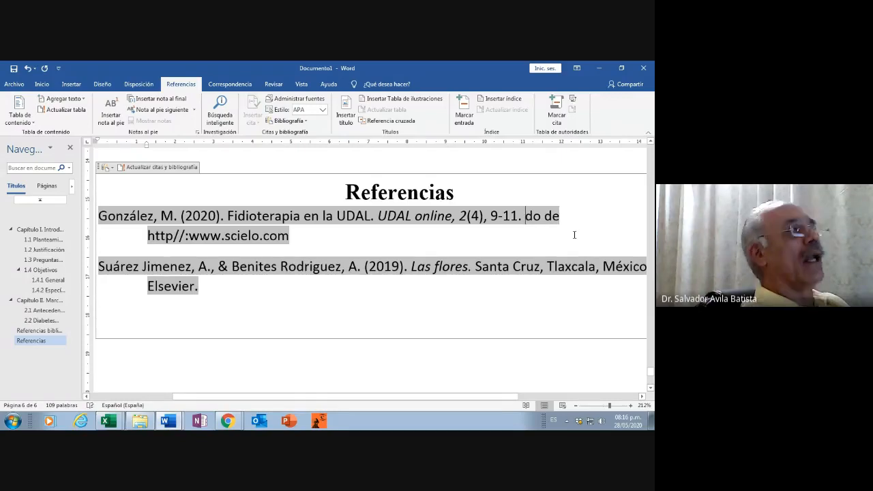
pyautogui.write('Re')
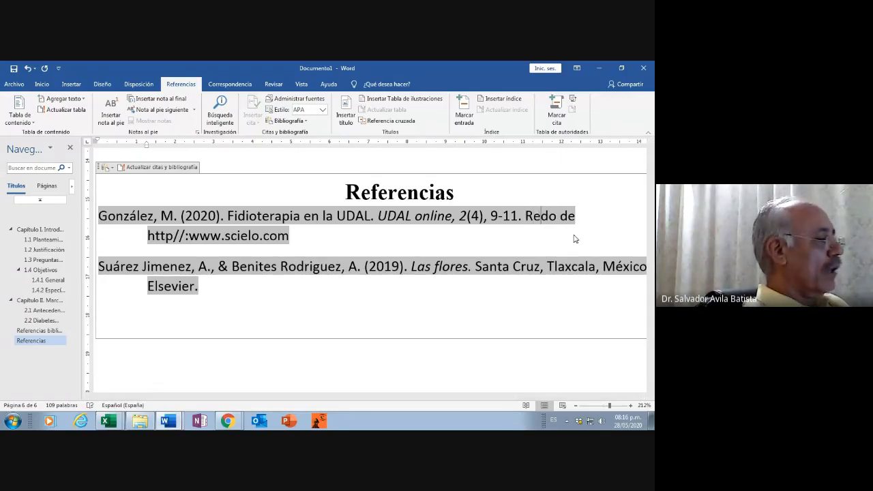
pyautogui.write('cuper')
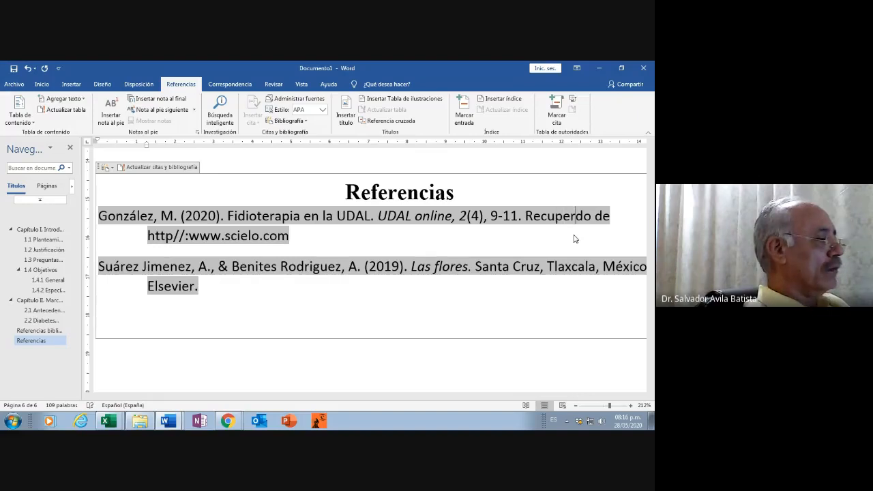
pyautogui.write('ad')
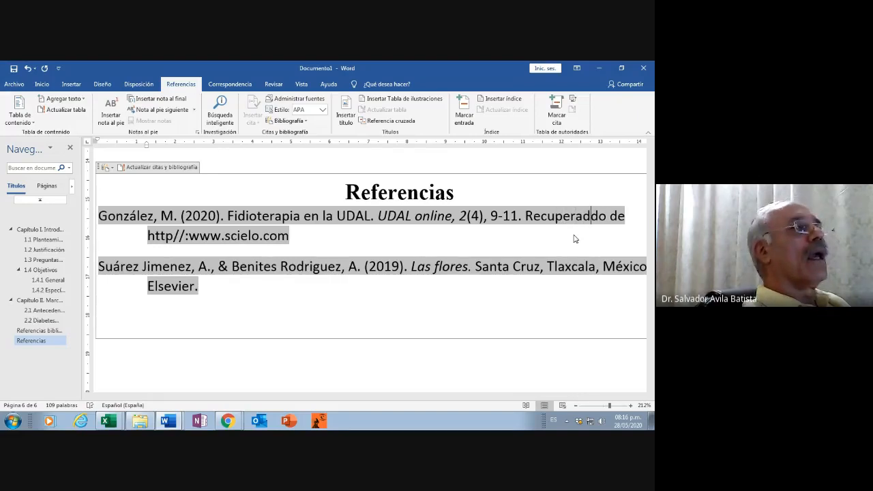
pyautogui.press('Delete')
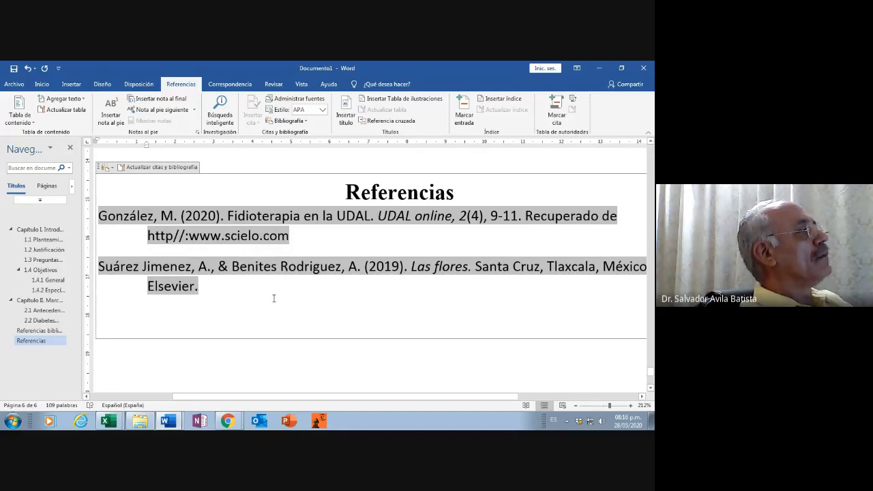
# Step: Rewrite the first author of "Las flores" in the reference list as first surname, comma, then initials "J. A."
pyautogui.scroll(-1, 273, 298)
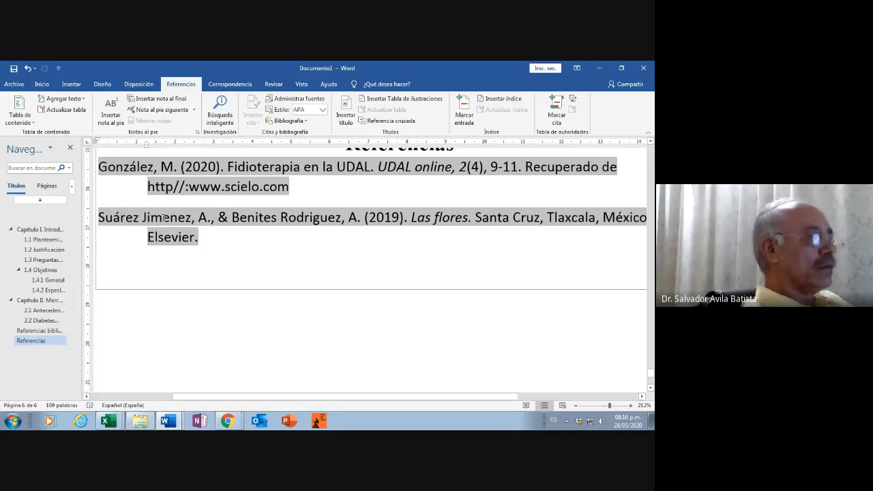
pyautogui.click(164, 216)
pyautogui.press('BackSpace')
pyautogui.press('BackSpace')
pyautogui.press('BackSpace')
pyautogui.press('Delete')
pyautogui.press('Delete')
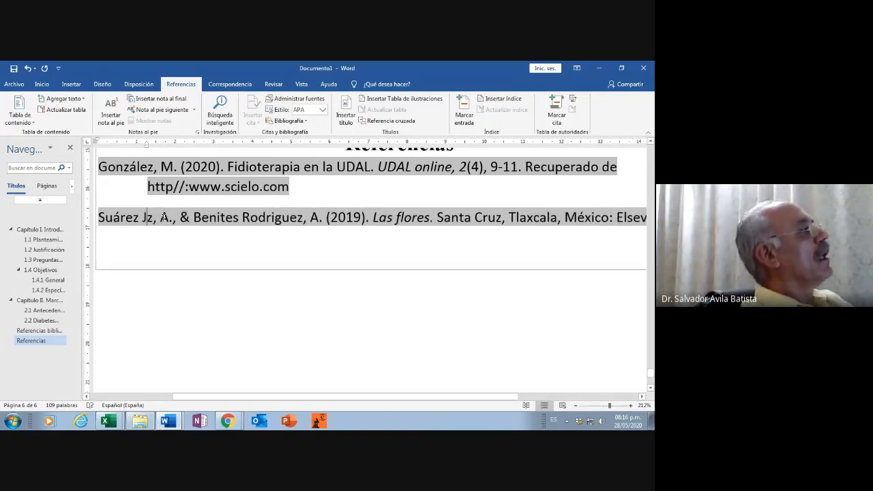
pyautogui.press('Delete')
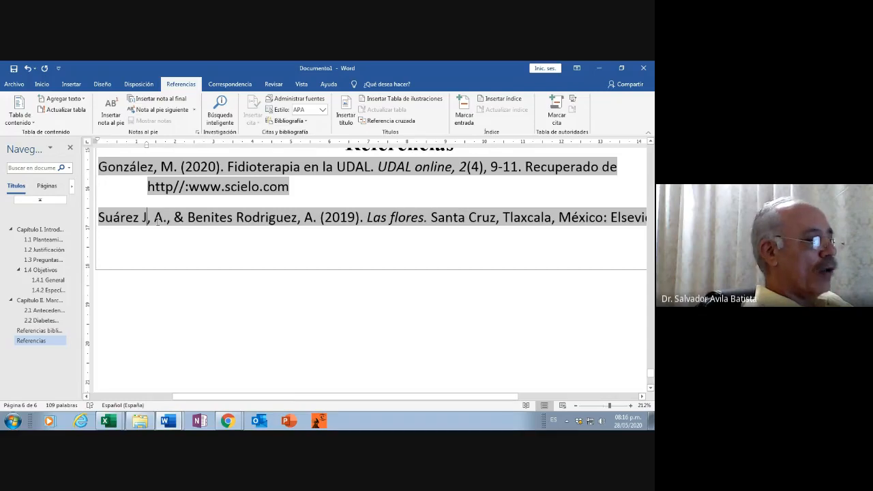
pyautogui.press('BackSpace')
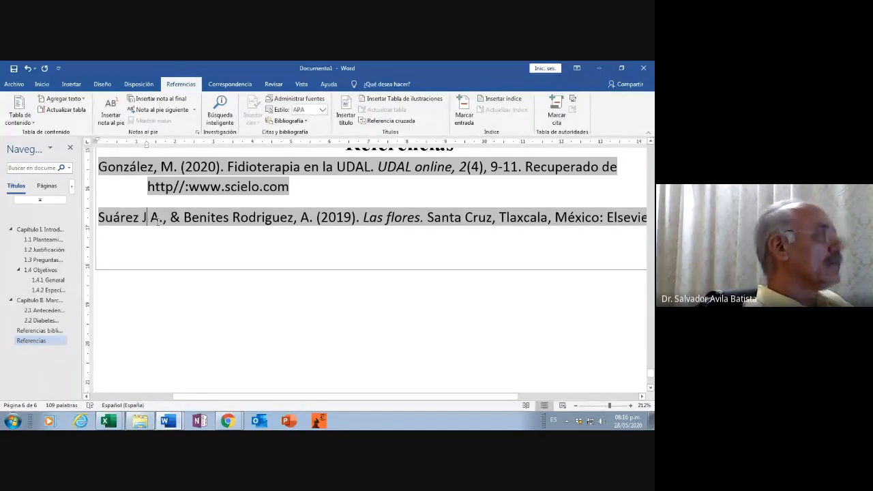
pyautogui.write('.')
pyautogui.click(140, 220)
pyautogui.write(',')
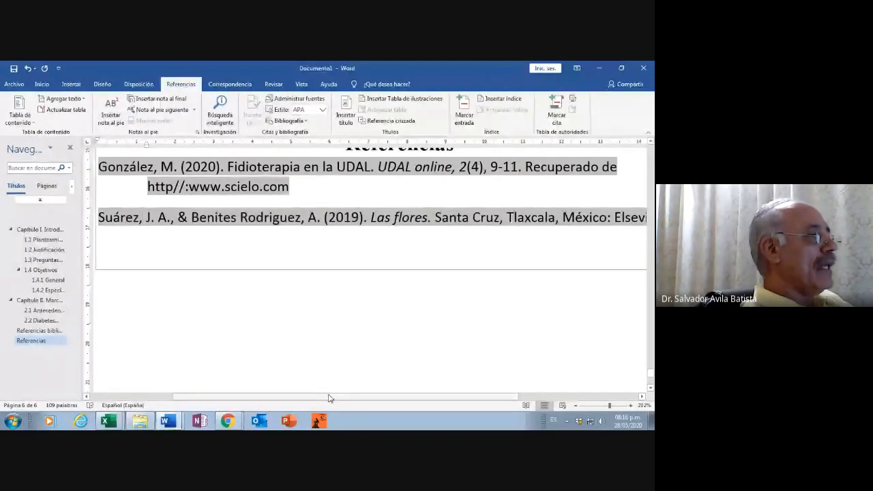
pyautogui.moveTo(327, 397)
pyautogui.mouseDown()
pyautogui.moveTo(361, 402)
pyautogui.moveTo(325, 405)
pyautogui.mouseUp()
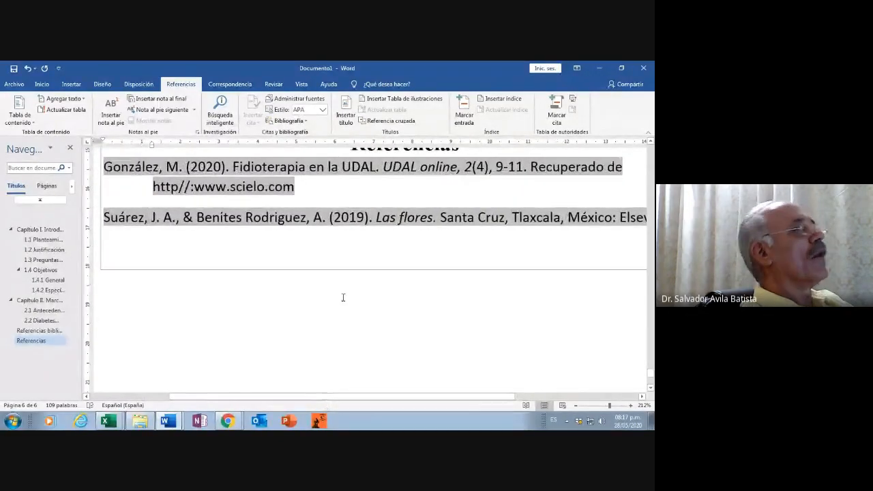
pyautogui.scroll(1, 343, 297)
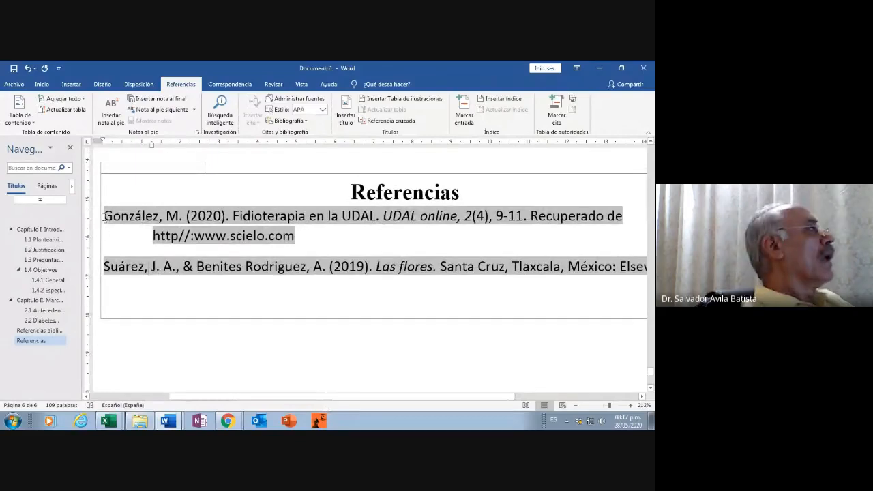
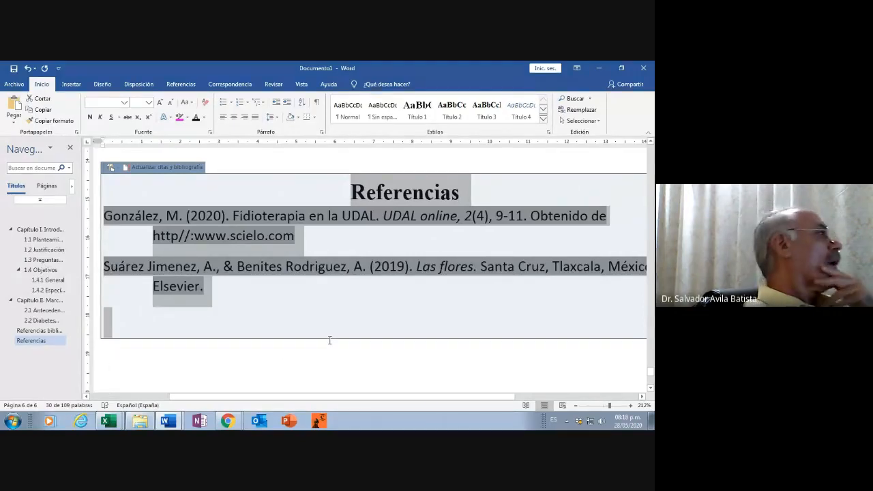
pyautogui.scroll(3, 330, 340)
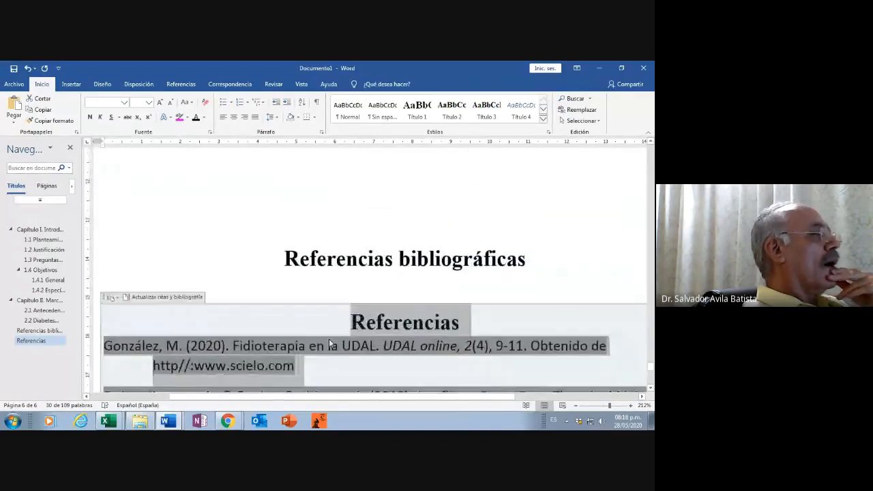
pyautogui.scroll(-3, 329, 343)
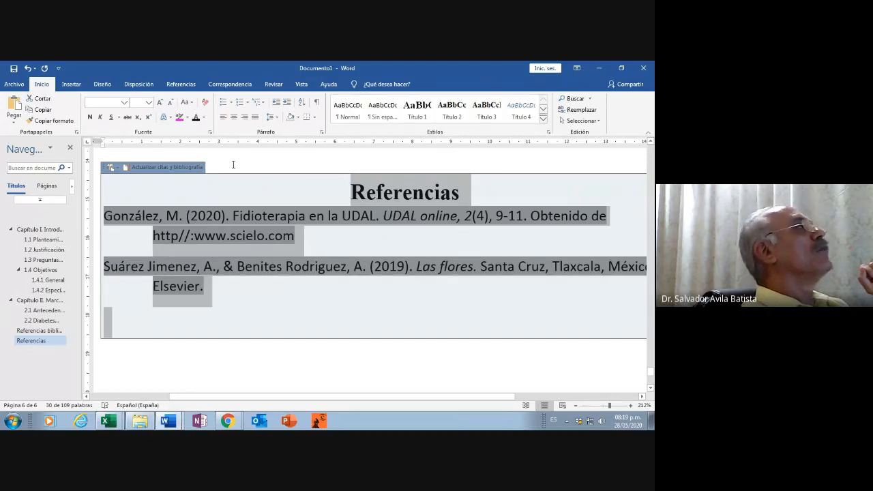
# Step: Correct the 2020 article's title to "Fisioterapia en la UDAL" in both source lists and update the document's citations and bibliography
pyautogui.click(179, 86)
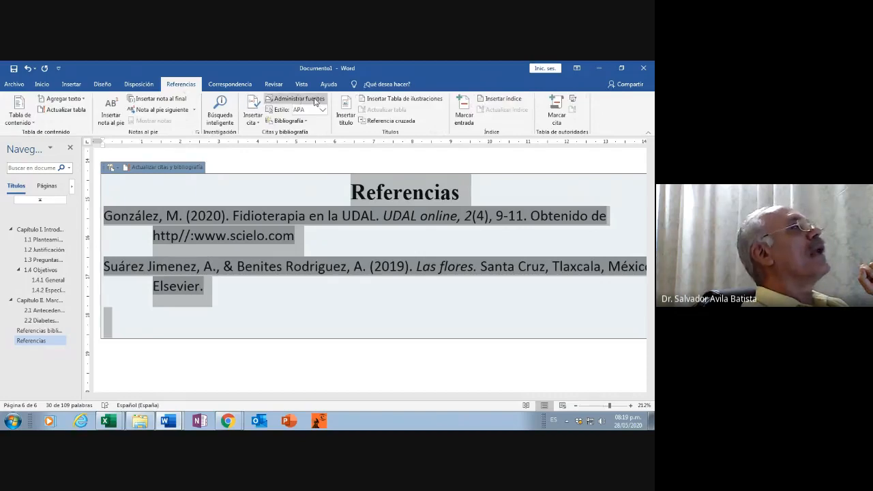
pyautogui.click(312, 99)
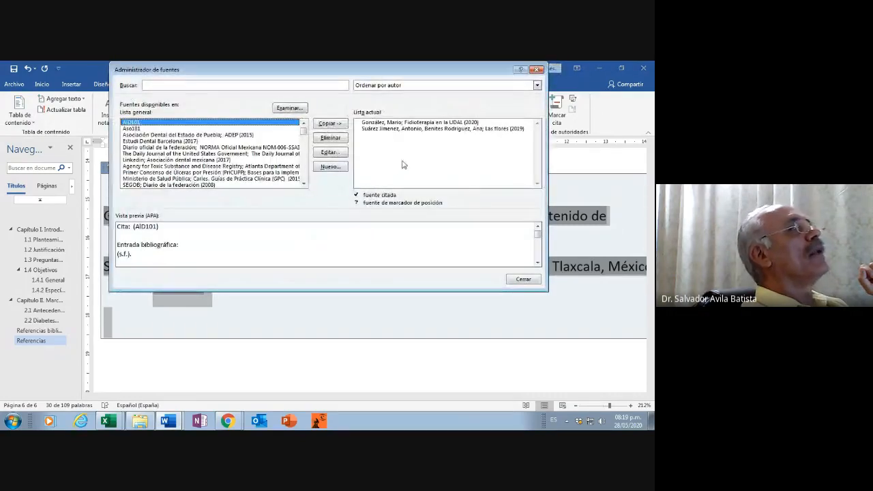
pyautogui.click(393, 124)
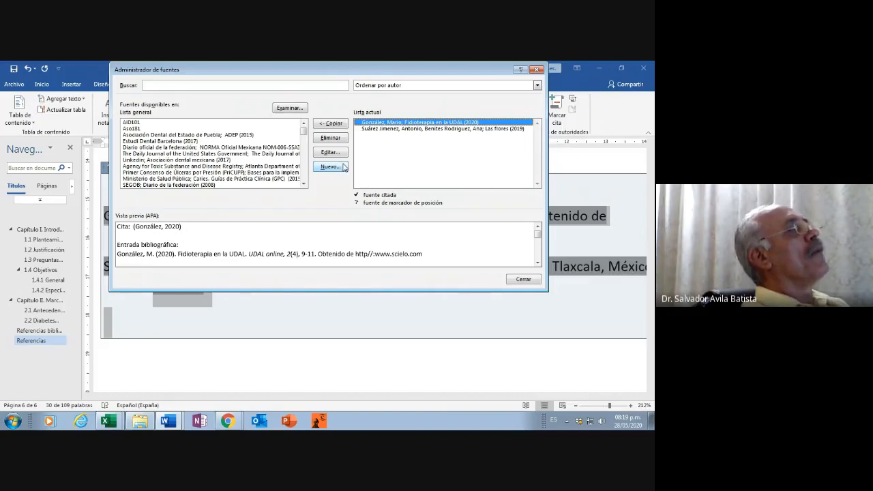
pyautogui.click(331, 154)
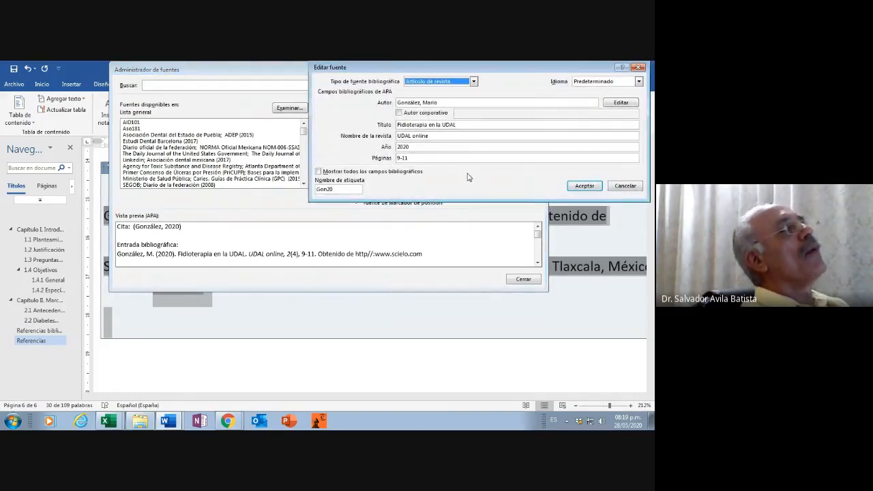
pyautogui.click(405, 125)
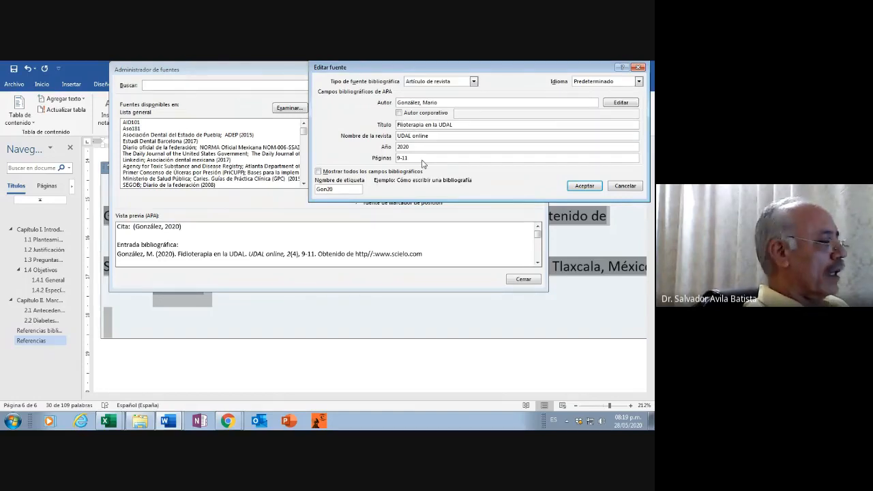
pyautogui.click(585, 187)
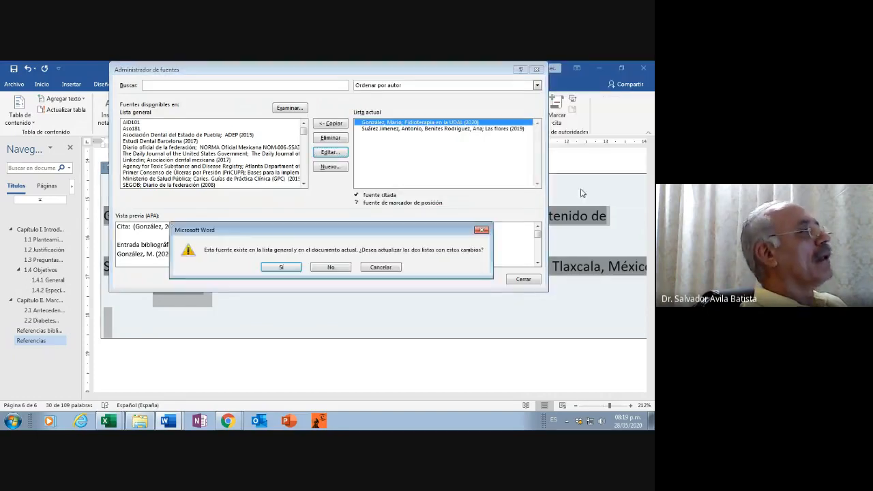
pyautogui.click(289, 270)
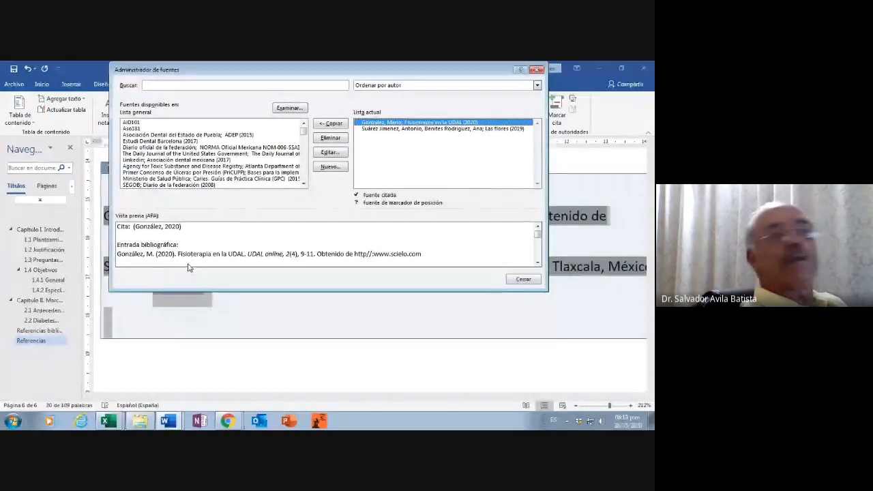
pyautogui.click(523, 280)
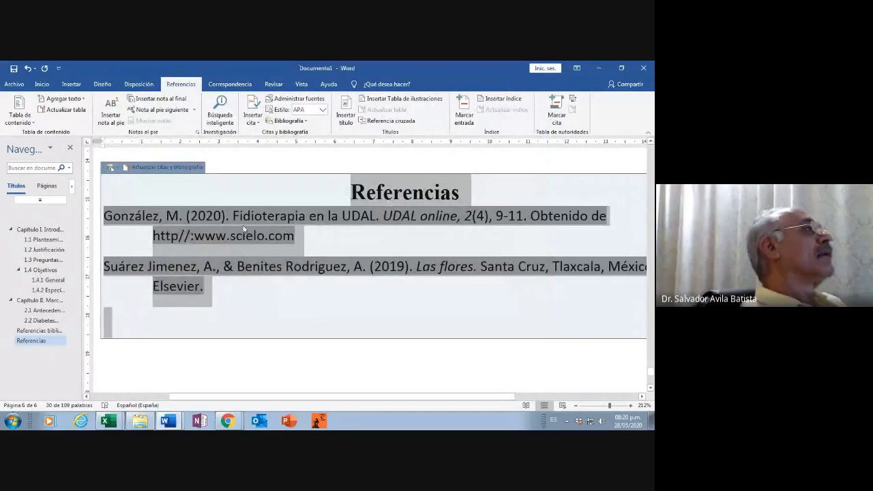
pyautogui.click(163, 167)
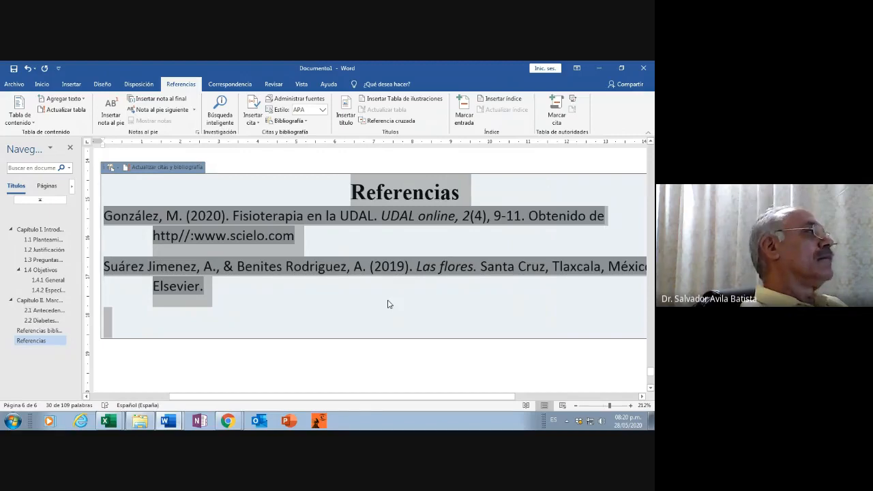
# Step: Return to the start of the document and insert an empty line above the "Índice" title of the table of contents
pyautogui.scroll(3, 389, 304)
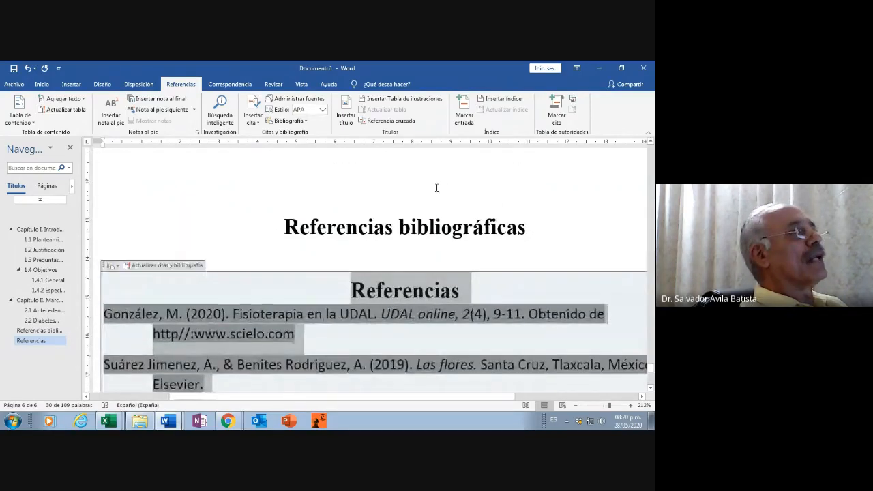
pyautogui.click(436, 188)
pyautogui.scroll(5, 436, 213)
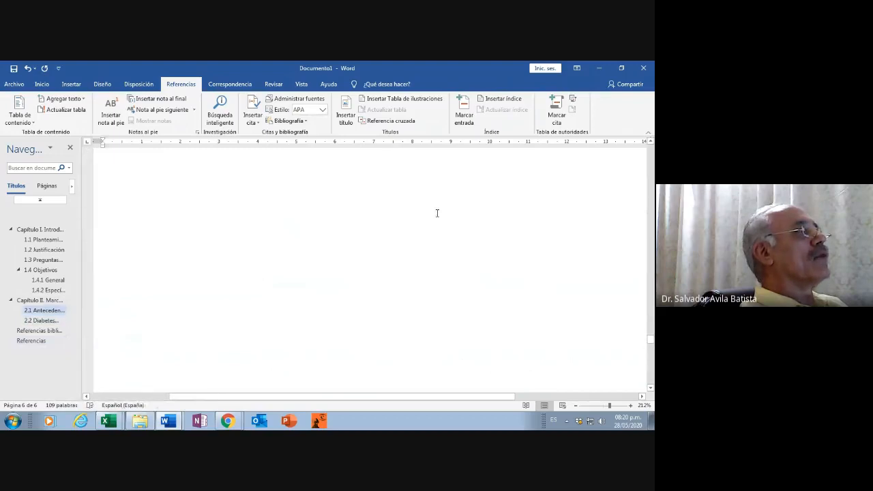
pyautogui.scroll(2, 437, 213)
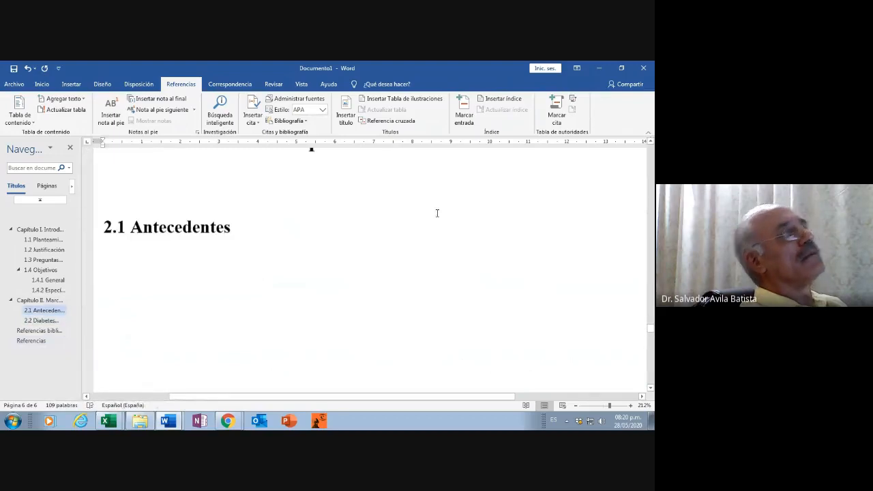
pyautogui.scroll(3, 437, 212)
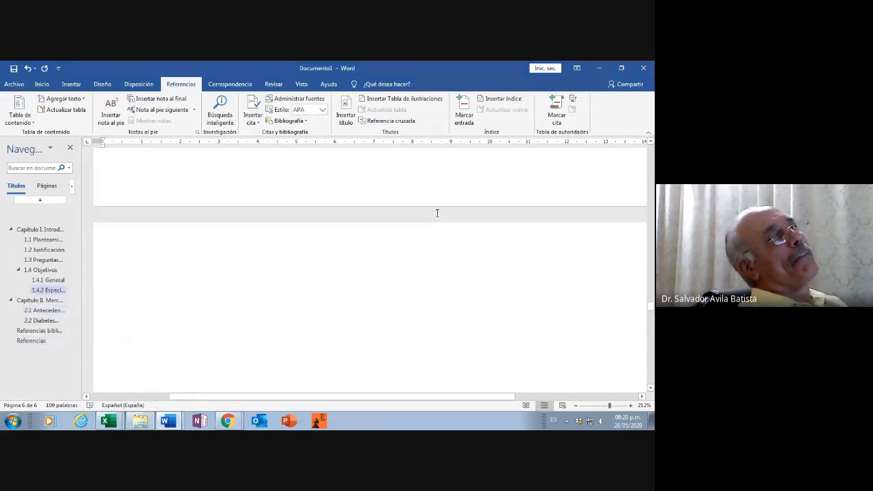
pyautogui.scroll(15, 437, 213)
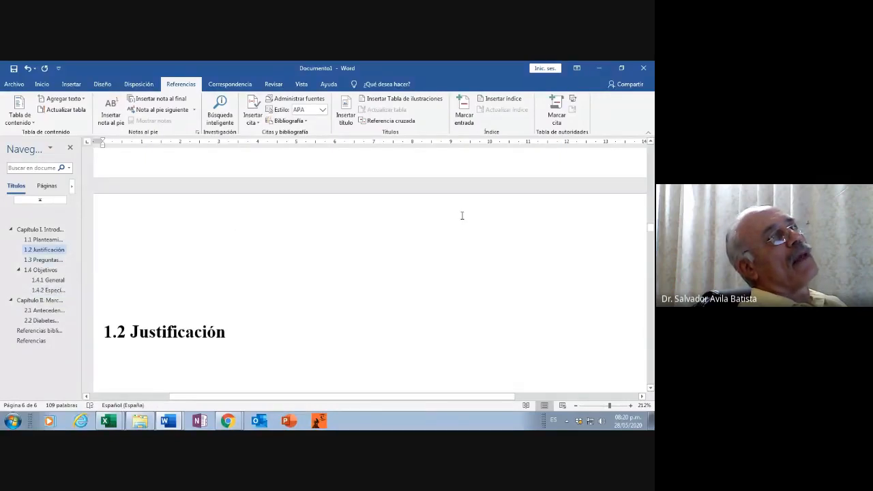
pyautogui.scroll(10, 462, 216)
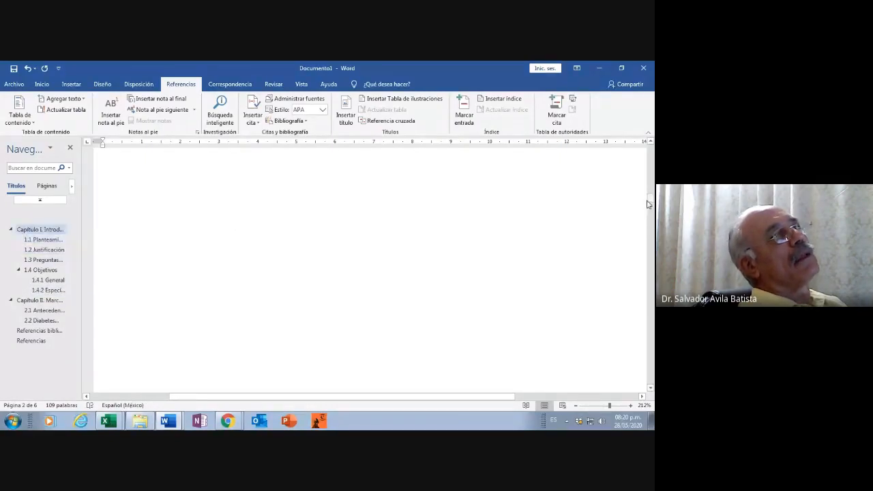
pyautogui.moveTo(648, 204); pyautogui.dragTo(650, 153)
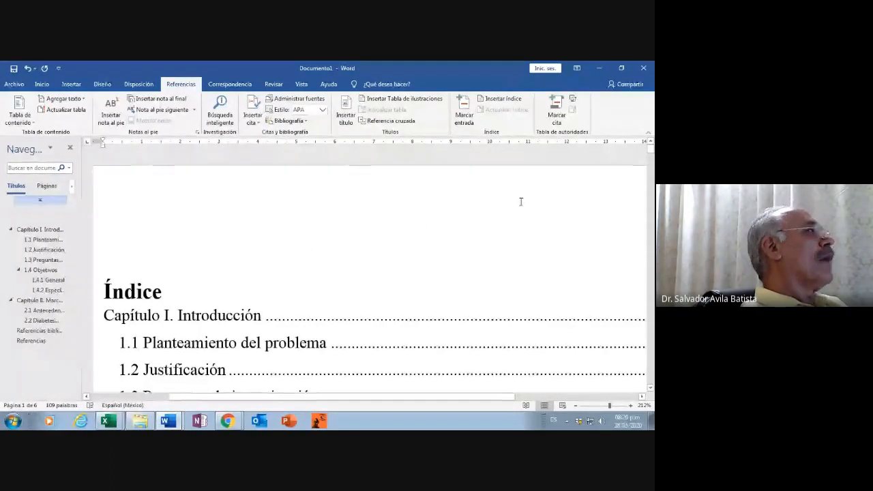
pyautogui.click(107, 220)
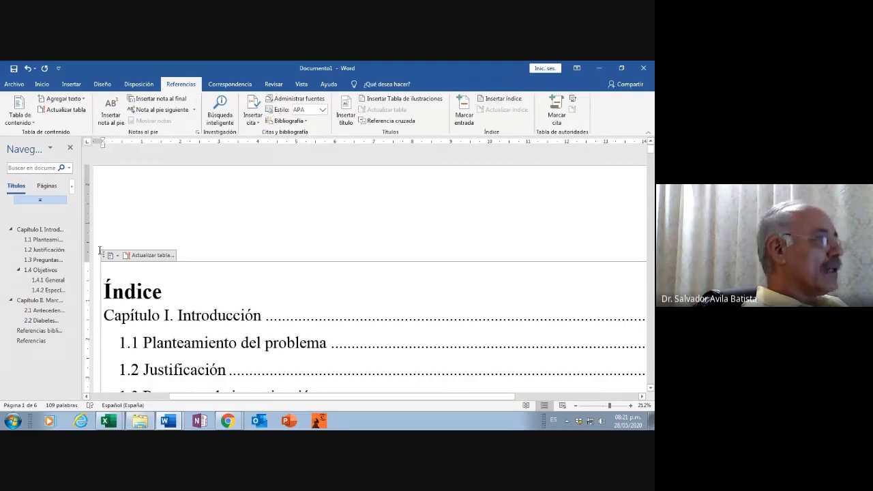
pyautogui.press('Return')
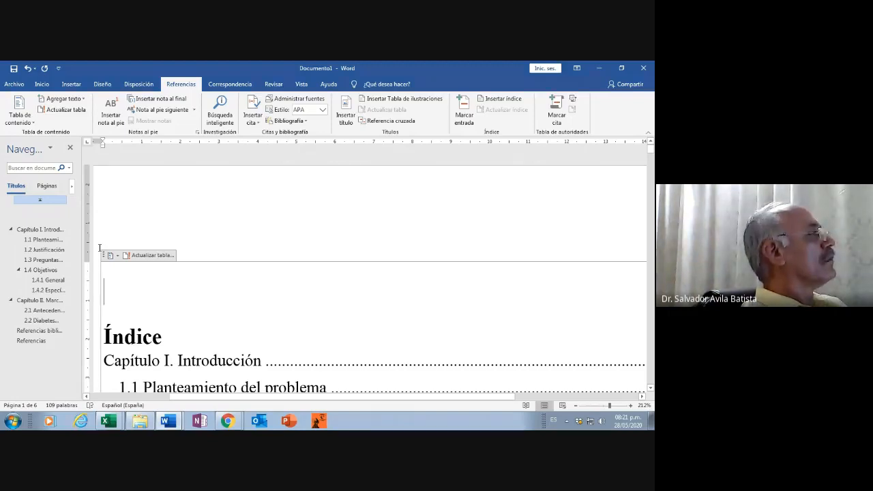
pyautogui.click(93, 304)
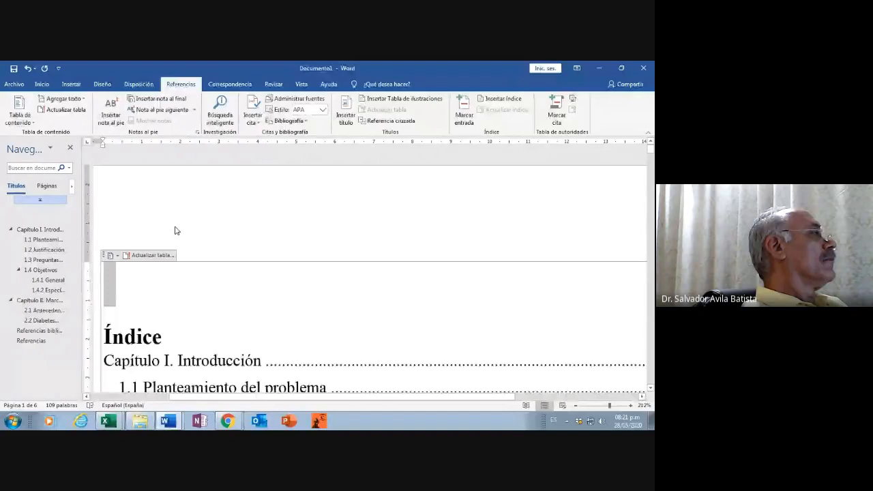
pyautogui.scroll(-8, 175, 227)
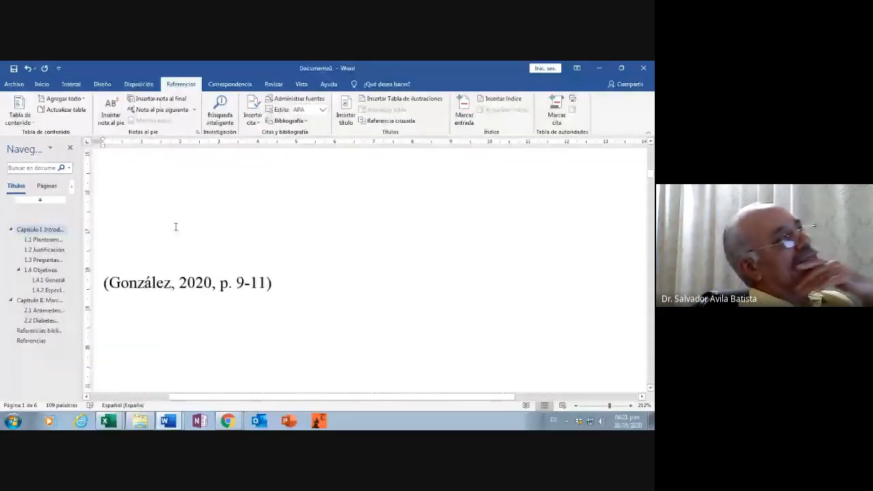
pyautogui.scroll(5, 175, 227)
pyautogui.scroll(5, 326, 259)
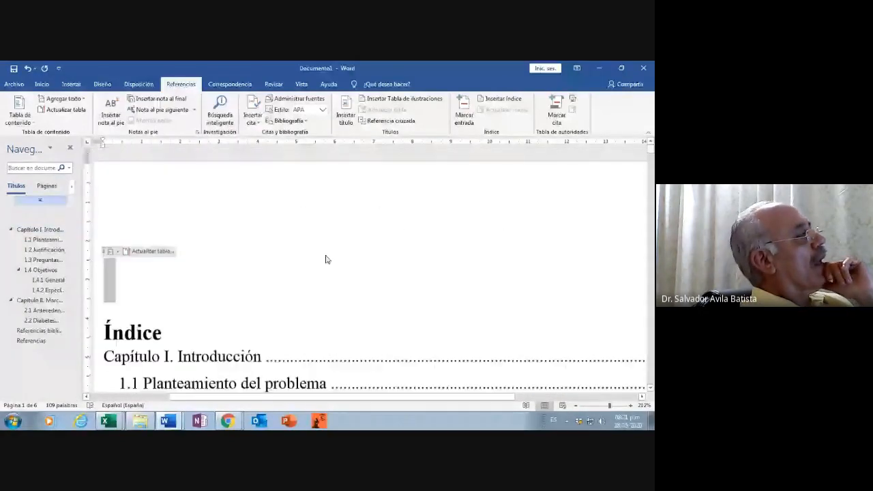
pyautogui.click(307, 243)
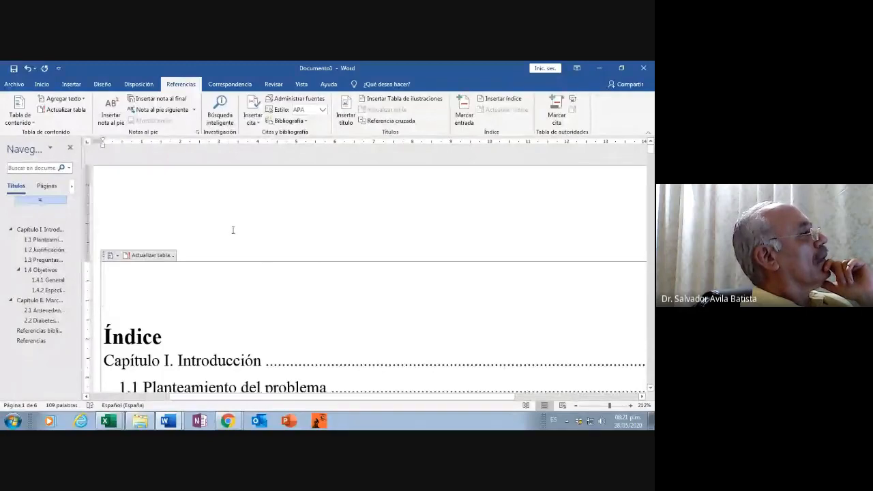
pyautogui.click(103, 255)
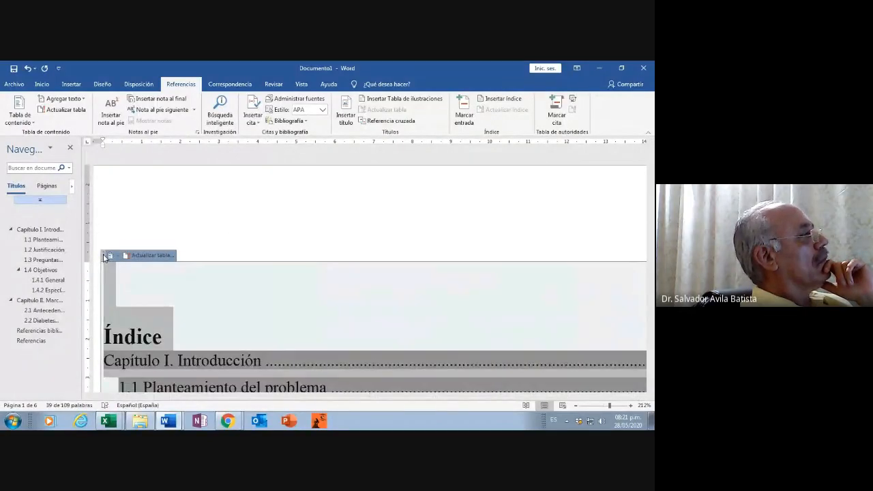
pyautogui.click(102, 250)
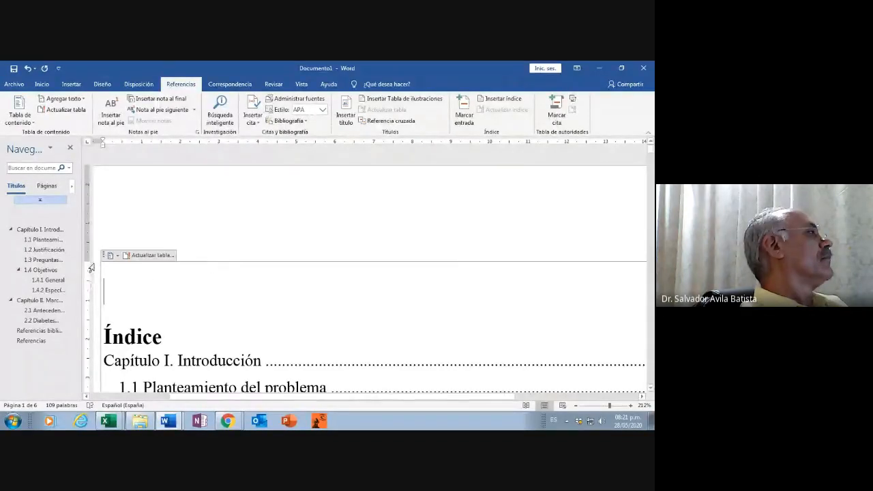
pyautogui.moveTo(91, 268); pyautogui.dragTo(275, 397)
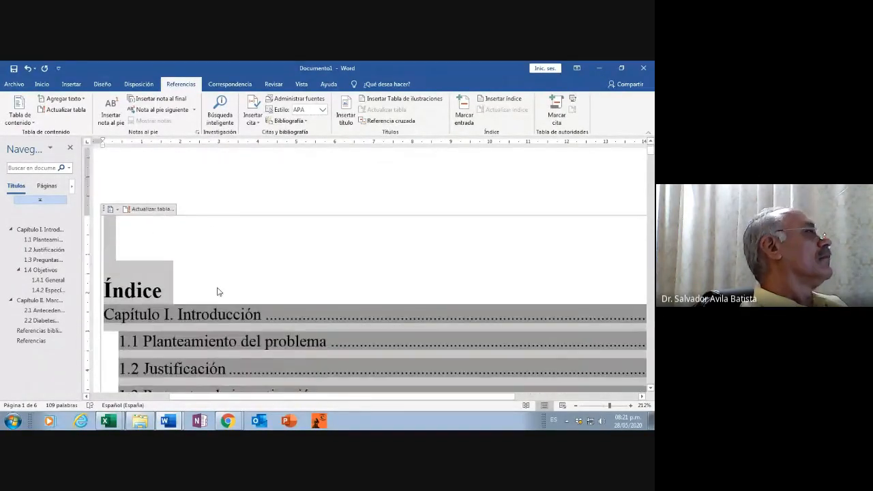
pyautogui.moveTo(173, 261); pyautogui.dragTo(132, 328)
pyautogui.click(164, 257)
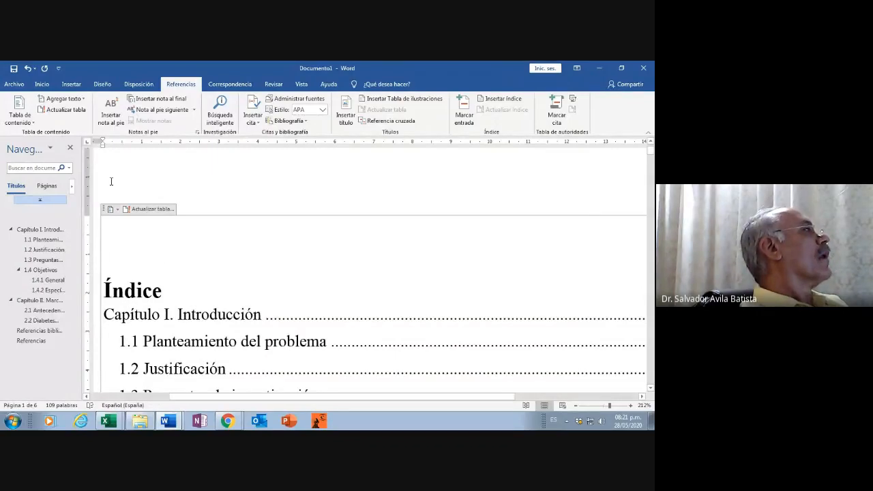
pyautogui.scroll(2, 173, 202)
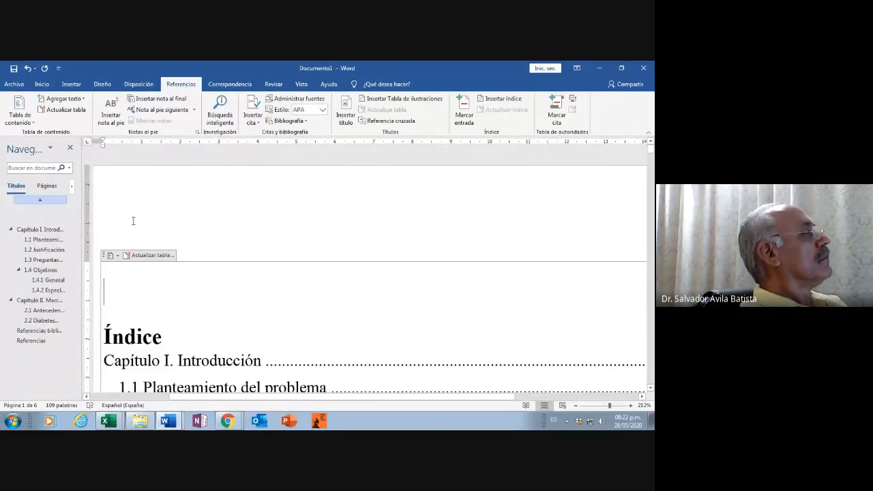
pyautogui.scroll(-2, 133, 220)
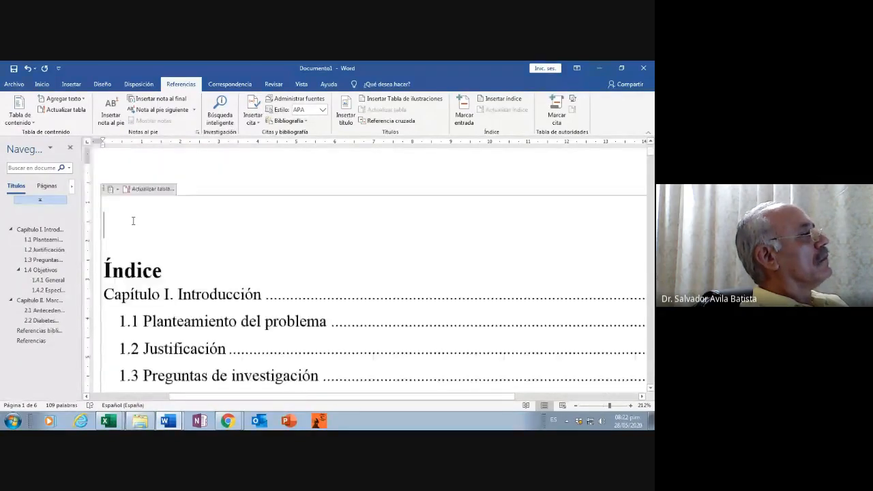
pyautogui.scroll(-10, 134, 222)
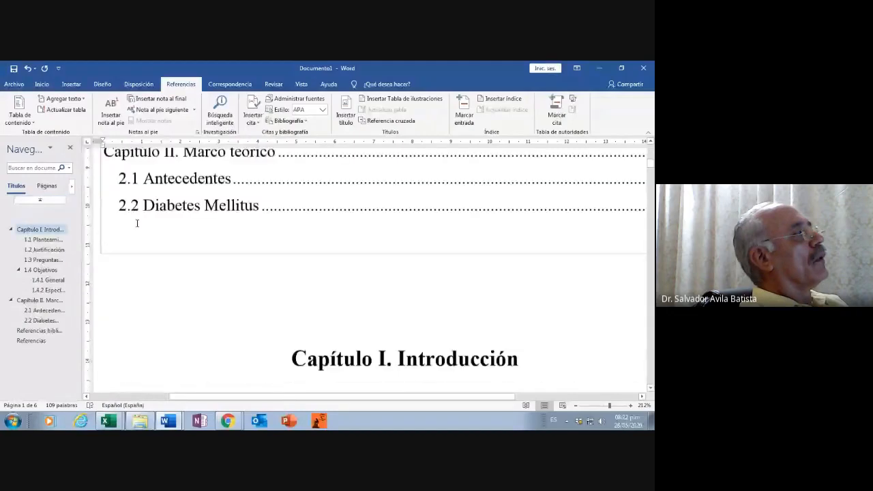
pyautogui.scroll(-5, 137, 223)
# Step: Add a series of empty lines between the table of contents and the "Capítulo I. Introducción" heading to move the heading down the page
pyautogui.click(117, 333)
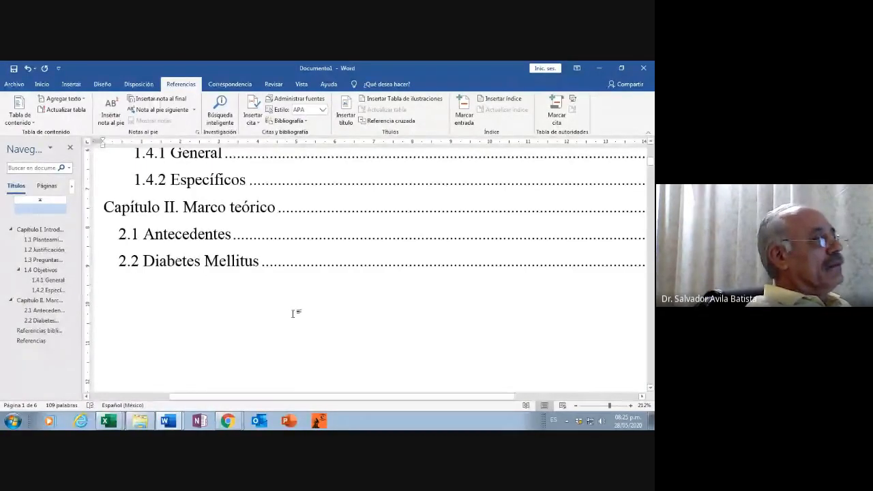
pyautogui.scroll(-5, 304, 312)
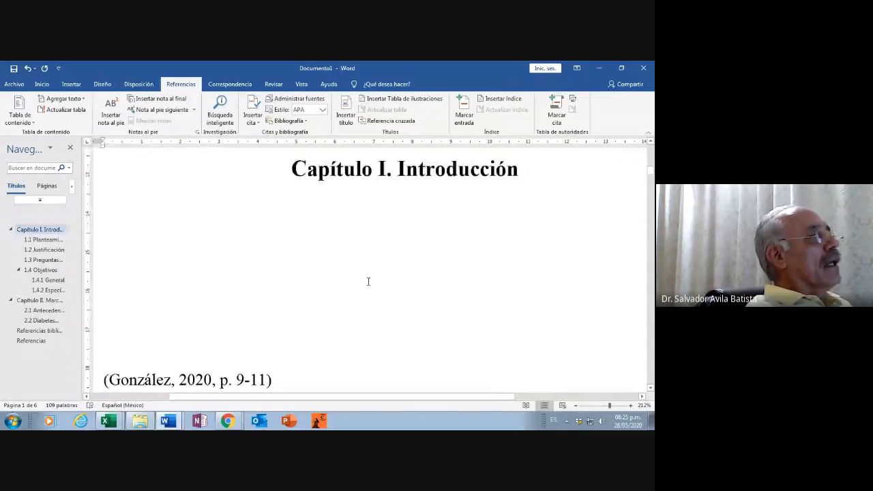
pyautogui.scroll(3, 368, 282)
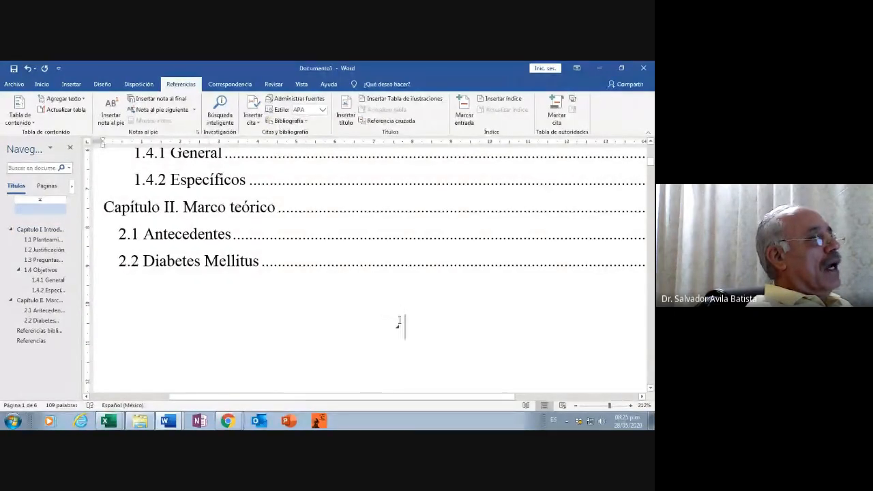
pyautogui.scroll(-2, 382, 321)
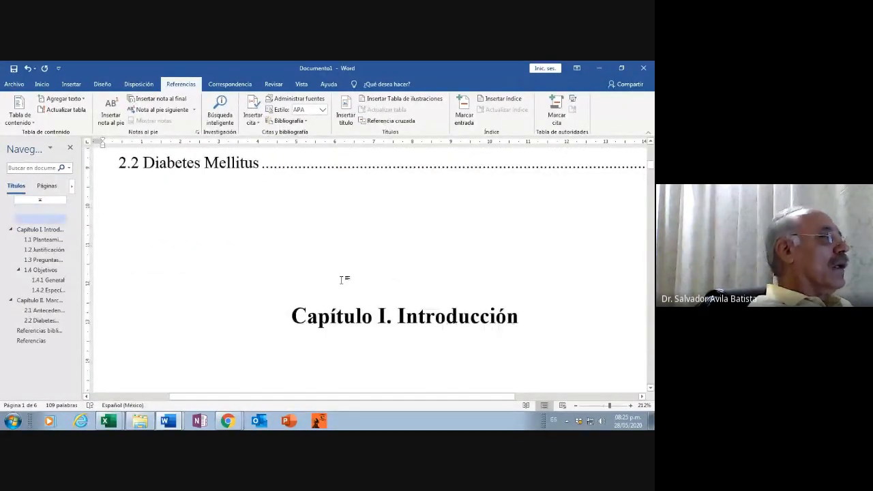
pyautogui.press('Return')
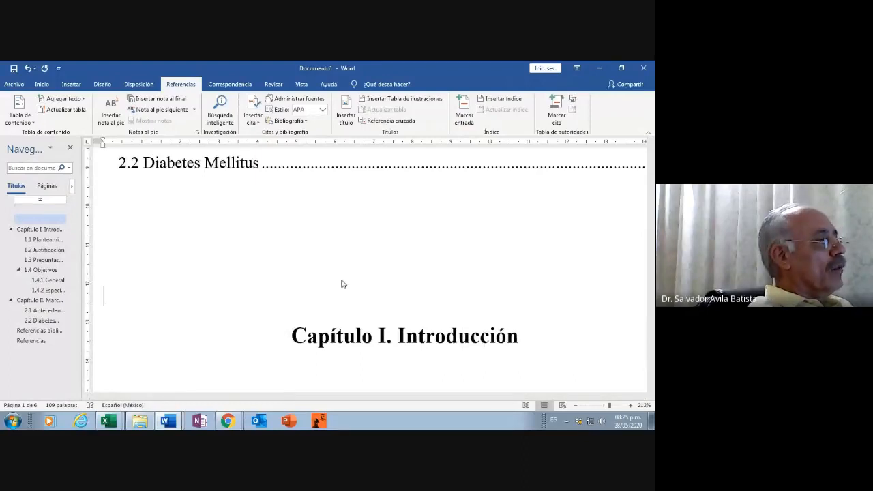
pyautogui.press('Return')
pyautogui.press('Return')
pyautogui.press('Return')
pyautogui.press('Return')
pyautogui.press('Return')
pyautogui.press('Return')
pyautogui.scroll(-2, 548, 274)
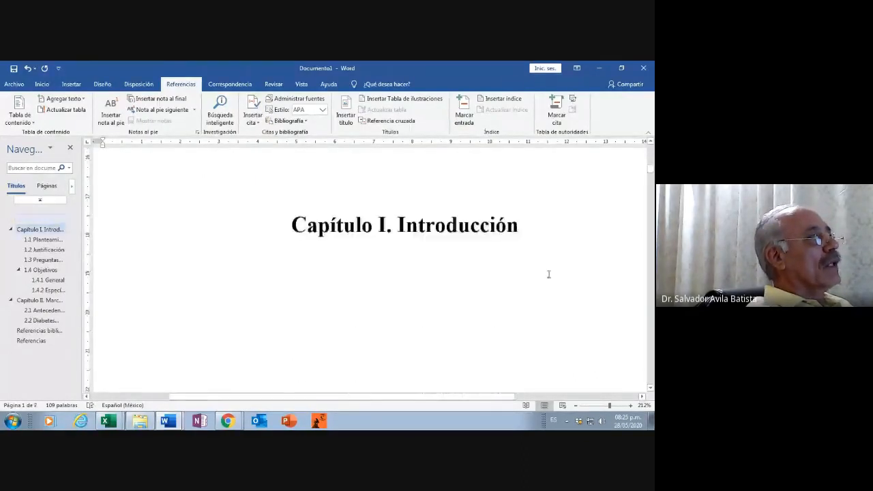
pyautogui.scroll(1, 549, 274)
pyautogui.click(326, 222)
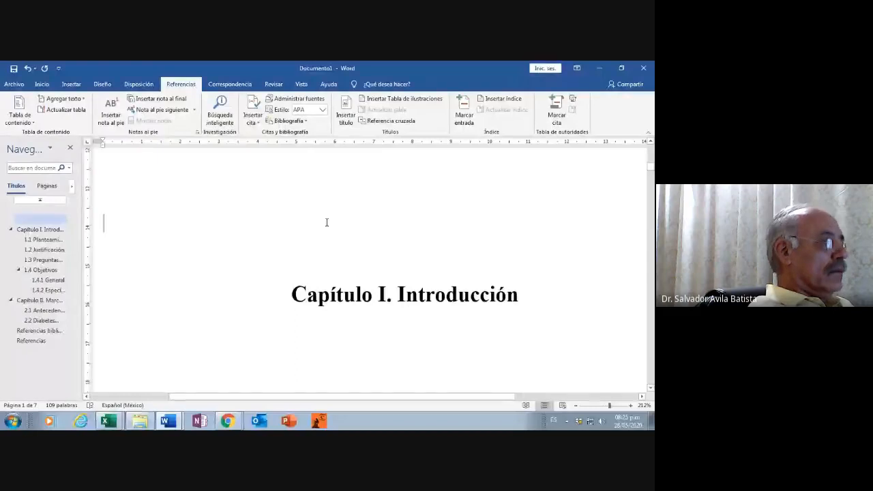
pyautogui.press('Return')
pyautogui.press('Return')
pyautogui.press('Return')
pyautogui.press('Return')
pyautogui.press('Return')
pyautogui.press('Return')
pyautogui.press('Return')
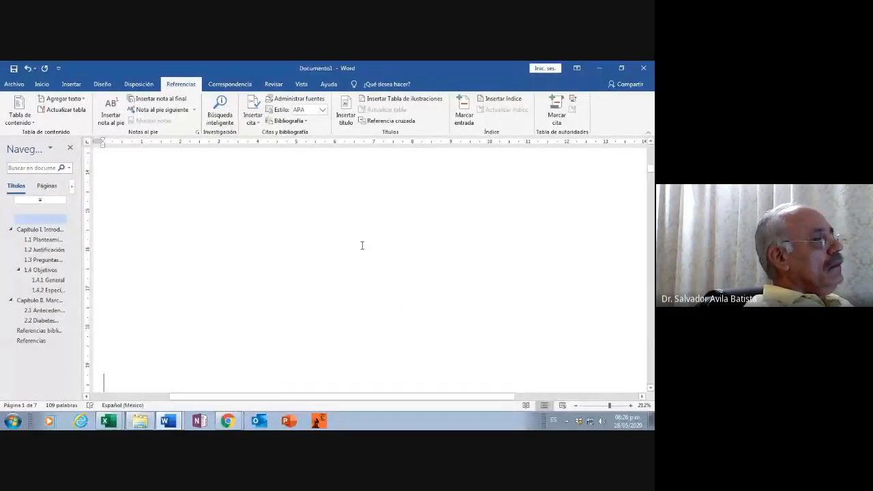
pyautogui.scroll(-3, 362, 245)
pyautogui.scroll(1, 365, 243)
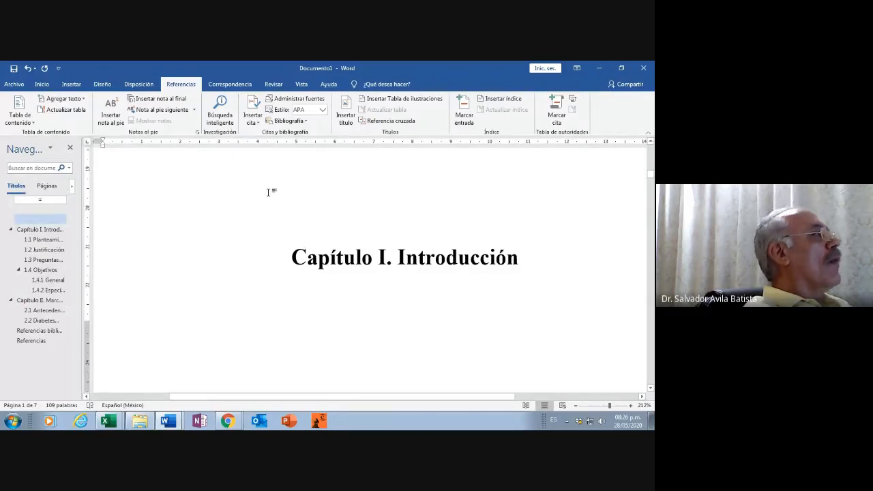
# Step: Insert a page break before the "Capítulo I. Introducción" heading and review the pages back to the "Índice" title
pyautogui.click(72, 84)
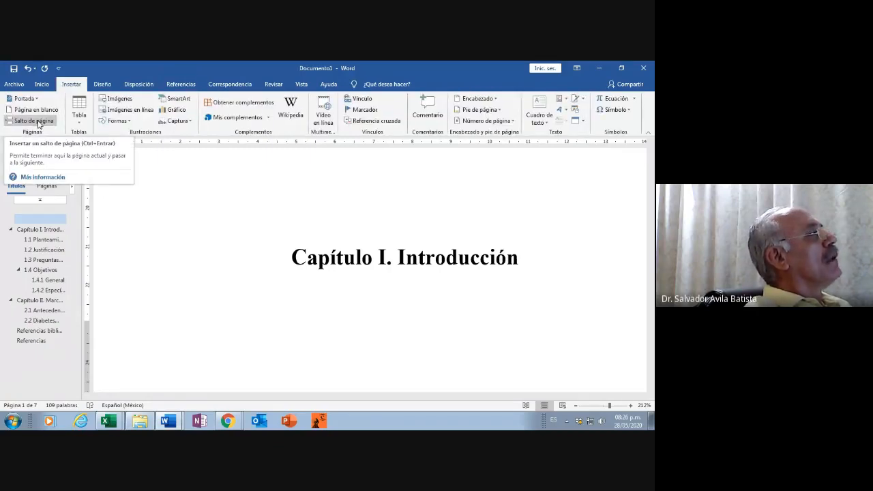
pyautogui.click(39, 123)
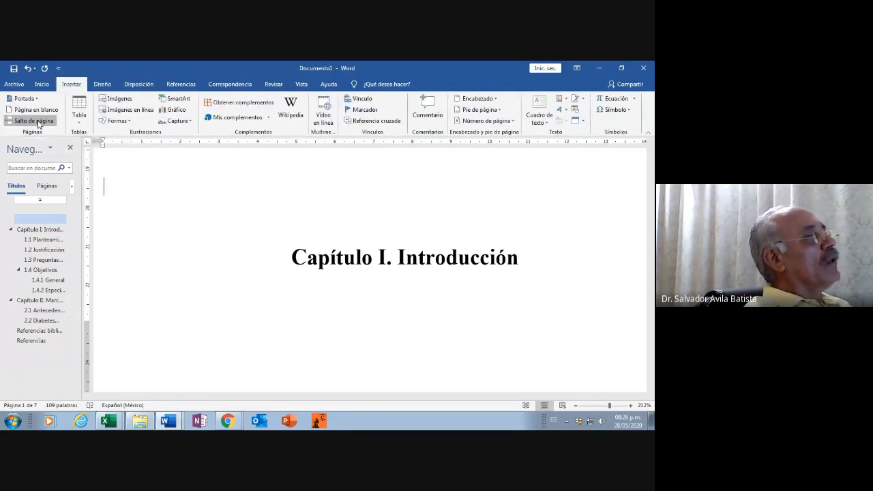
pyautogui.scroll(-4, 402, 275)
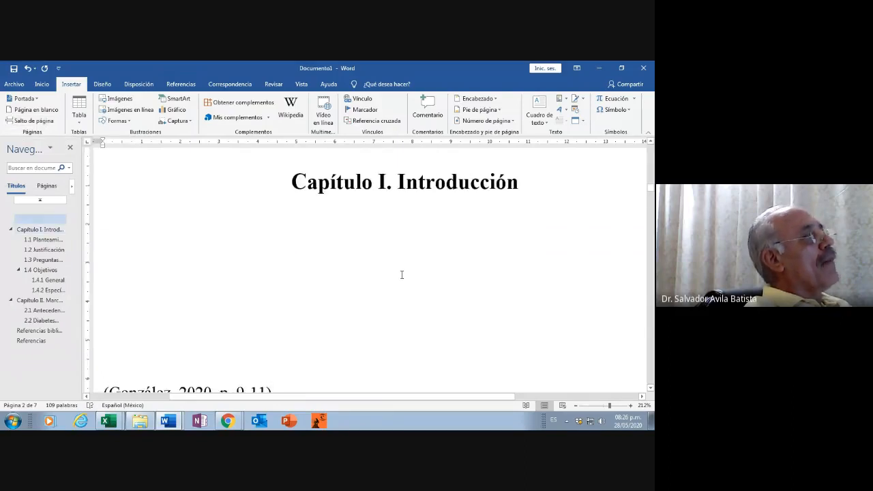
pyautogui.scroll(3, 402, 276)
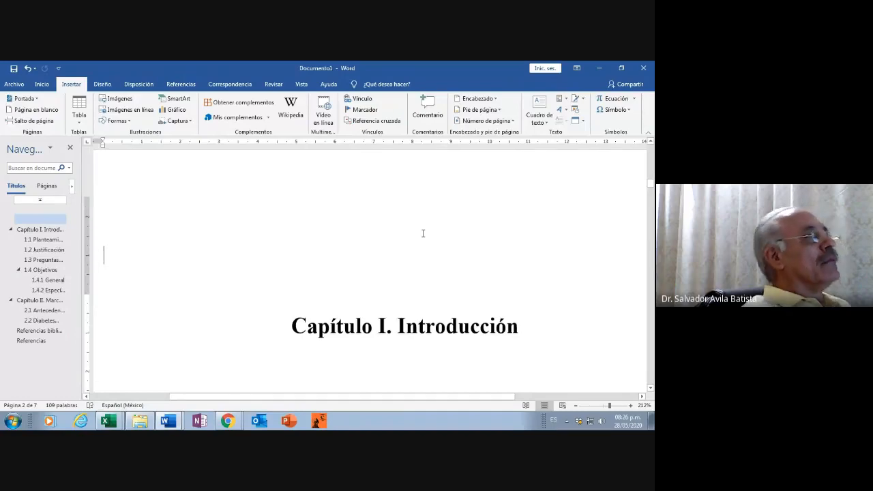
pyautogui.scroll(3, 418, 228)
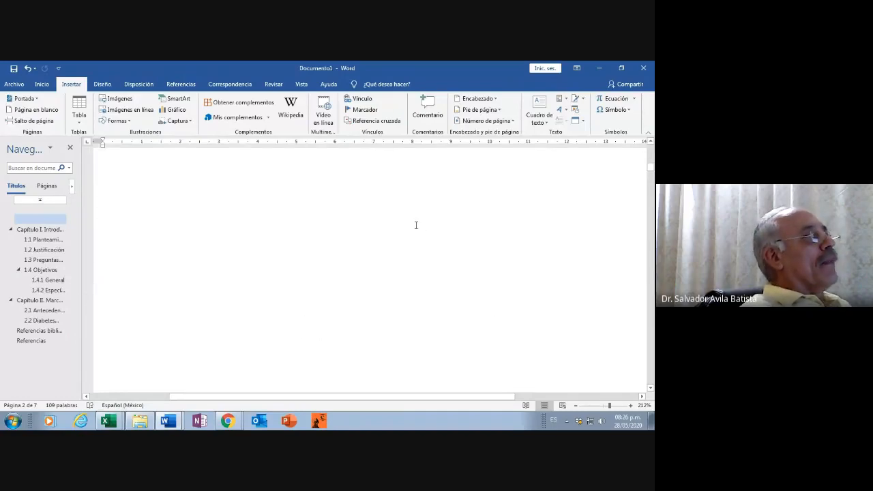
pyautogui.scroll(3, 416, 225)
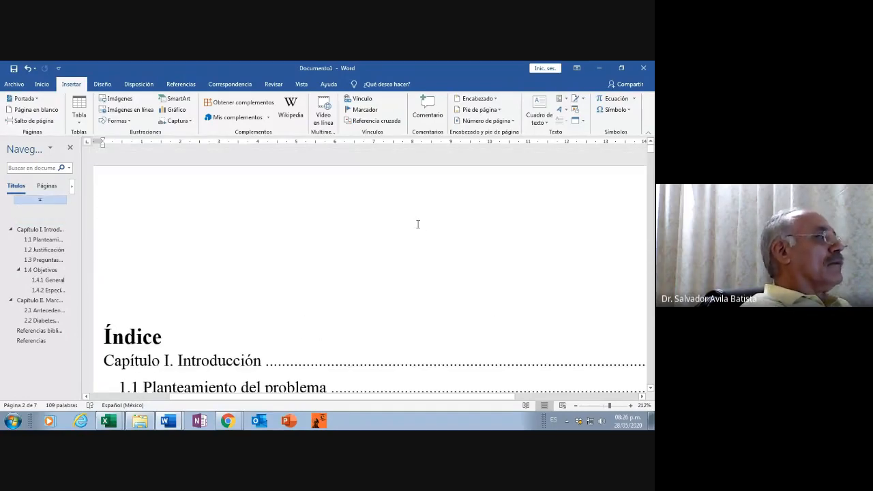
# Step: Insert centred page numbers at the bottom of the document's pages using the "Número sin formato 2" style
pyautogui.scroll(3, 417, 224)
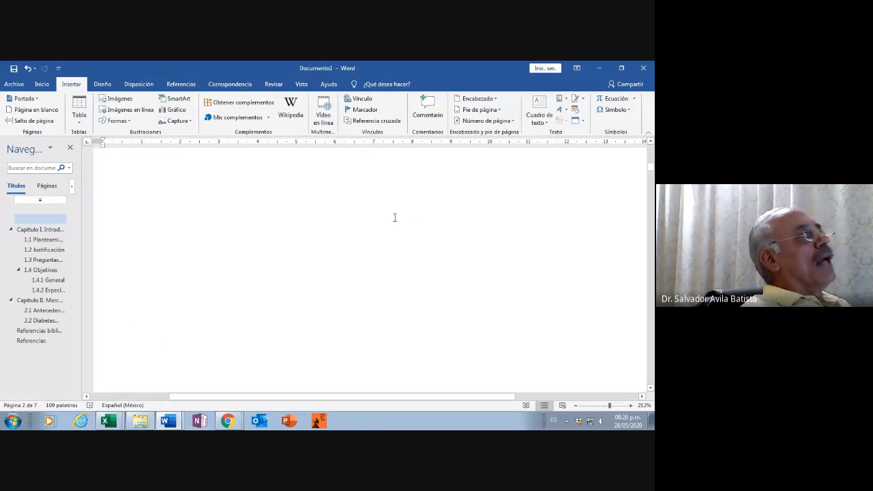
pyautogui.scroll(-2, 394, 216)
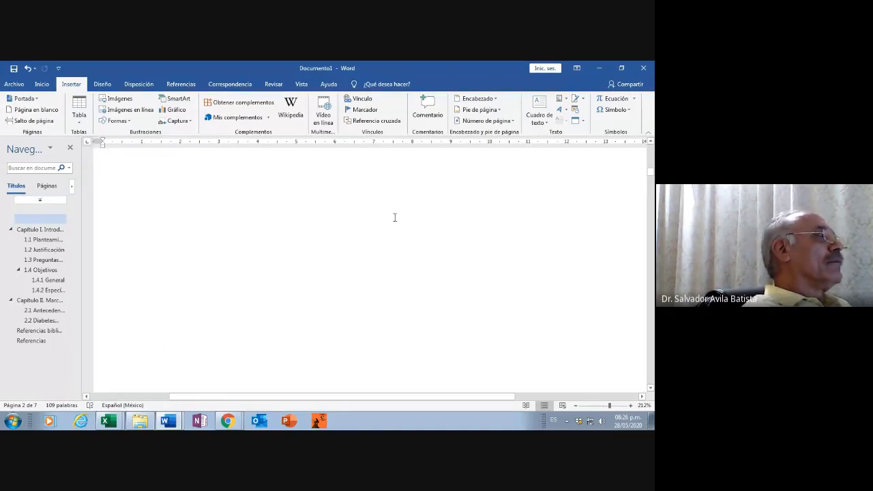
pyautogui.scroll(-2, 394, 217)
pyautogui.scroll(-4, 393, 219)
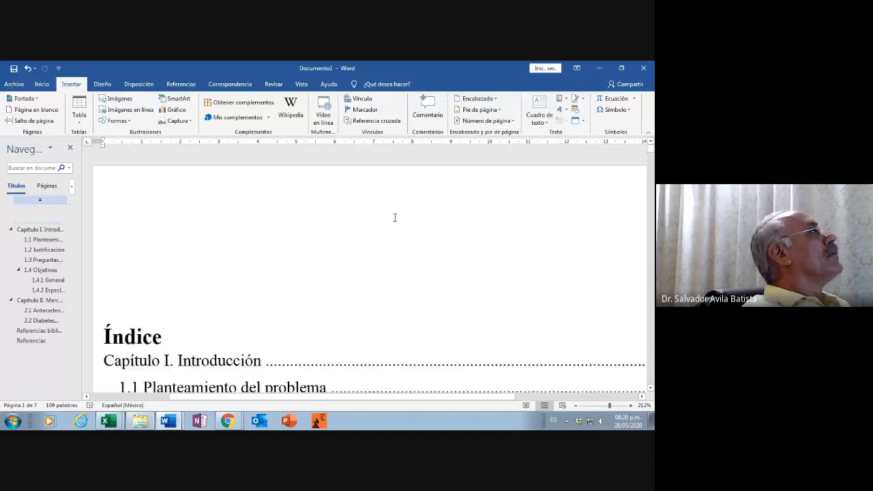
pyautogui.scroll(-3, 394, 216)
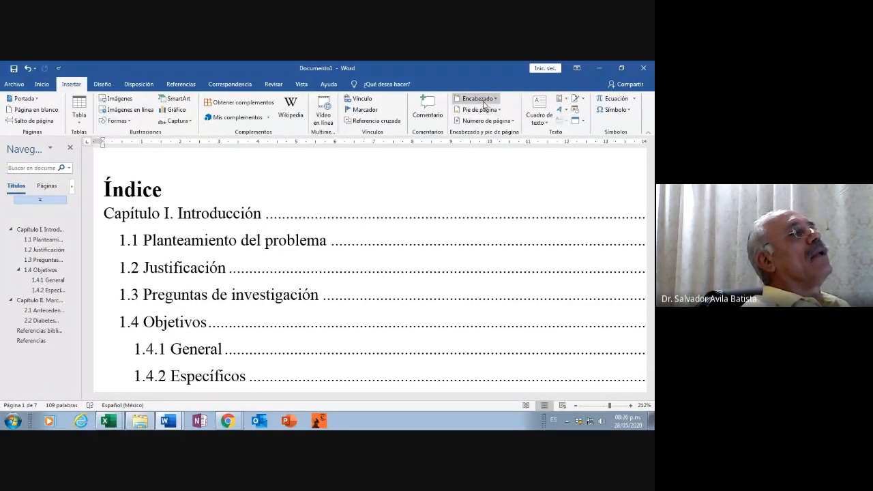
pyautogui.click(512, 123)
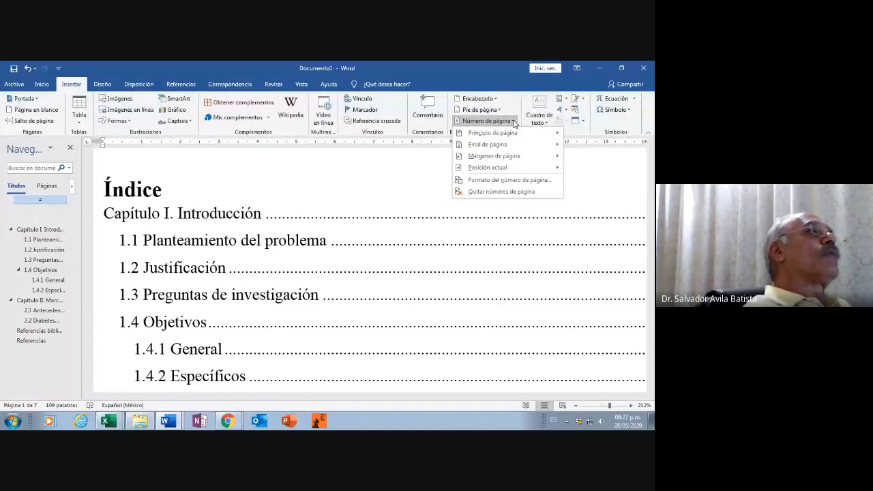
pyautogui.moveTo(499, 146)
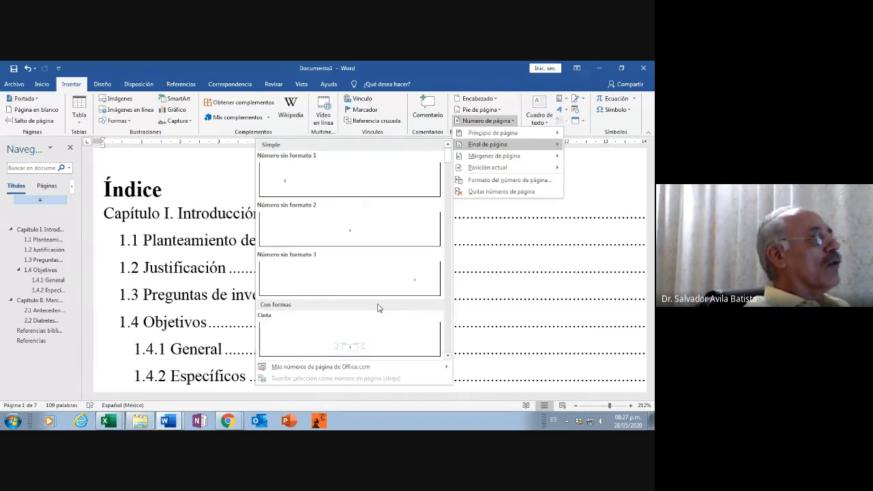
pyautogui.click(350, 235)
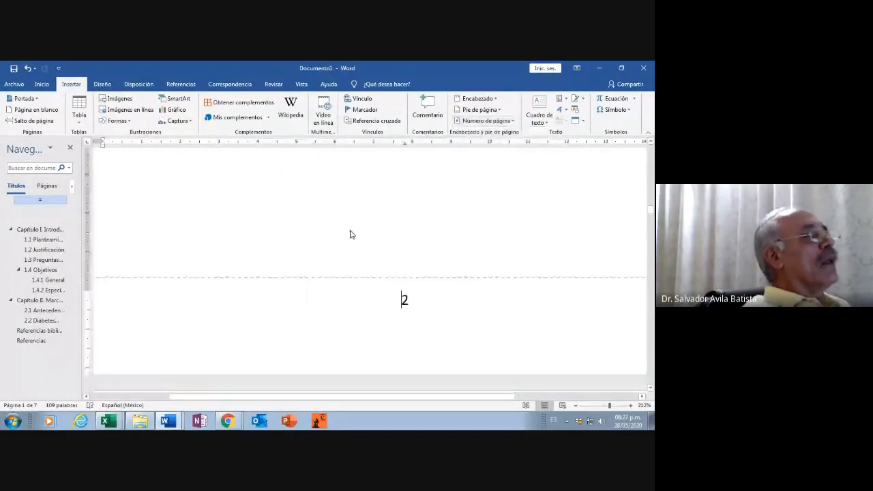
# Step: Review the page numbers in the footers from the "Índice" page through the chapter pages
pyautogui.scroll(10, 400, 230)
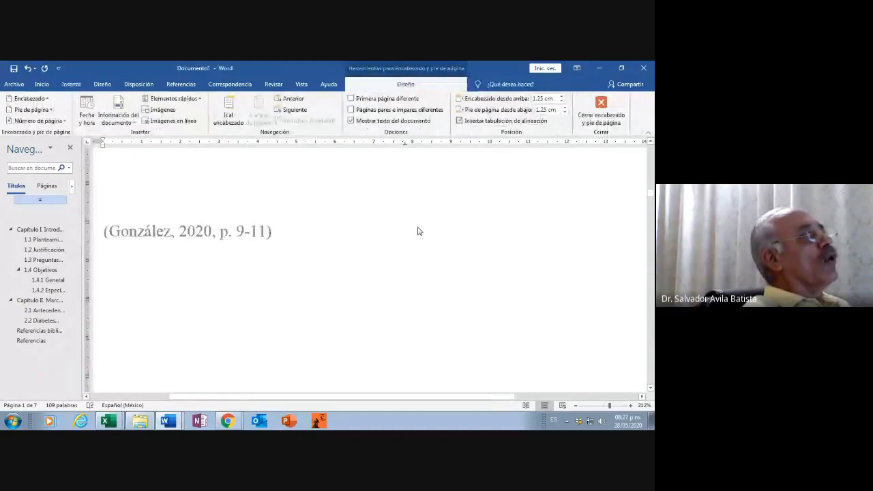
pyautogui.scroll(-5, 433, 226)
pyautogui.scroll(3, 432, 231)
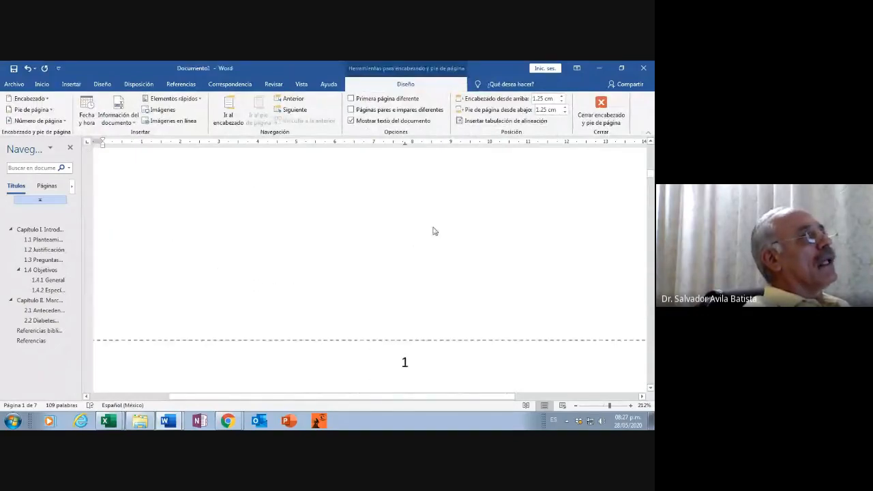
pyautogui.scroll(2, 446, 235)
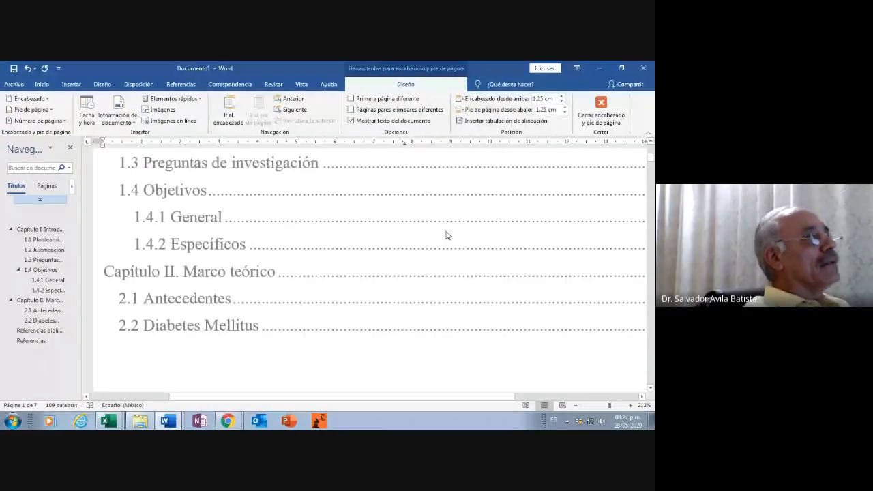
pyautogui.scroll(8, 447, 236)
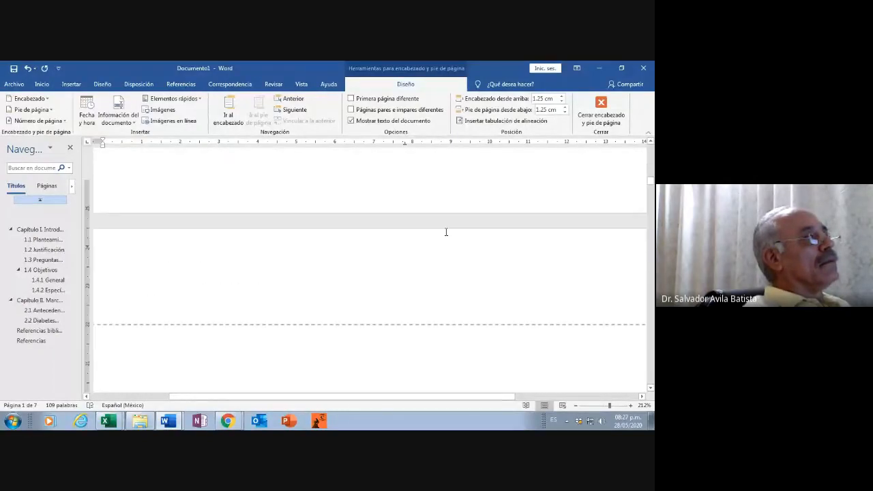
pyautogui.scroll(-3, 446, 232)
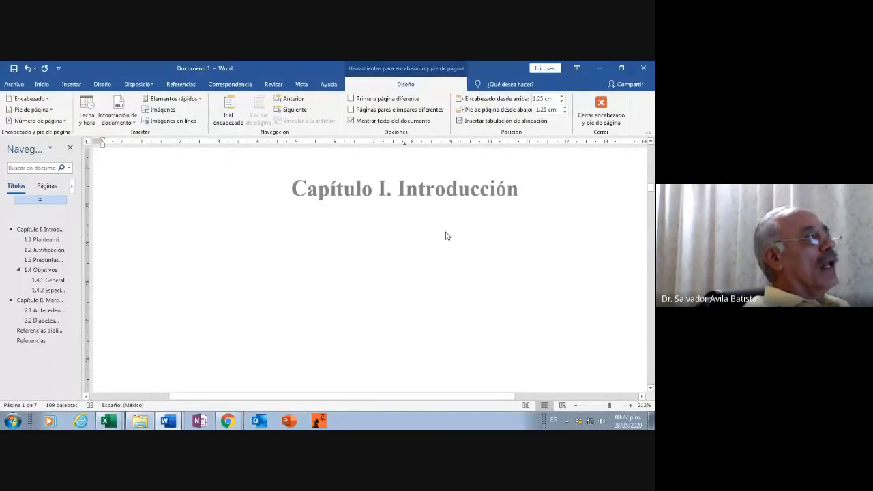
pyautogui.scroll(-10, 447, 236)
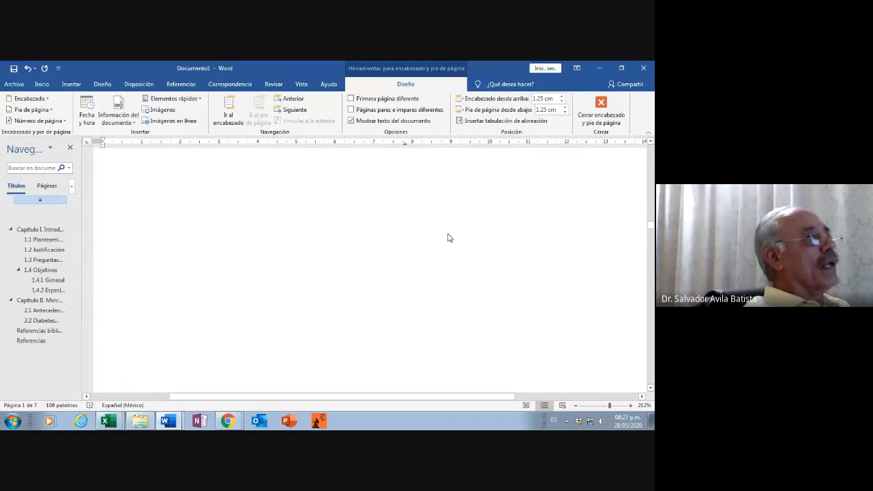
pyautogui.scroll(-5, 449, 236)
pyautogui.scroll(-10, 451, 233)
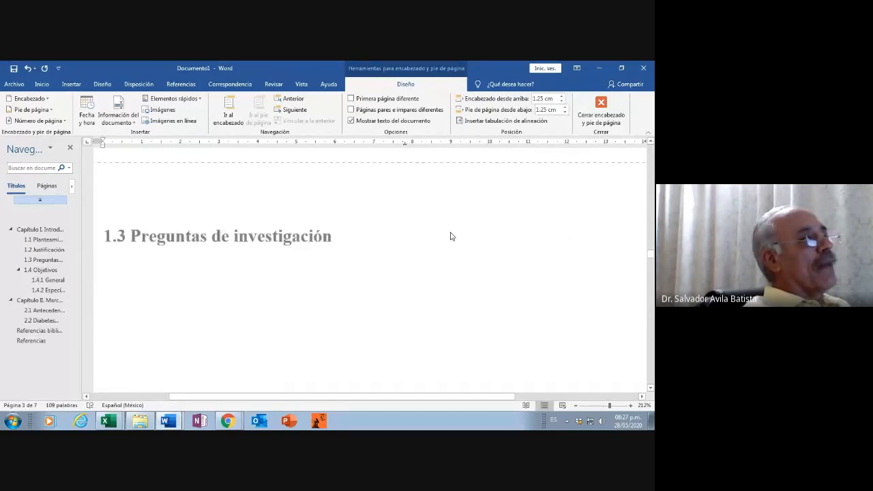
pyautogui.scroll(1, 456, 232)
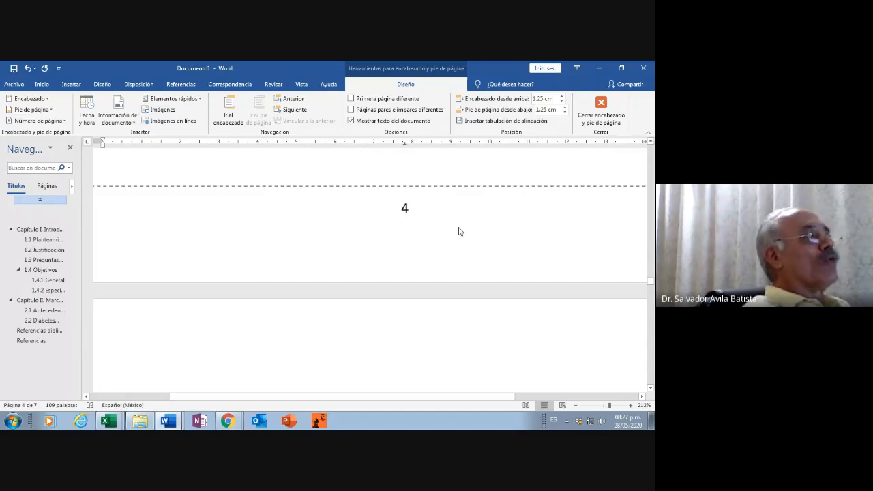
# Step: Return to the "Índice" page and examine its table of contents and footer page number
pyautogui.scroll(15, 459, 232)
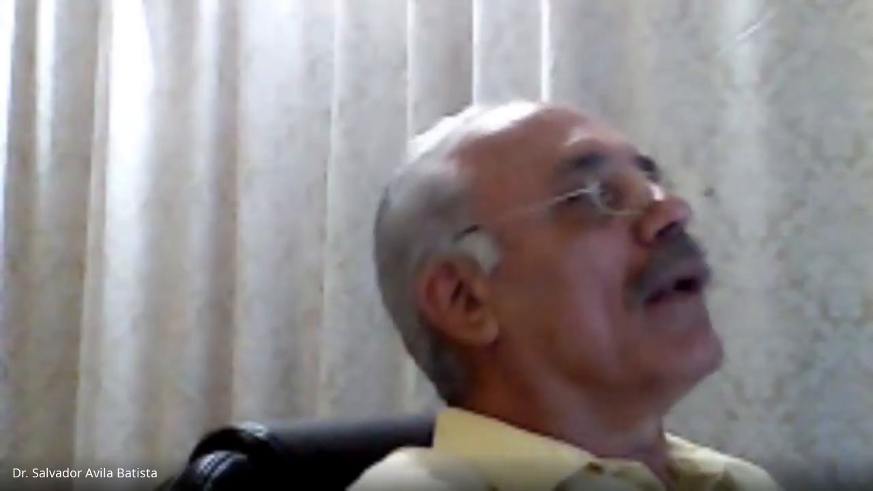
pyautogui.scroll(10, 461, 231)
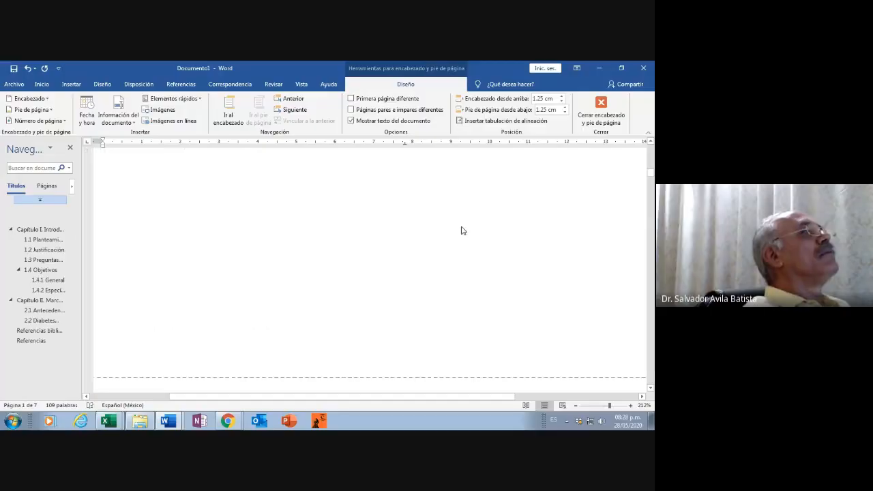
pyautogui.scroll(-3, 461, 229)
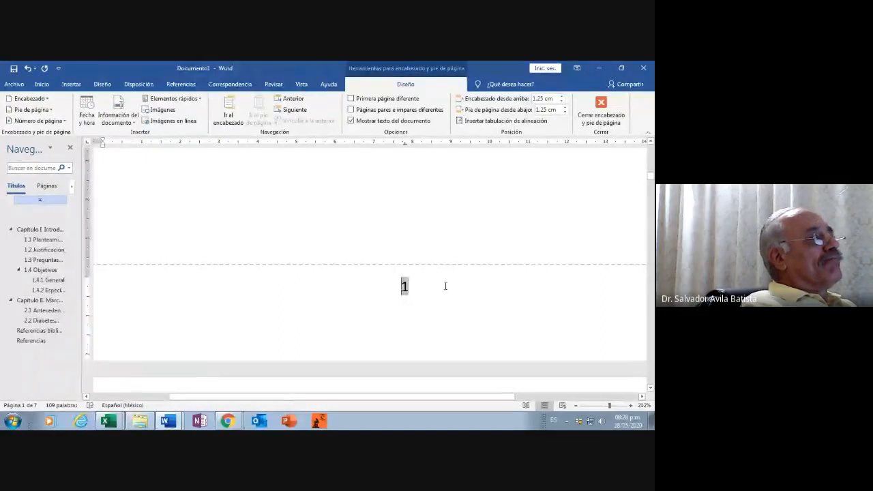
pyautogui.scroll(3, 447, 243)
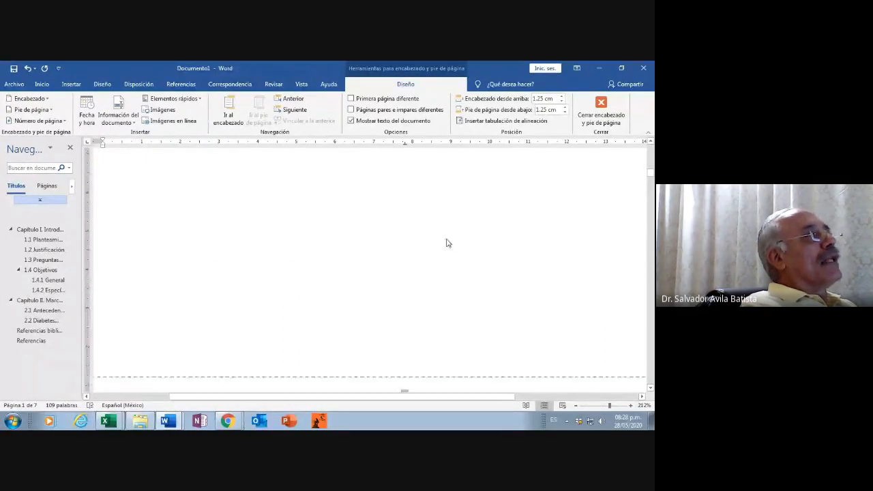
pyautogui.scroll(-6, 447, 243)
pyautogui.scroll(4, 443, 240)
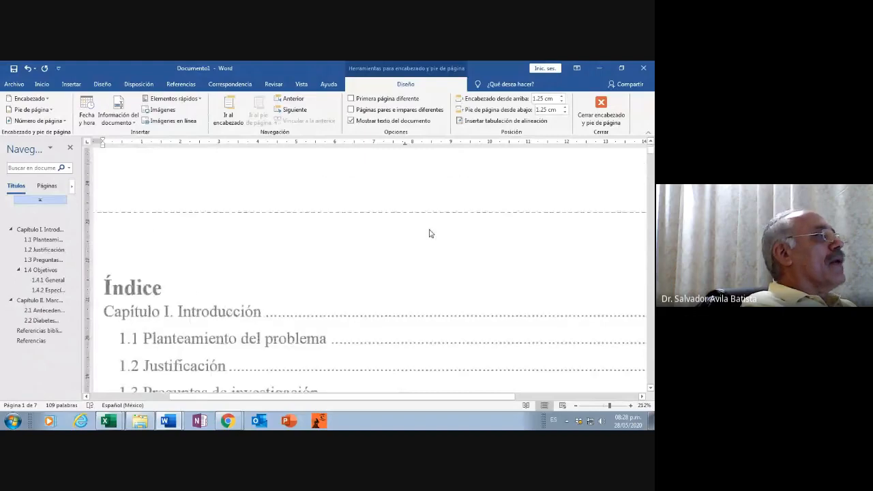
pyautogui.scroll(-6, 430, 233)
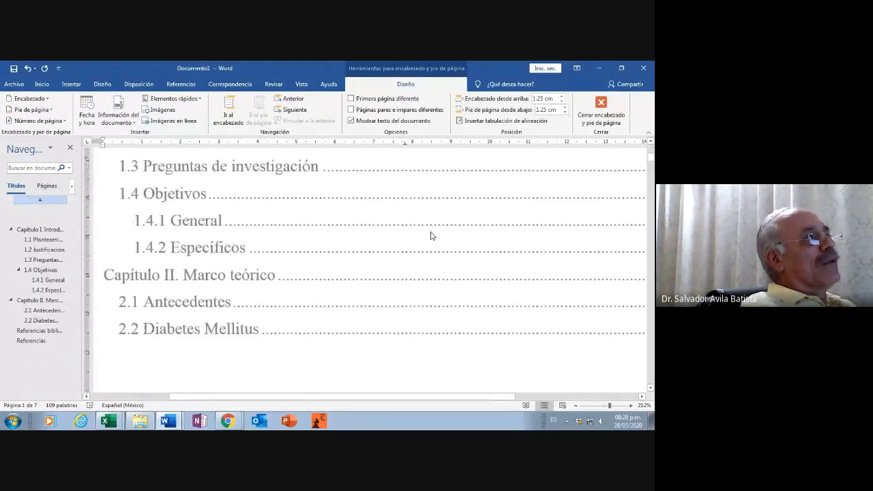
pyautogui.scroll(-5, 443, 243)
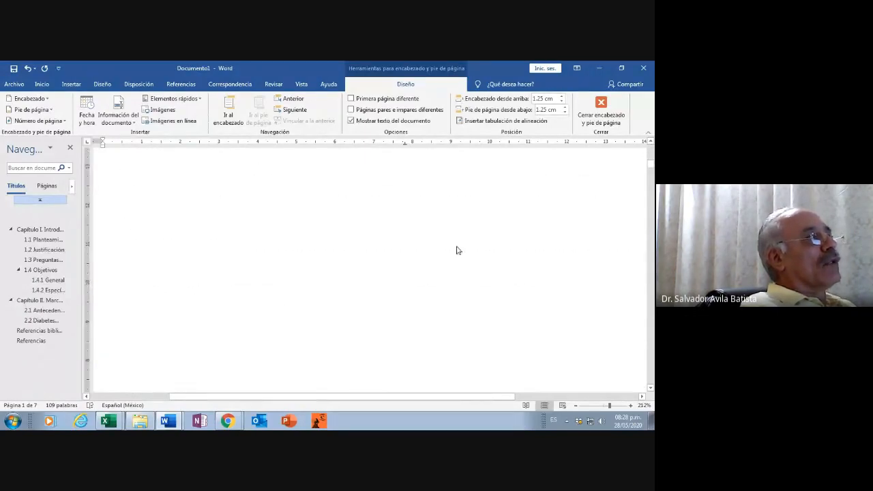
# Step: Change the number format of the footer page number on the "Índice" page to lowercase Roman numerals (i, ii, iii, ...)
pyautogui.scroll(-4, 457, 249)
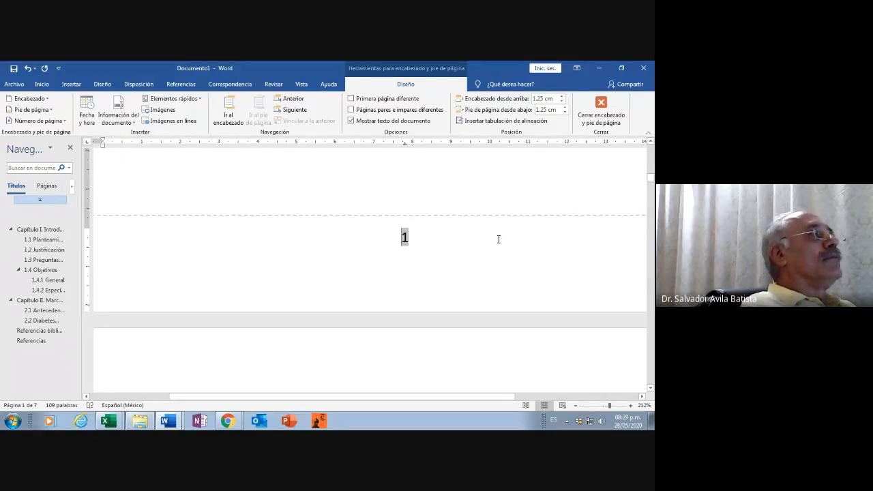
pyautogui.rightClick(404, 237)
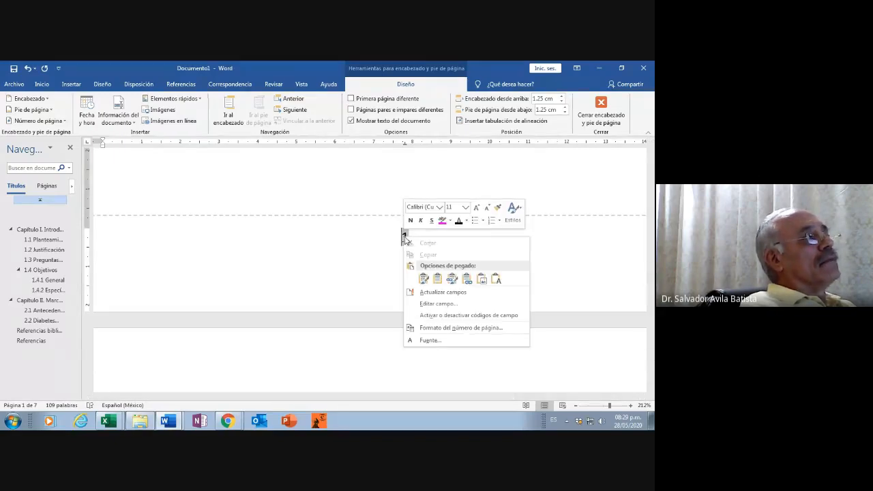
pyautogui.click(391, 237)
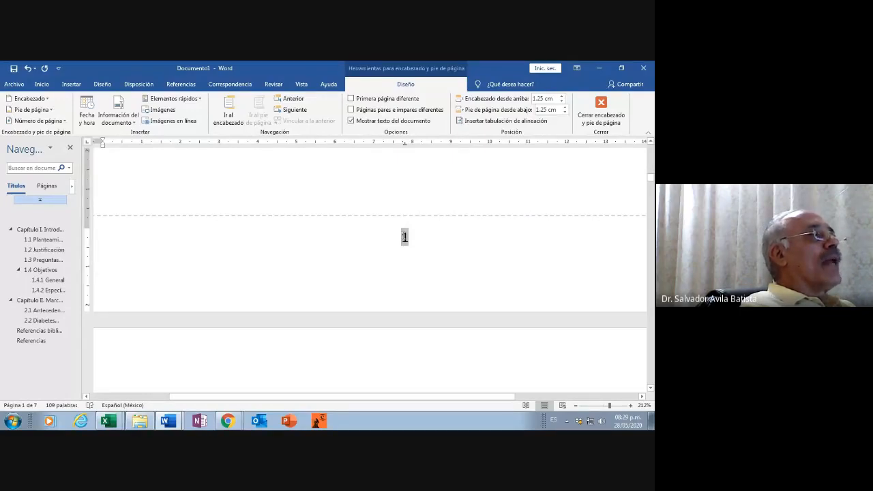
pyautogui.moveTo(402, 237); pyautogui.dragTo(412, 235)
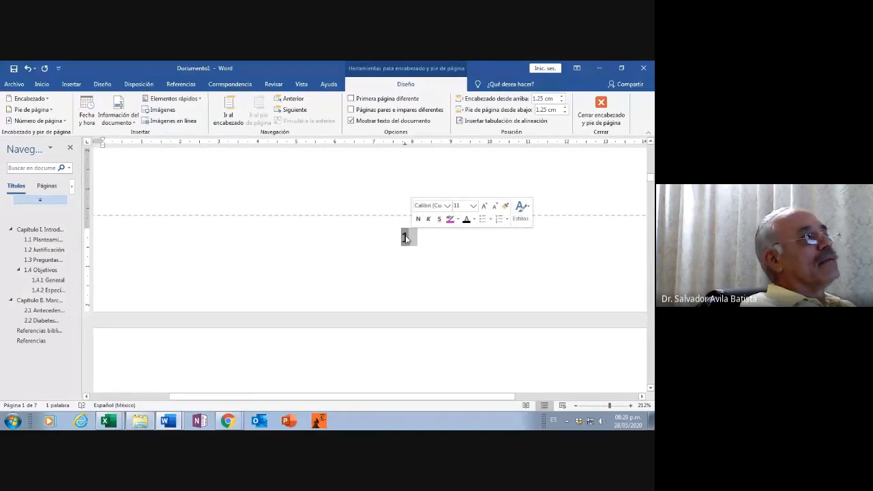
pyautogui.rightClick(405, 238)
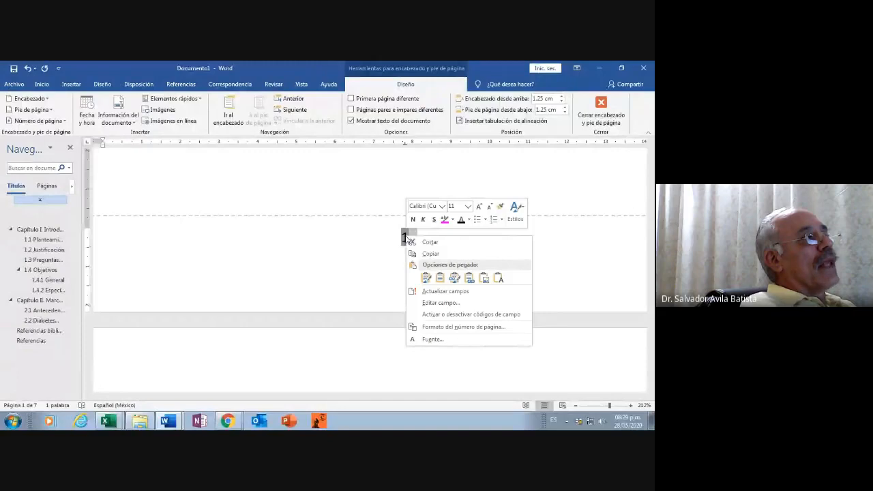
pyautogui.click(450, 330)
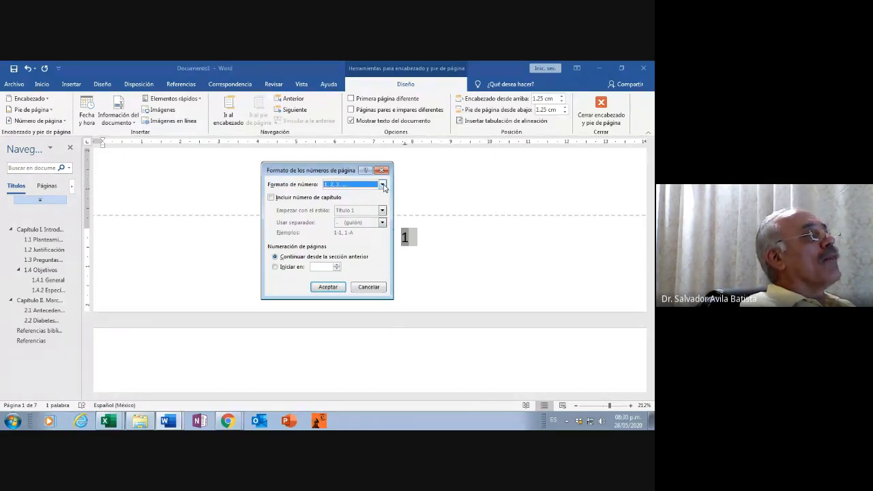
pyautogui.click(382, 184)
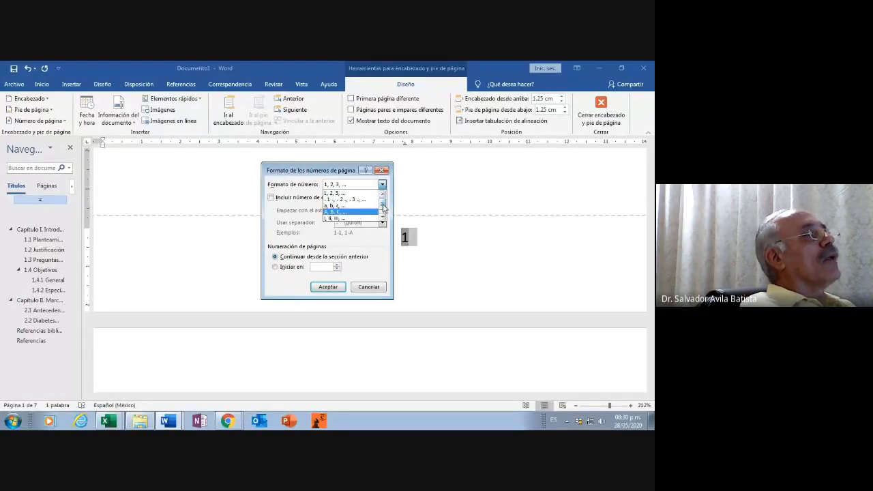
pyautogui.moveTo(382, 205); pyautogui.dragTo(383, 214)
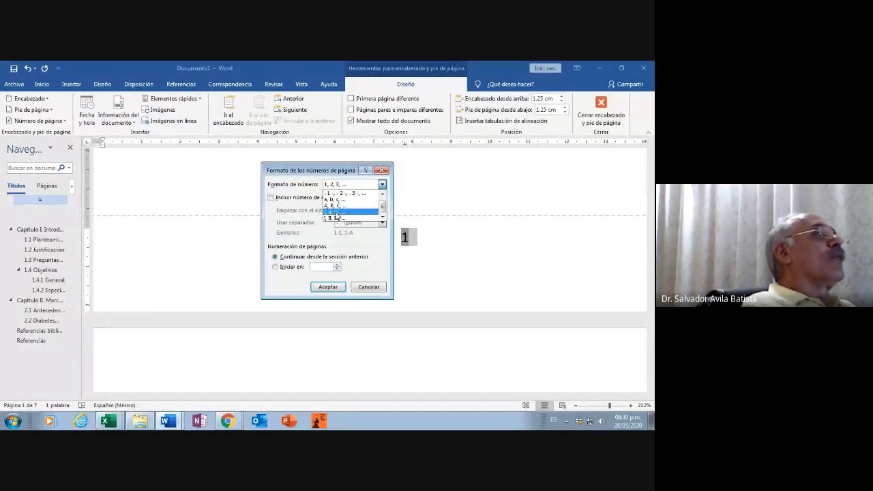
pyautogui.click(336, 213)
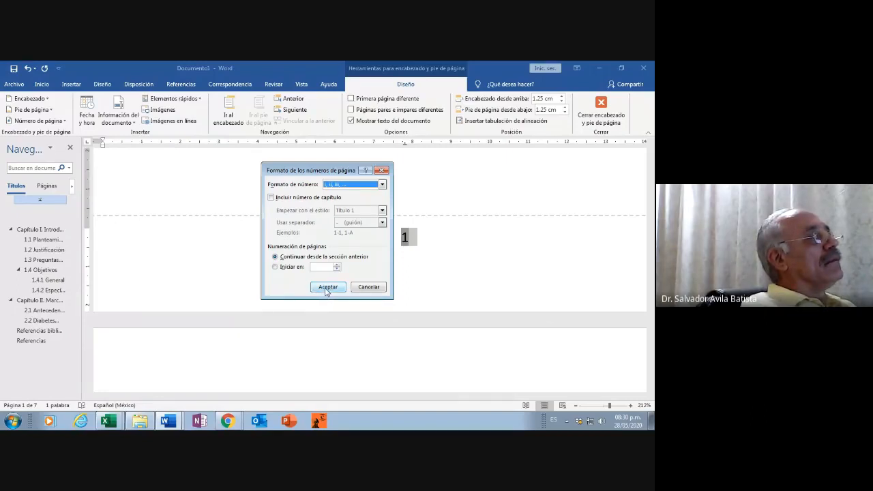
pyautogui.click(327, 287)
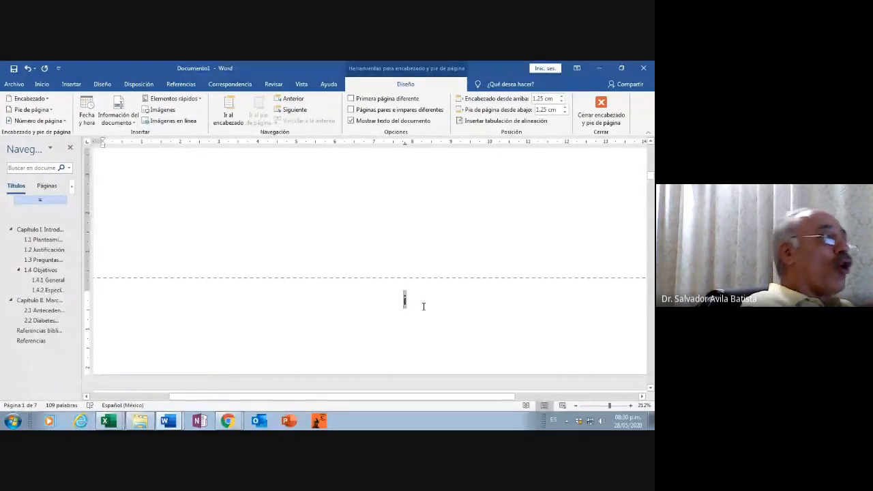
# Step: Review the Roman numeral page numbers in the footers from the "Índice" page through the "1.1 Planteamiento del problema" page
pyautogui.scroll(-8, 423, 308)
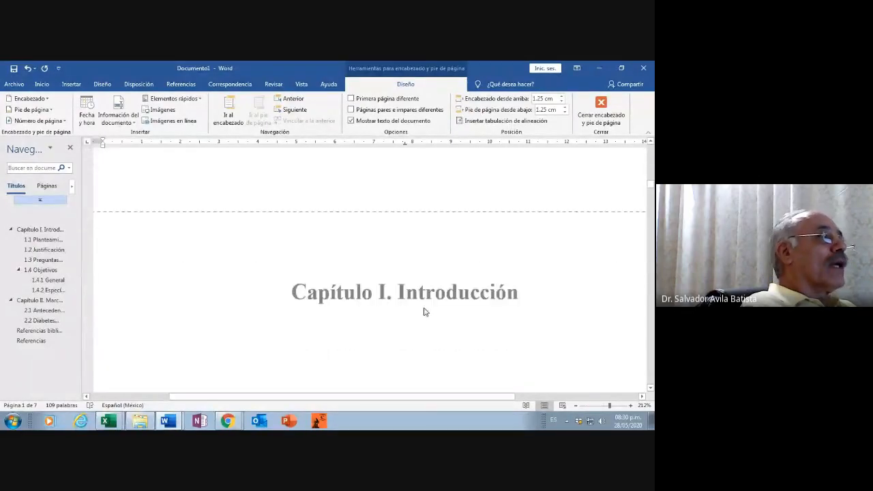
pyautogui.scroll(5, 424, 312)
pyautogui.scroll(-2, 418, 299)
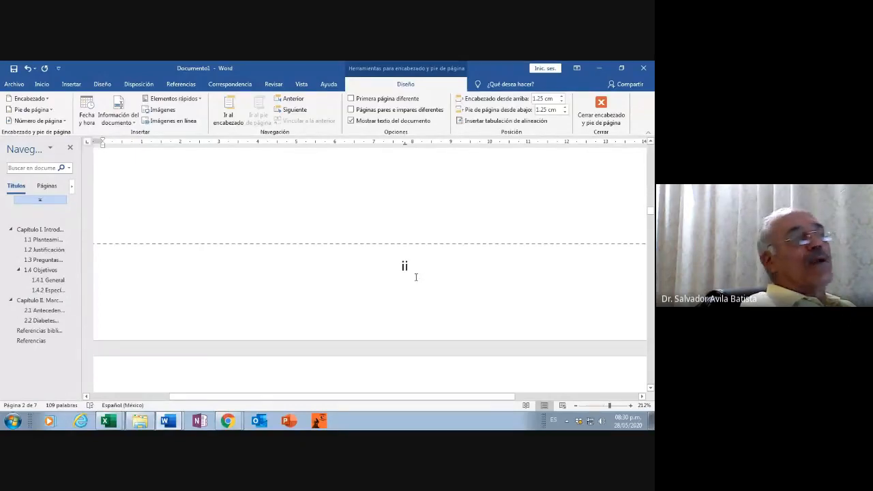
pyautogui.scroll(-3, 418, 281)
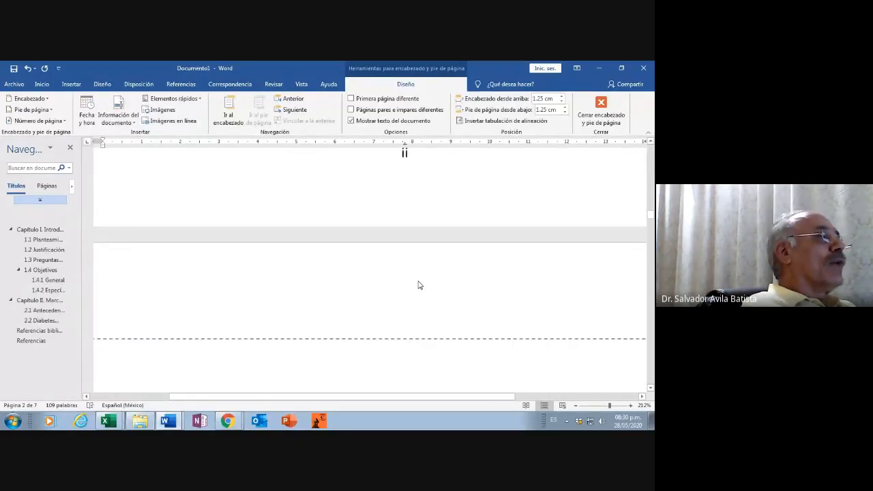
pyautogui.scroll(-3, 419, 285)
pyautogui.scroll(-15, 419, 285)
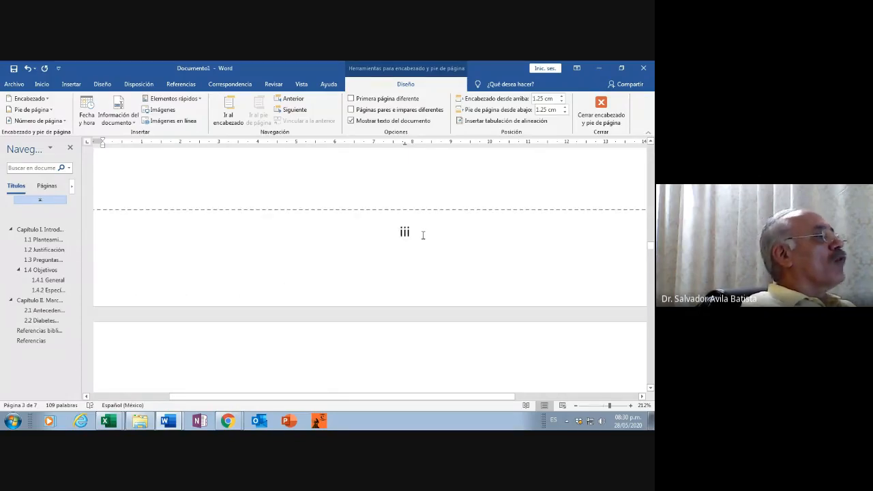
pyautogui.scroll(15, 422, 236)
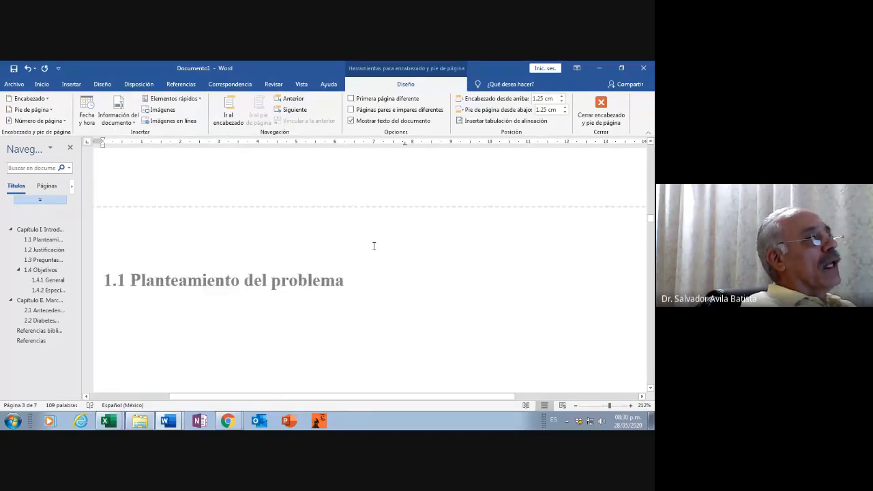
pyautogui.scroll(10, 409, 266)
pyautogui.scroll(3, 444, 279)
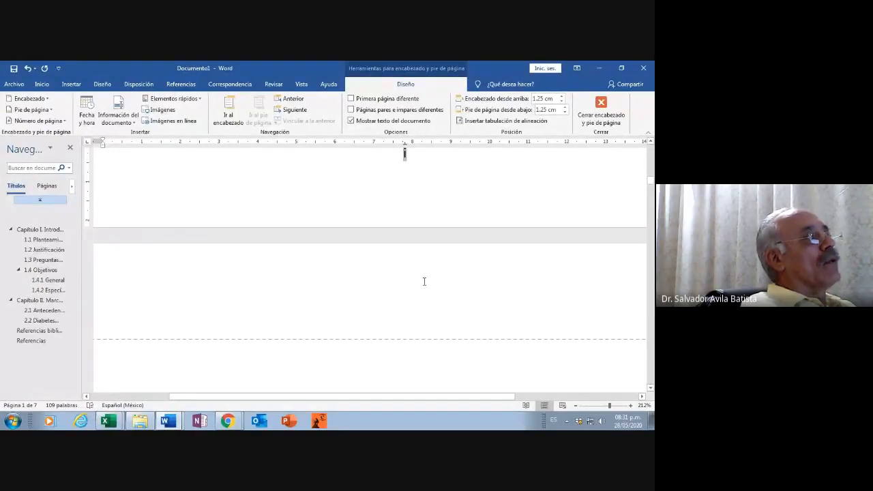
pyautogui.scroll(-15, 423, 281)
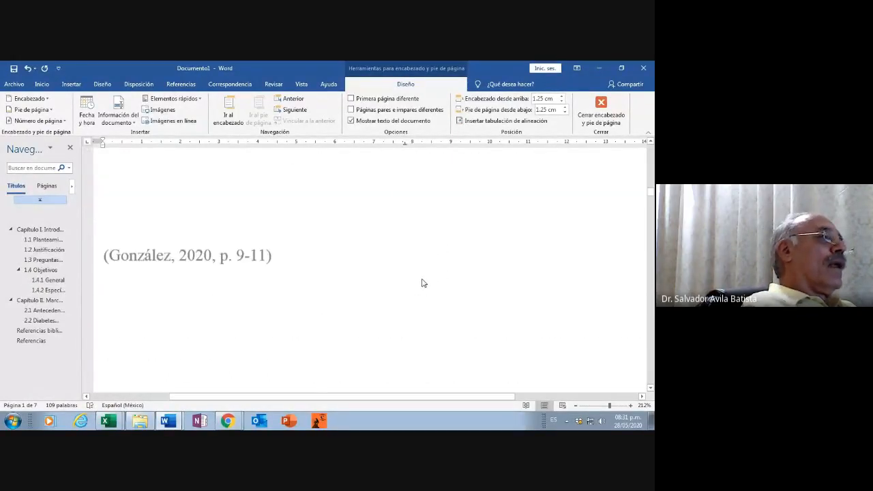
pyautogui.scroll(-5, 423, 281)
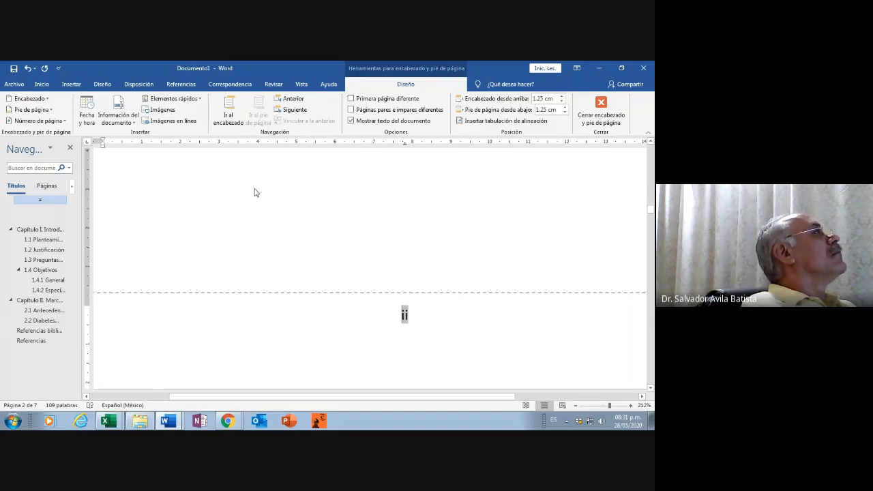
pyautogui.click(77, 84)
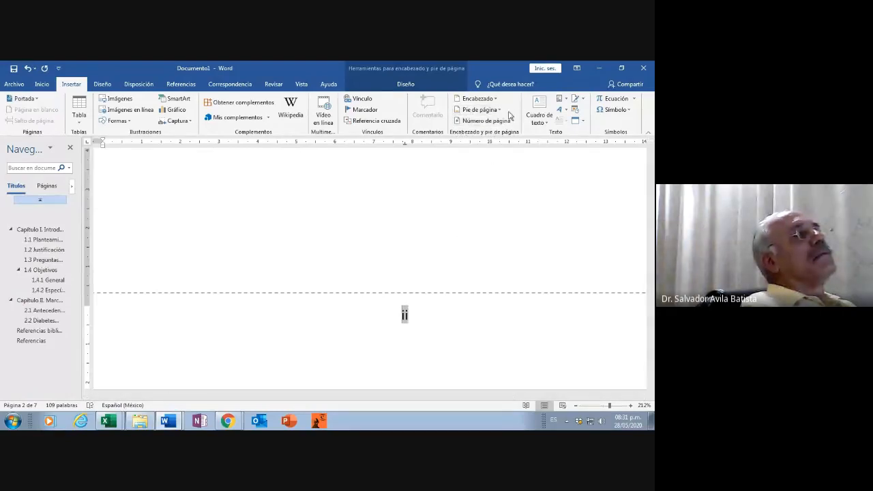
pyautogui.click(420, 312)
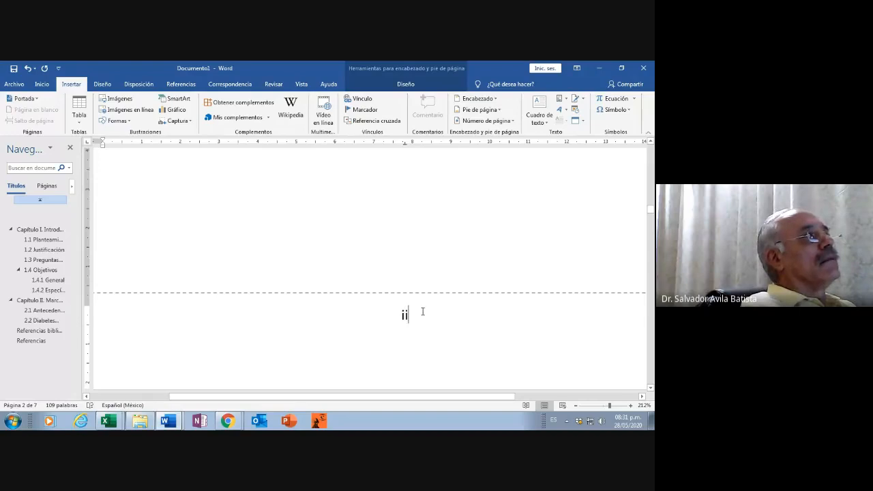
pyautogui.scroll(3, 457, 258)
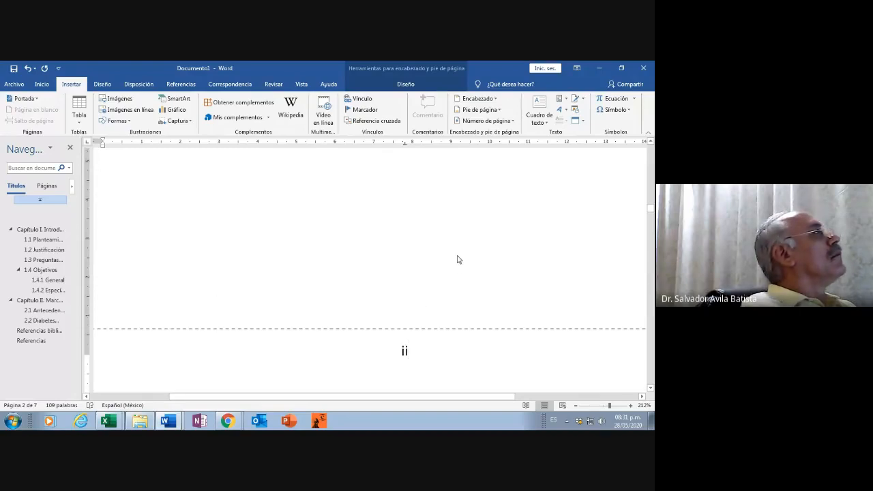
pyautogui.click(42, 84)
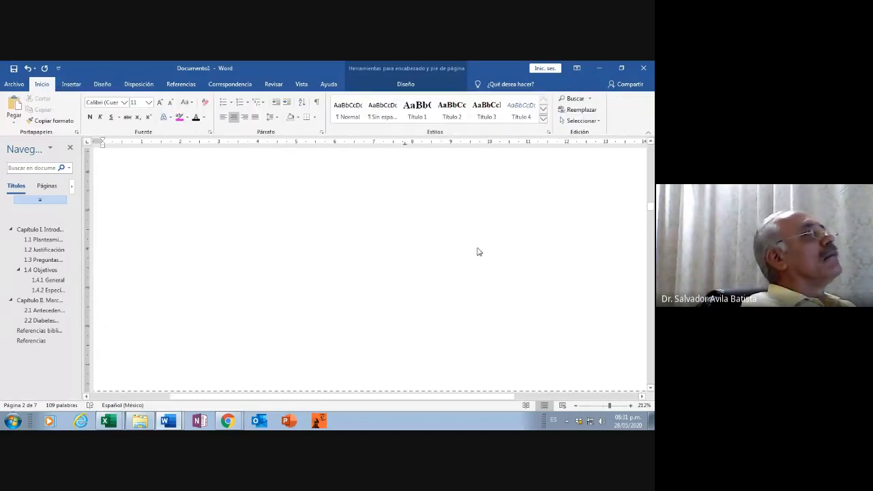
pyautogui.scroll(5, 479, 253)
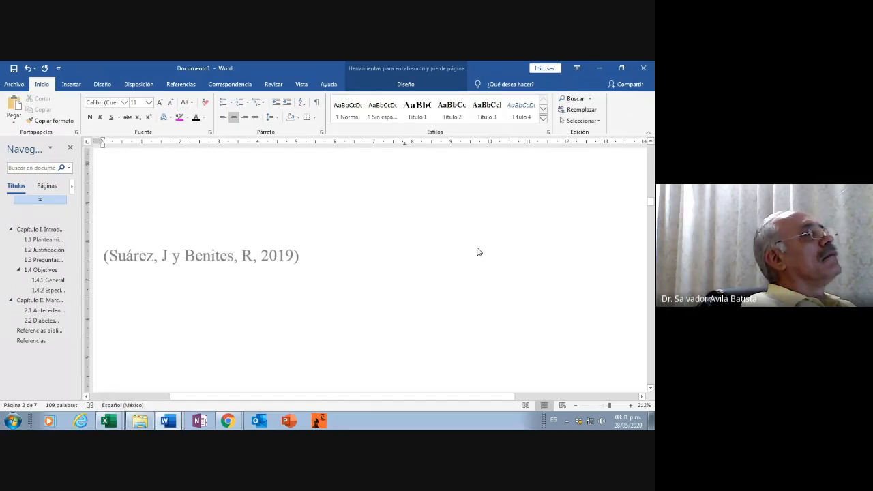
pyautogui.scroll(-2, 479, 253)
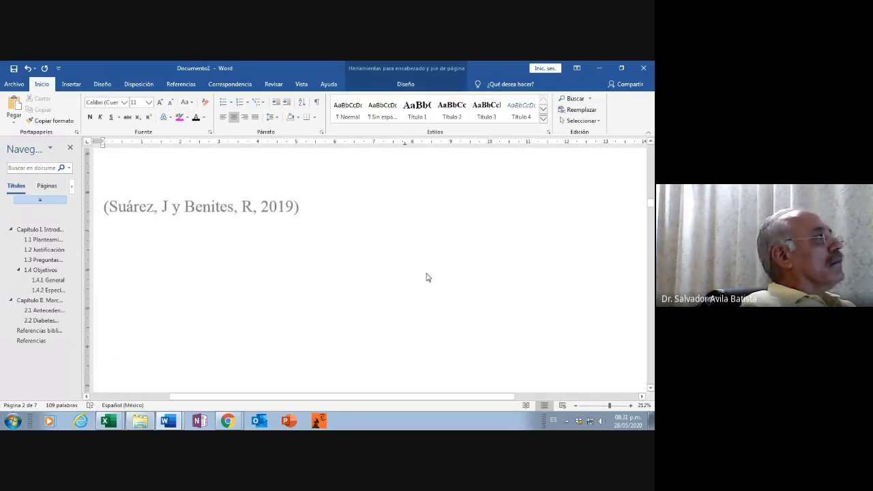
pyautogui.scroll(3, 427, 277)
pyautogui.scroll(-7, 438, 245)
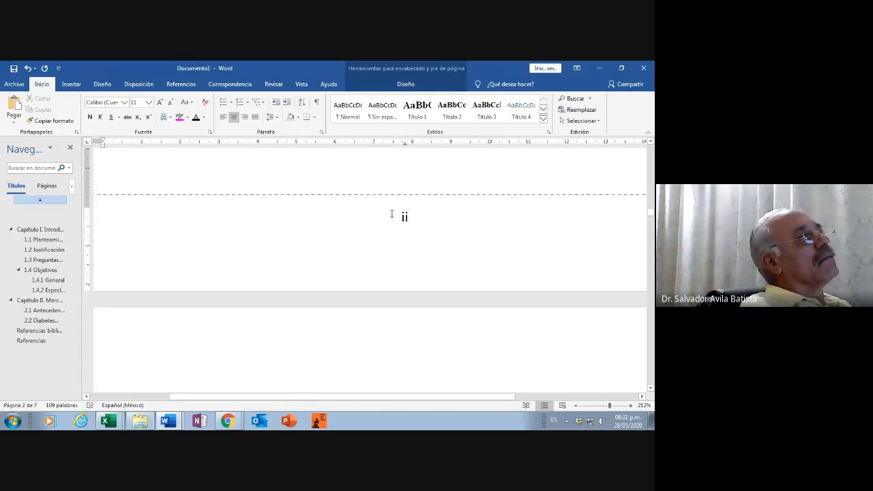
pyautogui.moveTo(389, 214); pyautogui.dragTo(407, 215)
pyautogui.scroll(6, 524, 221)
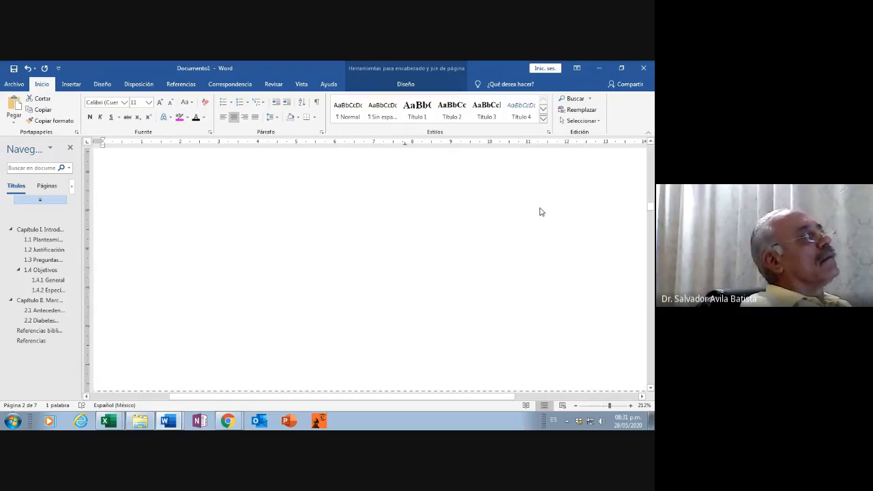
pyautogui.scroll(1, 541, 211)
pyautogui.scroll(-4, 541, 211)
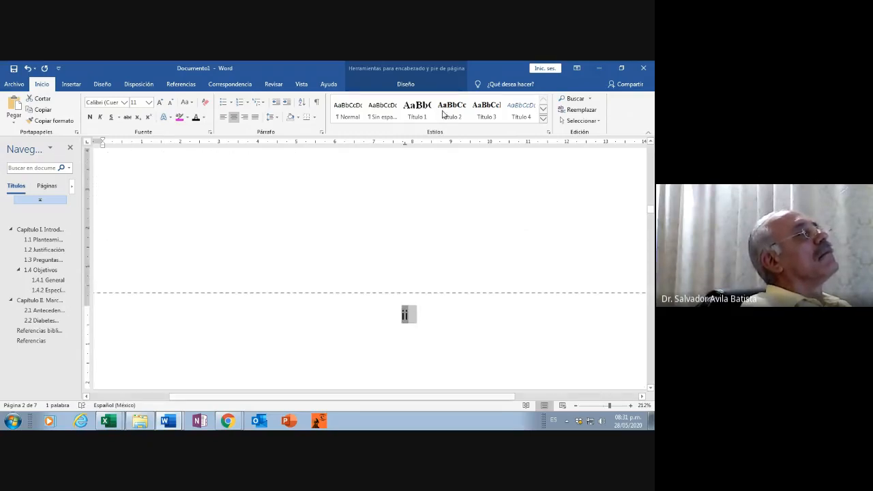
# Step: Close header and footer editing to return to the document's body text
pyautogui.click(403, 84)
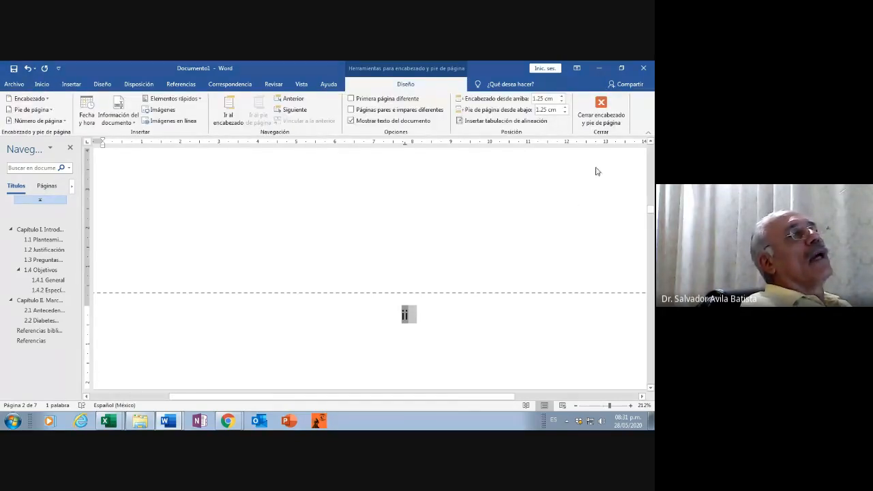
pyautogui.click(600, 101)
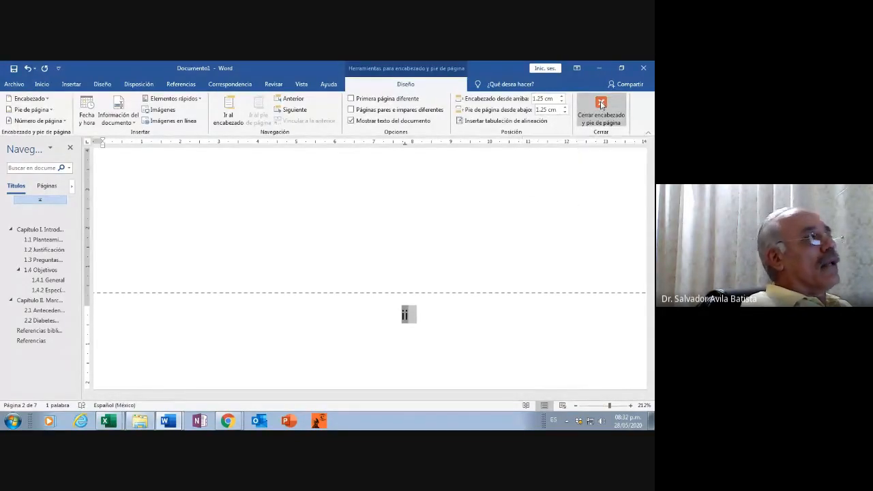
pyautogui.scroll(4, 404, 286)
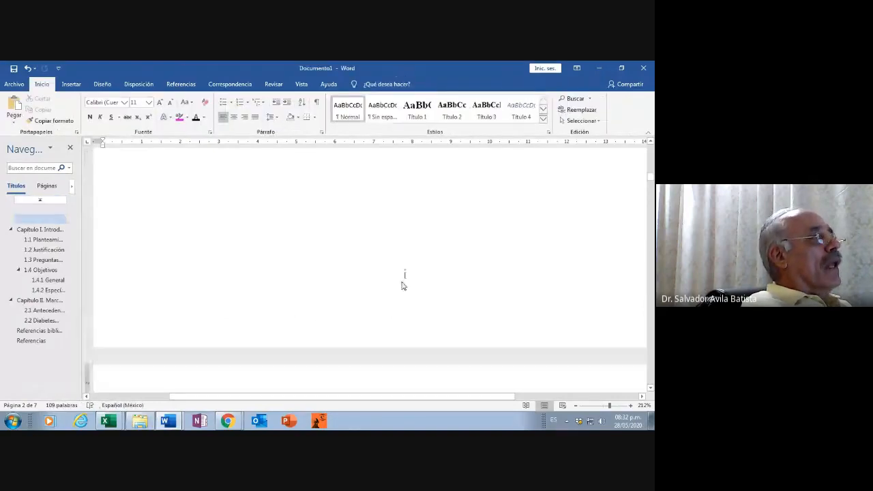
pyautogui.scroll(-2, 427, 276)
pyautogui.scroll(-6, 430, 273)
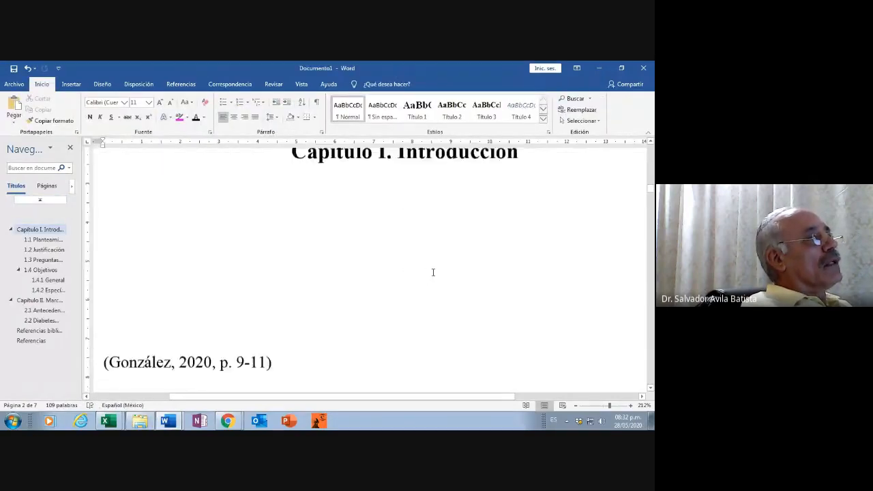
pyautogui.scroll(-6, 434, 272)
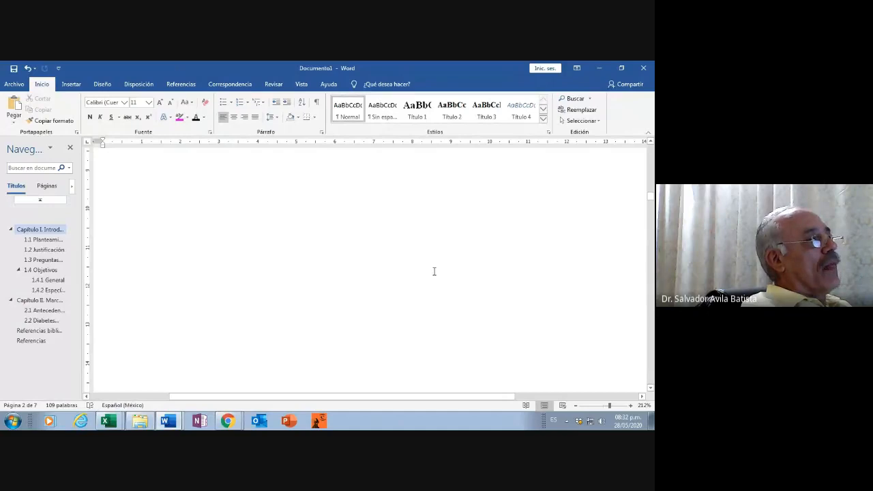
pyautogui.click(409, 292)
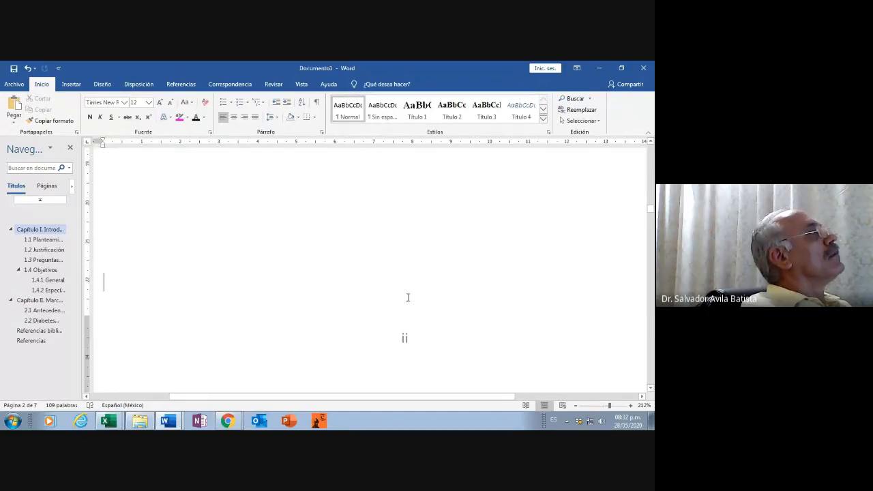
pyautogui.click(72, 84)
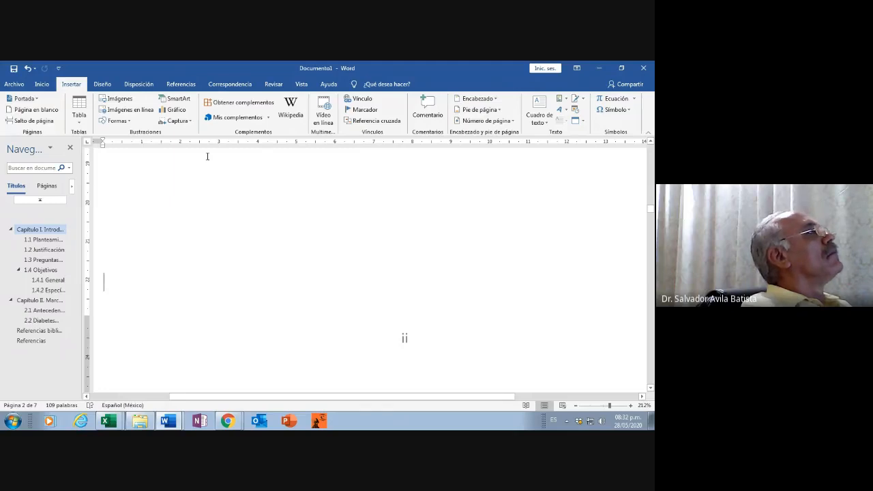
pyautogui.click(139, 85)
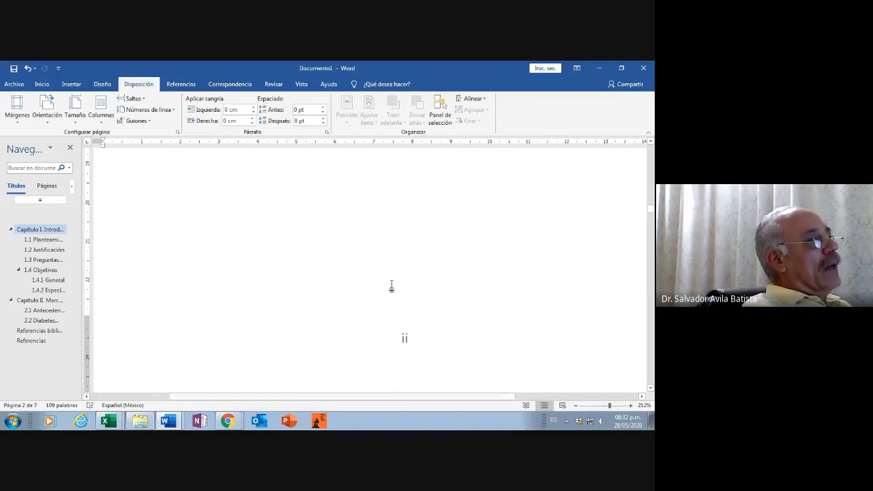
pyautogui.click(133, 99)
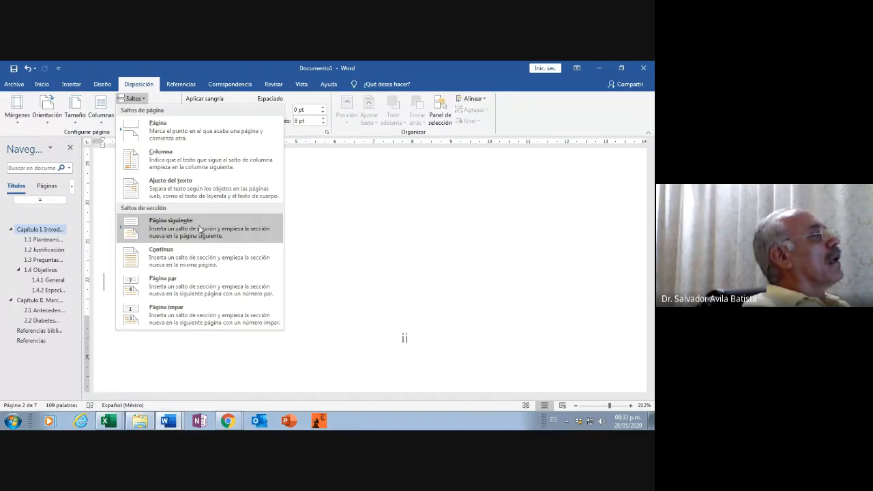
pyautogui.click(342, 240)
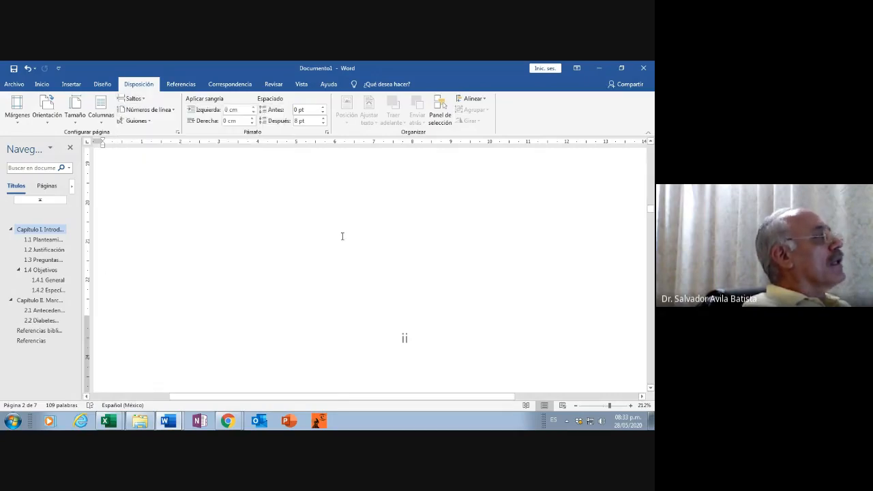
# Step: Insert a "Página siguiente" section break at the end of the "Índice" page, before the "Capítulo I. Introducción" page
pyautogui.scroll(3, 342, 236)
pyautogui.scroll(10, 342, 236)
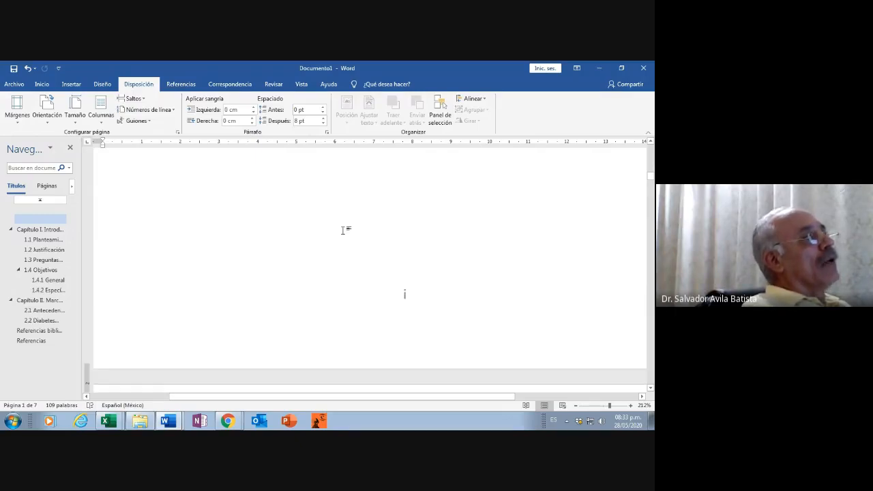
pyautogui.scroll(-1, 346, 231)
pyautogui.scroll(-1, 355, 232)
pyautogui.scroll(1, 382, 232)
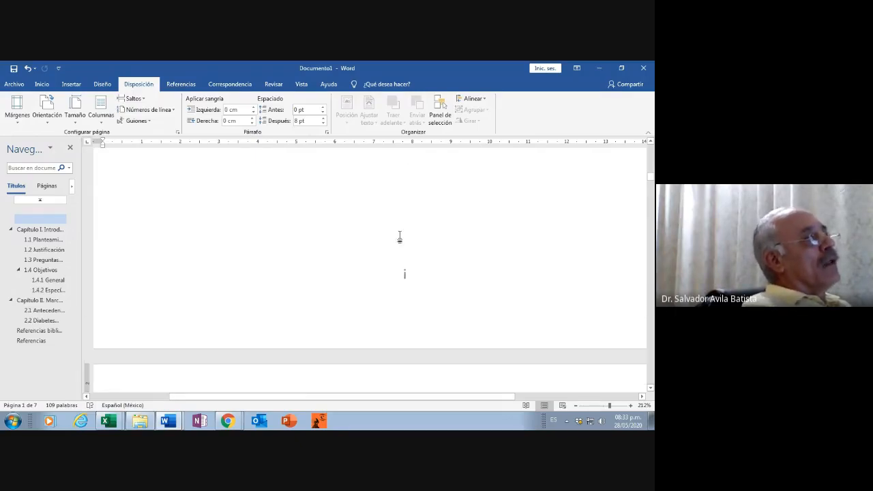
pyautogui.scroll(1, 401, 244)
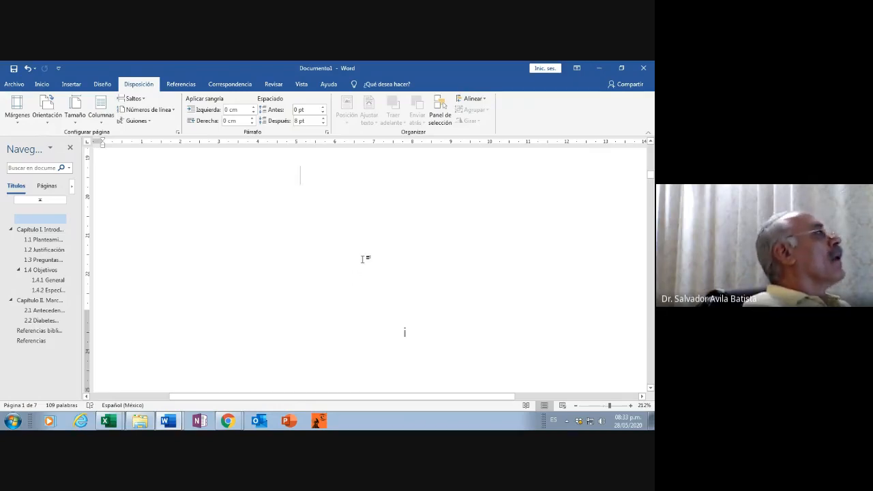
pyautogui.click(143, 100)
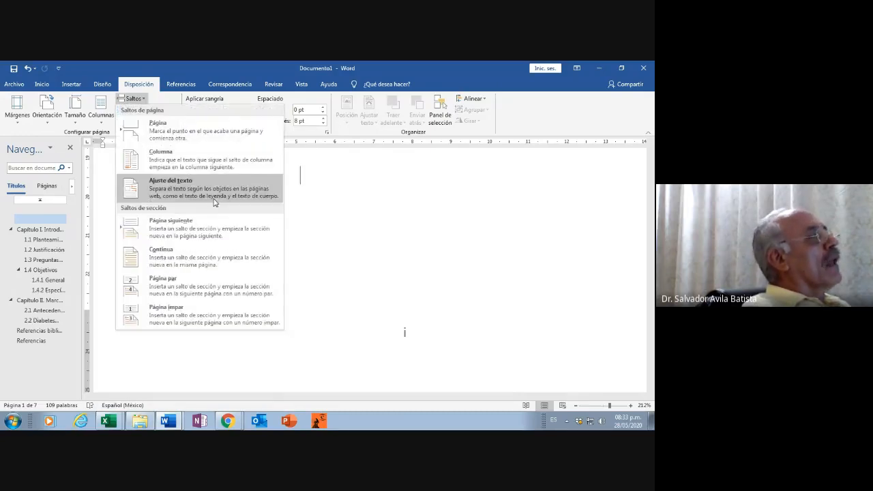
pyautogui.click(173, 224)
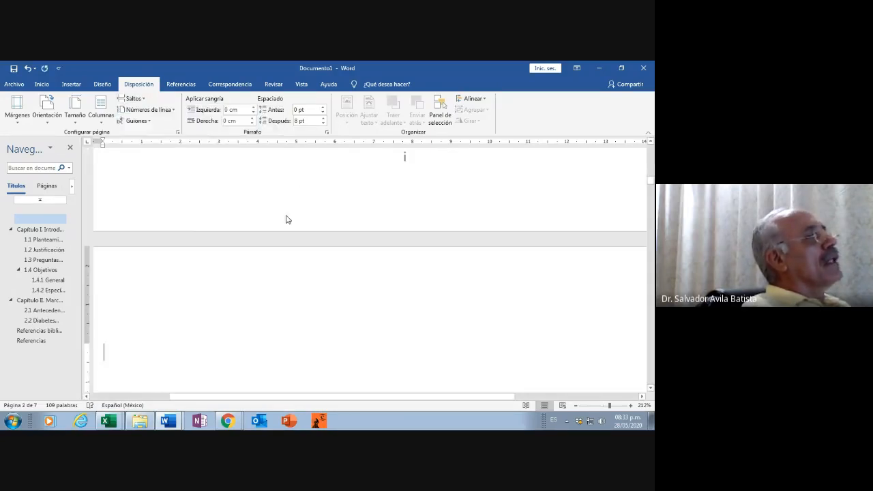
pyautogui.scroll(3, 400, 214)
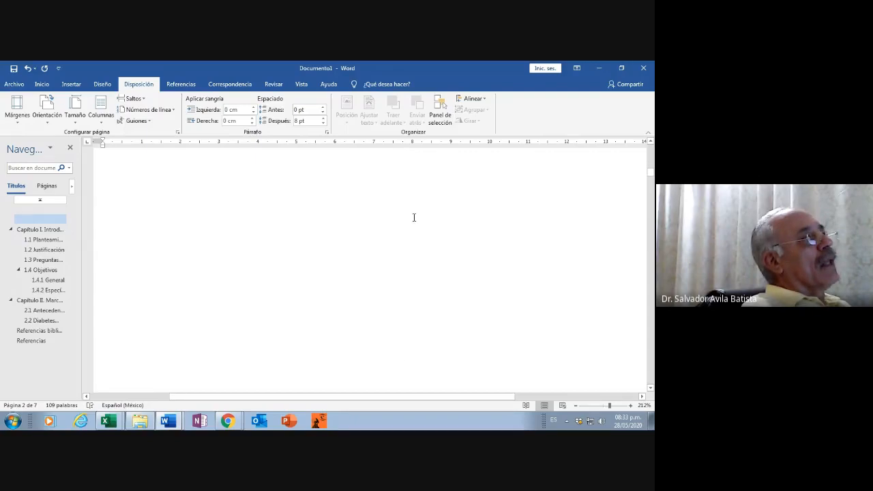
pyautogui.scroll(-2, 413, 215)
pyautogui.scroll(-2, 412, 215)
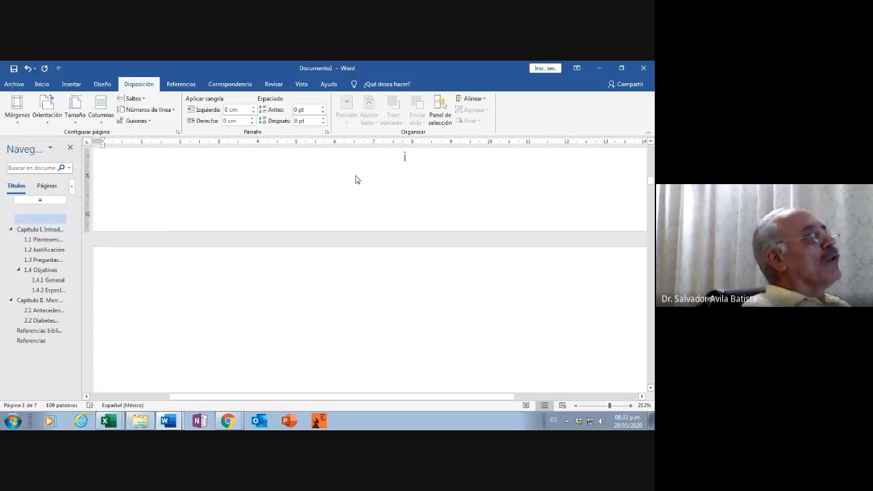
pyautogui.scroll(4, 356, 179)
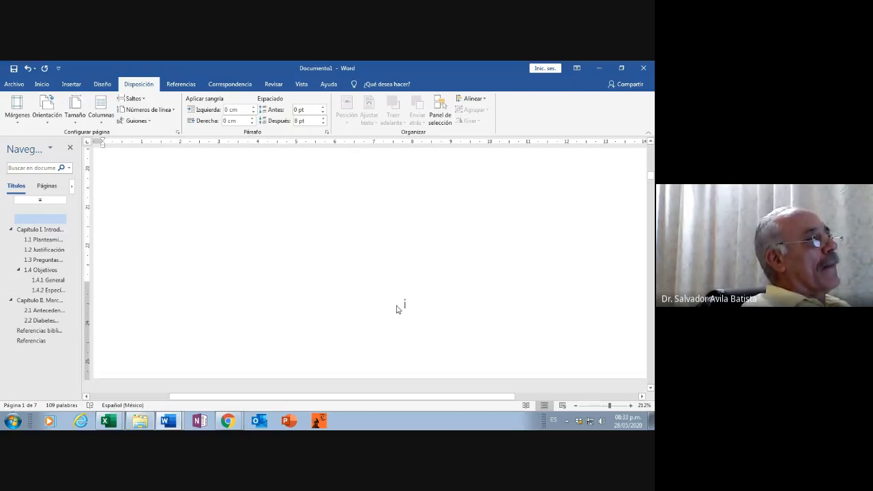
# Step: Open the footer on the "Índice" page for editing and review the page numbers through the "Capítulo I. Introducción" page's footer
pyautogui.doubleClick(403, 303)
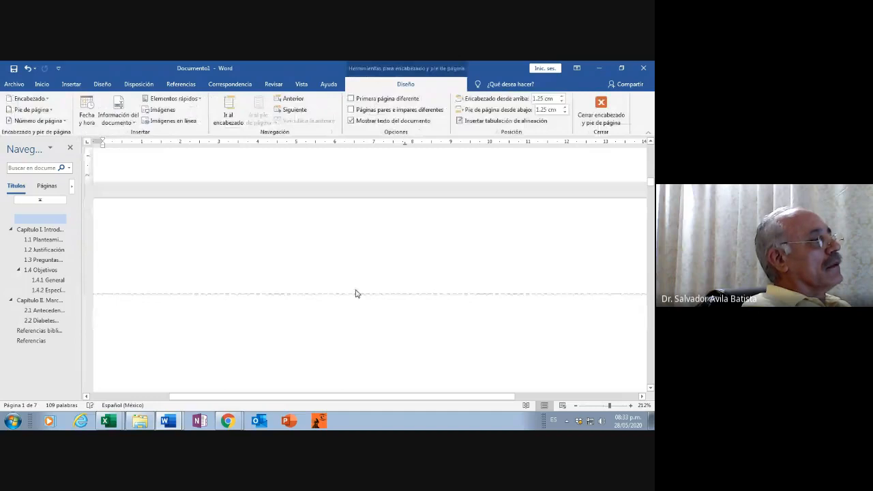
pyautogui.scroll(-3, 355, 293)
pyautogui.scroll(-3, 357, 291)
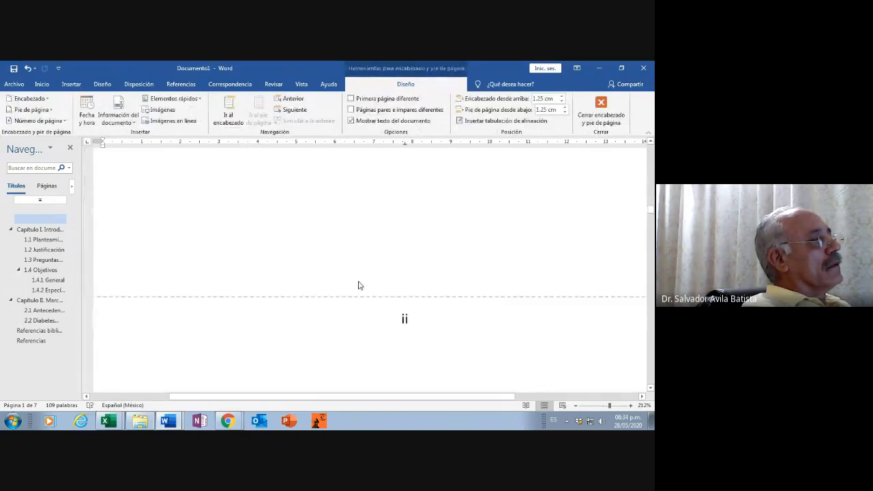
pyautogui.scroll(-1, 357, 285)
pyautogui.scroll(-1, 359, 281)
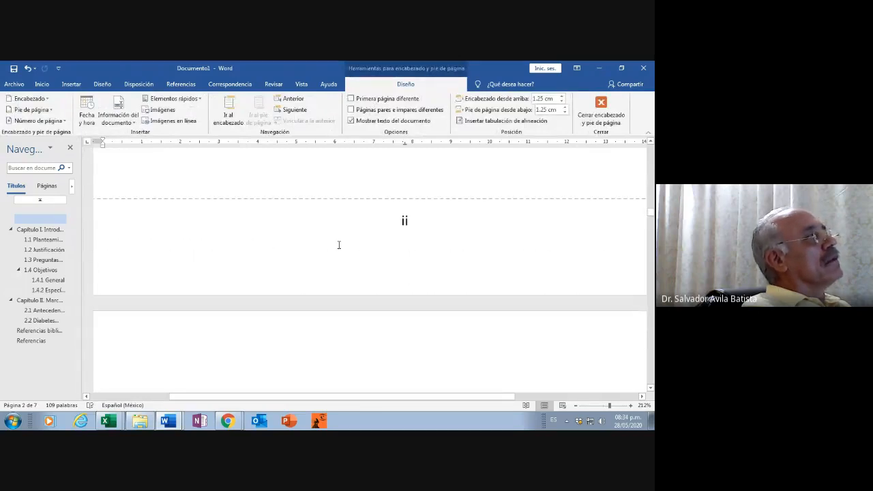
pyautogui.click(313, 232)
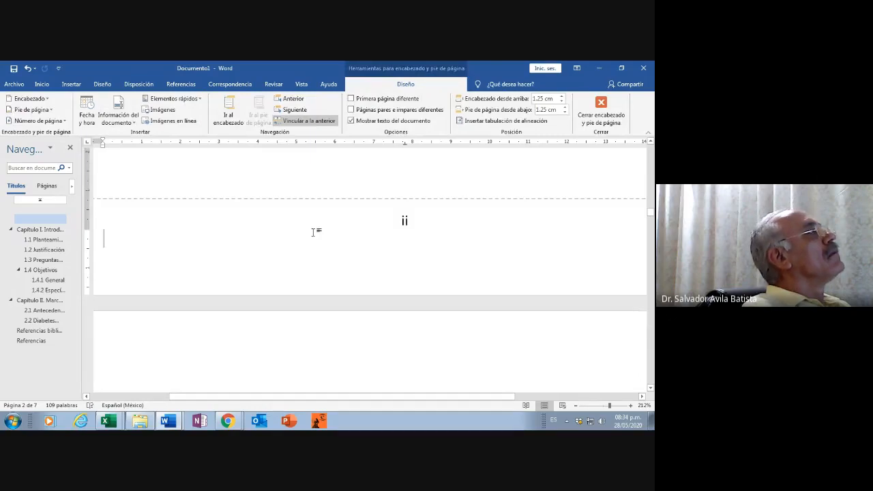
pyautogui.scroll(-4, 304, 231)
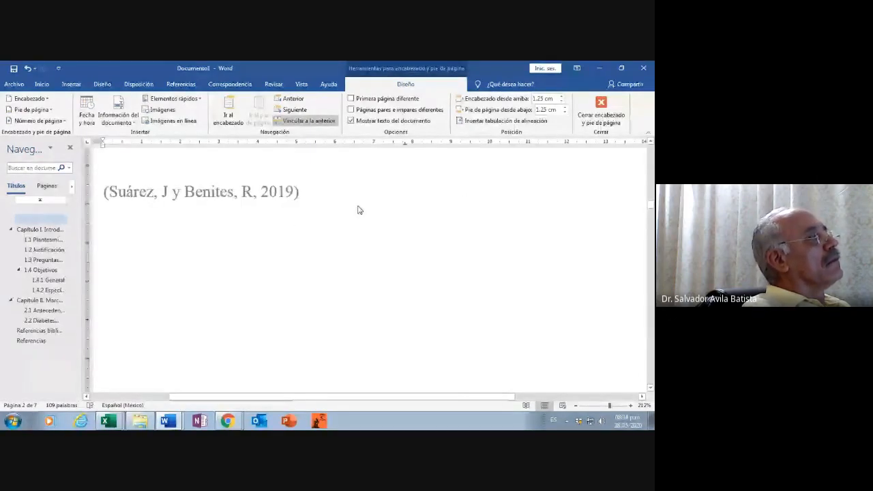
pyautogui.scroll(-5, 359, 211)
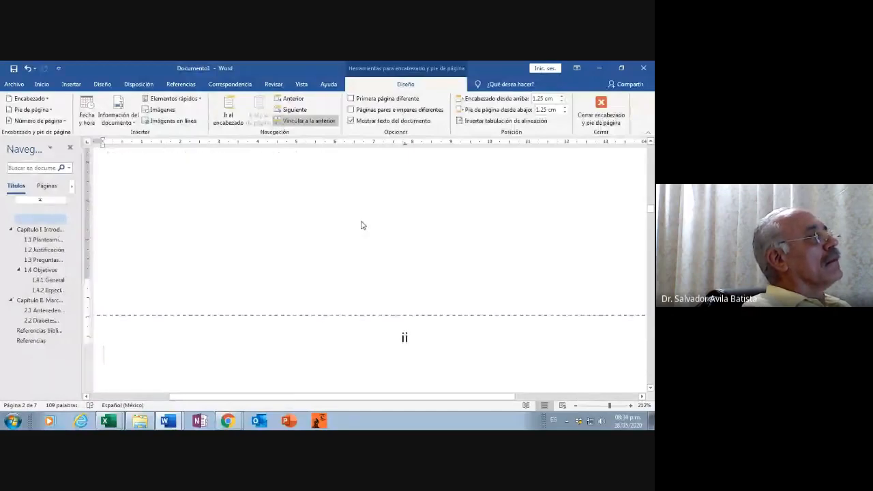
pyautogui.scroll(-3, 362, 222)
pyautogui.scroll(-1, 361, 217)
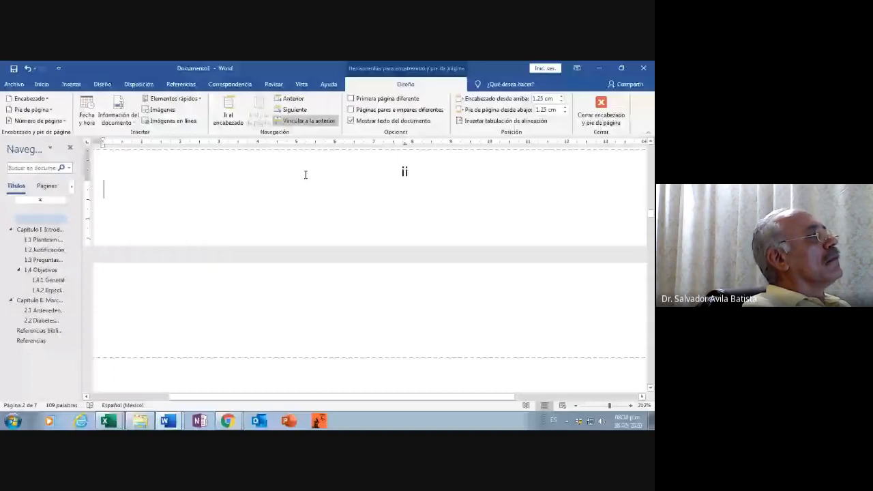
# Step: Compare the link-to-previous setting between the "Índice" page's footer and the following section's header
pyautogui.scroll(1, 317, 197)
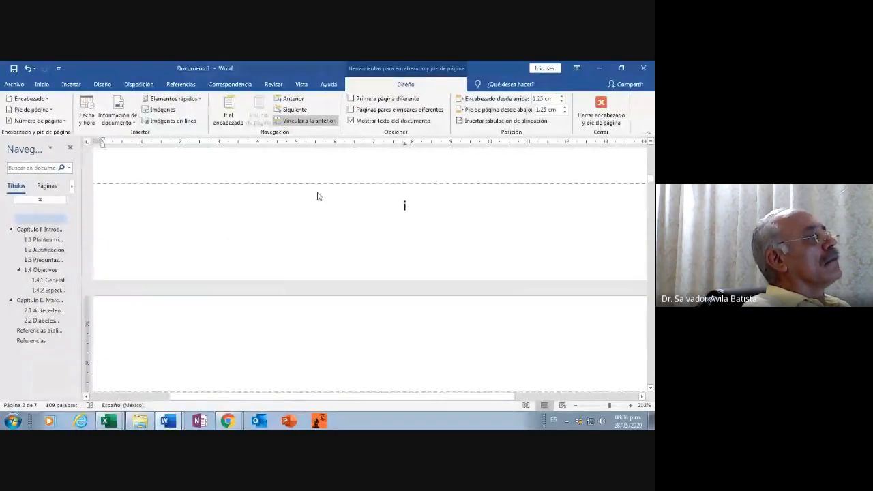
pyautogui.click(304, 204)
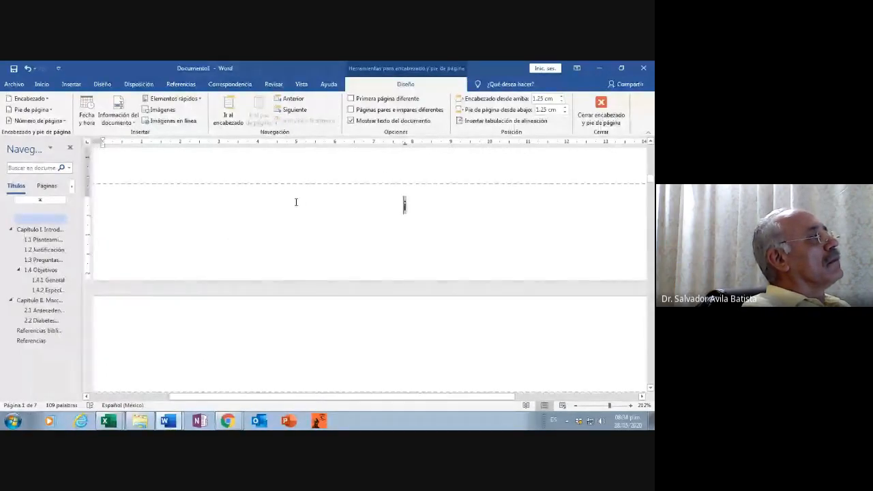
pyautogui.scroll(4, 279, 218)
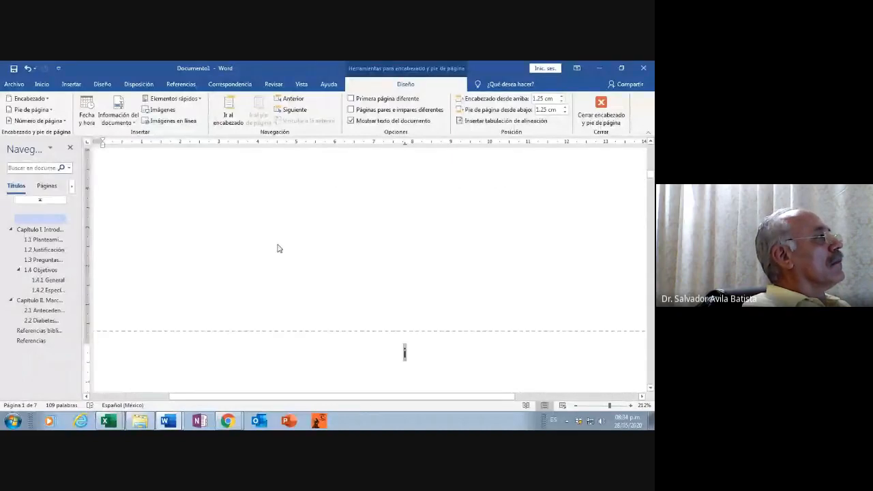
pyautogui.scroll(-3, 283, 251)
pyautogui.scroll(-2, 288, 255)
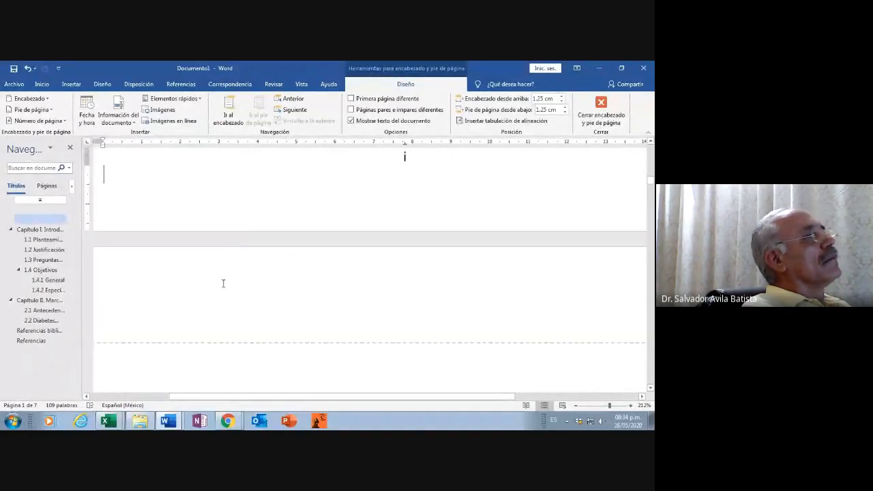
pyautogui.click(225, 282)
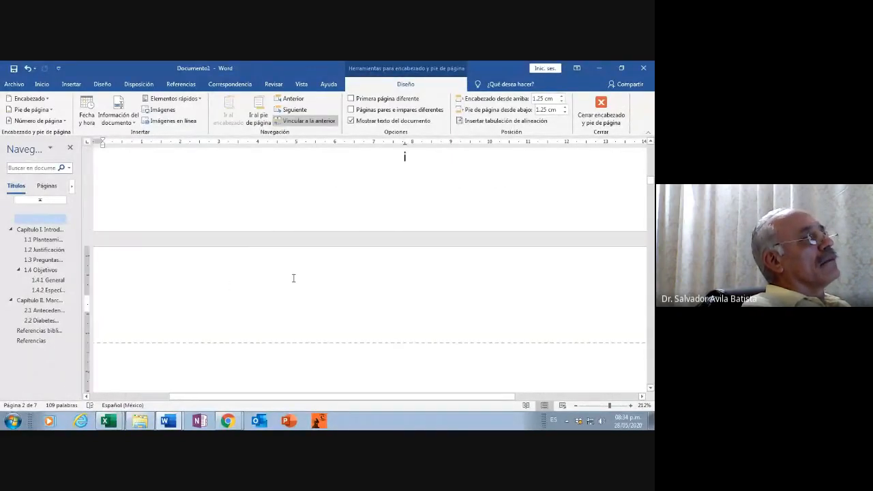
pyautogui.scroll(5, 335, 245)
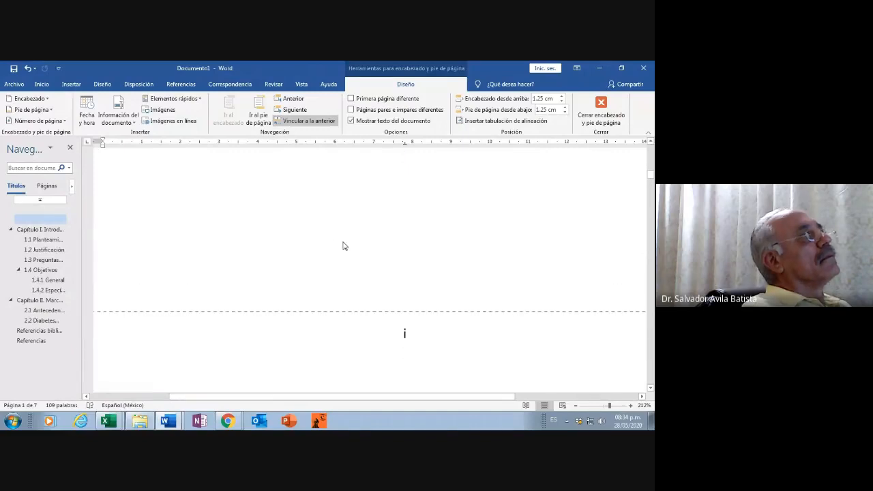
pyautogui.scroll(-5, 343, 245)
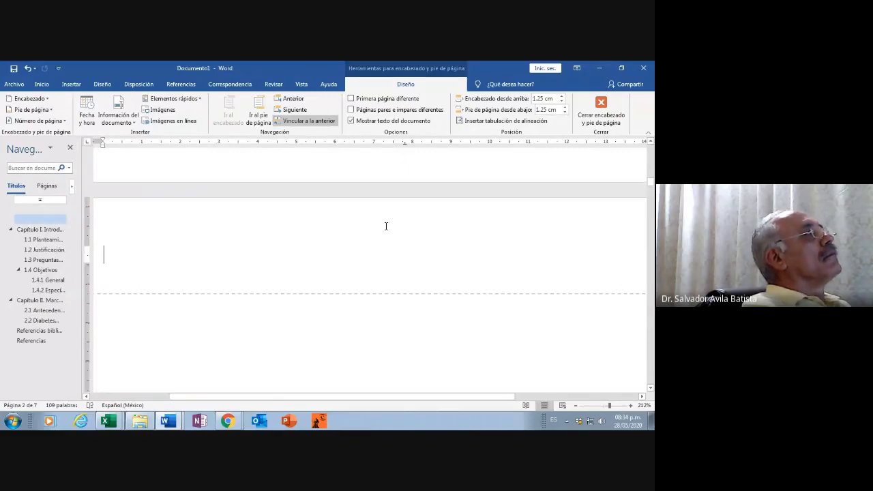
pyautogui.scroll(4, 339, 176)
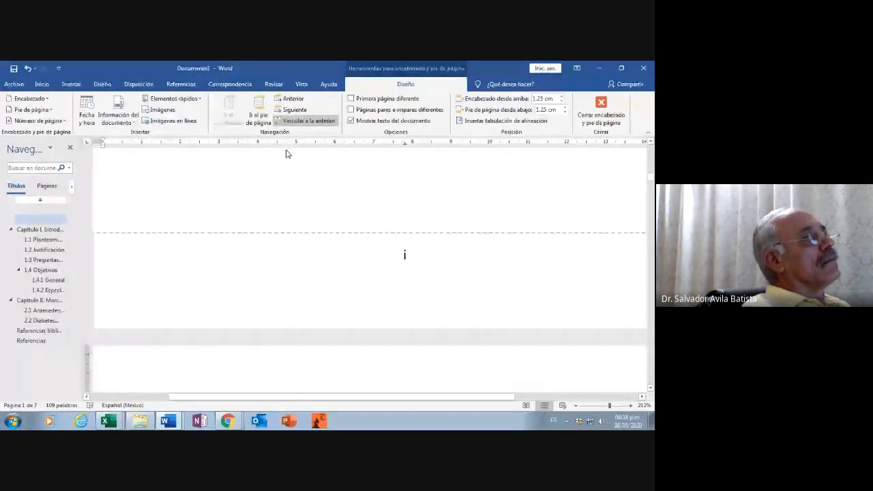
pyautogui.click(409, 259)
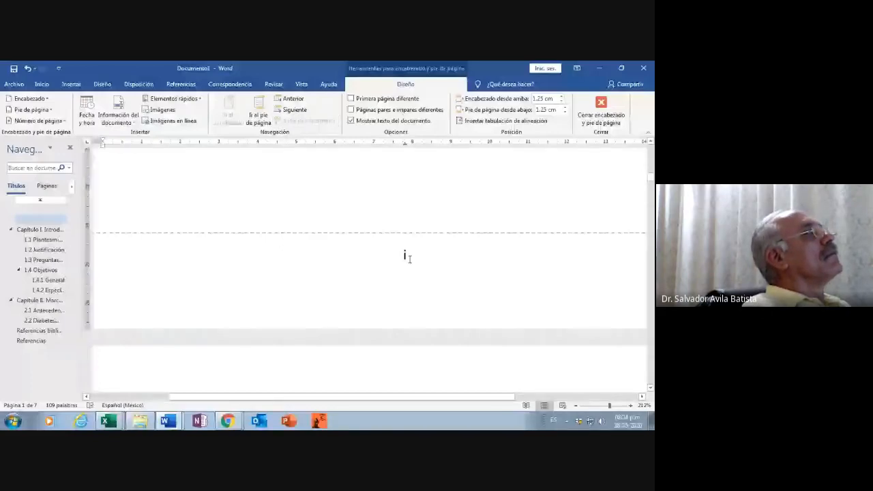
pyautogui.scroll(2, 310, 189)
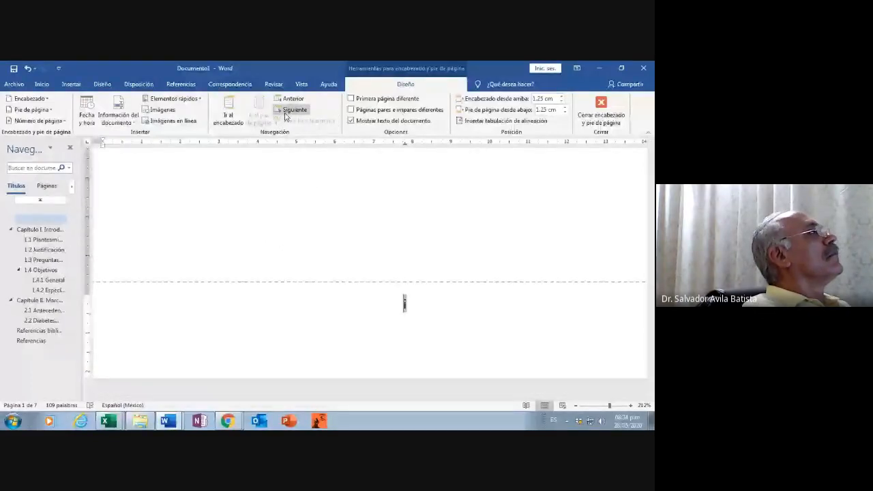
# Step: Close footer editing on the "Índice" page to return to the body text
pyautogui.click(42, 83)
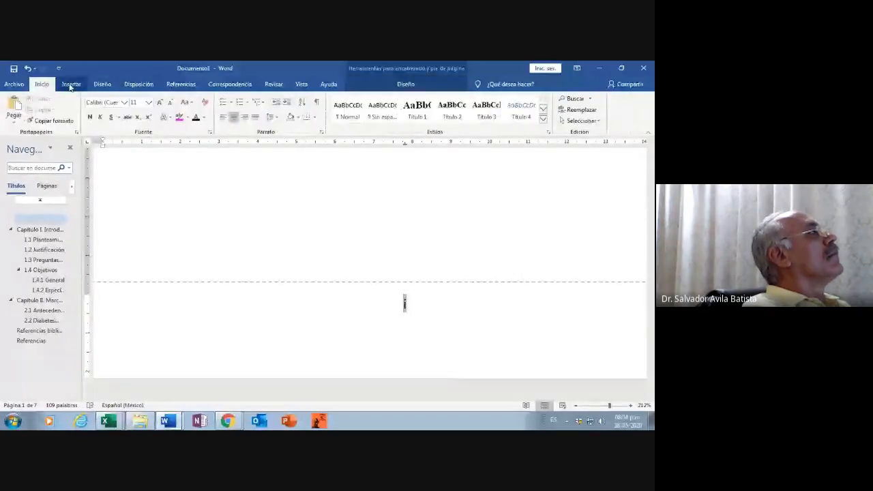
pyautogui.click(70, 84)
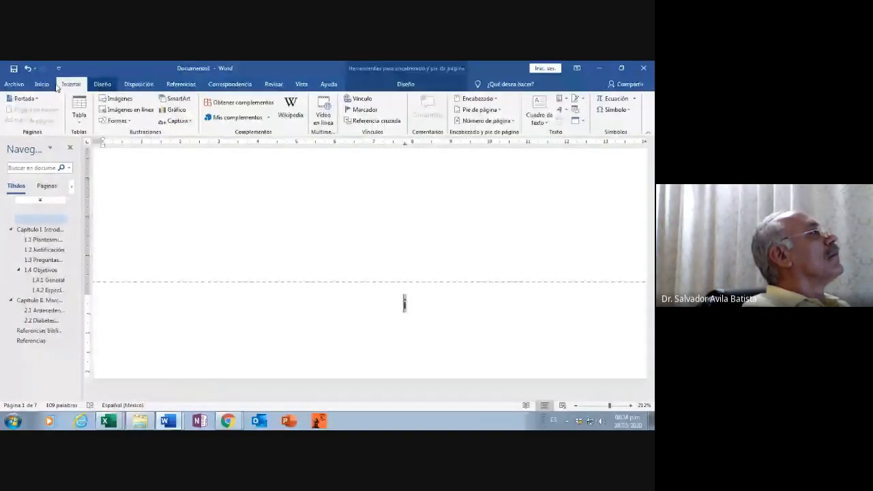
pyautogui.click(139, 84)
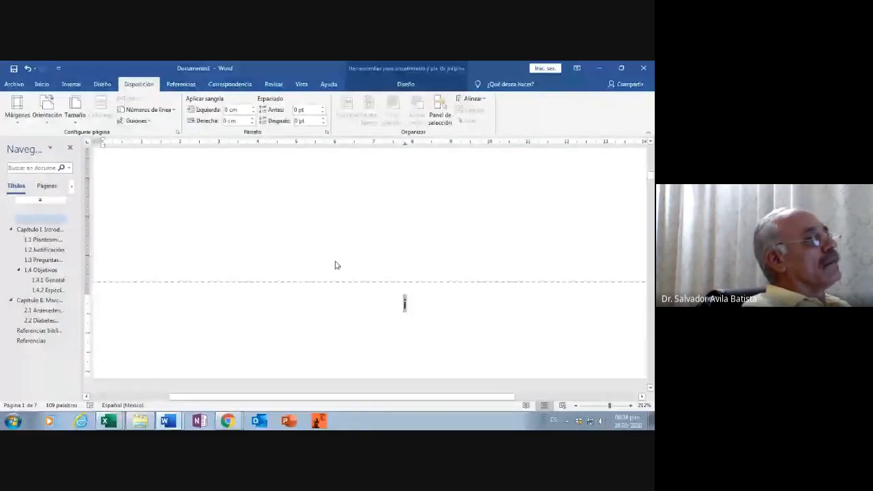
pyautogui.doubleClick(377, 262)
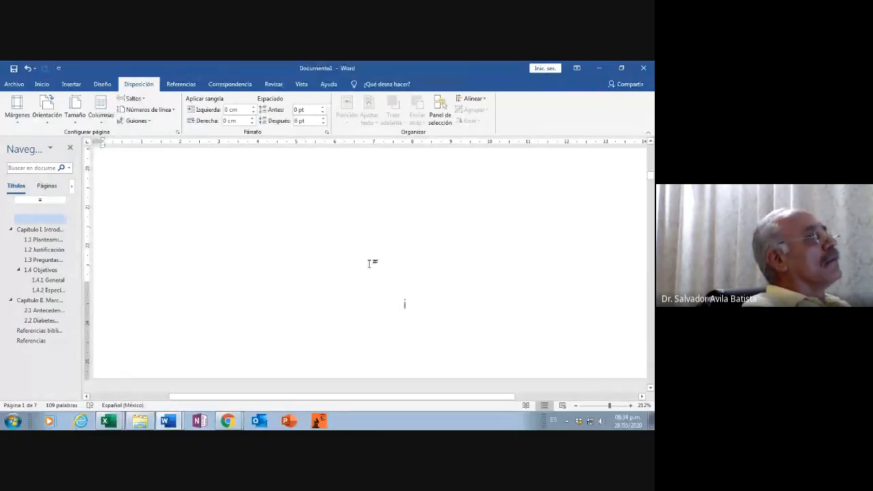
pyautogui.scroll(-5, 376, 265)
pyautogui.scroll(2, 370, 265)
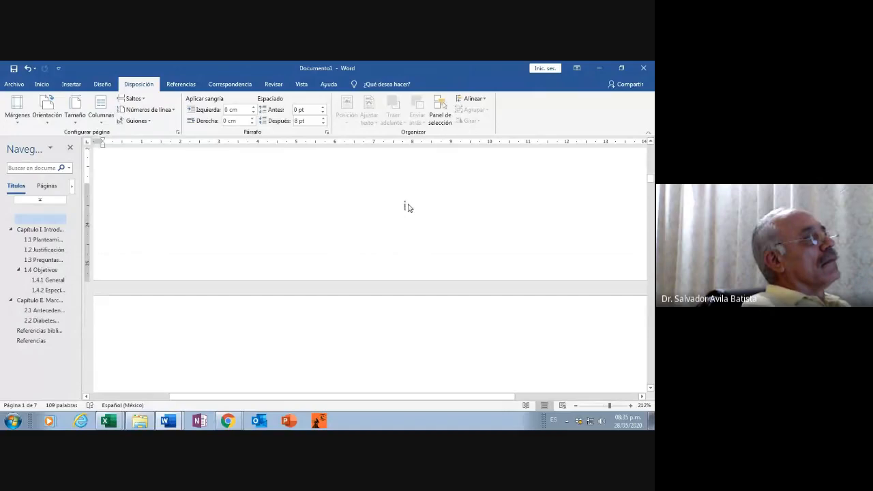
pyautogui.doubleClick(404, 206)
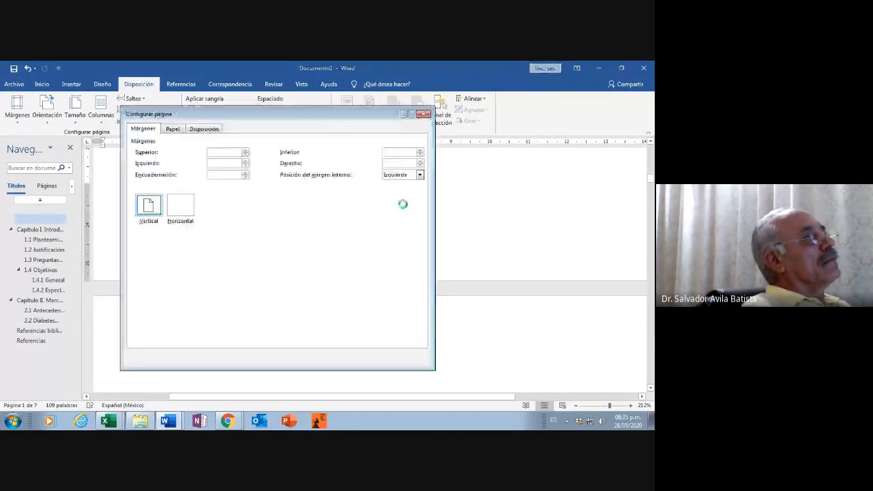
pyautogui.click(423, 114)
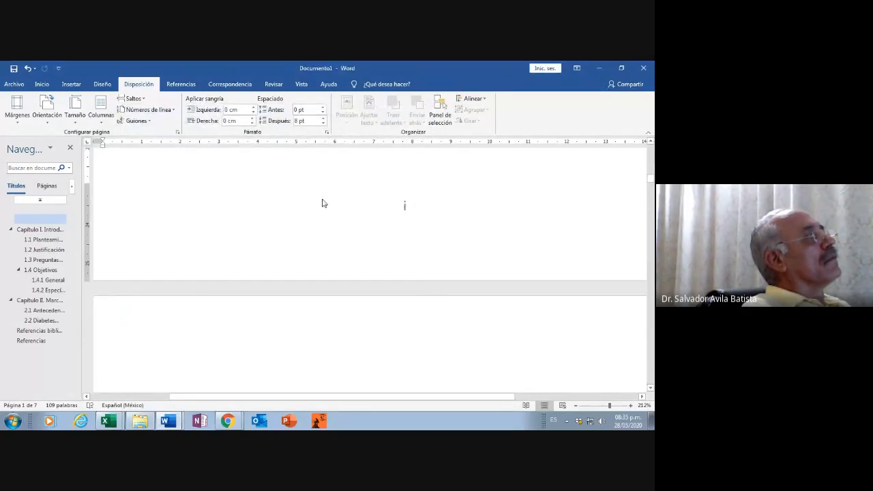
pyautogui.scroll(2, 296, 204)
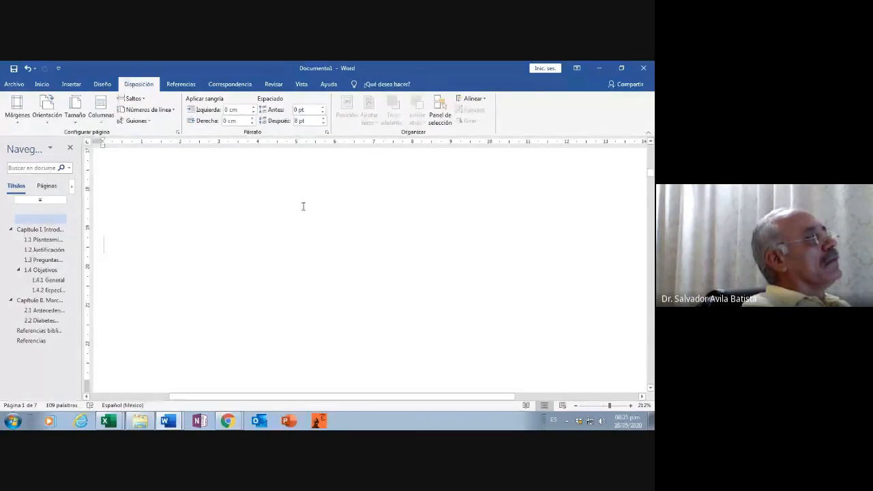
pyautogui.scroll(-3, 303, 206)
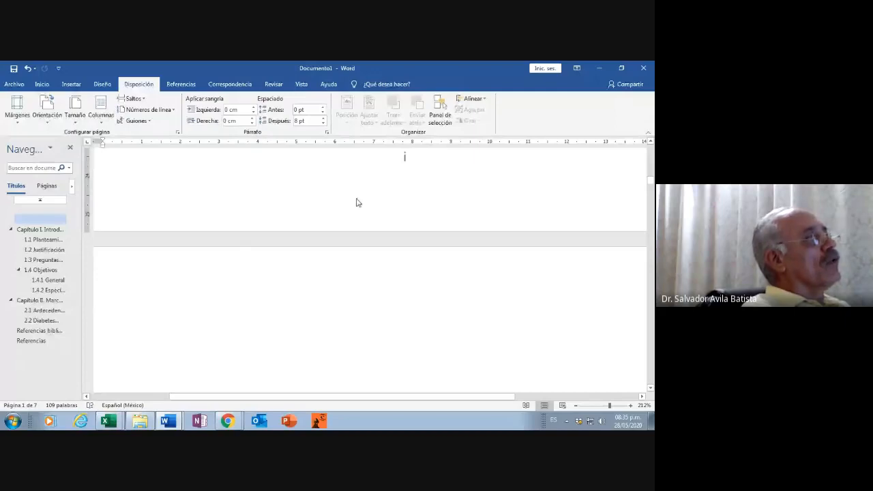
pyautogui.scroll(1, 353, 225)
pyautogui.scroll(1, 355, 246)
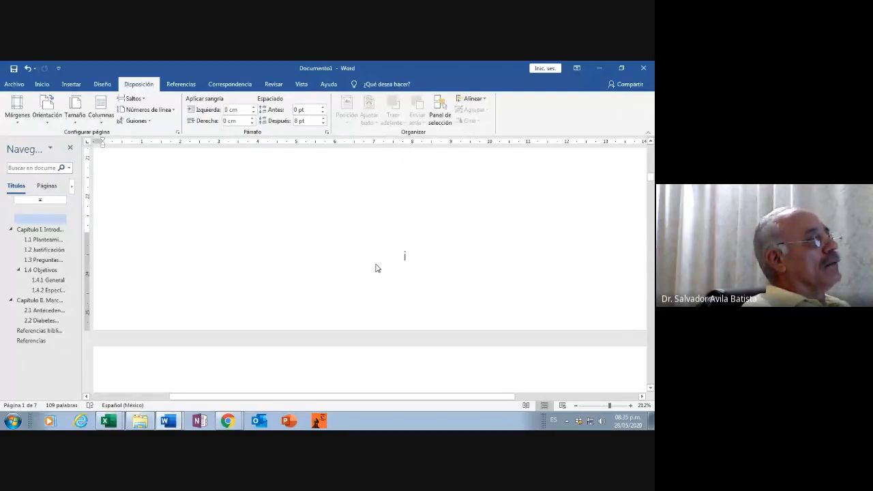
pyautogui.scroll(-4, 375, 268)
pyautogui.scroll(4, 376, 265)
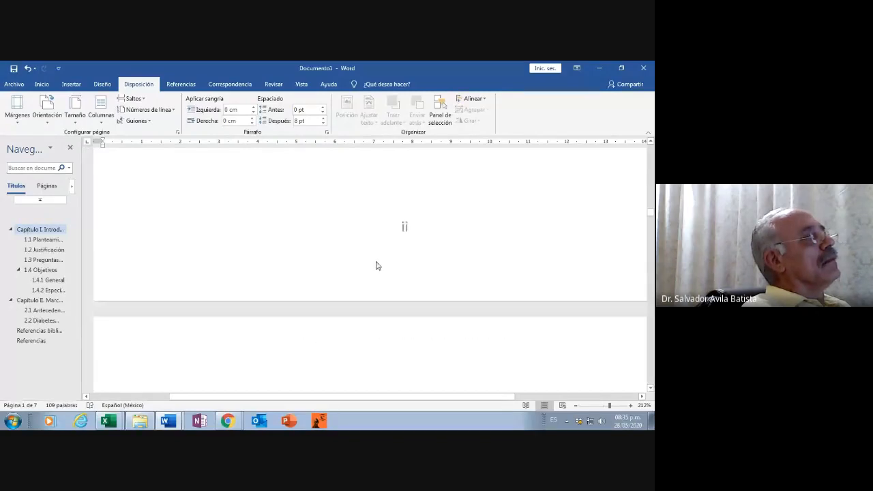
pyautogui.doubleClick(401, 249)
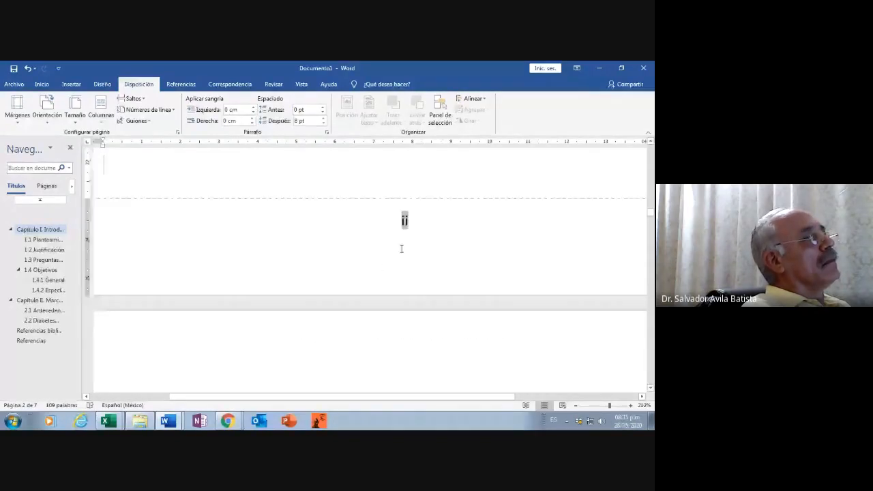
pyautogui.doubleClick(401, 249)
pyautogui.scroll(2, 355, 273)
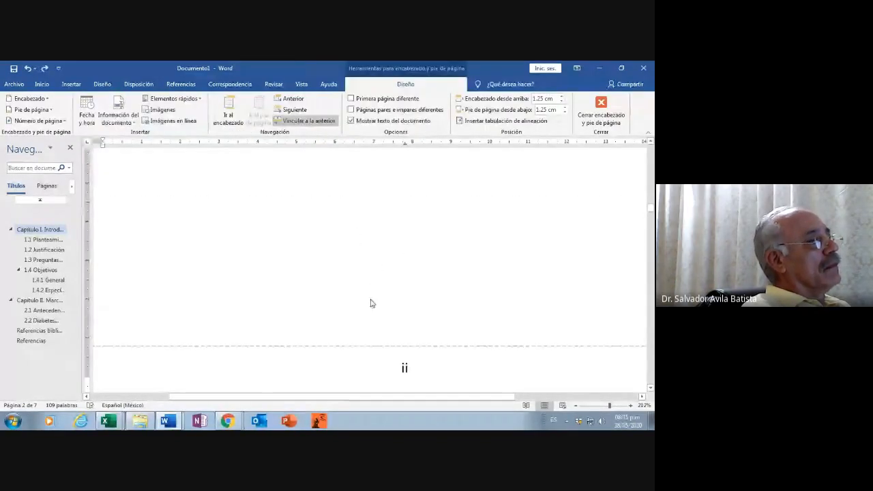
pyautogui.doubleClick(374, 327)
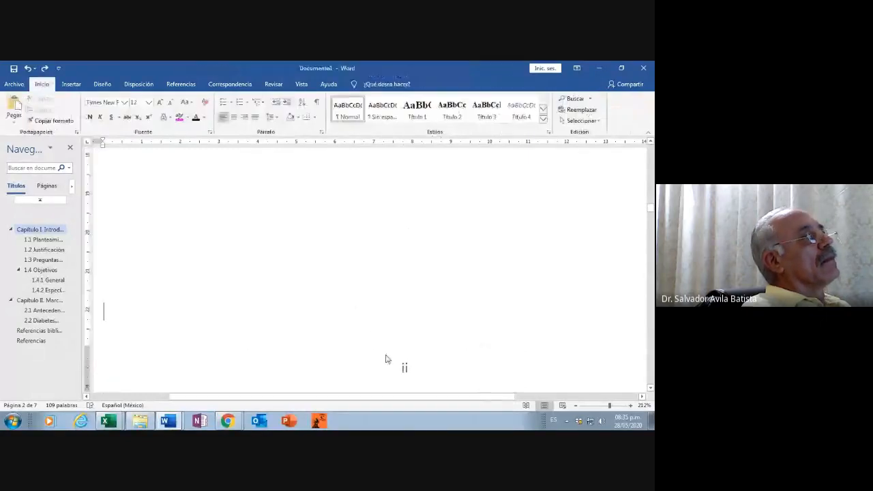
# Step: Unlink the footer of the "Capítulo I. Introducción" section from the previous section and return to the body text
pyautogui.scroll(-3, 385, 359)
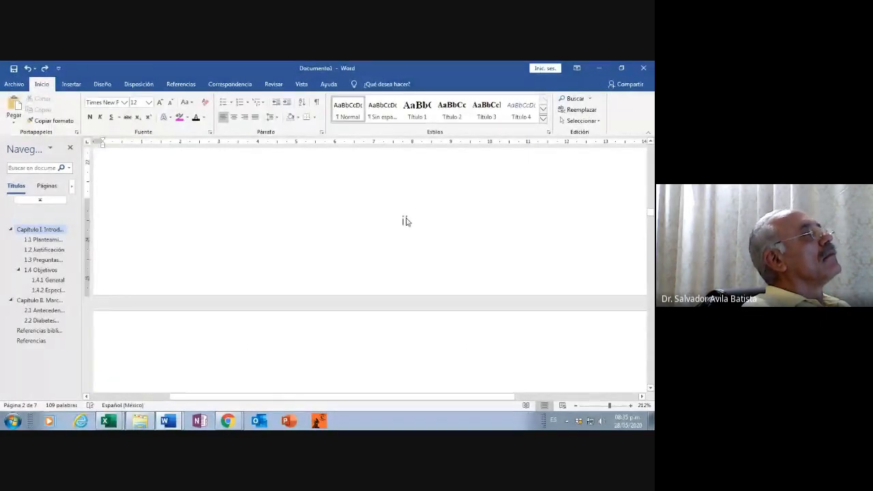
pyautogui.doubleClick(405, 221)
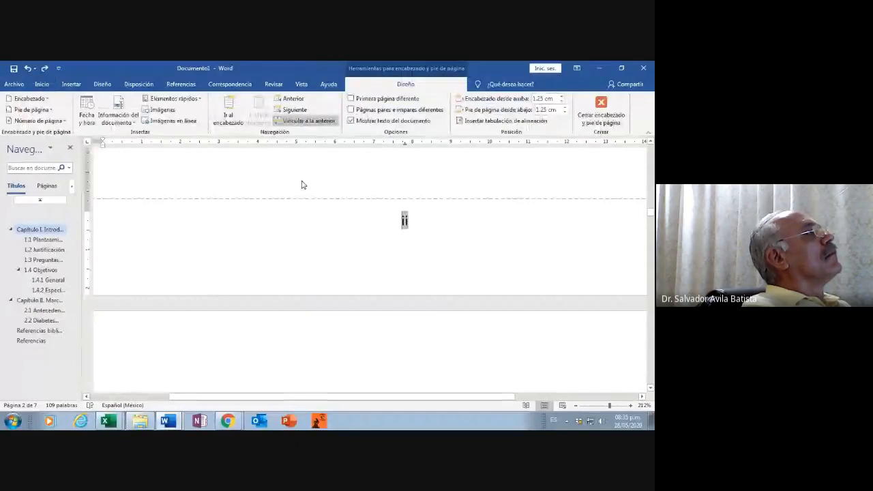
pyautogui.click(296, 123)
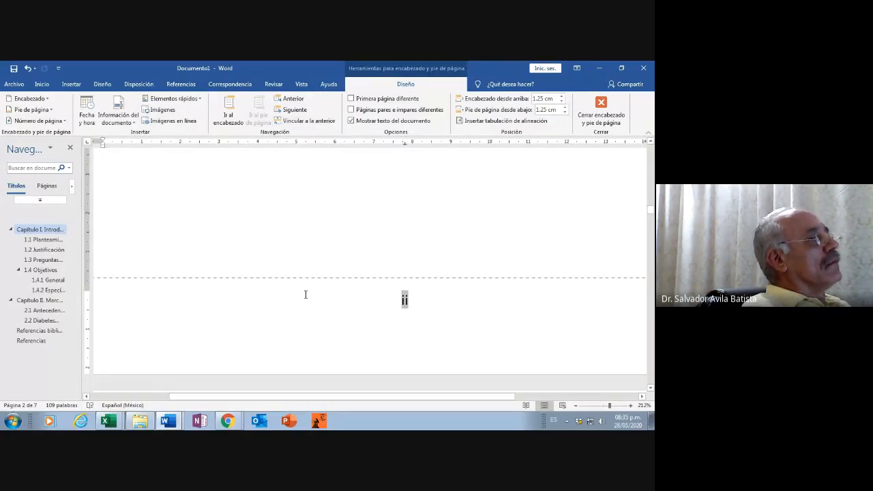
pyautogui.doubleClick(343, 269)
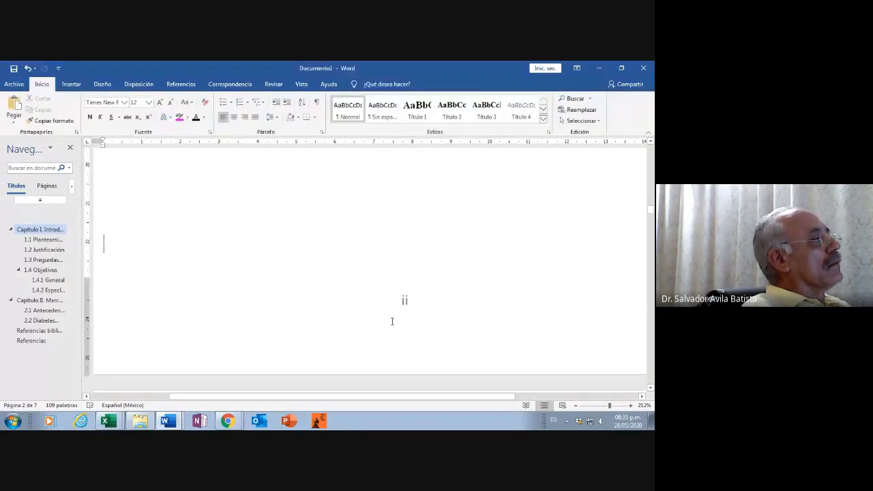
# Step: Link the footer of the "Capítulo I. Introducción" section to the previous section, agreeing to delete its own footer
pyautogui.doubleClick(394, 324)
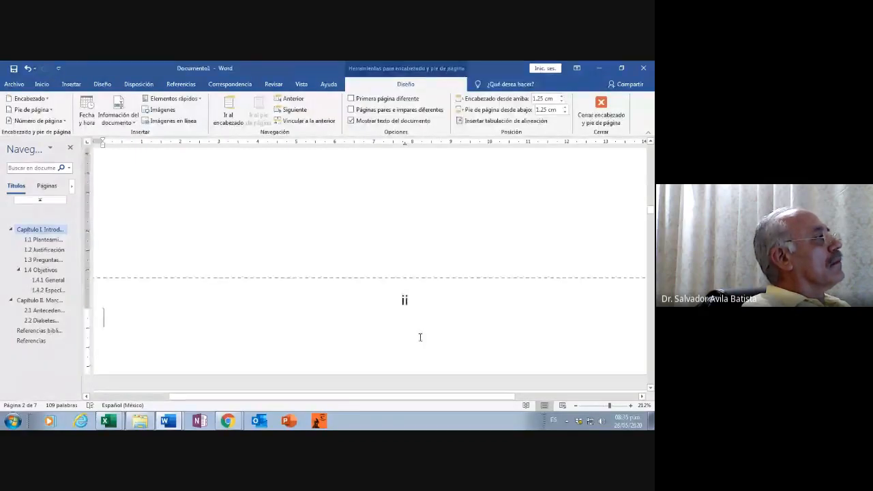
pyautogui.scroll(-3, 421, 337)
pyautogui.doubleClick(173, 227)
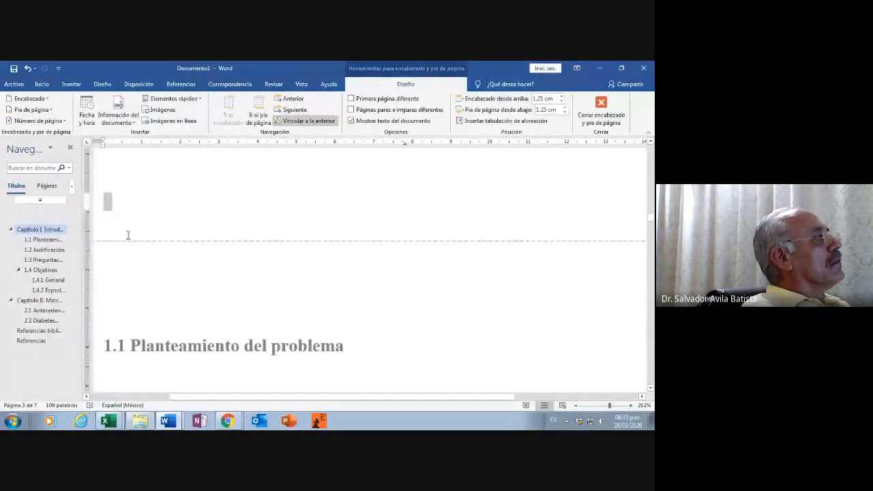
pyautogui.scroll(5, 283, 279)
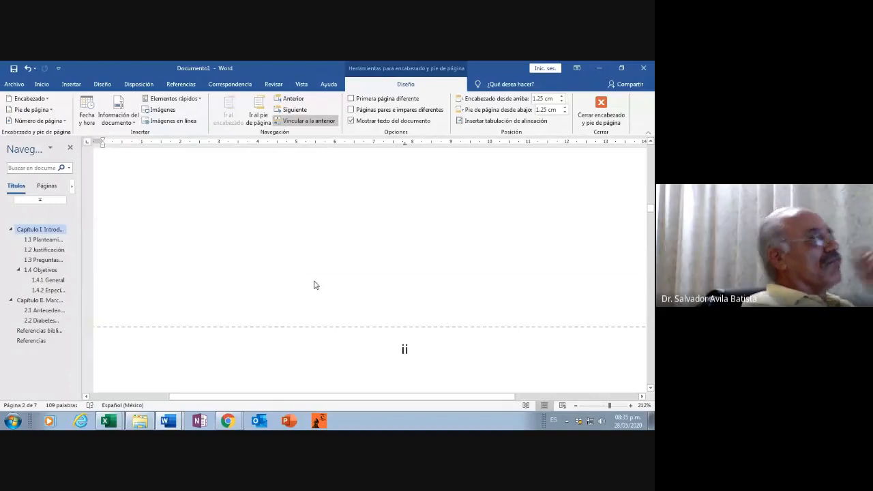
pyautogui.scroll(-8, 314, 283)
pyautogui.scroll(-5, 313, 284)
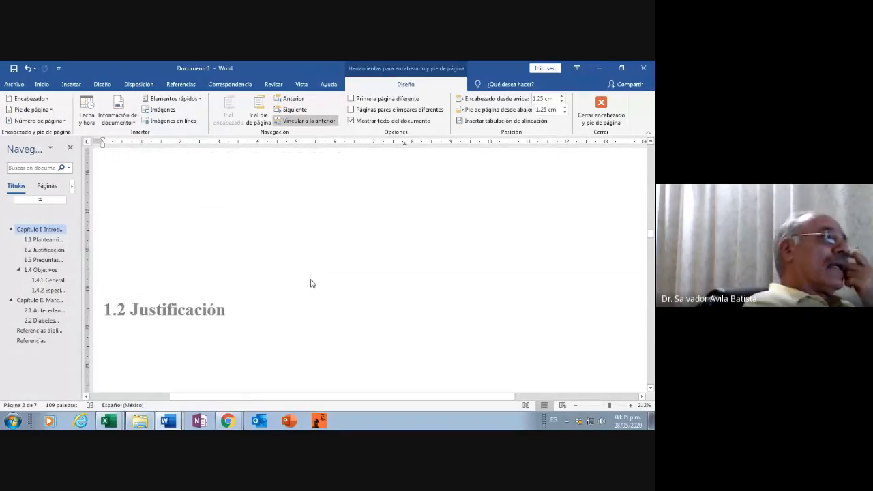
pyautogui.scroll(-5, 310, 283)
pyautogui.doubleClick(405, 267)
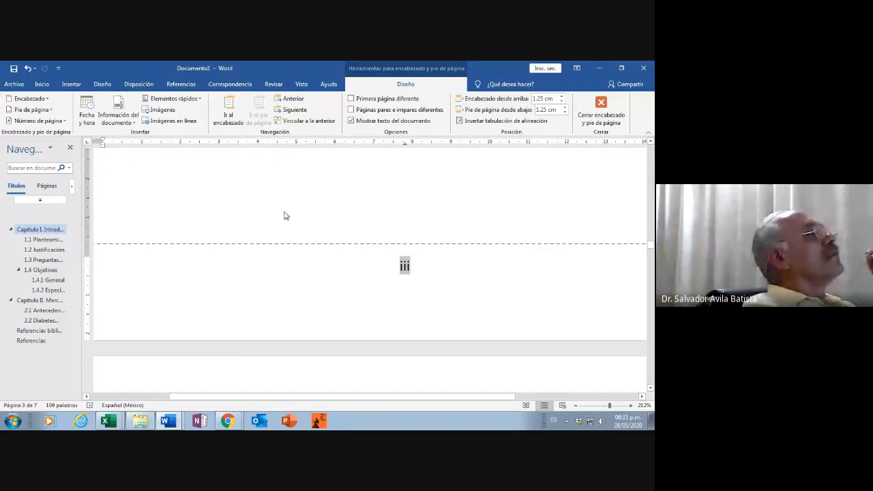
pyautogui.click(292, 122)
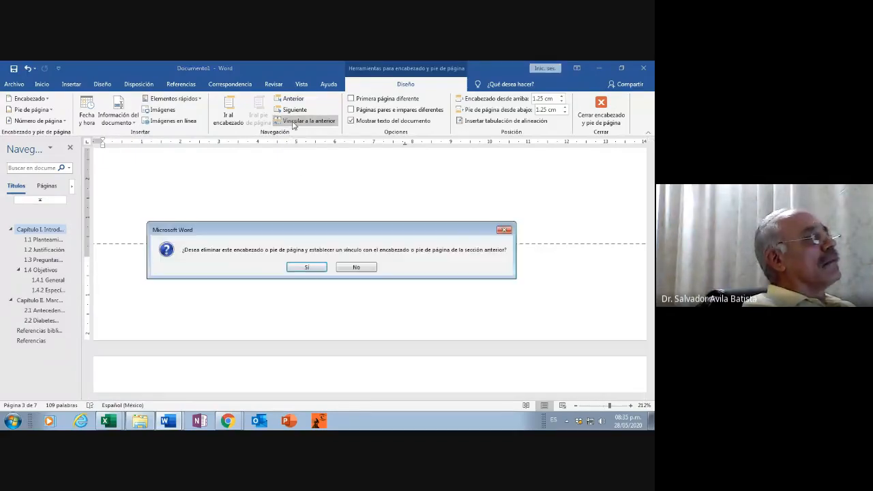
pyautogui.click(313, 267)
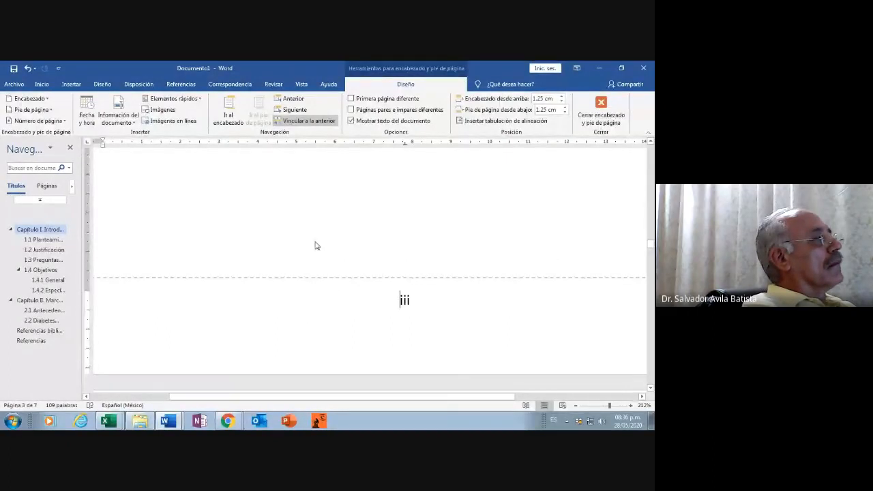
# Step: Undo the last change in the footer of the "Capítulo I. Introducción" page and place the cursor below its page number
pyautogui.scroll(10, 316, 240)
pyautogui.scroll(3, 316, 240)
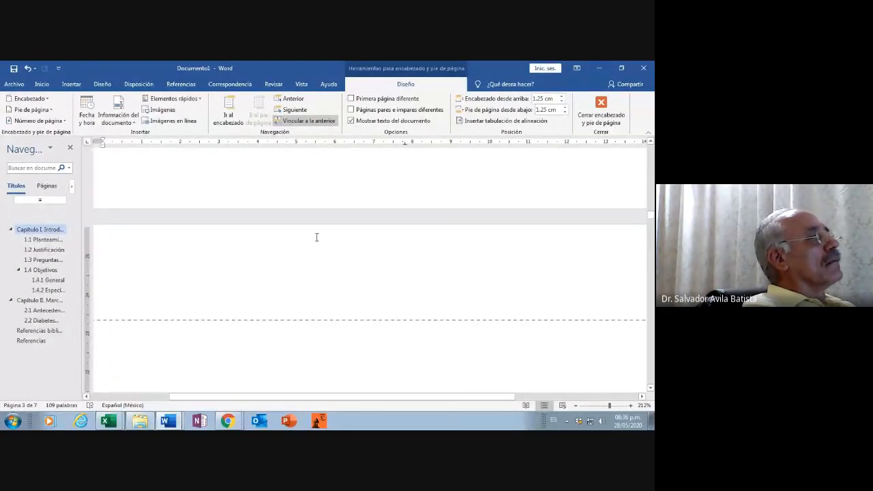
pyautogui.scroll(3, 317, 238)
pyautogui.click(388, 343)
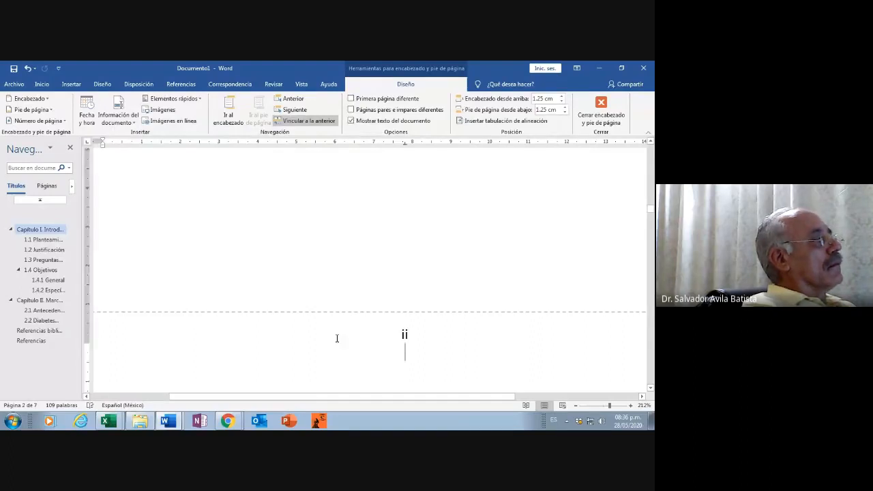
pyautogui.hotkey('ctrl', 'z')
pyautogui.scroll(3, 331, 332)
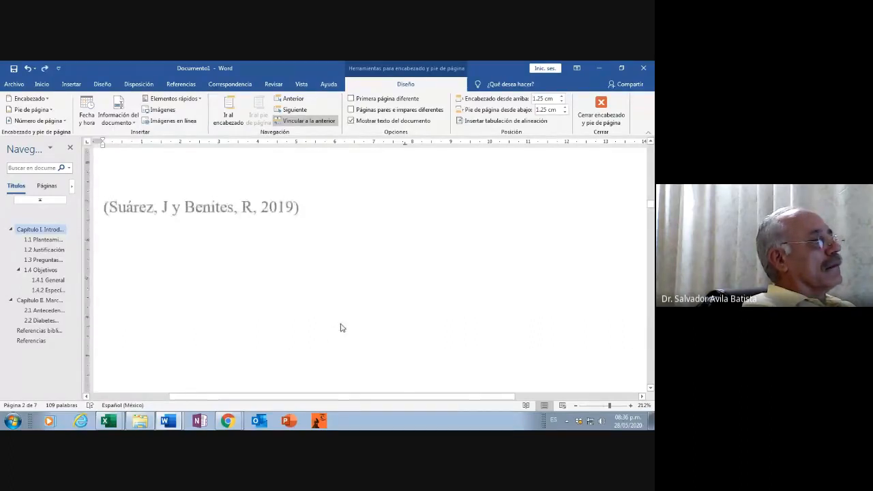
pyautogui.scroll(-4, 344, 323)
pyautogui.scroll(-1, 345, 317)
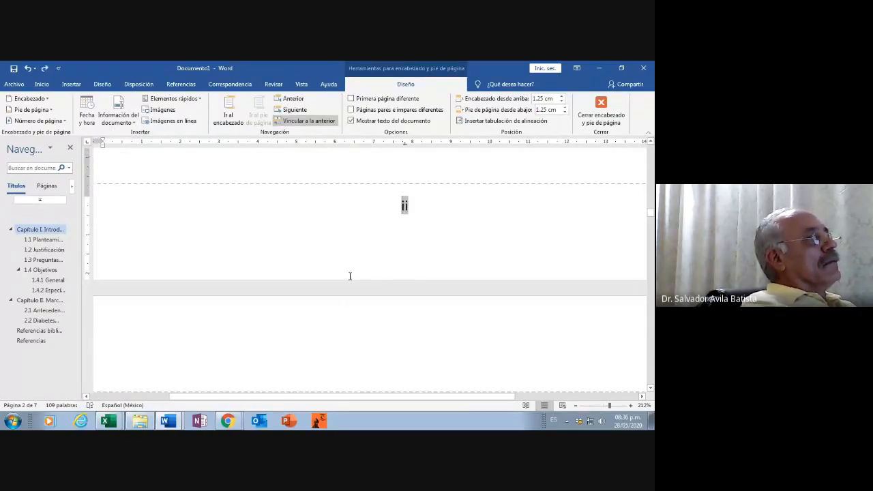
pyautogui.click(372, 248)
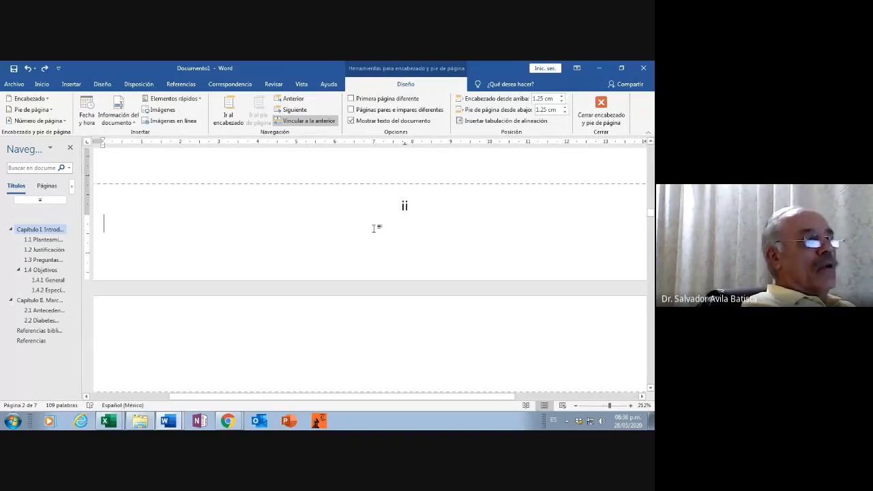
# Step: Check the link-to-previous setting and page number in the "Índice" page's footer
pyautogui.scroll(3, 382, 220)
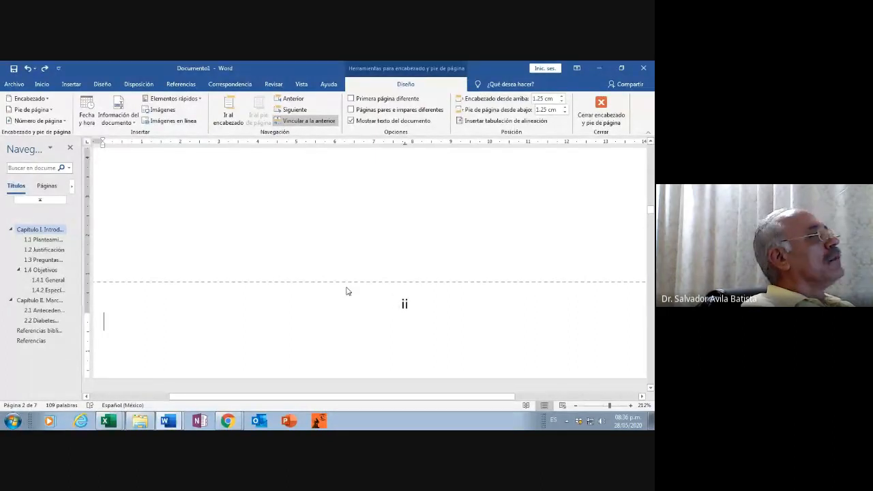
pyautogui.scroll(3, 340, 288)
pyautogui.scroll(-3, 355, 280)
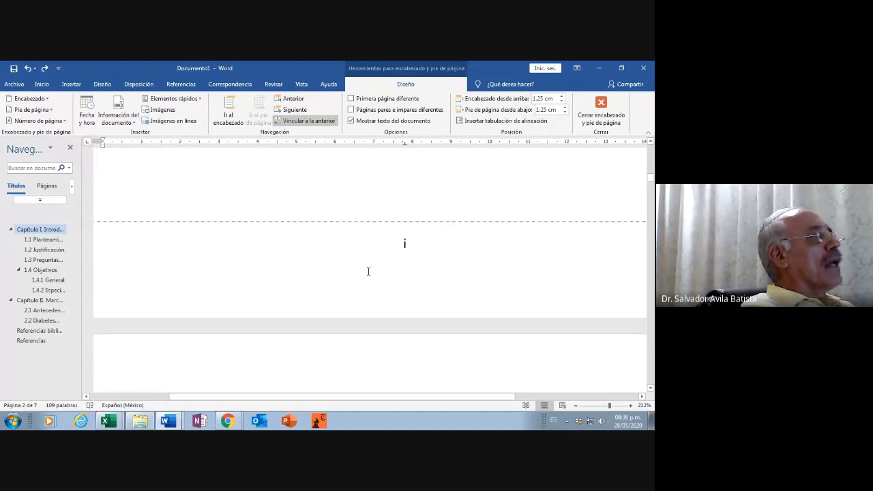
pyautogui.scroll(2, 369, 273)
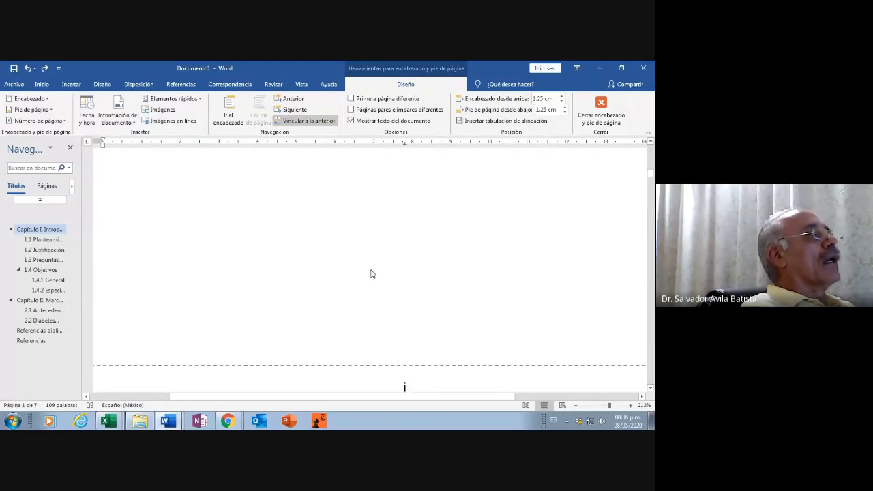
pyautogui.scroll(-3, 382, 225)
pyautogui.click(393, 173)
pyautogui.scroll(2, 380, 316)
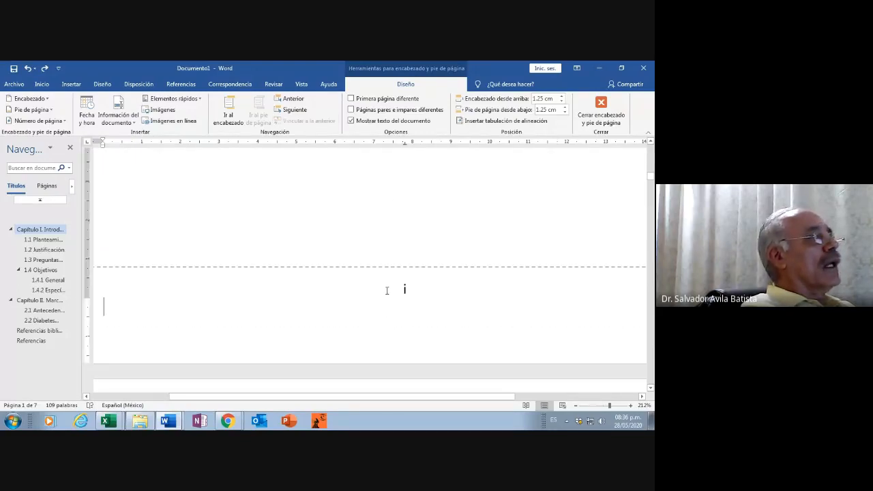
pyautogui.click(387, 290)
pyautogui.doubleClick(383, 306)
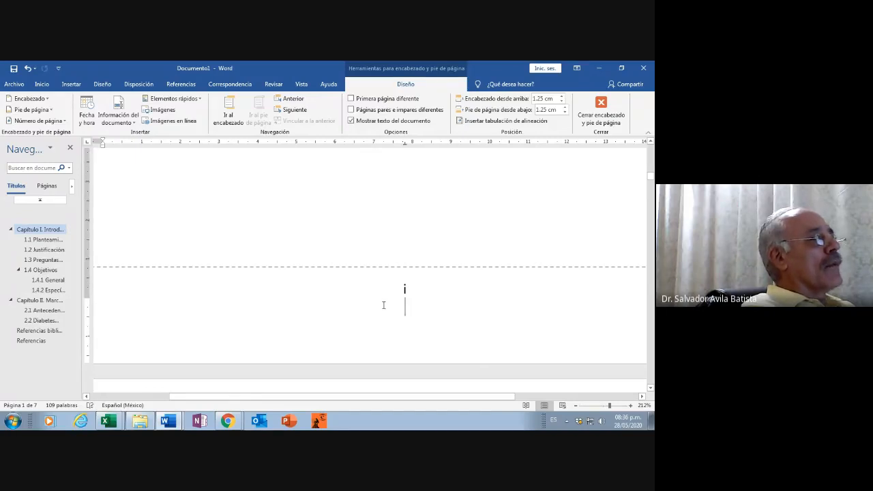
# Step: Check the link-to-previous setting in the footer of the "Capítulo I. Introducción" page
pyautogui.scroll(-1, 384, 305)
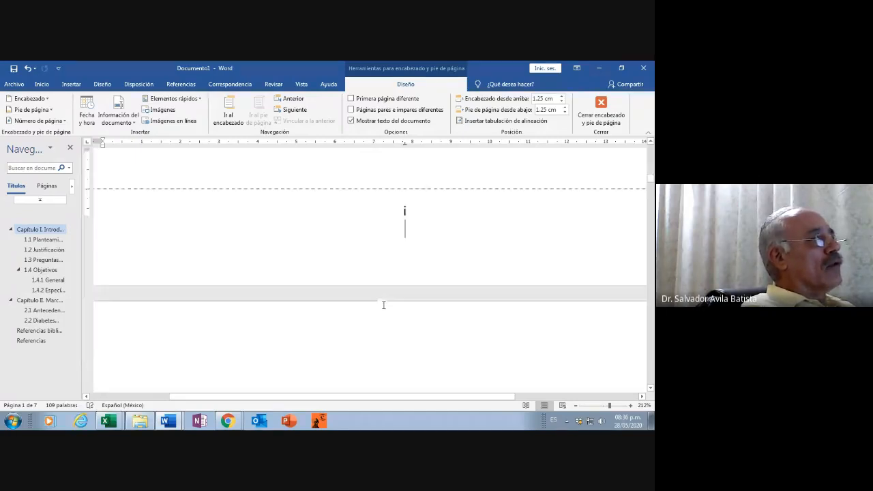
pyautogui.scroll(-15, 383, 306)
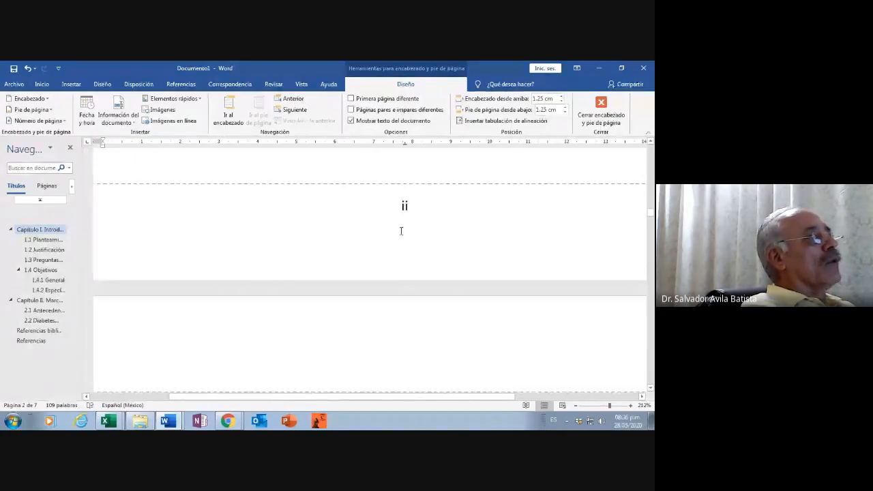
pyautogui.click(400, 233)
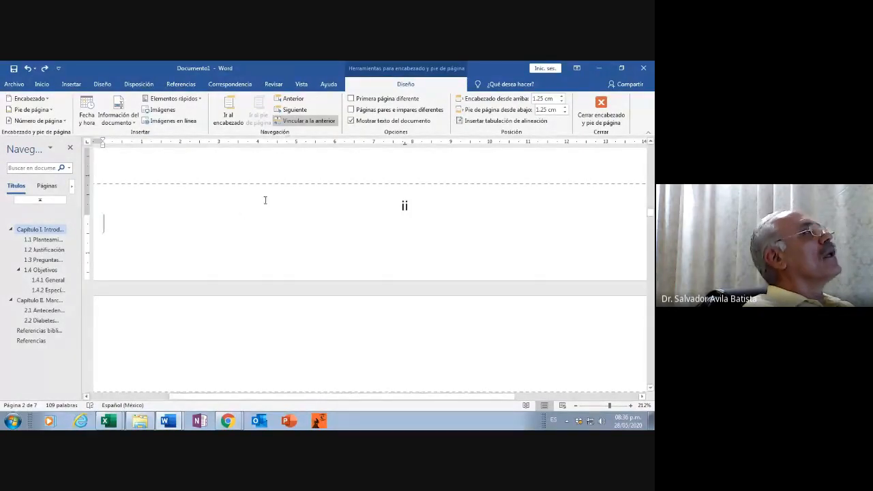
pyautogui.scroll(-1, 269, 219)
pyautogui.scroll(3, 273, 225)
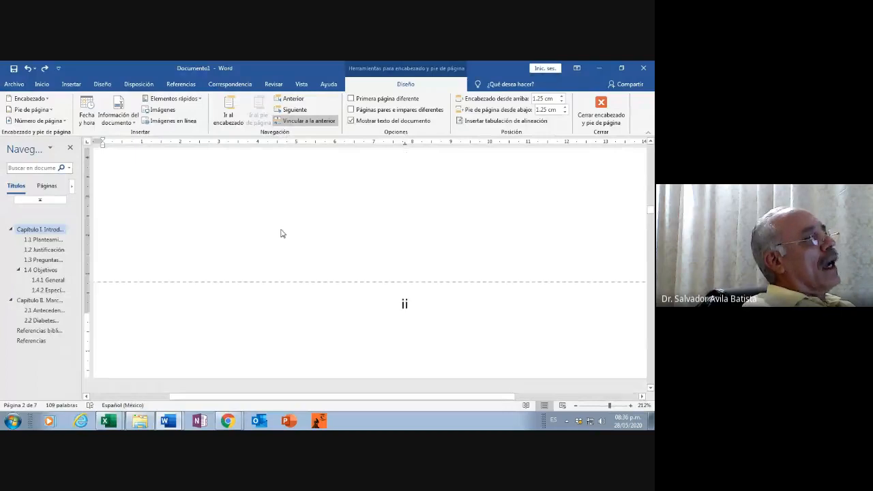
pyautogui.scroll(-1, 351, 267)
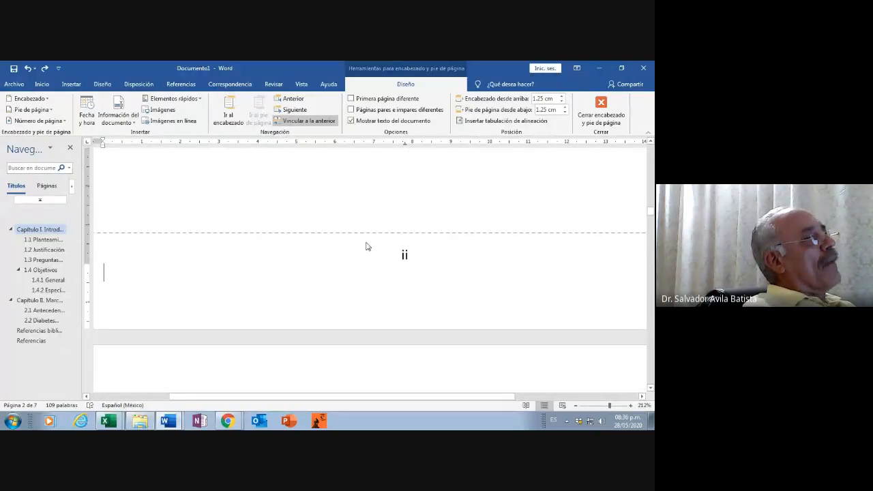
pyautogui.scroll(-1, 369, 247)
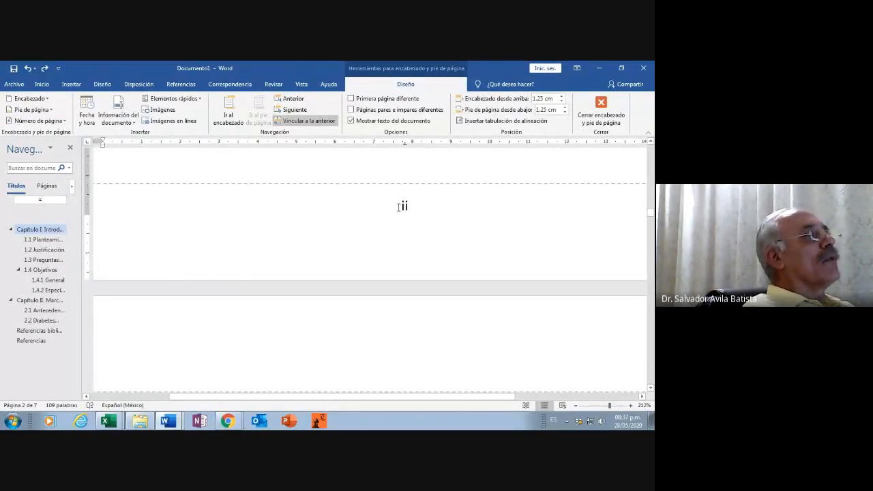
# Step: Set the page number format of the "Capítulo I. Introducción" section to 1, 2, 3, … starting at 1
pyautogui.moveTo(400, 206); pyautogui.dragTo(414, 207)
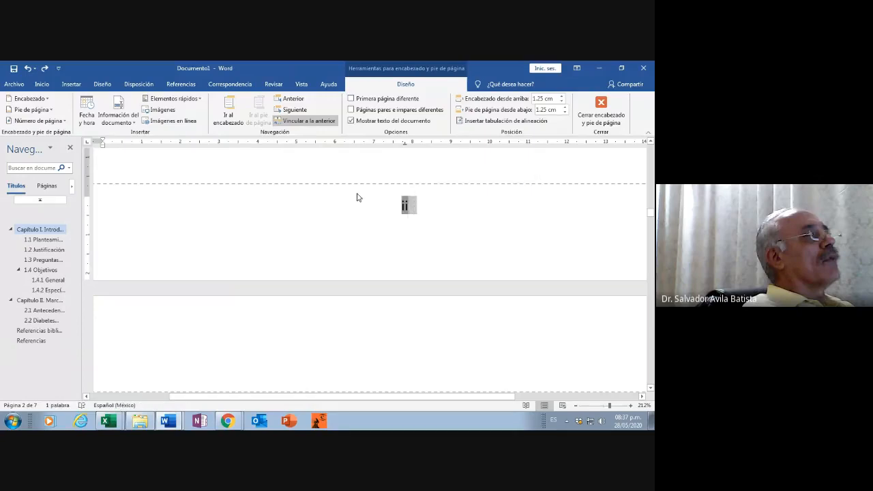
pyautogui.click(72, 85)
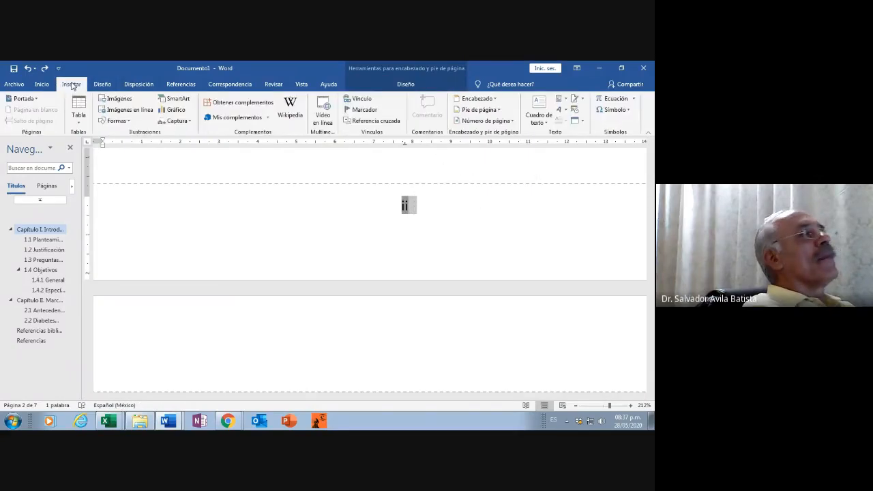
pyautogui.click(511, 123)
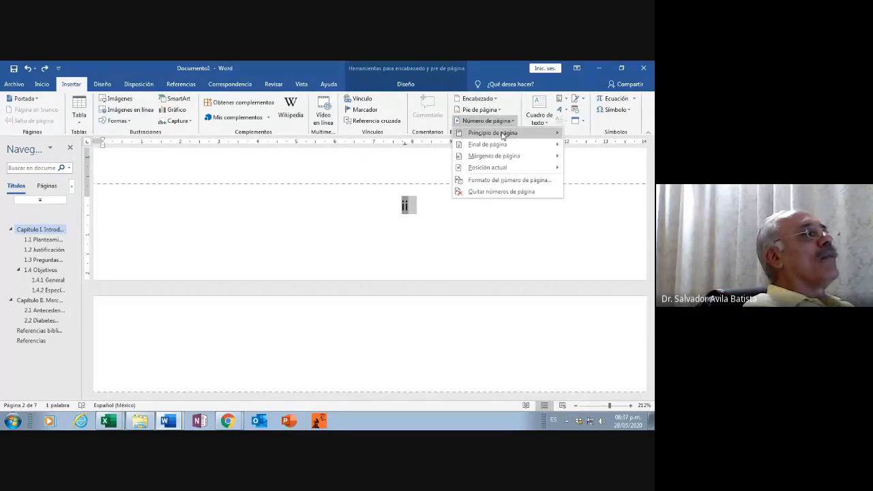
pyautogui.moveTo(497, 135)
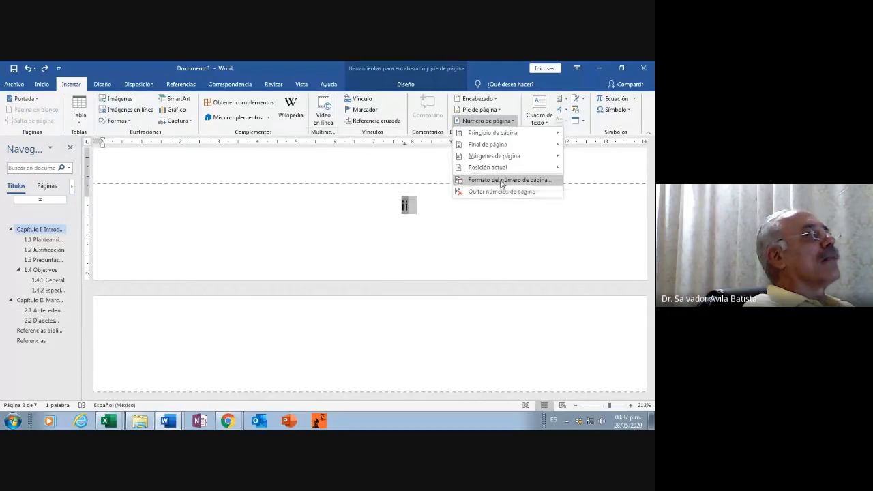
pyautogui.click(499, 180)
pyautogui.click(381, 184)
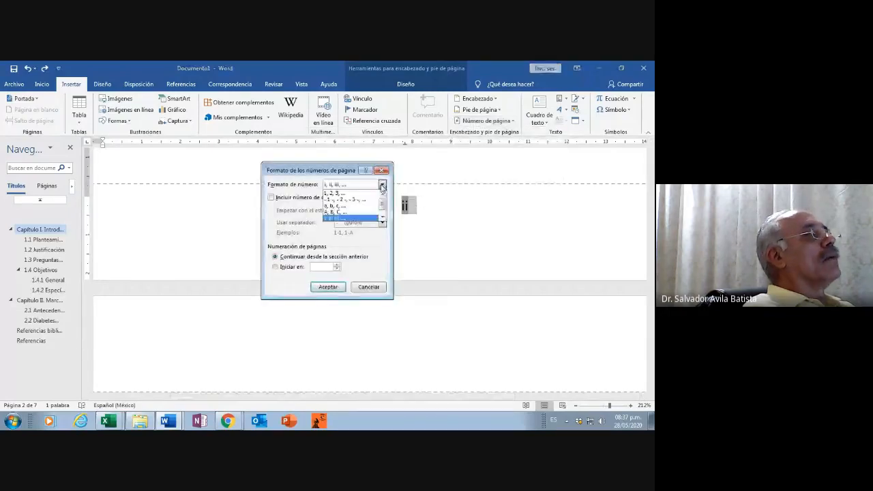
pyautogui.click(341, 193)
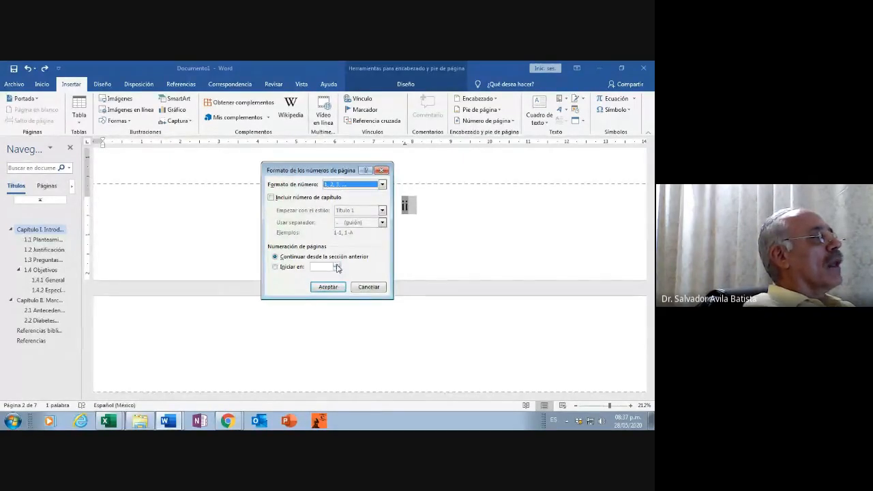
pyautogui.click(337, 266)
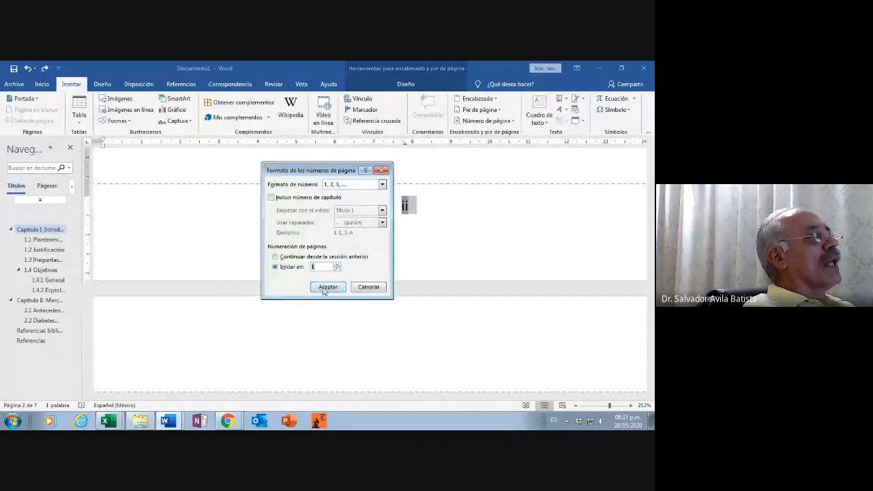
pyautogui.click(327, 286)
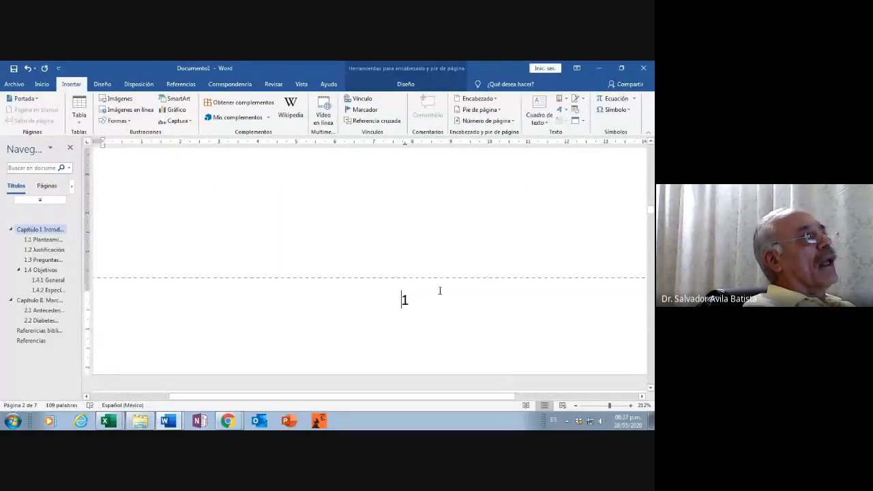
# Step: Review the preceding pages from the chapter's footer back to the beginning of the "Índice" page
pyautogui.scroll(15, 437, 273)
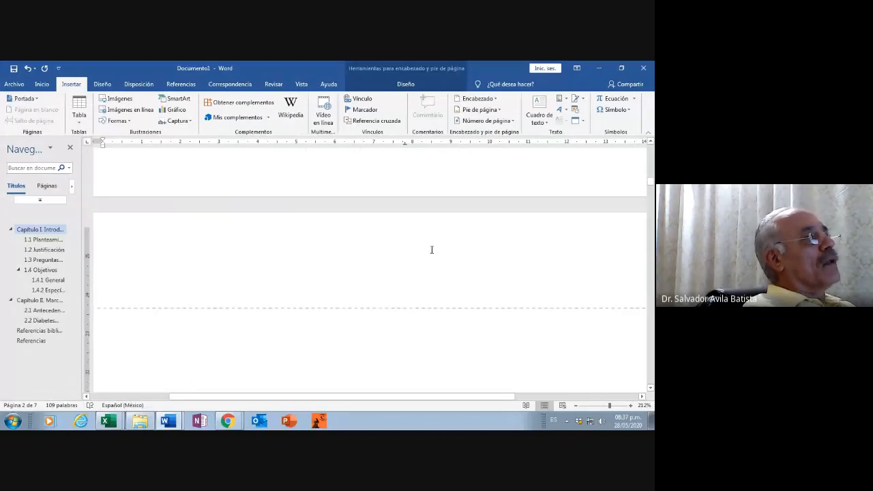
pyautogui.scroll(1, 431, 250)
pyautogui.scroll(5, 431, 250)
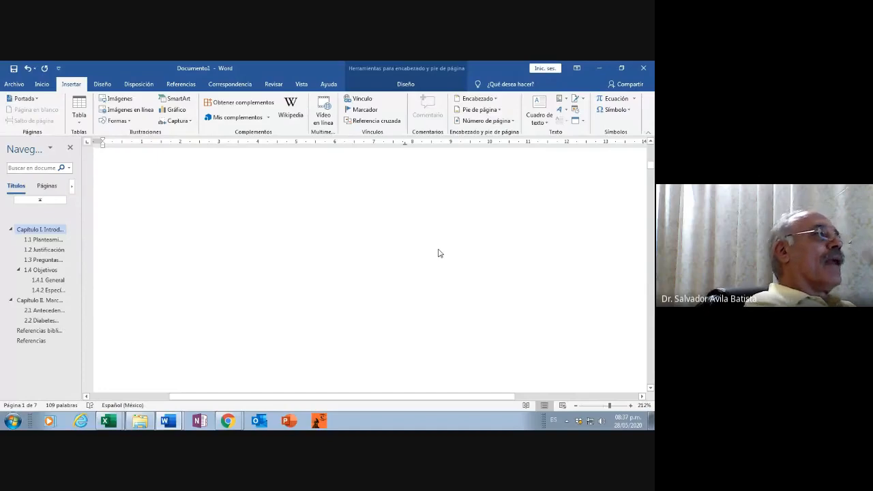
pyautogui.scroll(3, 439, 252)
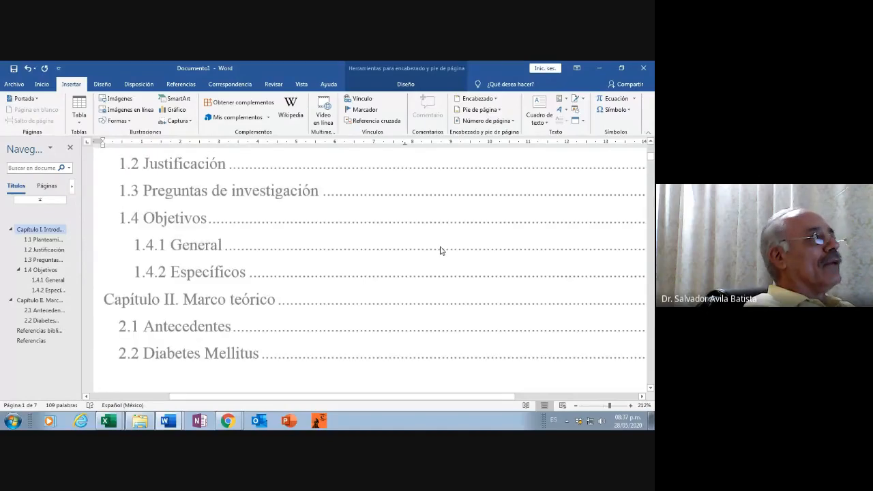
pyautogui.scroll(3, 440, 250)
pyautogui.scroll(3, 428, 229)
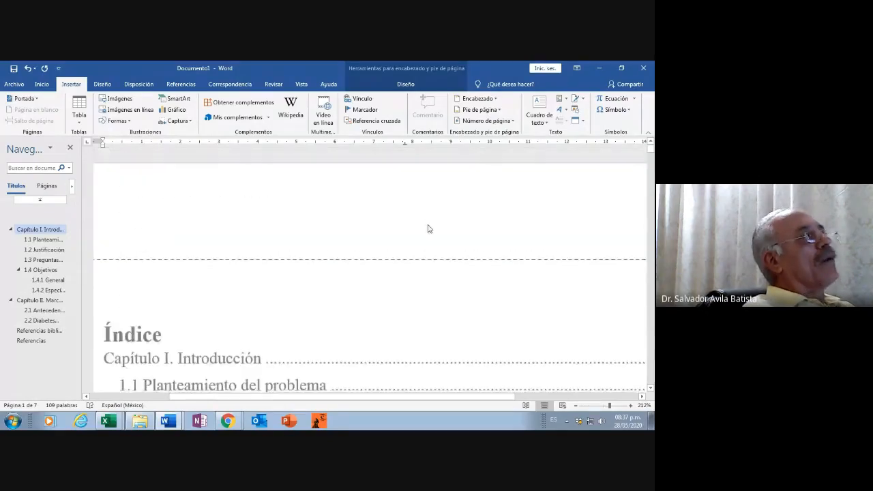
# Step: Check the footer page numbers from the "Índice" page through the document's fifth page
pyautogui.scroll(3, 429, 229)
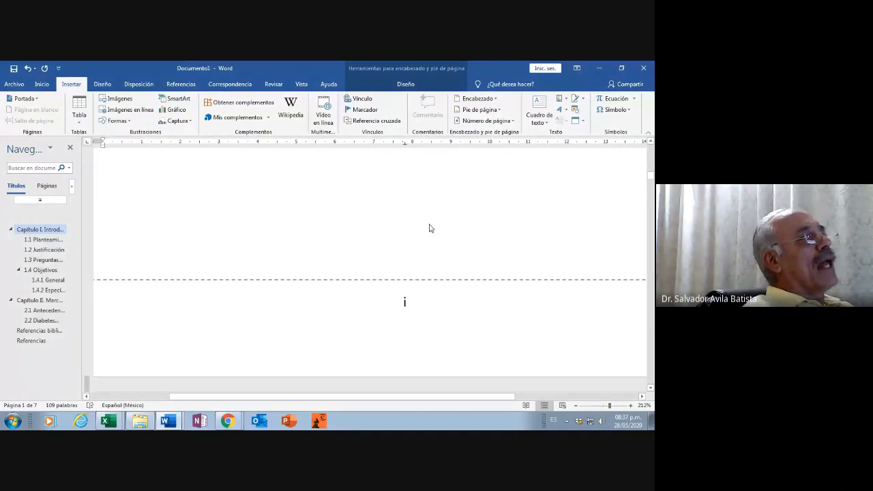
pyautogui.scroll(-2, 427, 231)
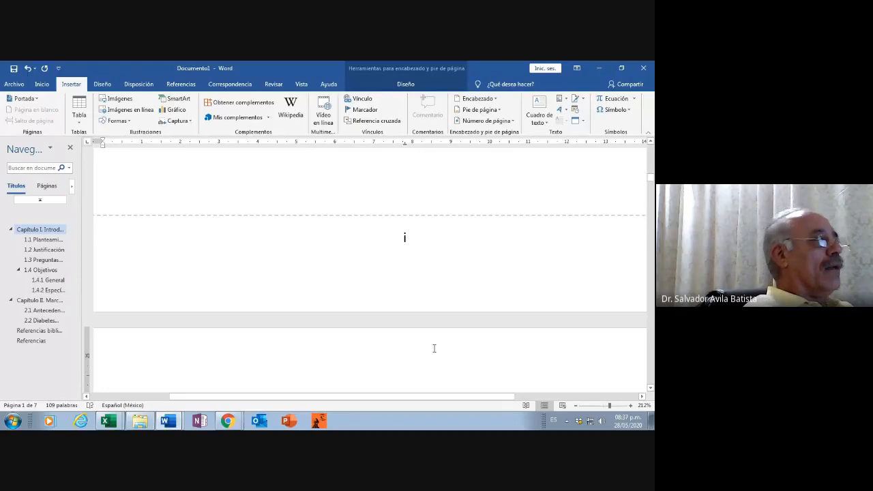
pyautogui.scroll(-10, 437, 346)
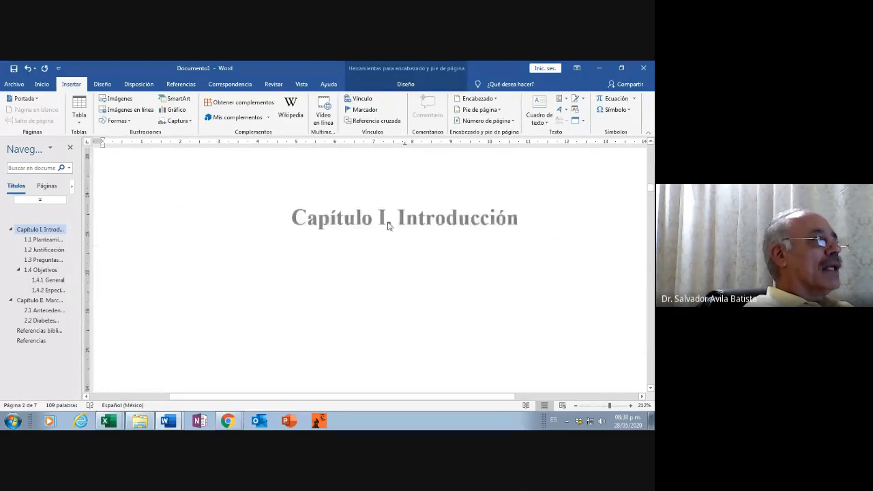
pyautogui.scroll(-3, 387, 229)
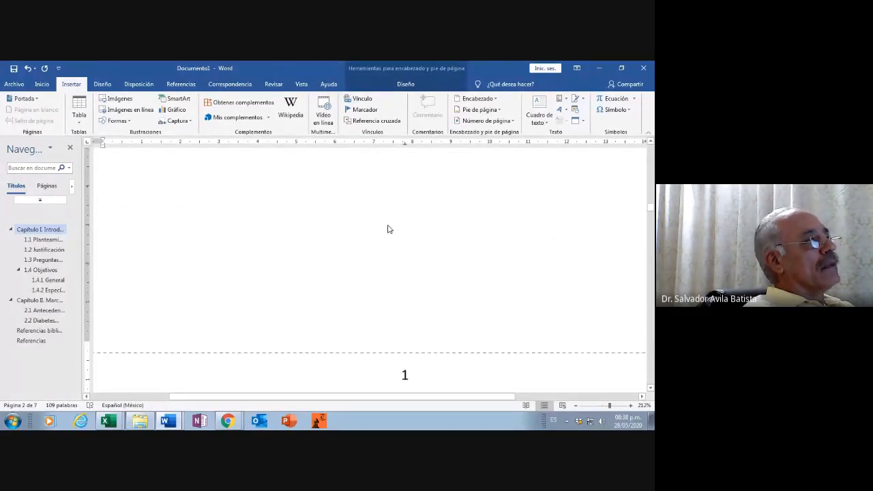
pyautogui.scroll(-3, 387, 229)
pyautogui.scroll(2, 437, 254)
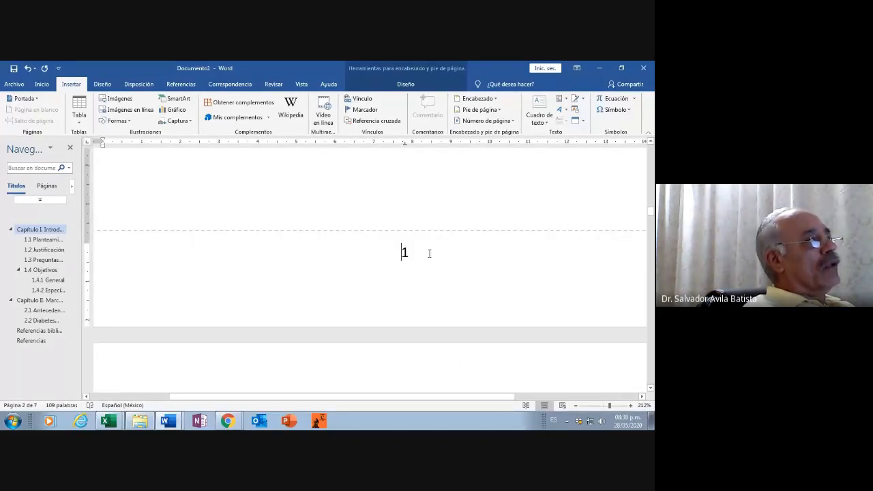
pyautogui.scroll(-5, 429, 254)
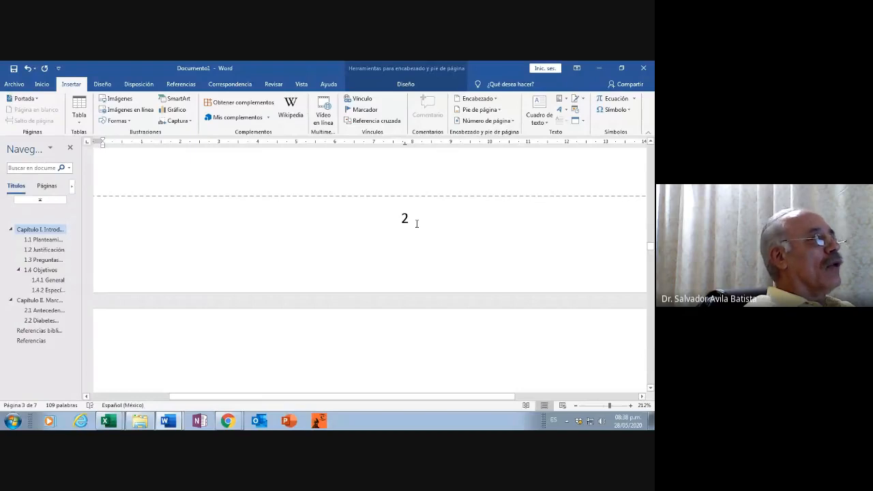
pyautogui.scroll(-10, 419, 245)
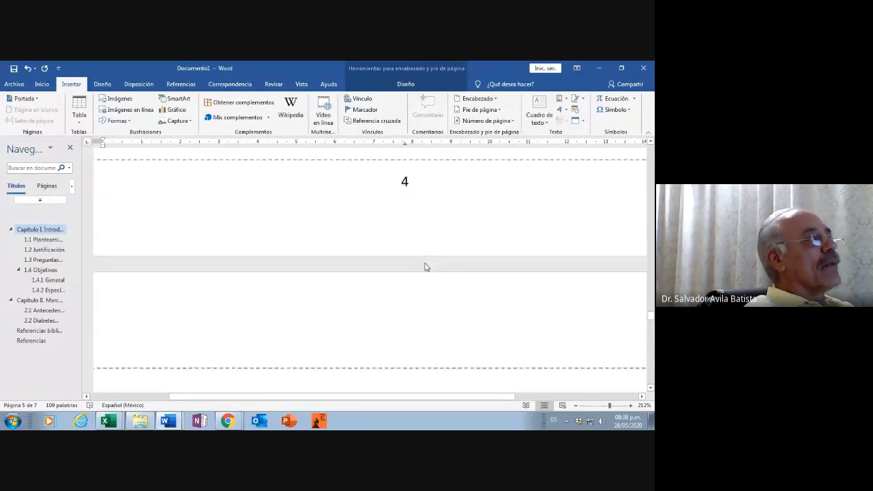
pyautogui.scroll(1, 426, 273)
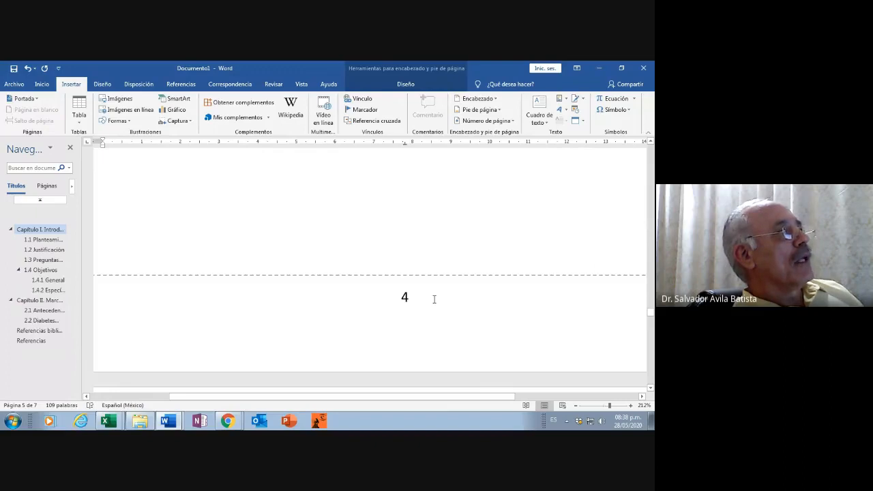
# Step: Recheck the footer numbers backward from the fifth page, through "Capítulo I. Introducción", to the "Índice" page
pyautogui.scroll(15, 434, 298)
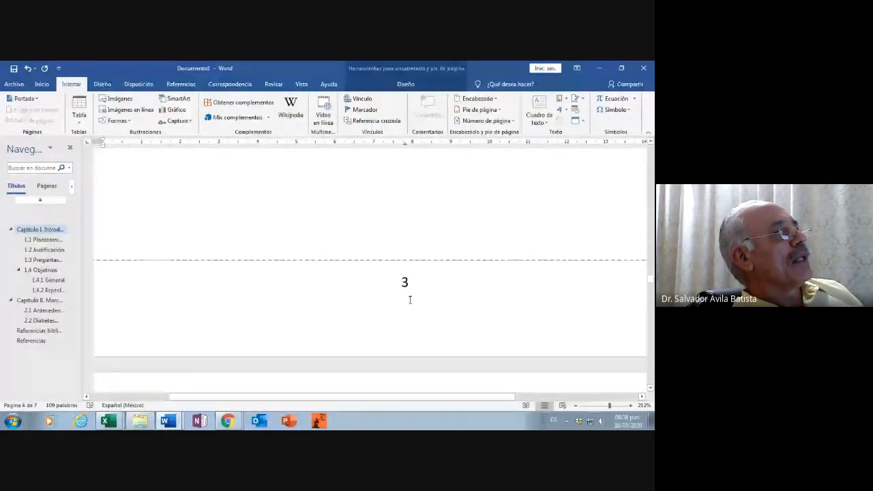
pyautogui.scroll(-5, 413, 281)
pyautogui.scroll(3, 420, 276)
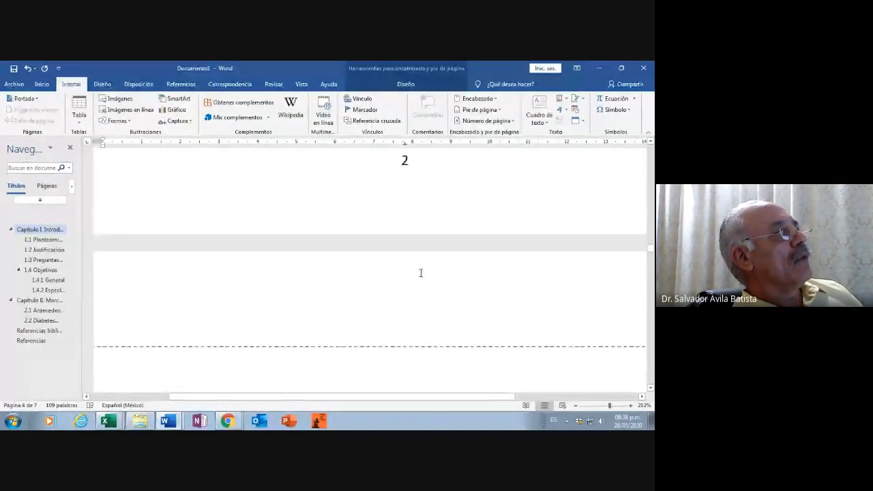
pyautogui.scroll(1, 436, 267)
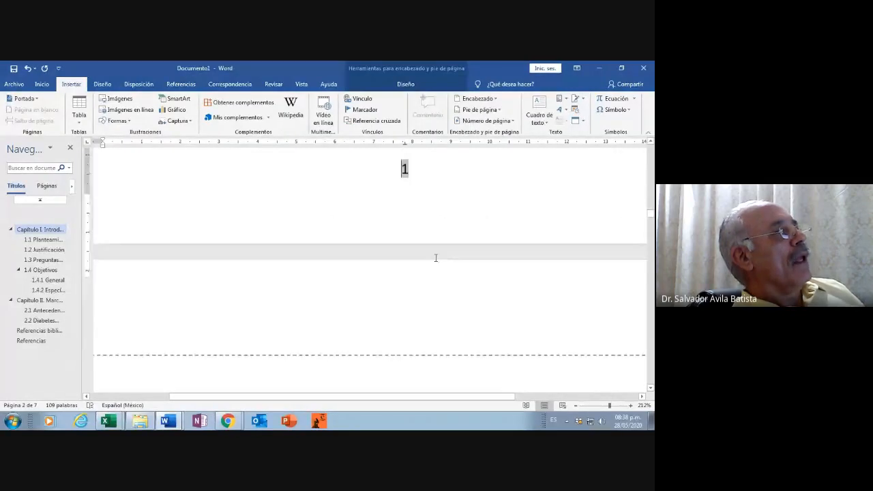
pyautogui.scroll(4, 436, 258)
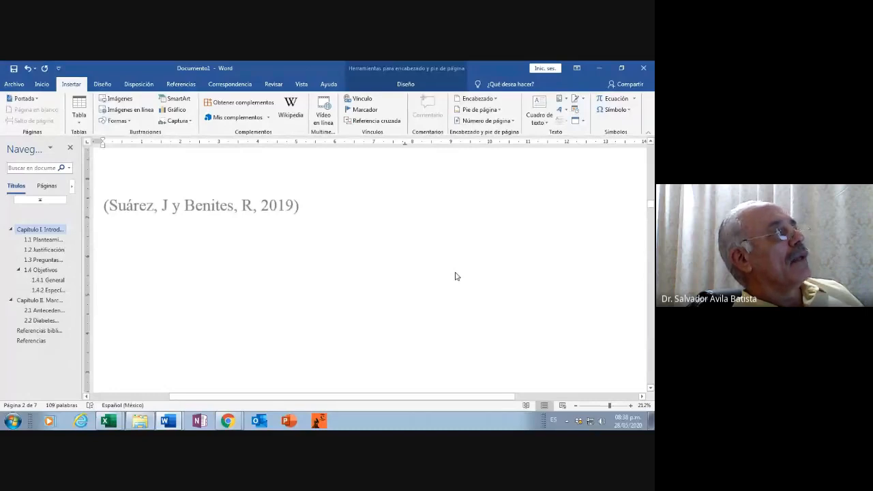
pyautogui.scroll(10, 455, 277)
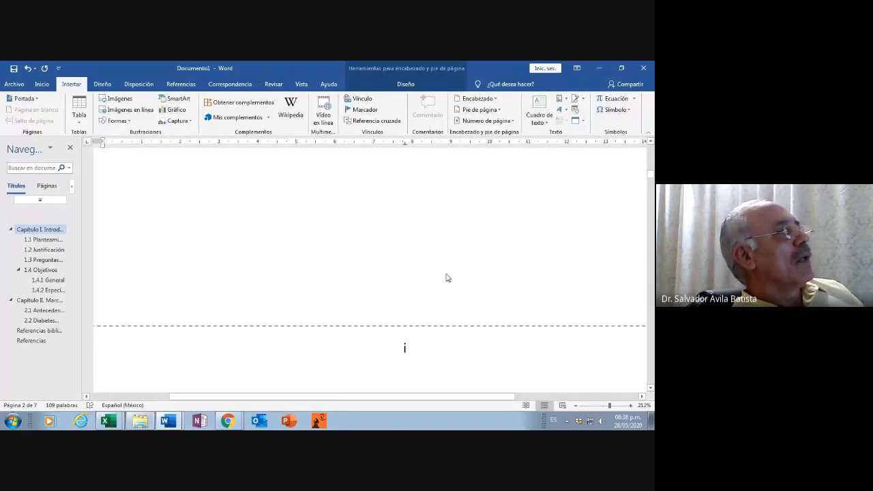
pyautogui.scroll(5, 439, 281)
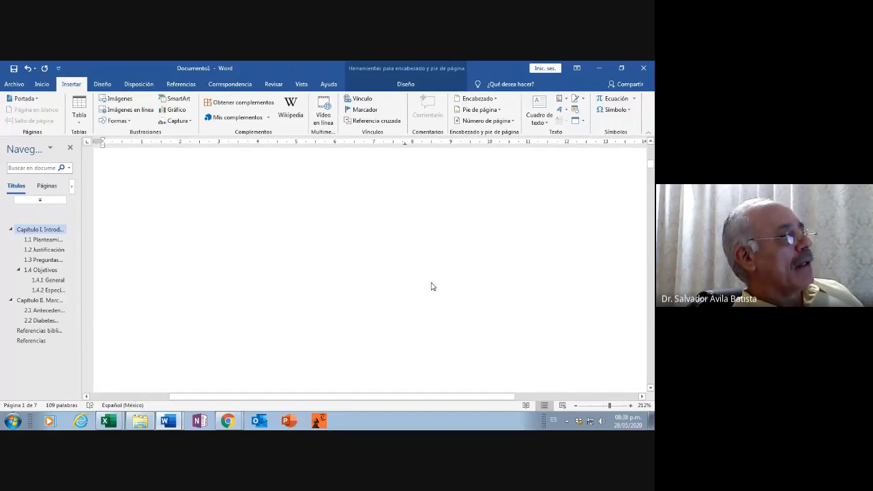
pyautogui.scroll(-2, 419, 295)
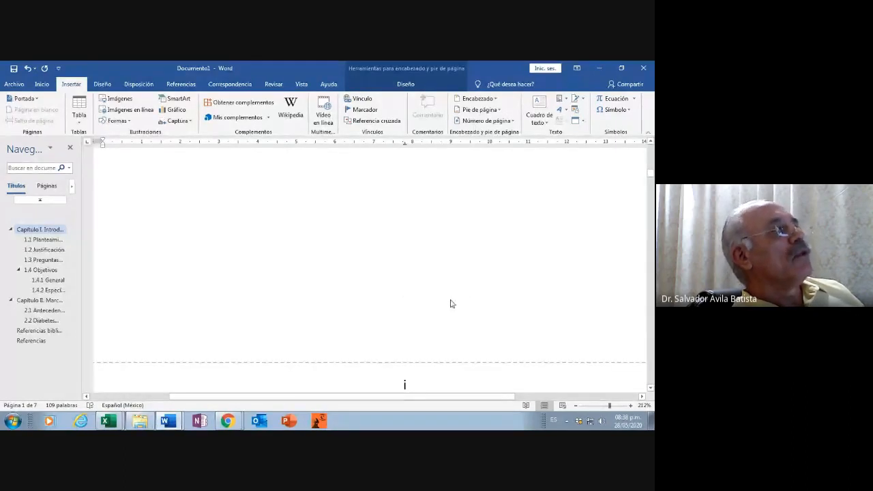
# Step: Save the document as a Word file named "Índice" in the "65 años" folder of the Documentos library
pyautogui.click(14, 71)
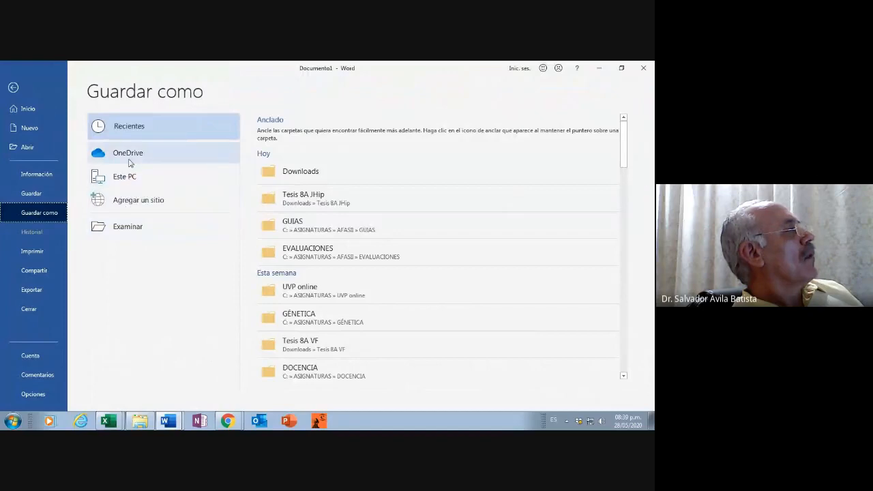
pyautogui.click(135, 232)
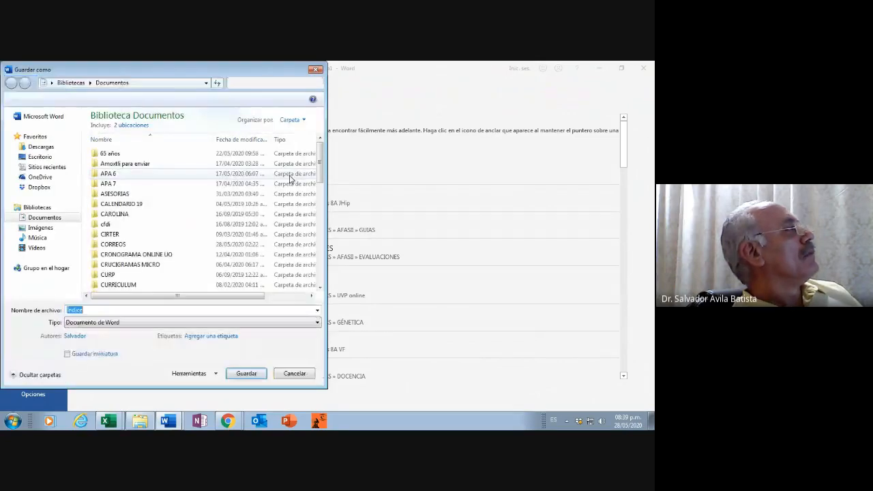
pyautogui.doubleClick(110, 155)
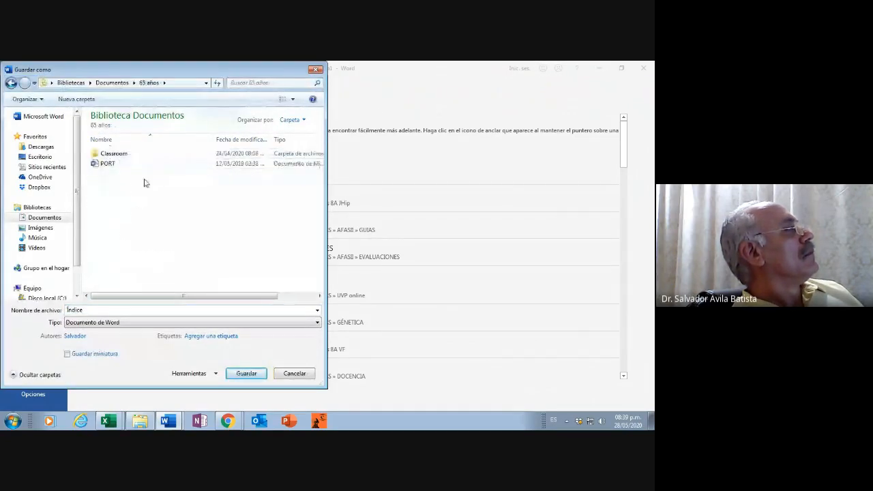
pyautogui.click(242, 377)
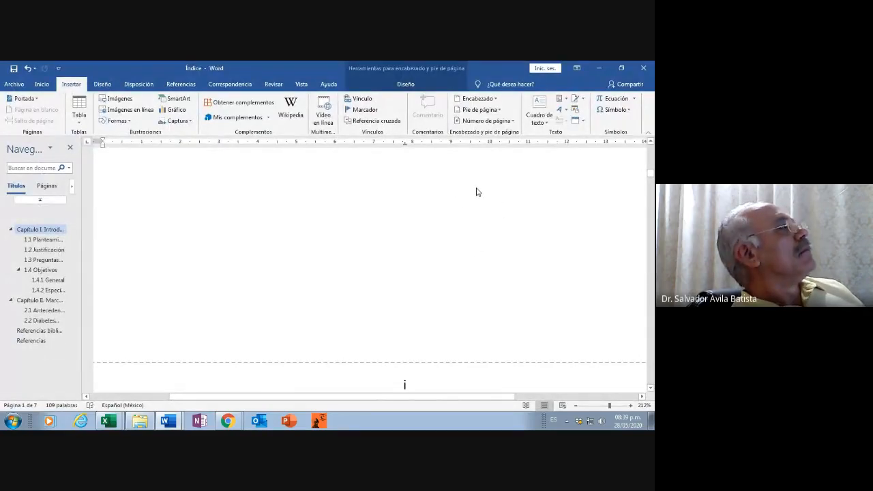
# Step: Review the saved document's page numbering from the "Índice" page to section "1.3 Preguntas de investigación" and return to the beginning
pyautogui.scroll(3, 460, 240)
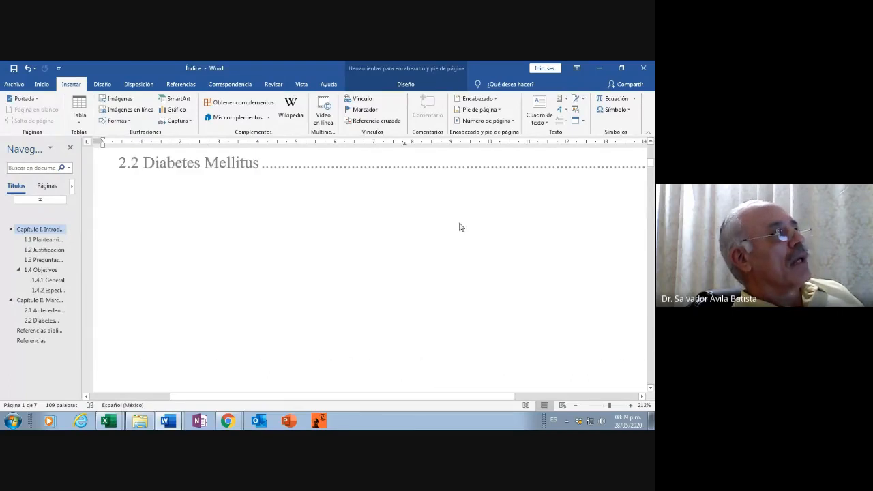
pyautogui.scroll(10, 460, 227)
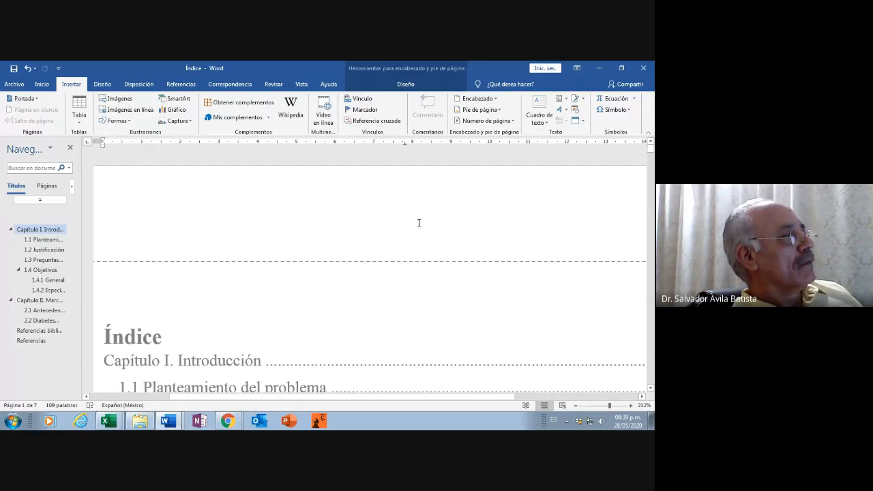
pyautogui.scroll(3, 419, 223)
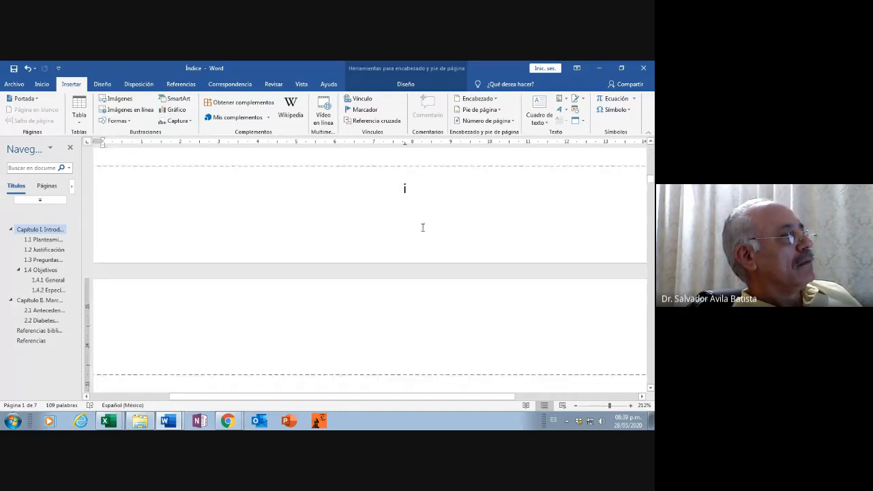
pyautogui.scroll(-1, 423, 228)
pyautogui.scroll(-2, 421, 229)
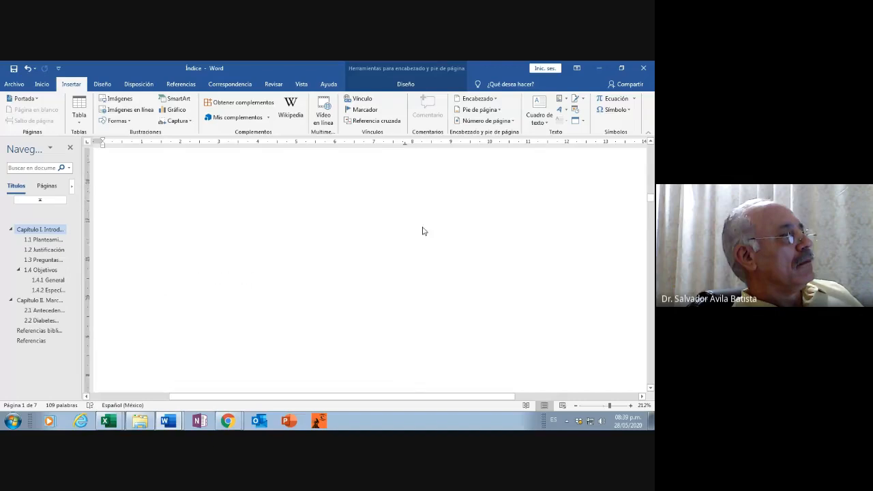
pyautogui.scroll(3, 437, 231)
pyautogui.scroll(-2, 443, 234)
pyautogui.scroll(-2, 445, 235)
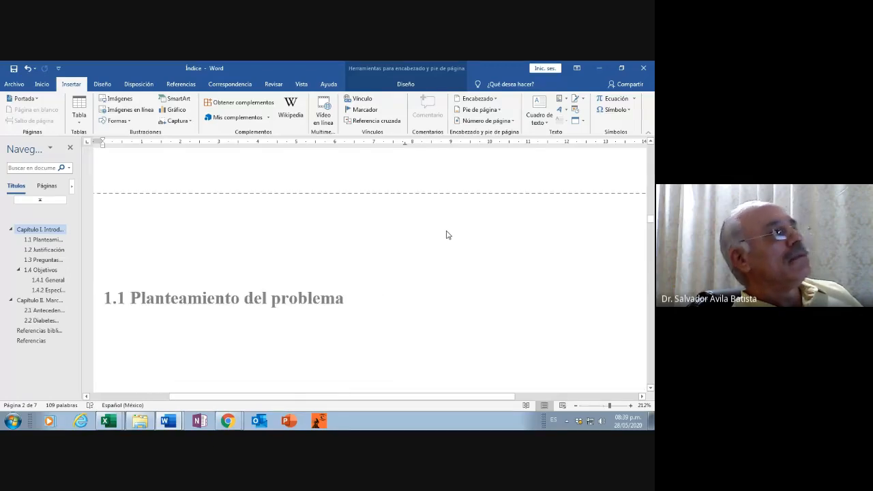
pyautogui.scroll(-15, 450, 232)
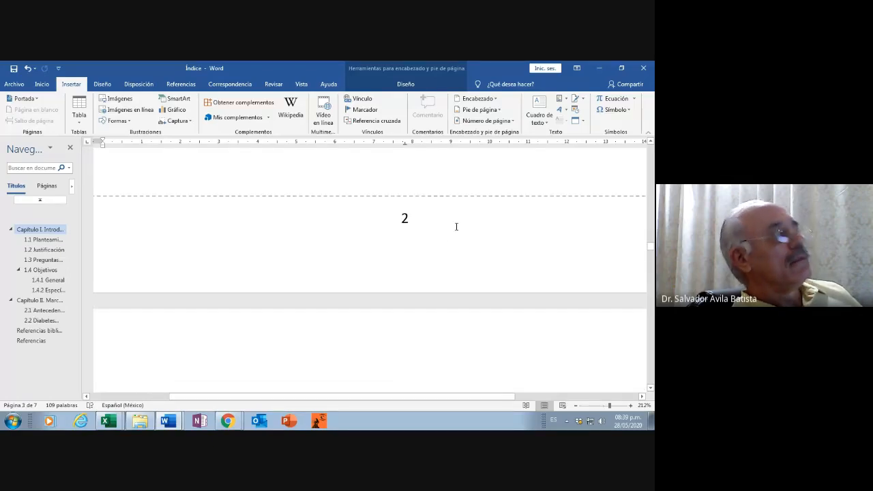
pyautogui.scroll(-3, 490, 221)
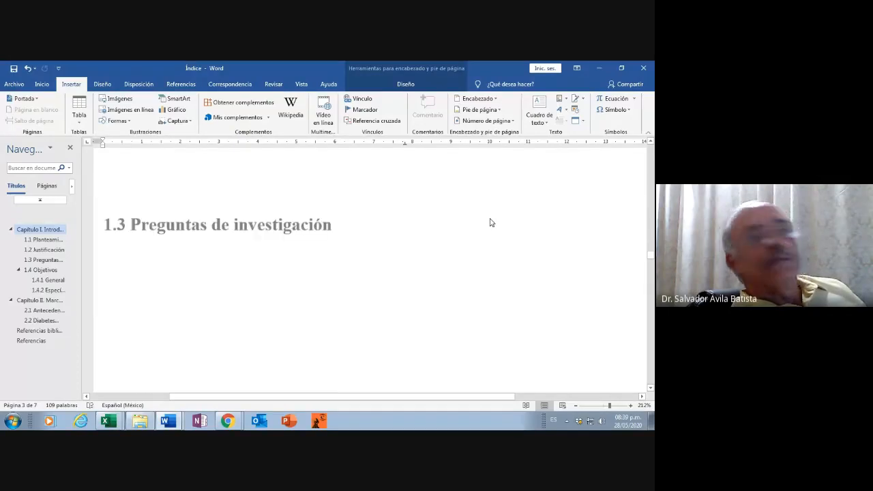
pyautogui.scroll(-5, 491, 222)
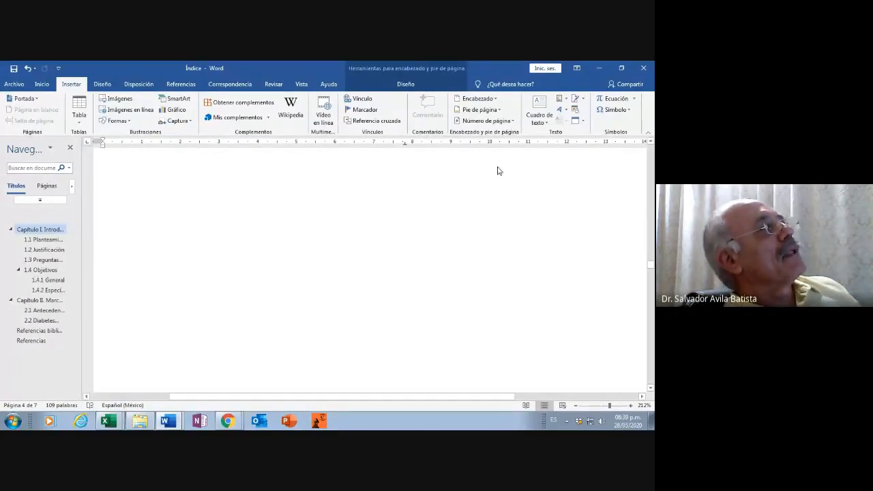
pyautogui.scroll(3, 558, 215)
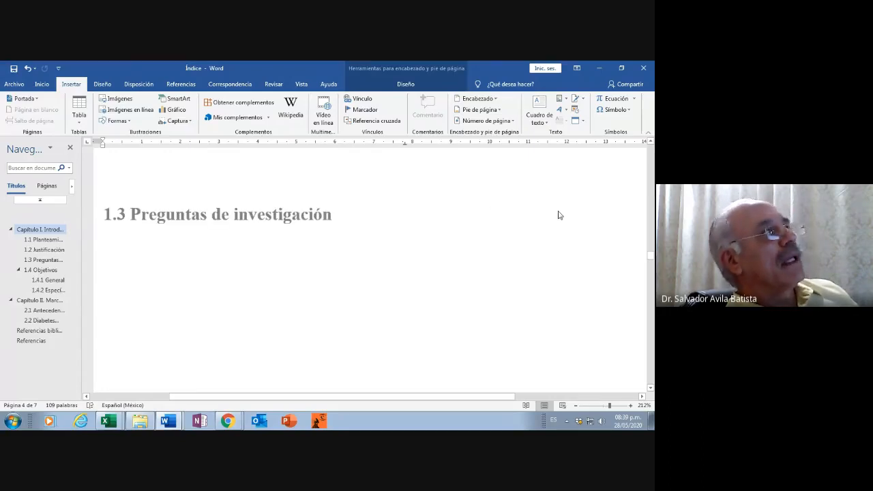
pyautogui.scroll(10, 600, 198)
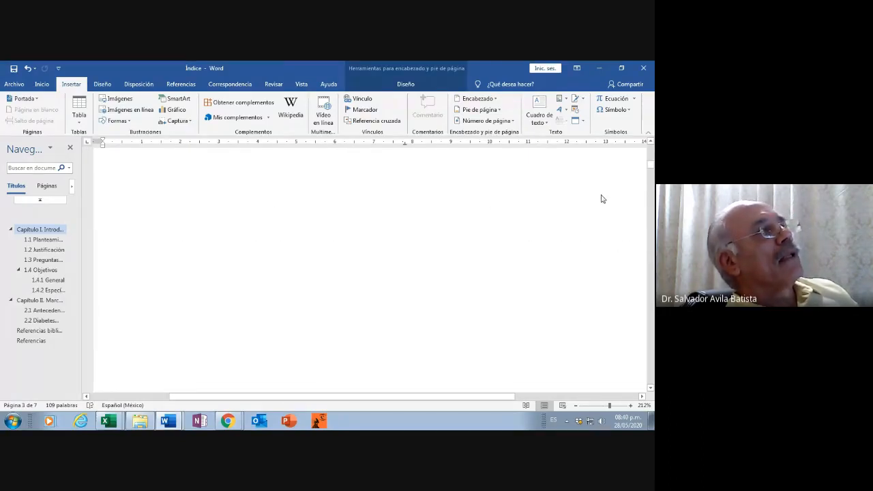
pyautogui.scroll(10, 601, 198)
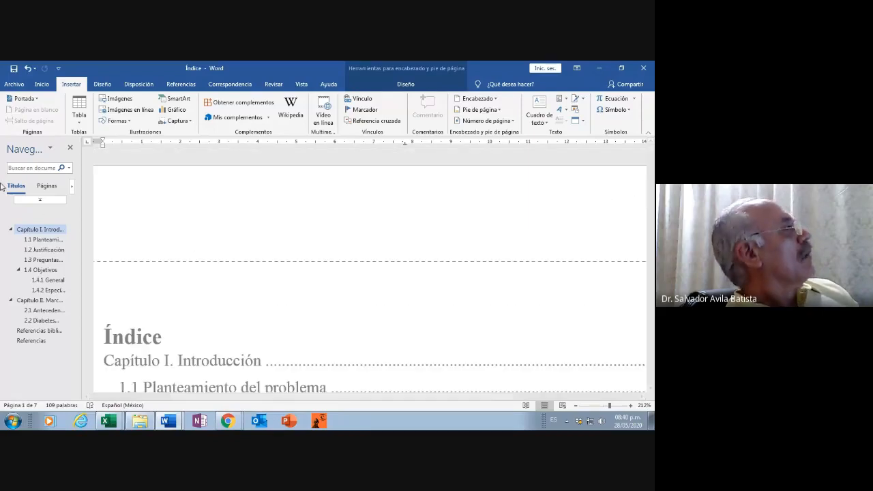
# Step: Create a new blank document and draw a rectangle about 3 cm wide and 2 cm tall at the start of the text area
pyautogui.click(15, 85)
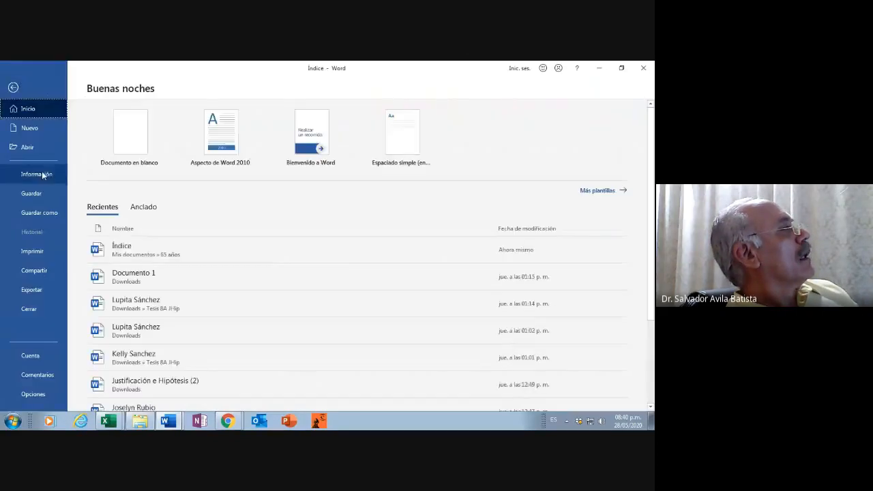
pyautogui.click(127, 148)
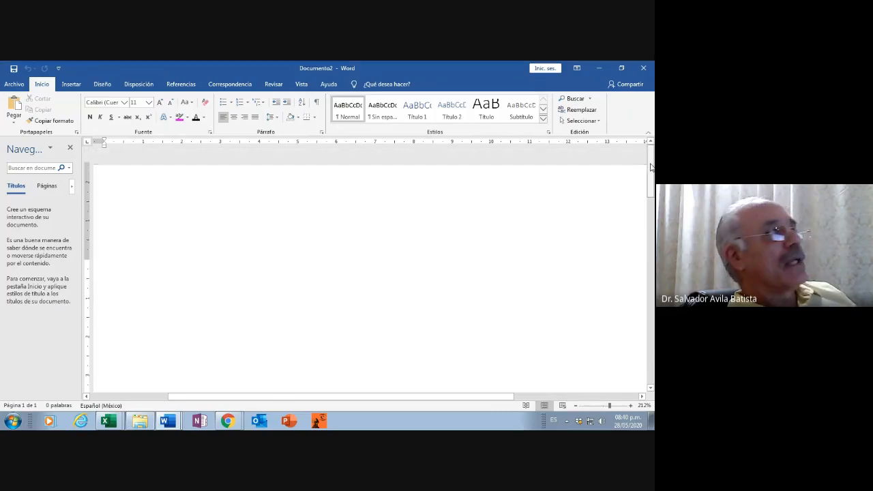
pyautogui.moveTo(651, 167); pyautogui.dragTo(651, 179)
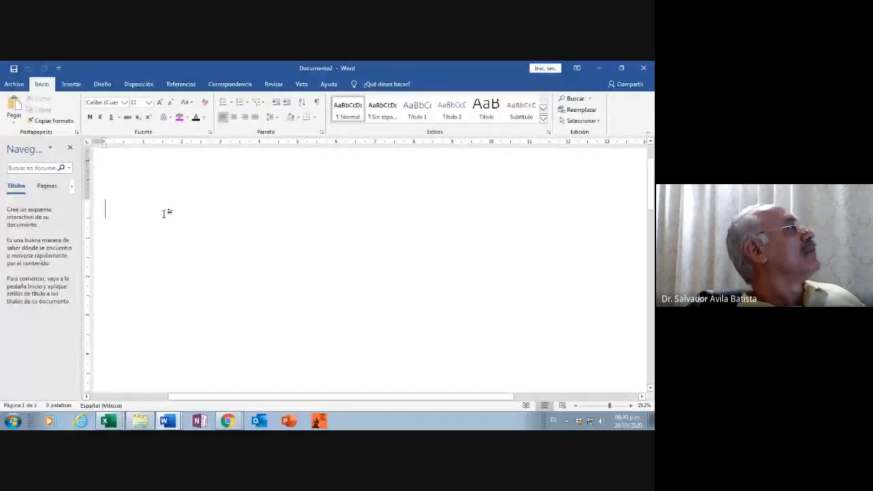
pyautogui.click(80, 86)
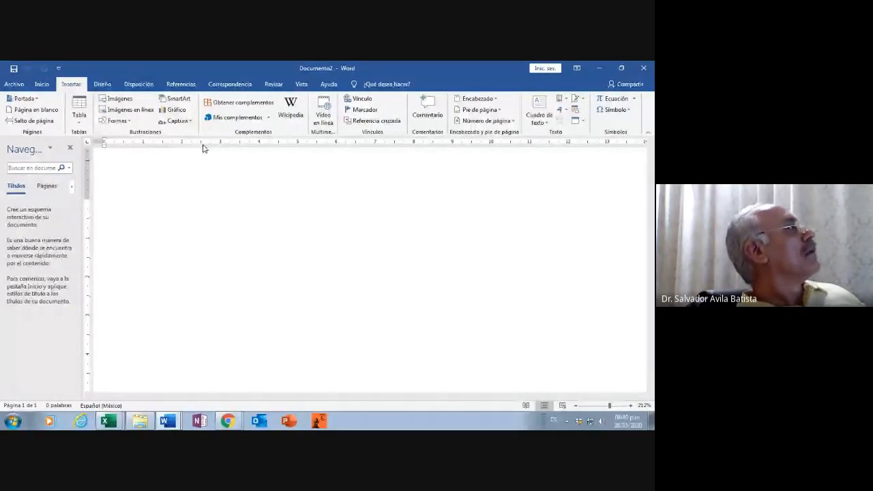
pyautogui.click(118, 120)
pyautogui.click(107, 193)
pyautogui.moveTo(104, 202)
pyautogui.mouseDown()
pyautogui.moveTo(117, 235)
pyautogui.moveTo(204, 259)
pyautogui.moveTo(214, 280)
pyautogui.moveTo(224, 279)
pyautogui.mouseUp()
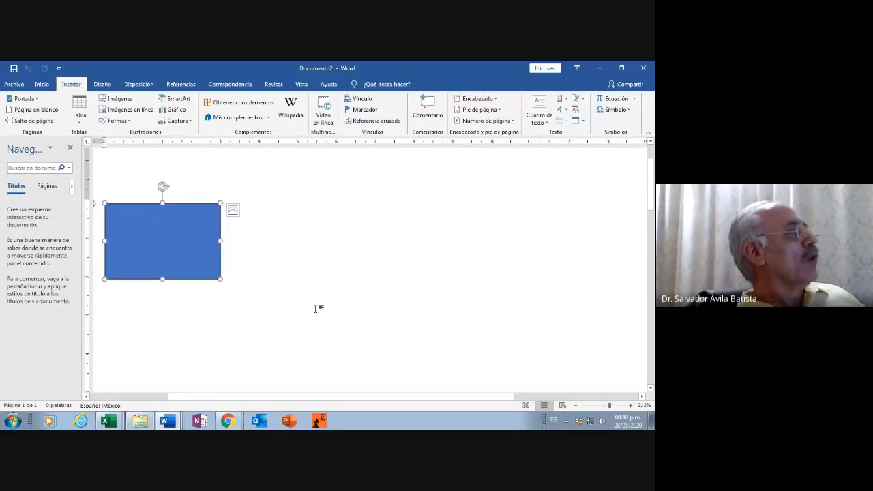
# Step: Write "Universidad de América Latina" beside the blue rectangle and move the text down one line
pyautogui.click(317, 308)
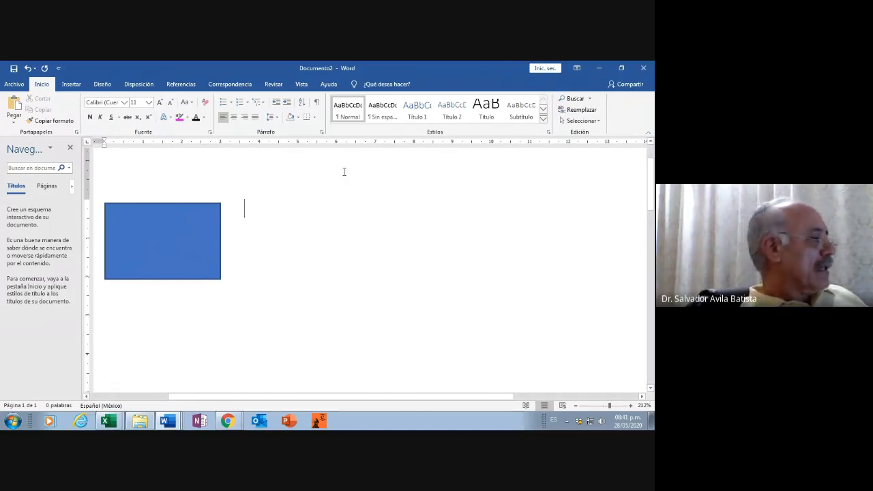
pyautogui.write('Un')
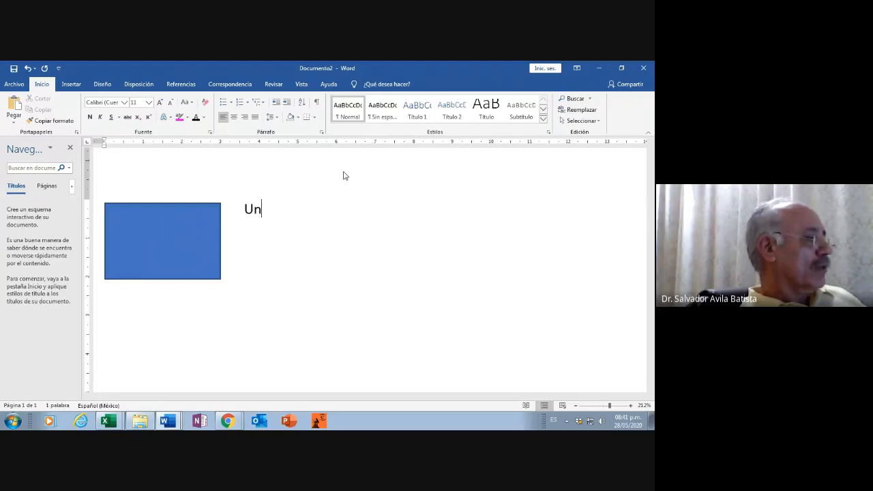
pyautogui.write('iver')
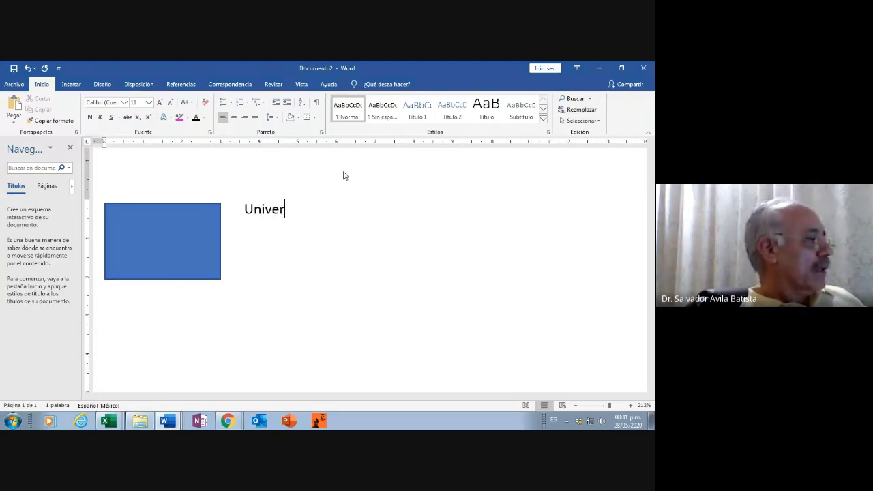
pyautogui.write('sidad ')
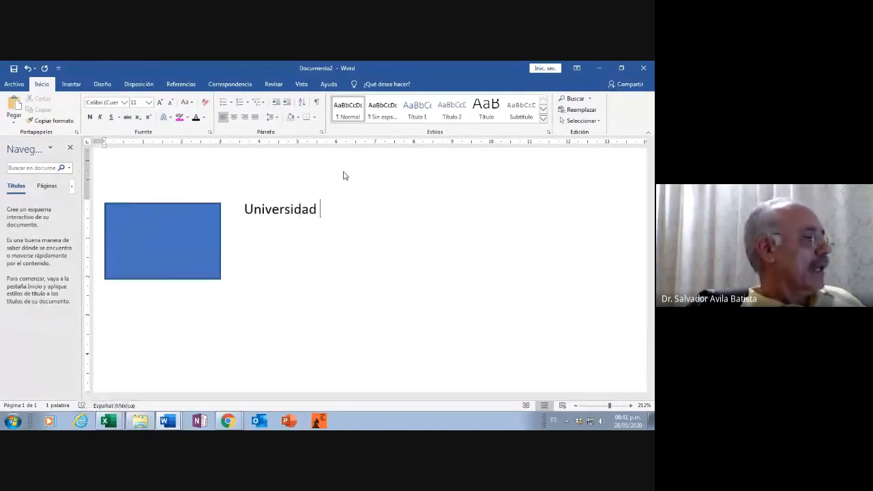
pyautogui.write('de ')
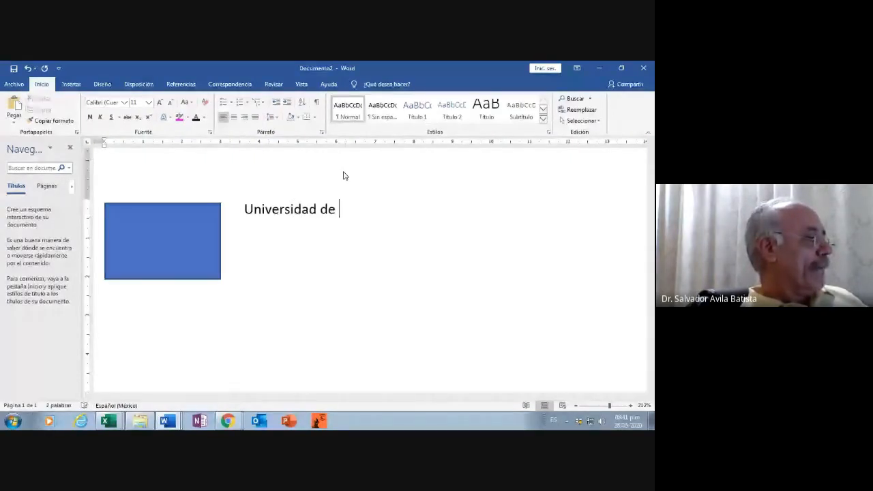
pyautogui.write('America La')
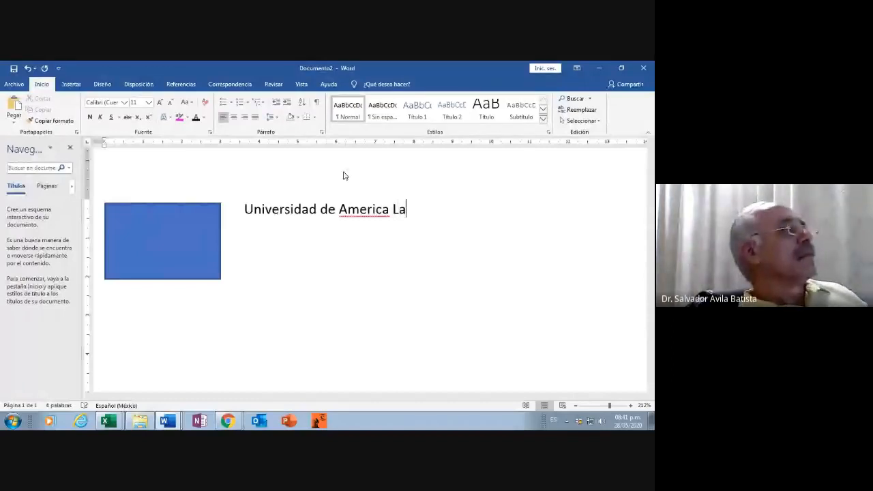
pyautogui.write('tin')
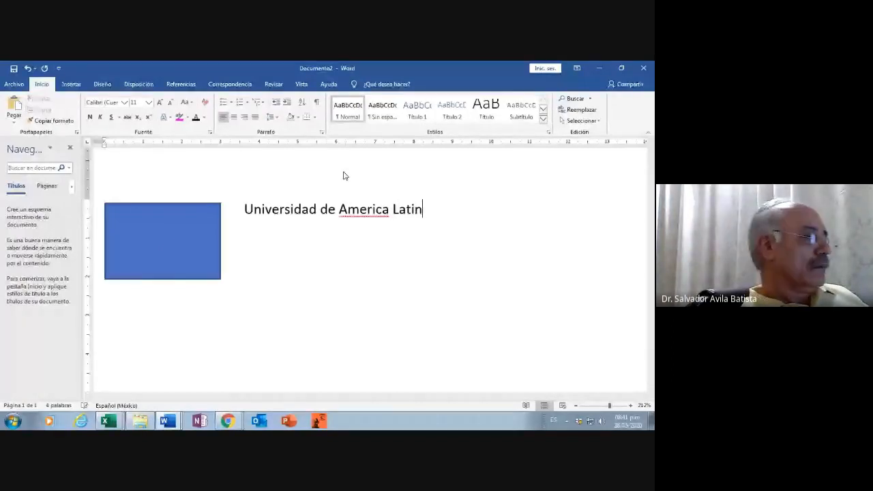
pyautogui.write('a')
pyautogui.click(365, 210)
pyautogui.press('BackSpace')
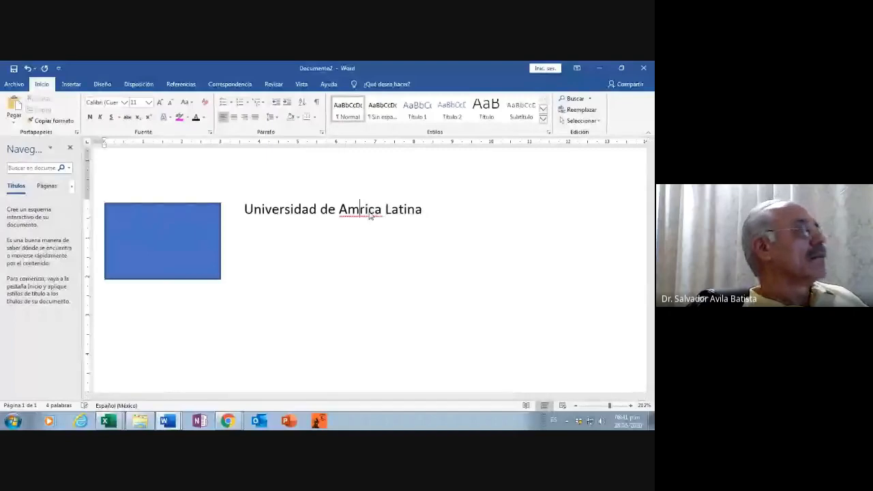
pyautogui.write('é')
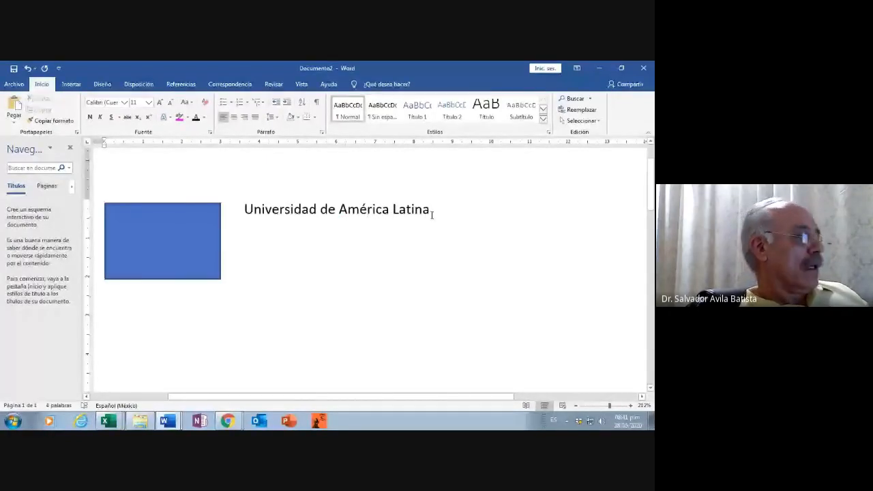
pyautogui.click(241, 209)
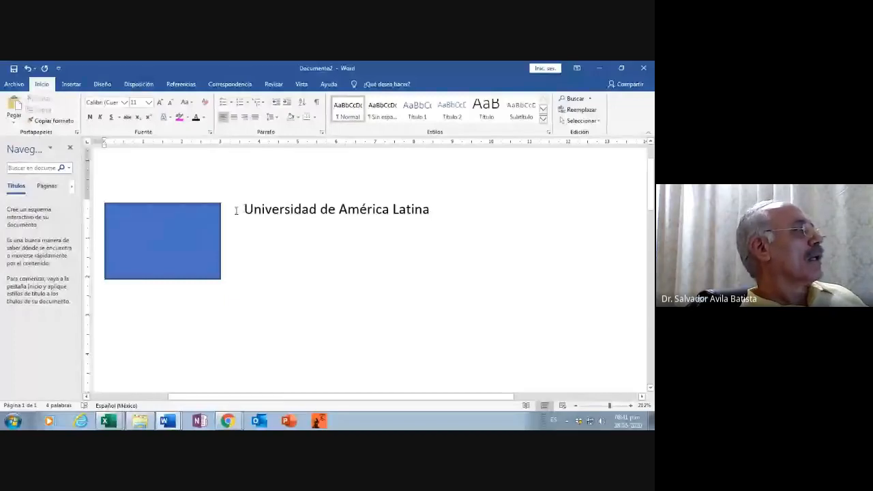
pyautogui.press('Return')
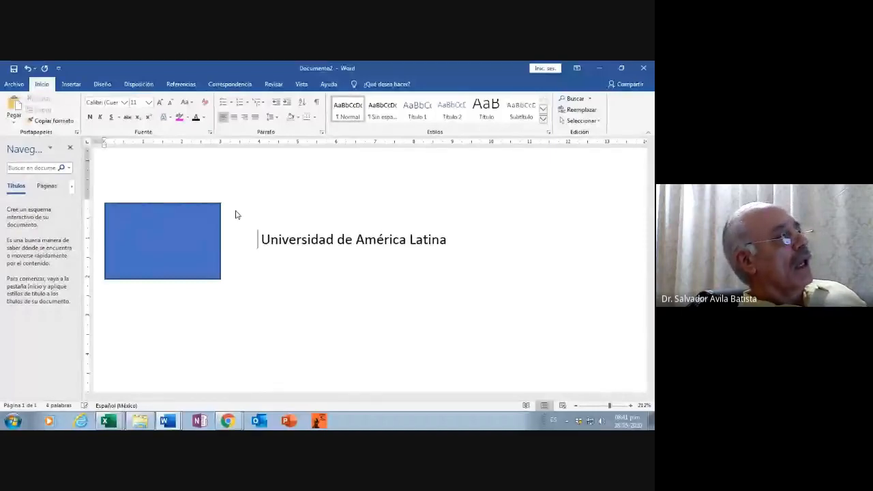
# Step: Add the line "Seminario de investigación II" below the university name, underneath the rectangle
pyautogui.click(458, 242)
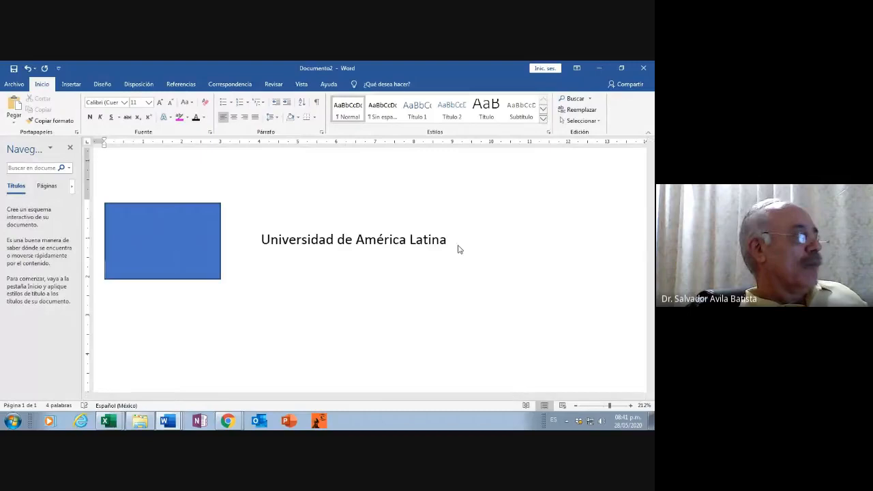
pyautogui.press('Return')
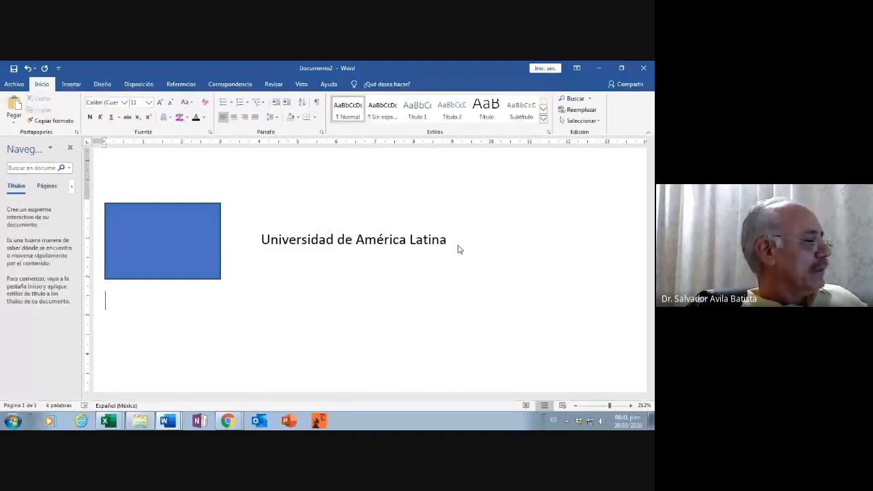
pyautogui.write('Semi')
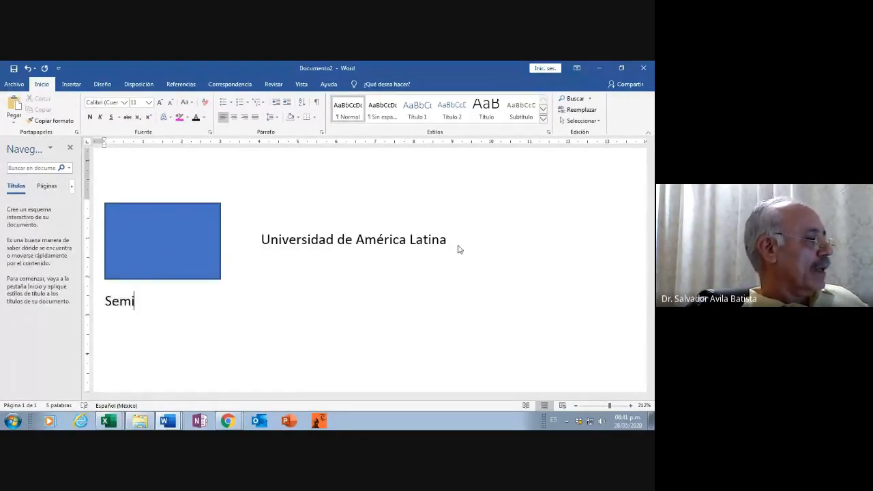
pyautogui.write('nario')
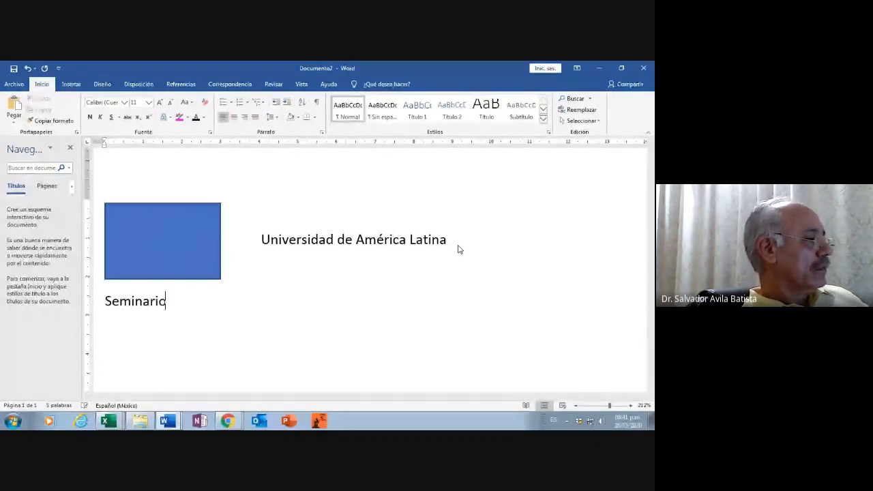
pyautogui.write(' de investi')
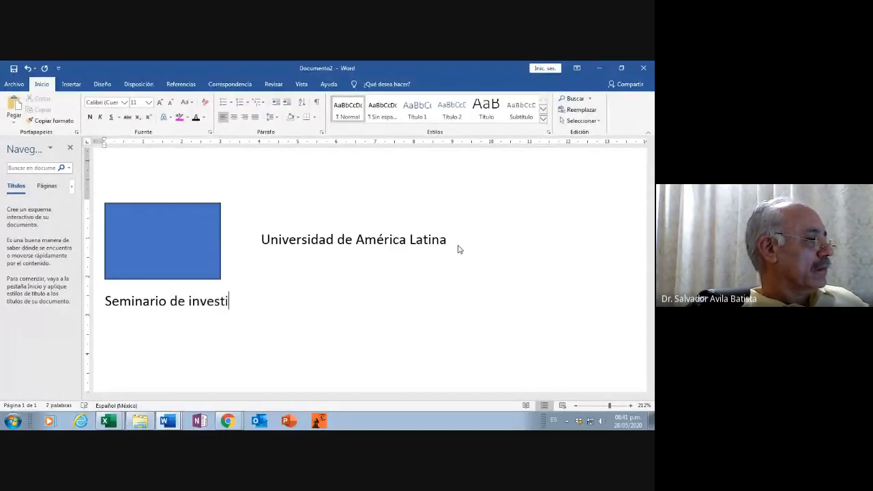
pyautogui.write('gaci')
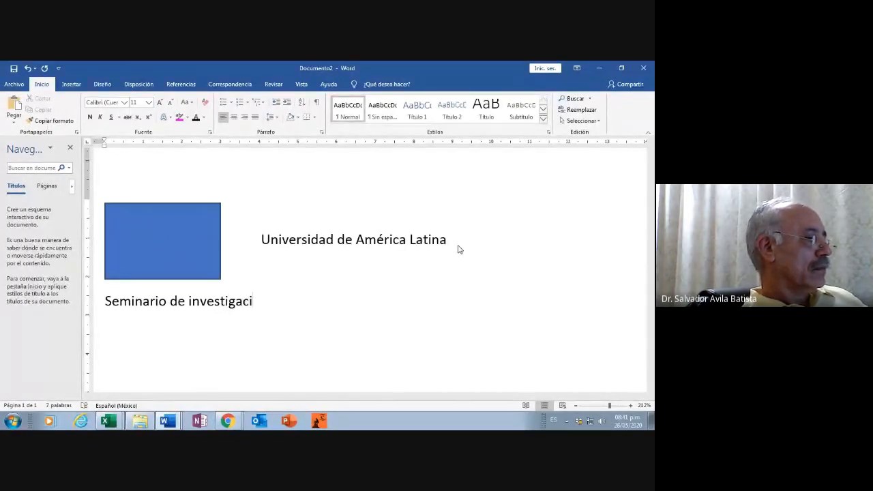
pyautogui.write('ón II')
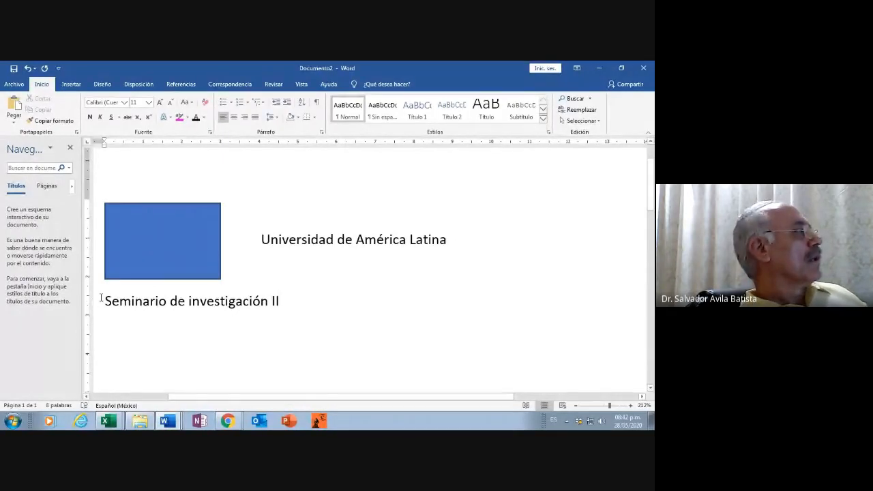
# Step: Center the "Seminario de investigación II" and "Universidad de América Latina" lines
pyautogui.moveTo(102, 298); pyautogui.dragTo(288, 301)
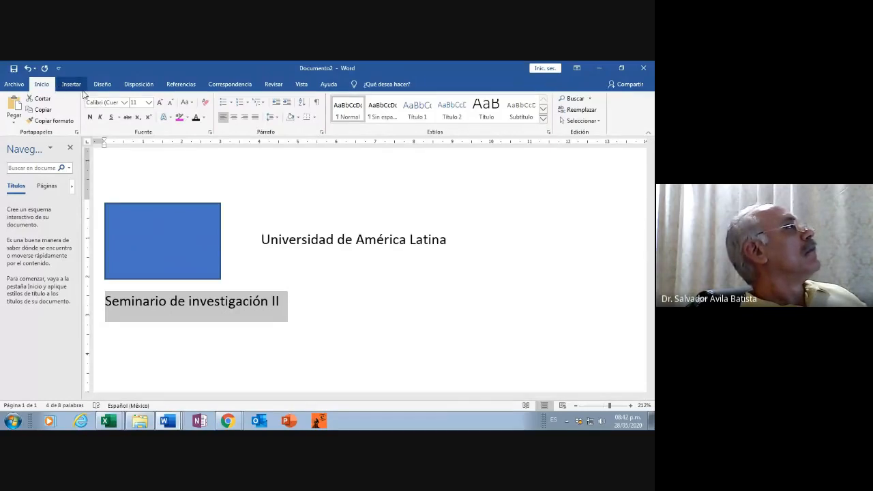
pyautogui.click(233, 118)
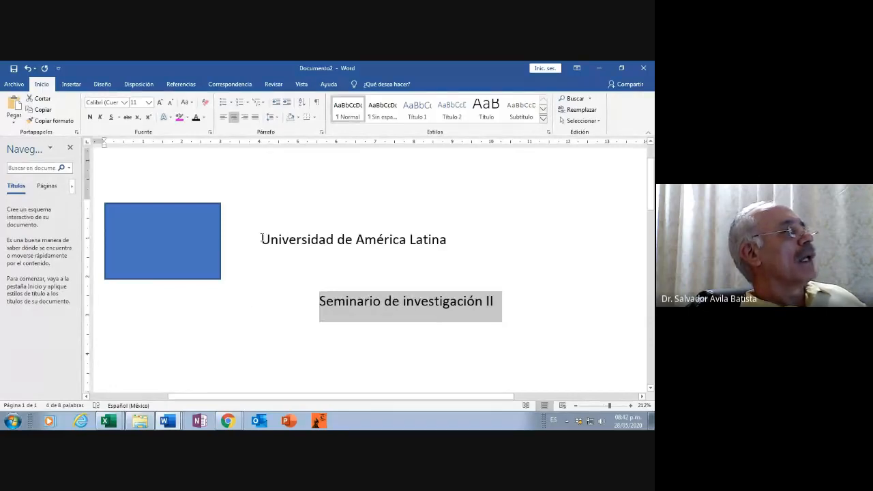
pyautogui.moveTo(264, 238); pyautogui.dragTo(455, 240)
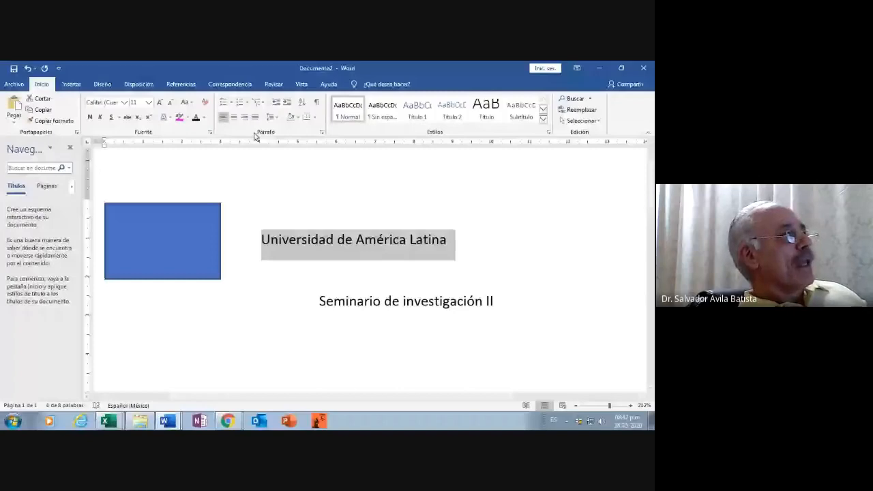
pyautogui.click(234, 118)
# Step: Add a centered line reading "Título" below "Seminario de investigación II"
pyautogui.scroll(-3, 538, 289)
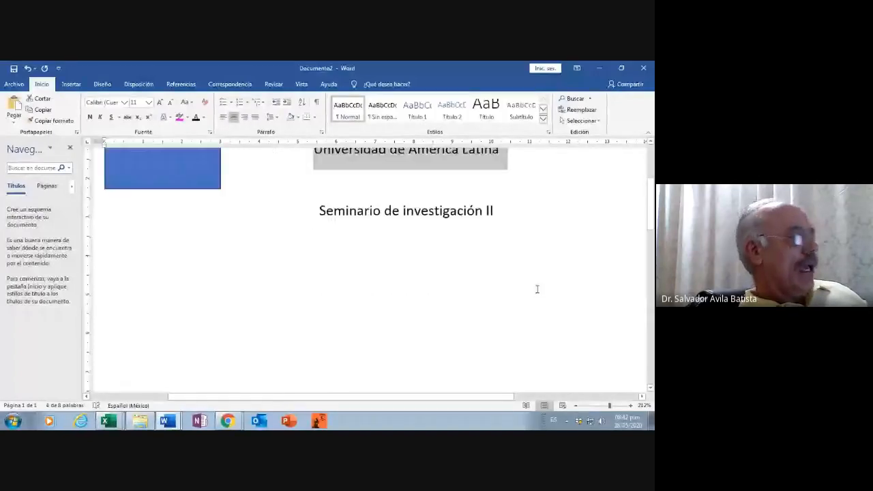
pyautogui.click(507, 215)
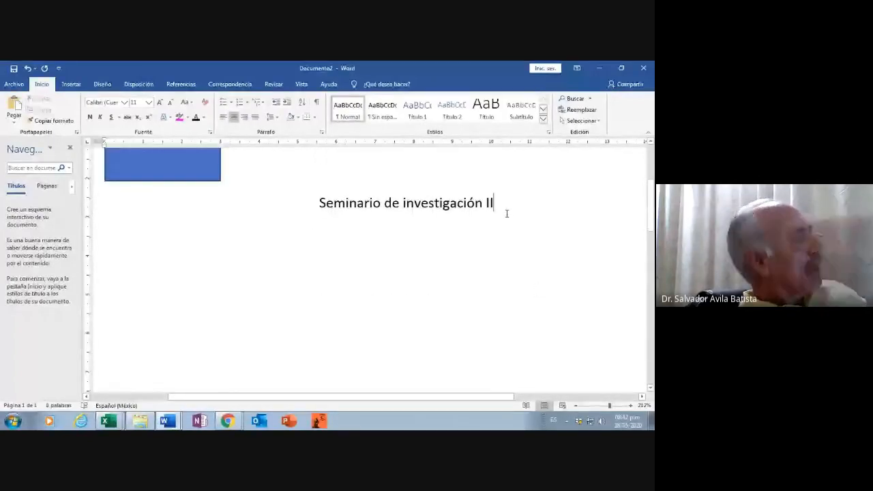
pyautogui.press('Return')
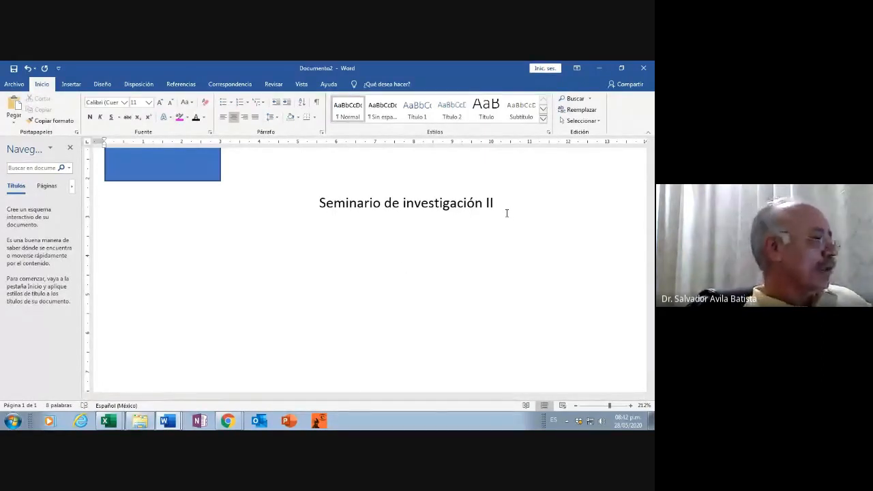
pyautogui.write('Título')
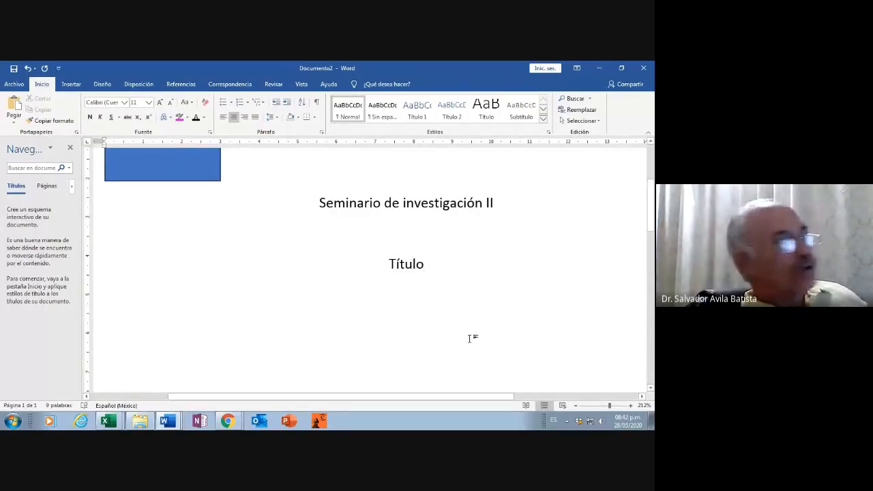
# Step: Add a centered line reading "Que para obtener el título de Licenciado en Fisioterapia" a few lines below "Título"
pyautogui.doubleClick(431, 322)
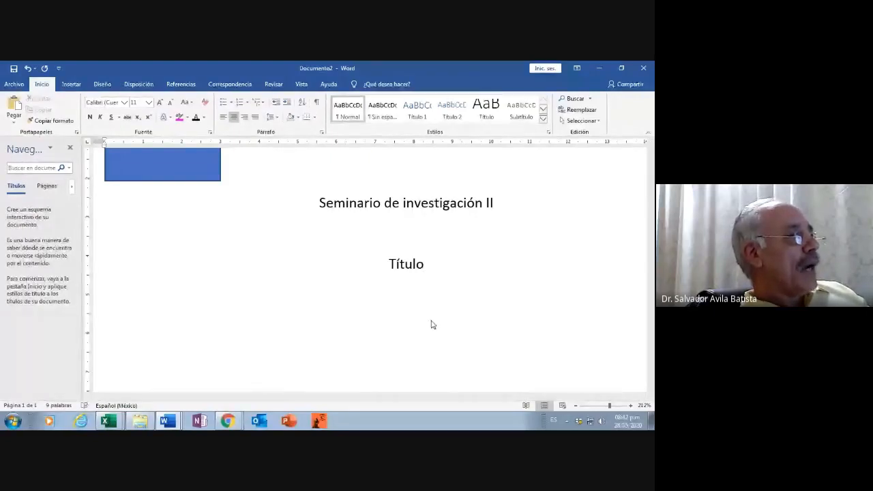
pyautogui.press('Return')
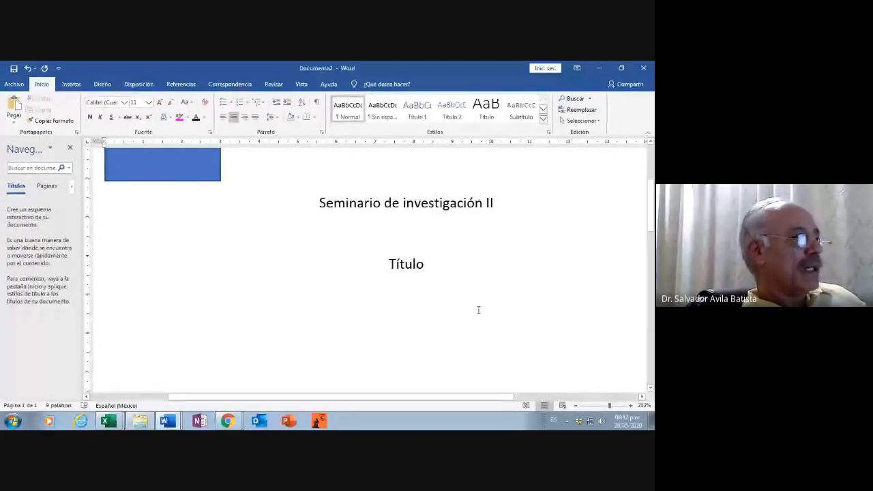
pyautogui.write('Q')
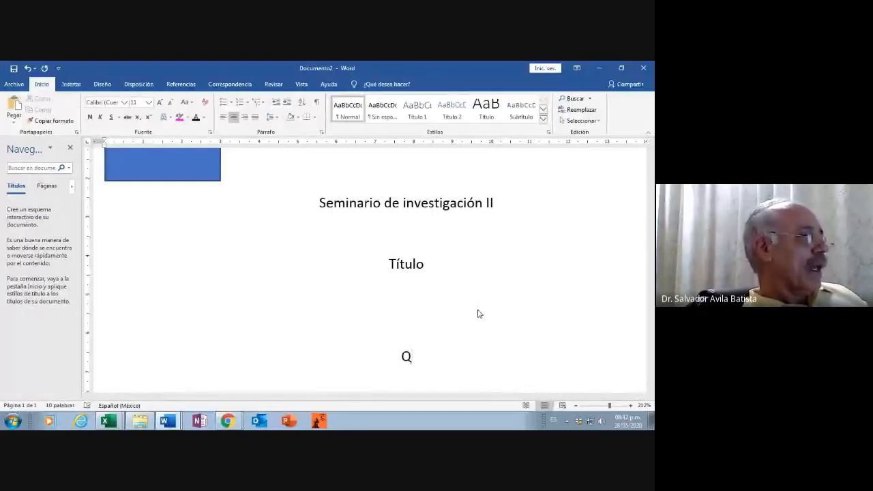
pyautogui.write('ue para ')
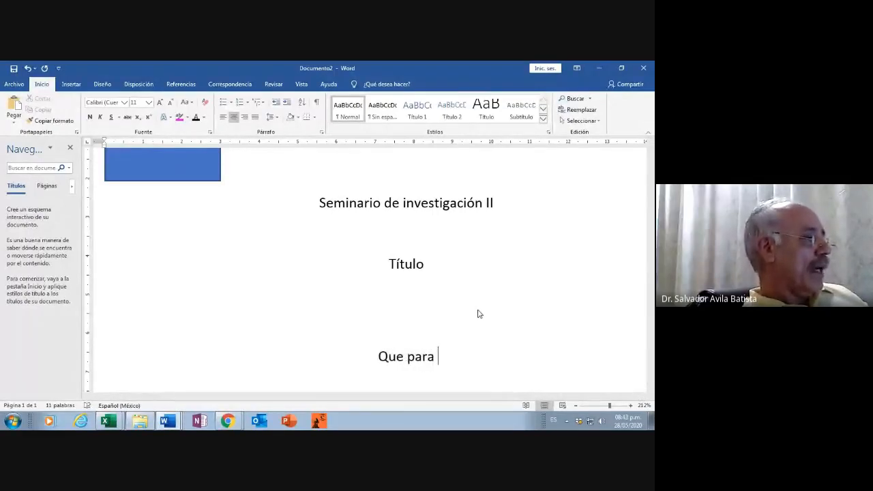
pyautogui.write('obtener el ')
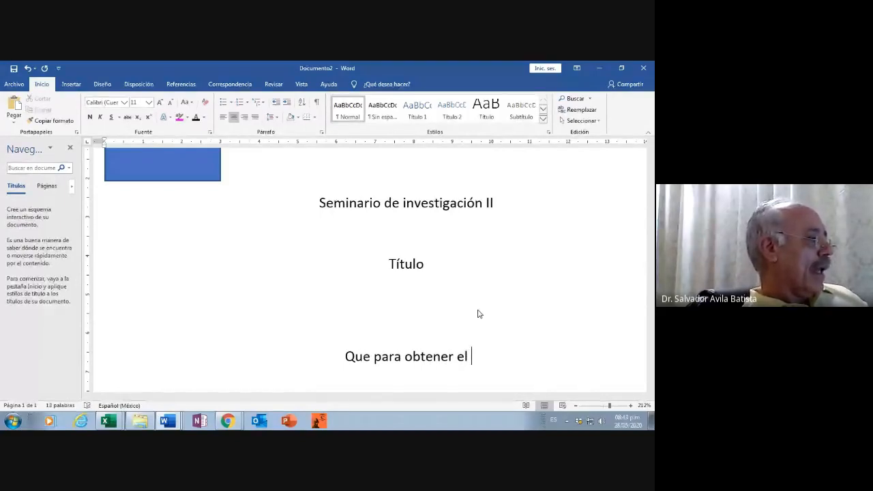
pyautogui.write('titu')
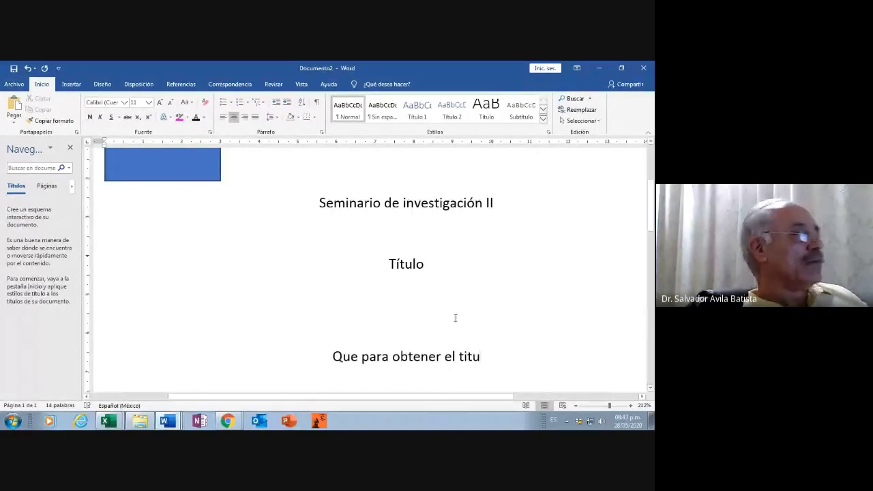
pyautogui.click(464, 355)
pyautogui.press('Delete')
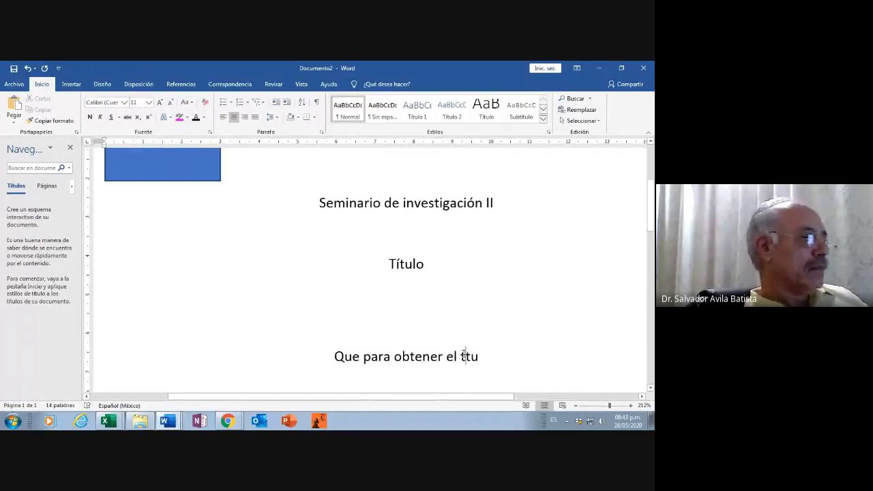
pyautogui.write('í')
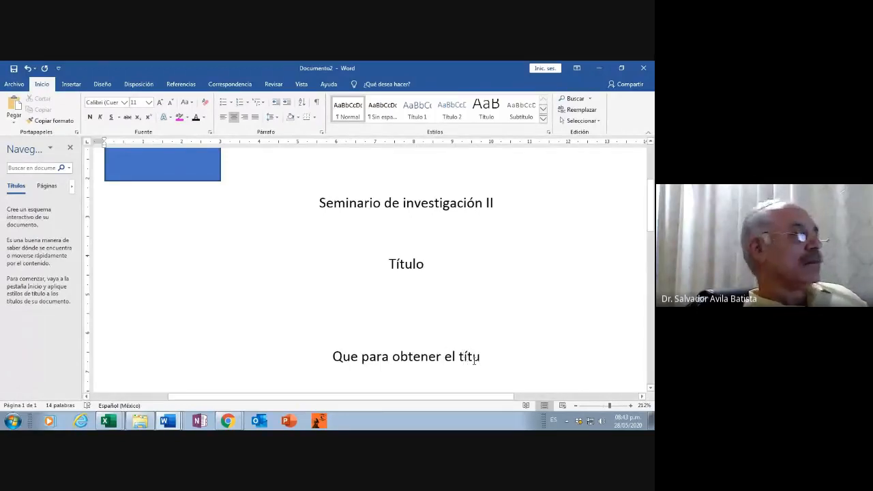
pyautogui.click(481, 357)
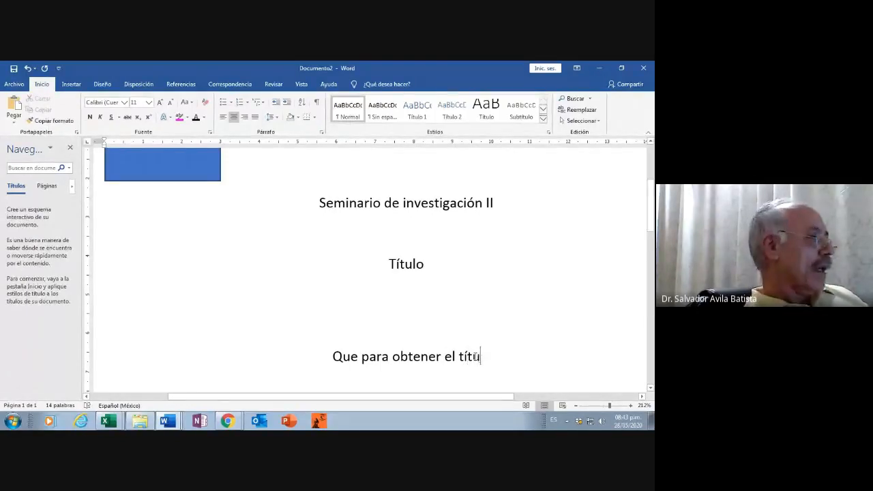
pyautogui.write('lo de L')
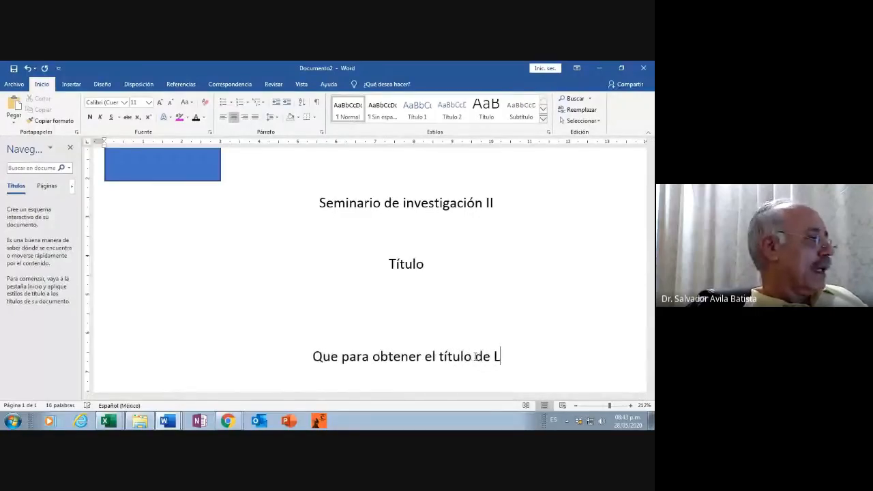
pyautogui.write('ice')
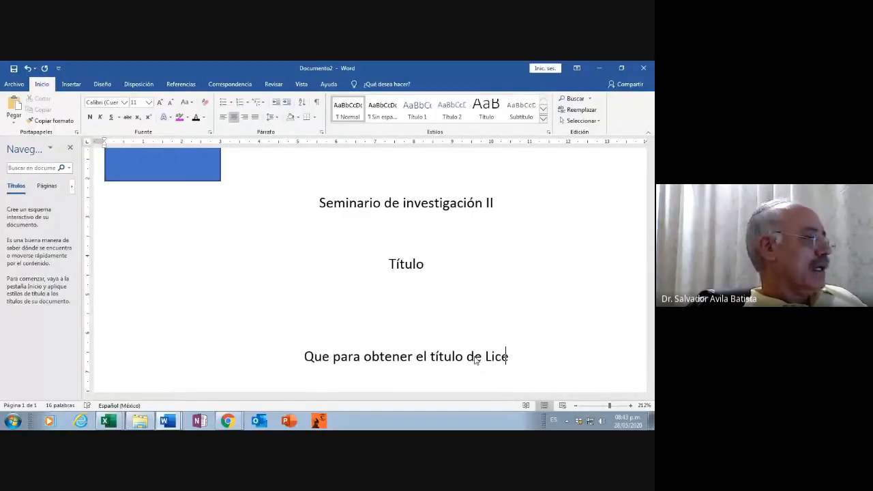
pyautogui.write('nciado e')
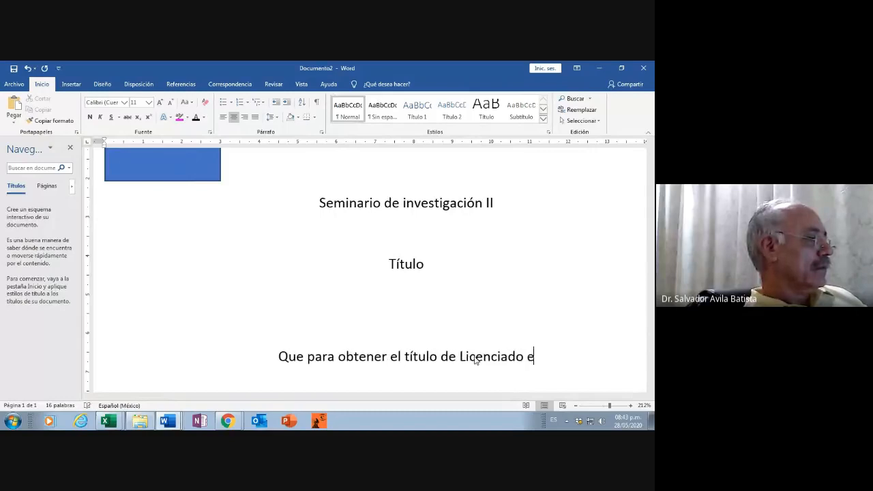
pyautogui.write('n Fi')
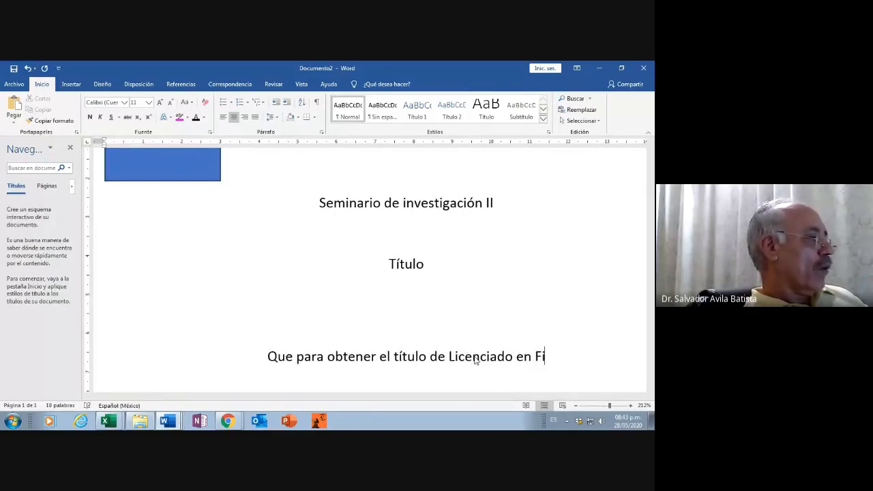
pyautogui.write('sioterapia')
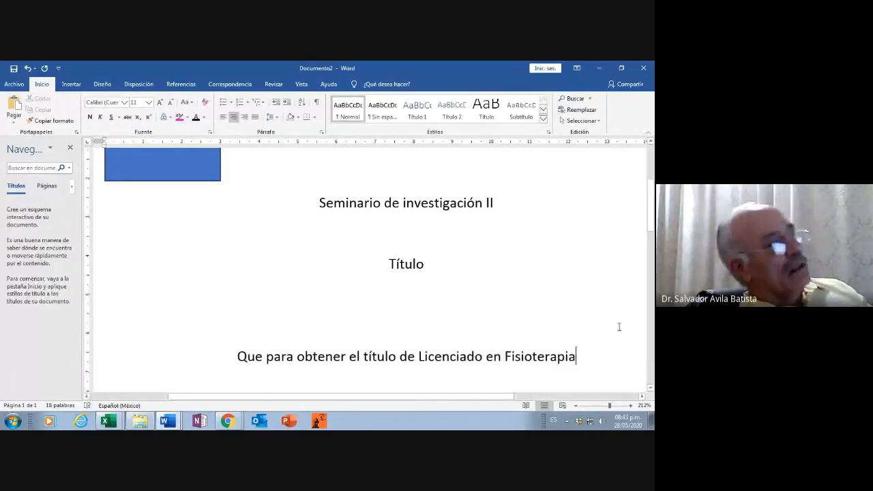
# Step: Add the centered lines "Presenta" and "Nombre" below the degree line, leaving blank lines above "Presenta"
pyautogui.press('Return')
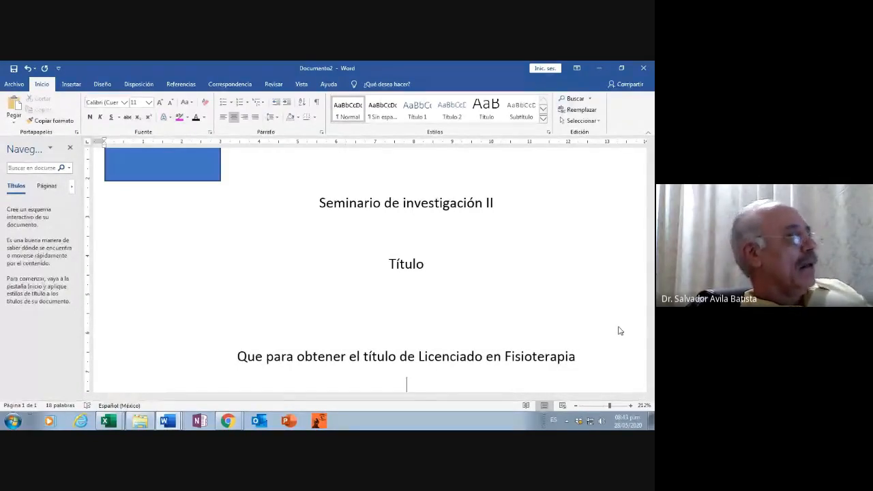
pyautogui.press('Return')
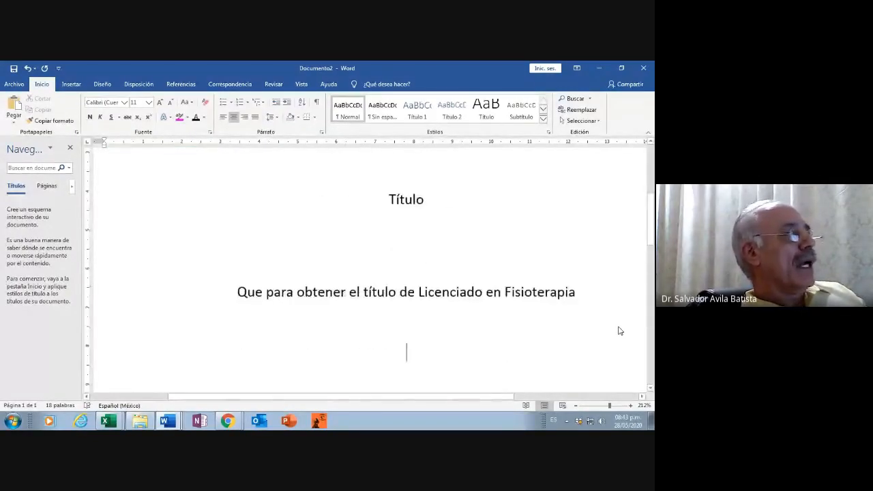
pyautogui.press('Return')
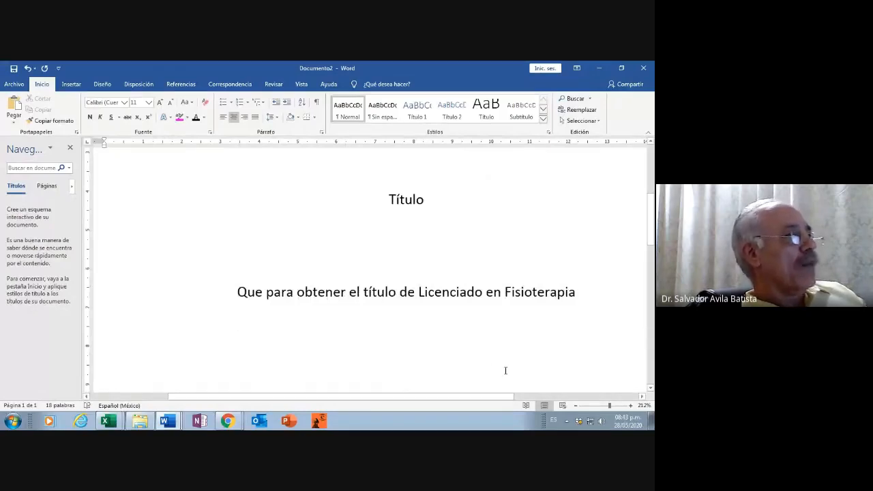
pyautogui.scroll(-2, 489, 361)
pyautogui.scroll(2, 457, 307)
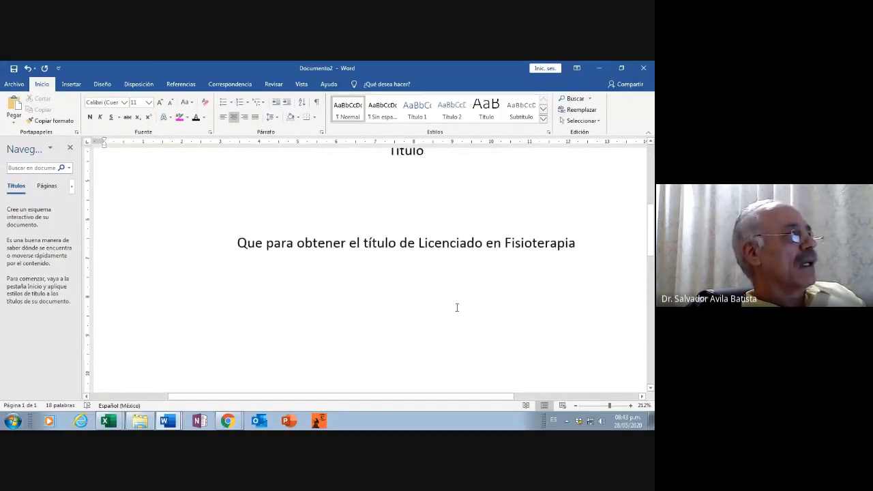
pyautogui.scroll(-1, 455, 306)
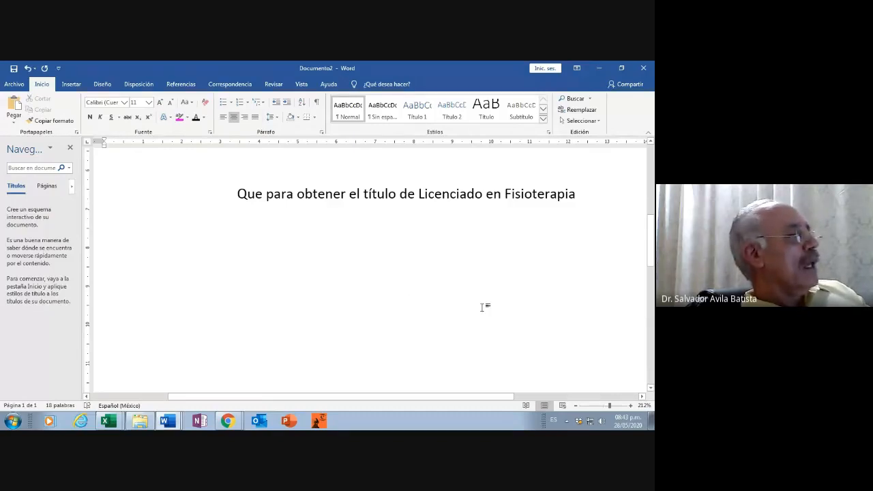
pyautogui.scroll(1, 481, 306)
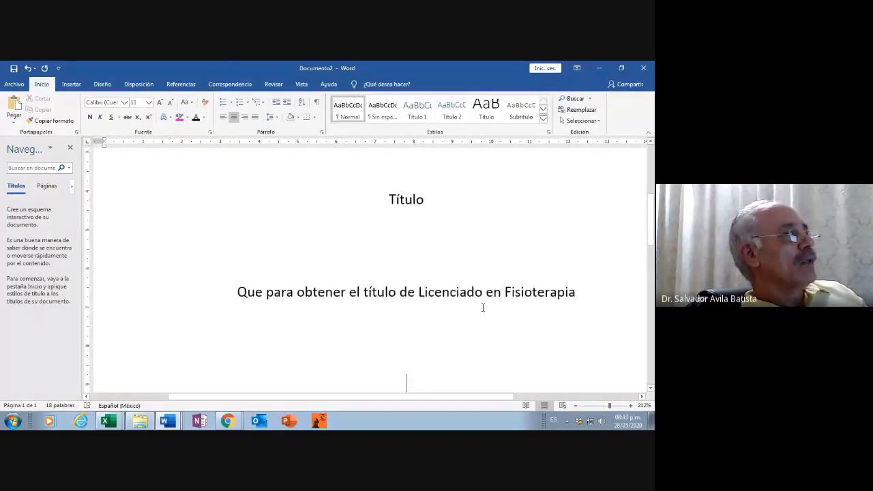
pyautogui.scroll(-1, 466, 332)
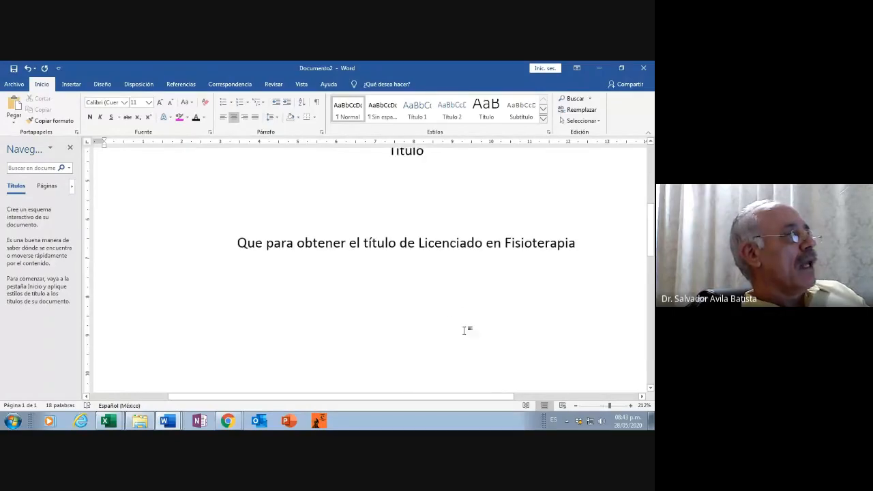
pyautogui.scroll(1, 450, 321)
pyautogui.scroll(-1, 450, 320)
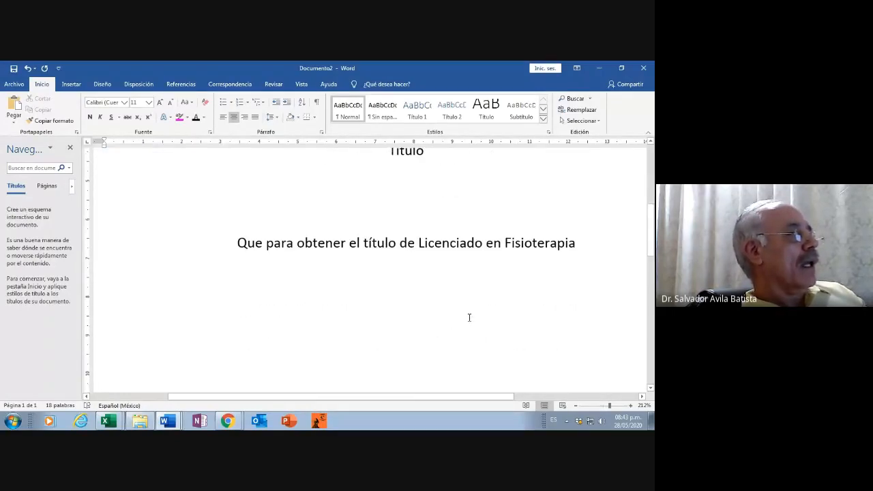
pyautogui.write('Pre')
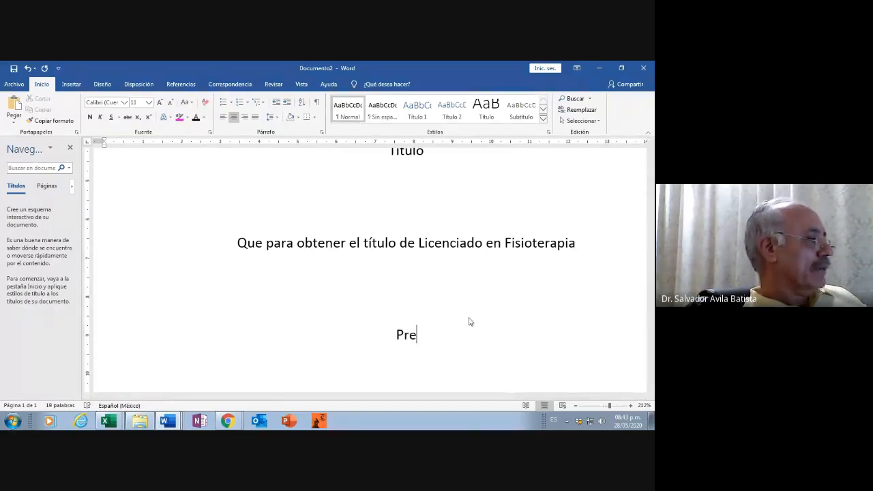
pyautogui.write('senta')
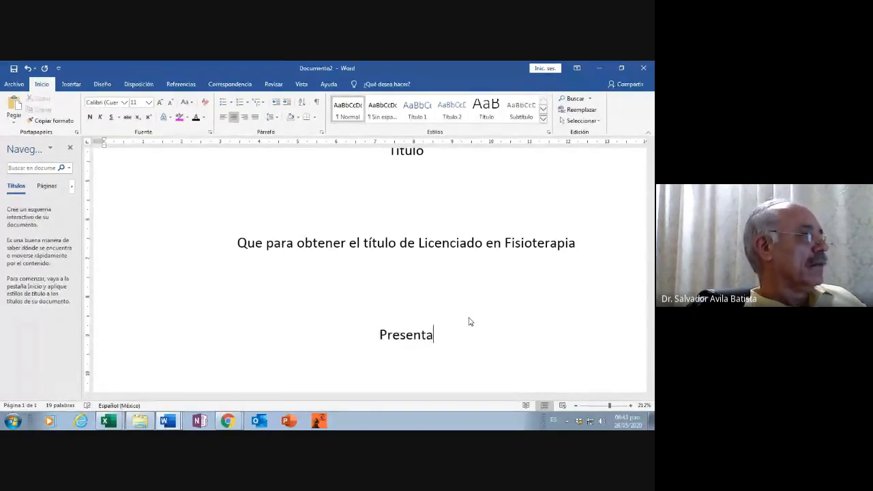
pyautogui.press('Return')
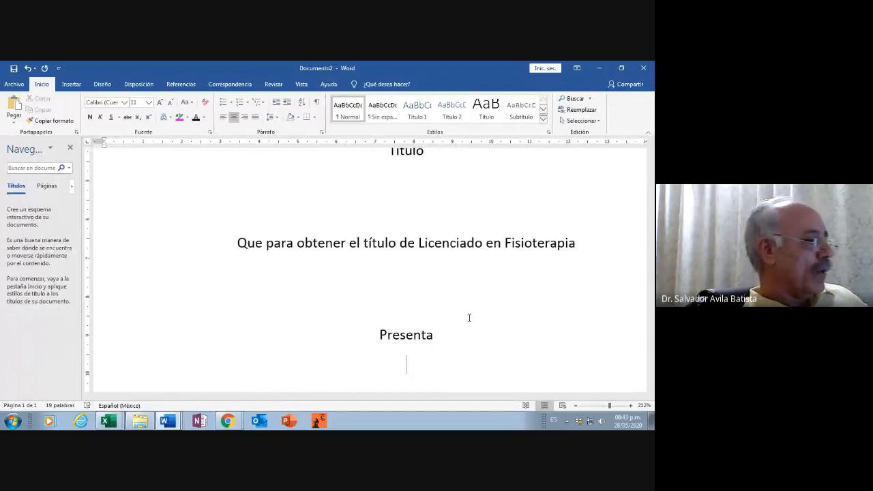
pyautogui.write('Nombre')
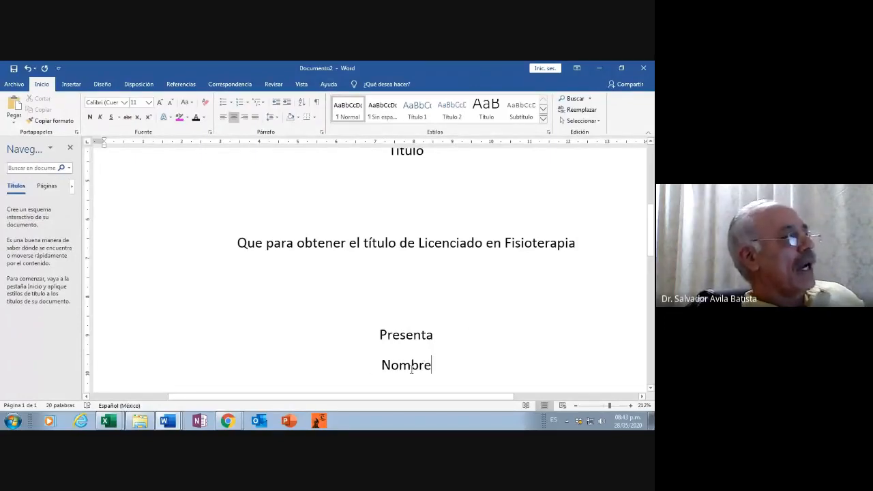
# Step: Add the centered place and date line "Puebla, Pue., mayo de 2020" four lines below "Nombre"
pyautogui.scroll(-5, 468, 363)
pyautogui.click(388, 332)
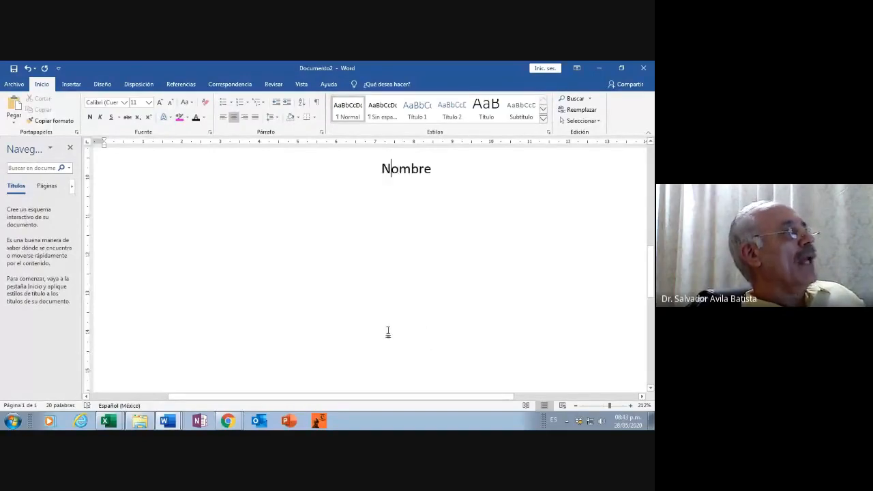
pyautogui.click(451, 181)
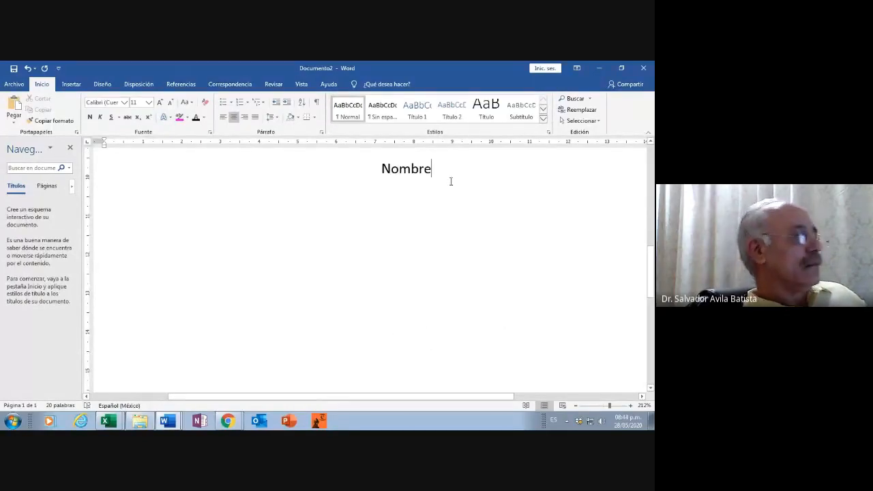
pyautogui.press('Return')
pyautogui.press('Return')
pyautogui.press('Return')
pyautogui.press('Return')
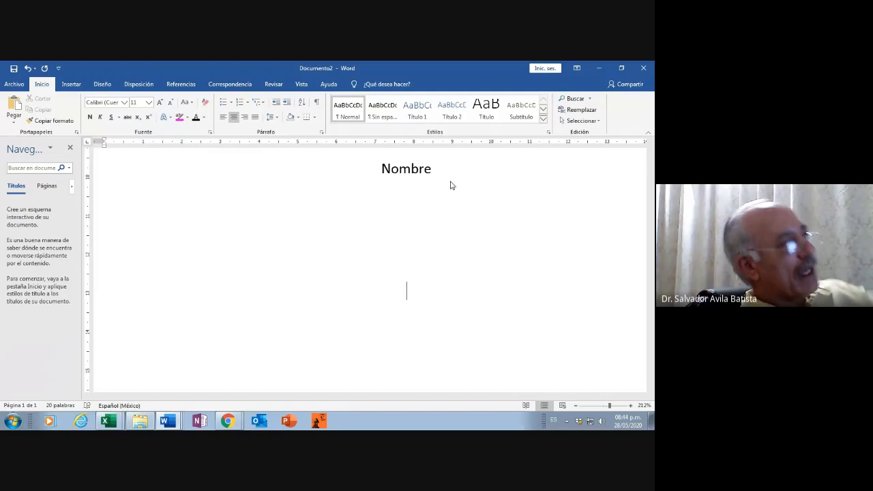
pyautogui.write('Pue')
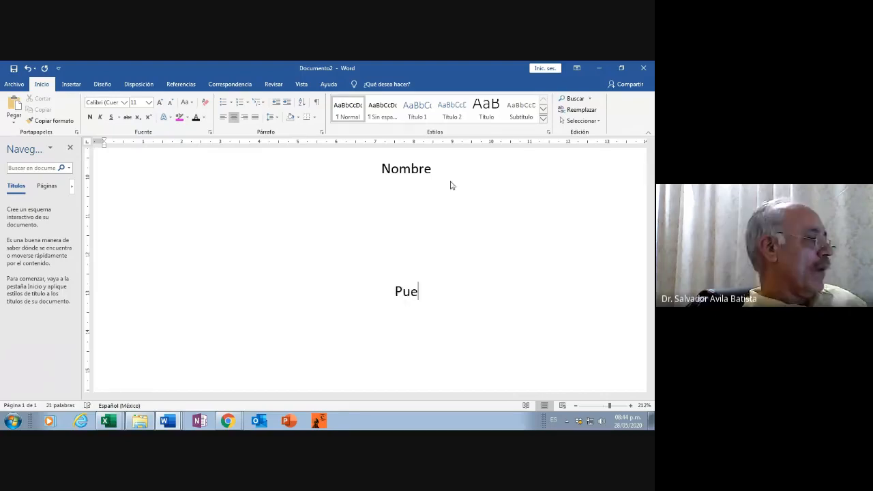
pyautogui.write('bla, Pue')
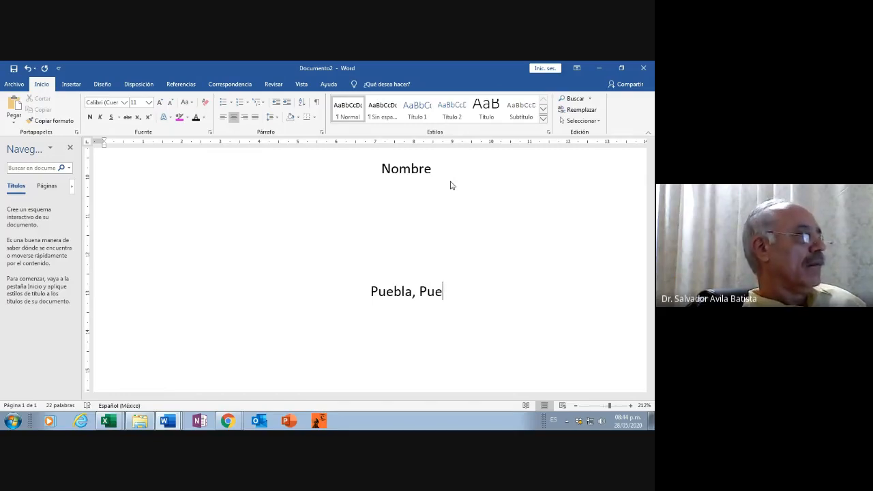
pyautogui.write('.,')
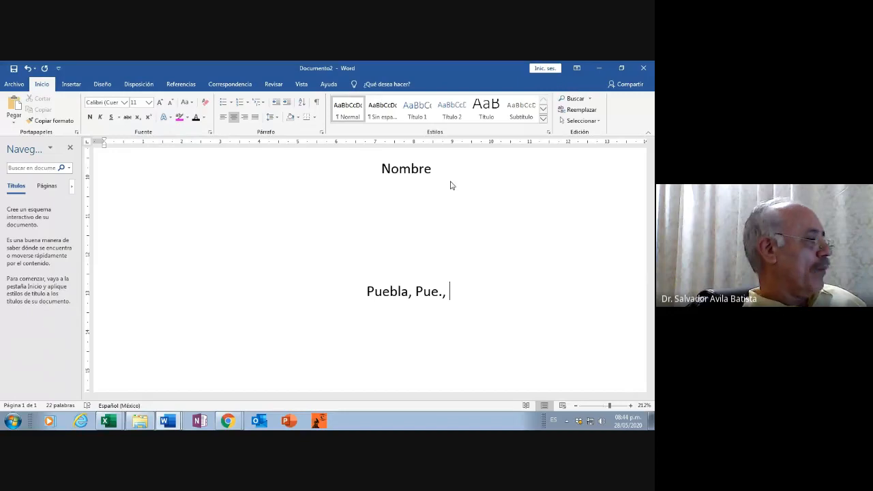
pyautogui.write('mayo')
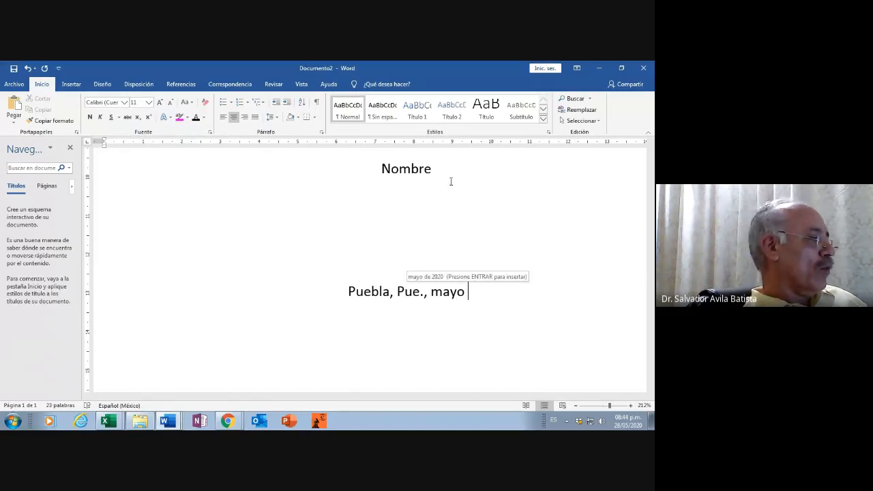
pyautogui.write(' de 2020')
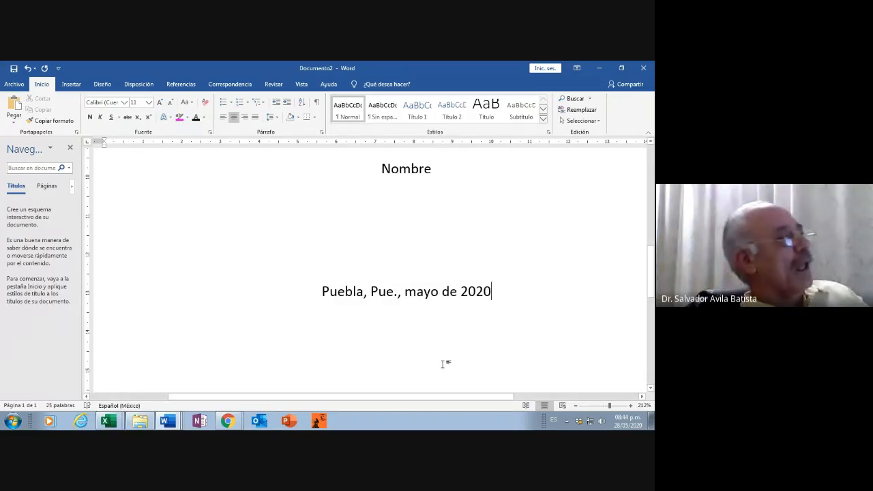
pyautogui.scroll(-6, 410, 376)
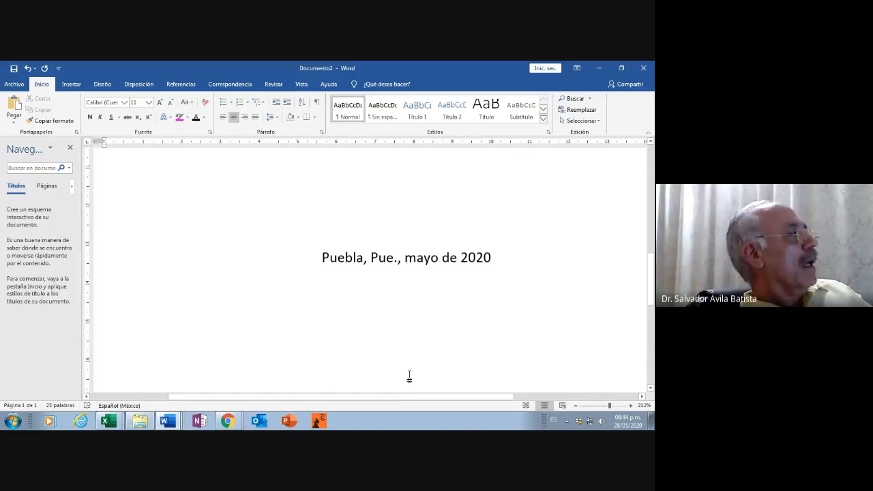
# Step: Look over the whole cover page to check the vertical spacing of its lines, reducing the zoom to 116%
pyautogui.scroll(-5, 410, 376)
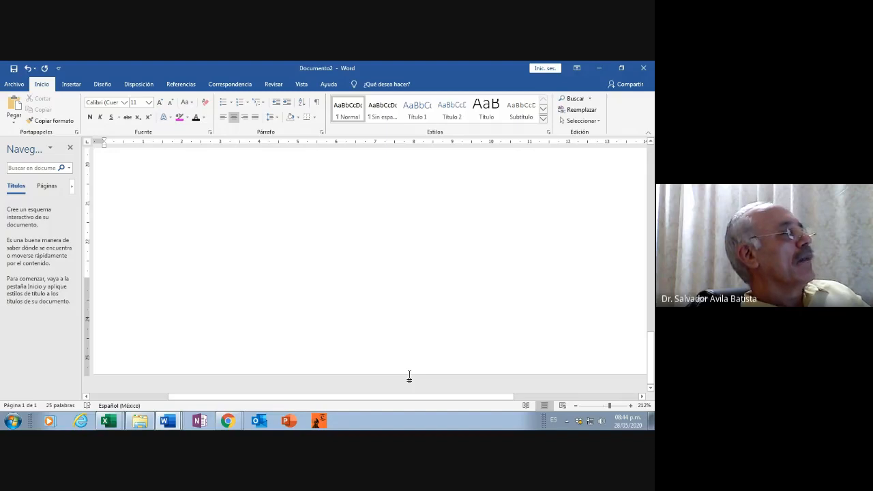
pyautogui.scroll(7, 409, 375)
pyautogui.scroll(12, 410, 375)
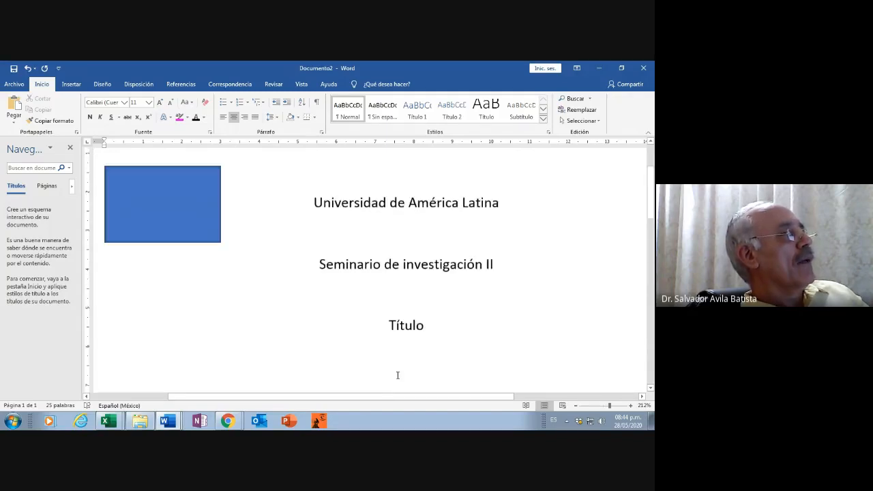
pyautogui.scroll(-3, 494, 252)
pyautogui.scroll(-5, 429, 348)
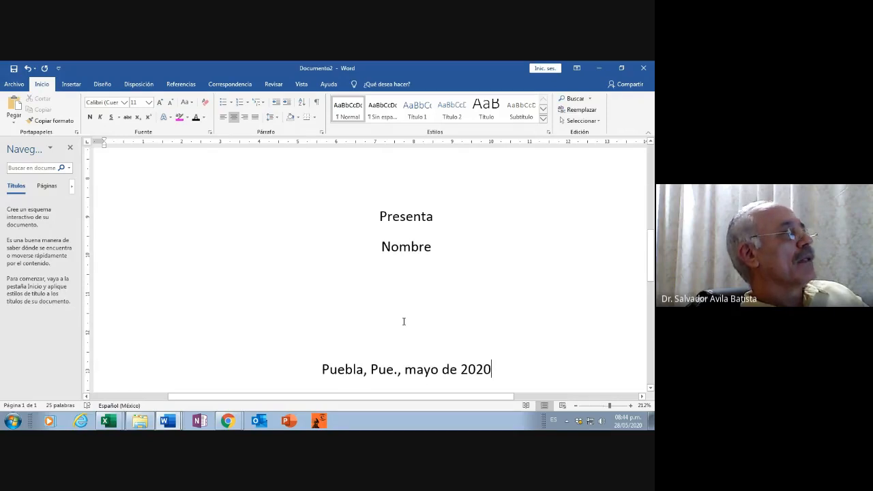
pyautogui.scroll(10, 403, 322)
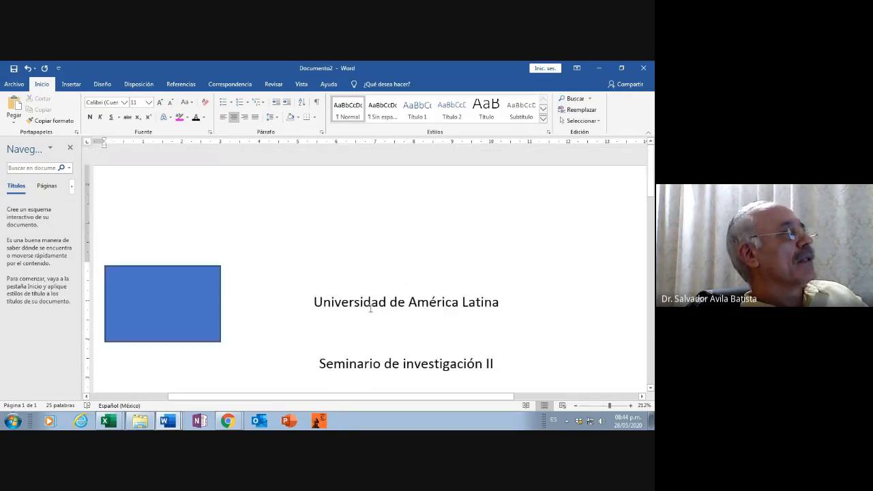
pyautogui.click(603, 406)
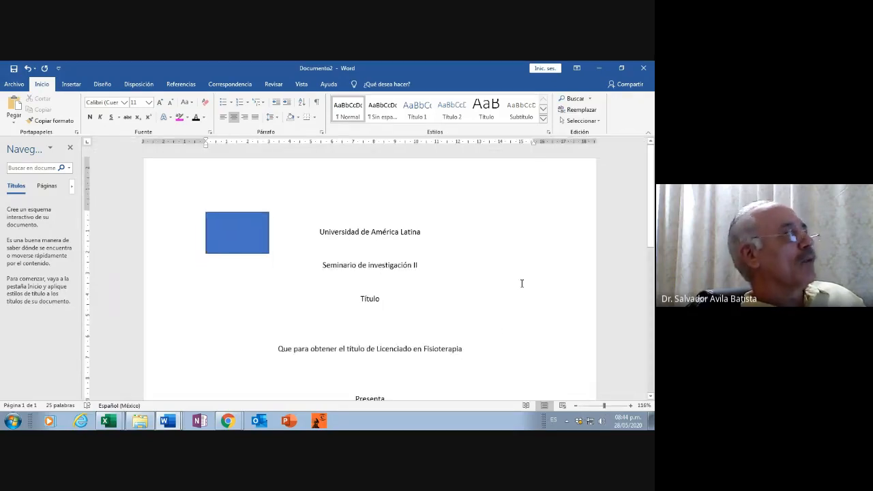
# Step: Insert four more blank lines between "Nombre" and the place and date line
pyautogui.scroll(-6, 516, 284)
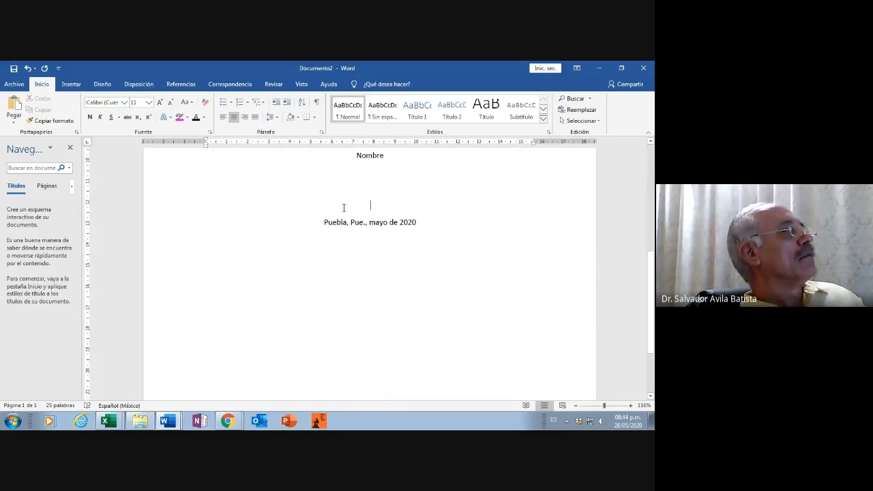
pyautogui.click(344, 207)
pyautogui.press('Return')
pyautogui.press('Return')
pyautogui.press('Return')
pyautogui.press('Return')
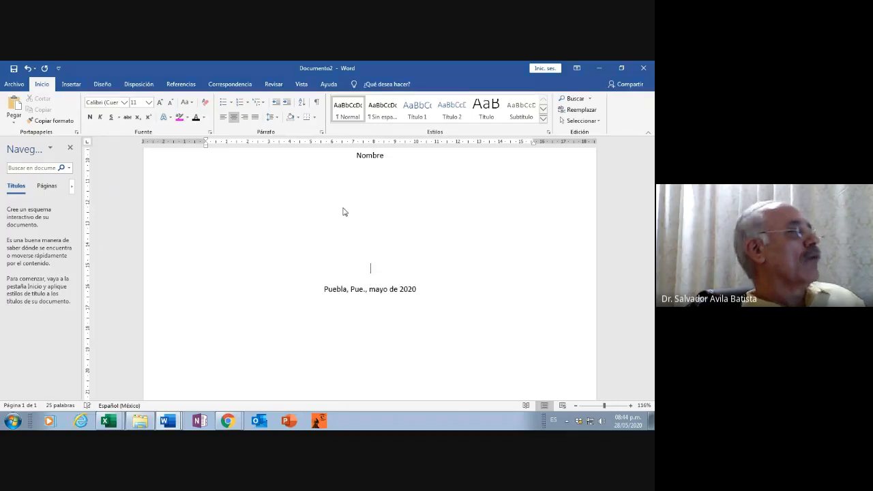
# Step: Insert two more blank lines between the degree line and "Presenta"
pyautogui.scroll(2, 343, 212)
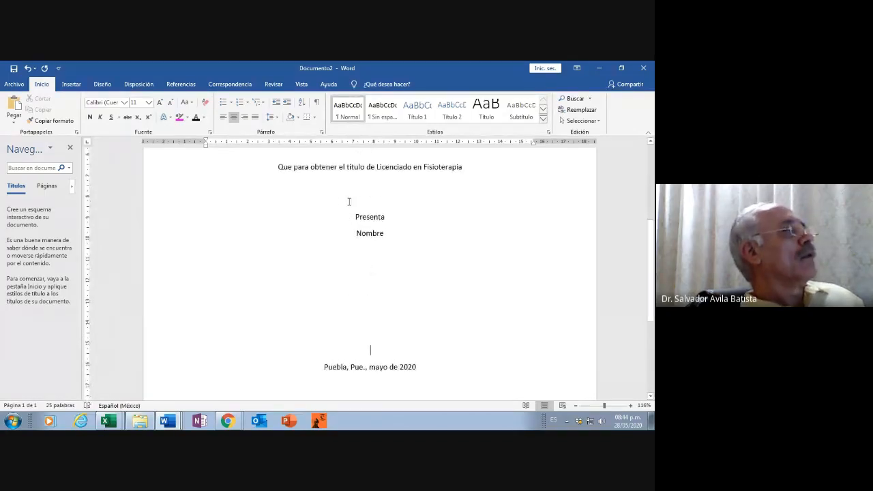
pyautogui.press('Return')
pyautogui.press('Return')
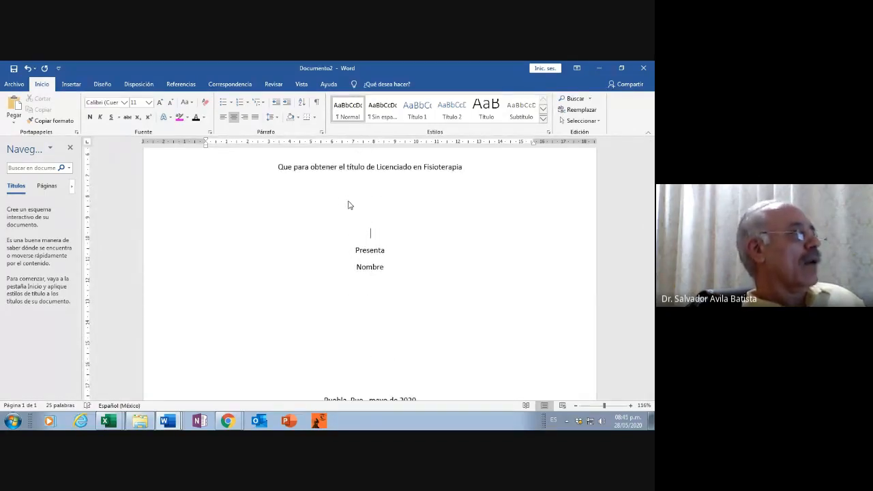
# Step: Insert two more blank lines between "Seminario de investigación II" and "Título"
pyautogui.scroll(3, 348, 204)
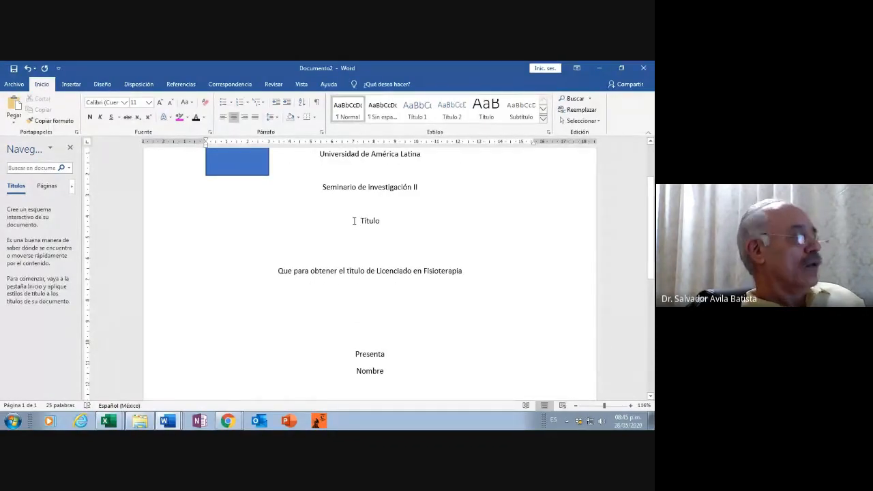
pyautogui.click(354, 220)
pyautogui.press('Return')
pyautogui.press('Return')
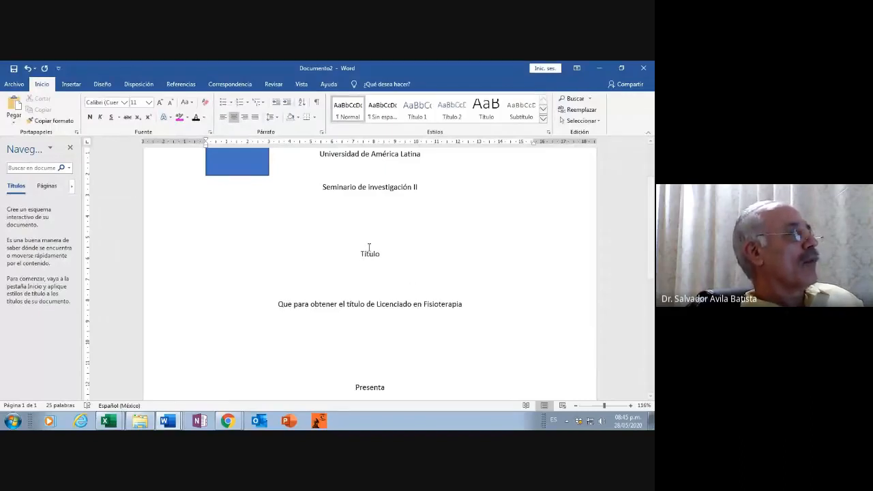
# Step: Move the line "Puebla, Pue., mayo de 2020" further down the page with two additional blank lines above it
pyautogui.scroll(-5, 384, 273)
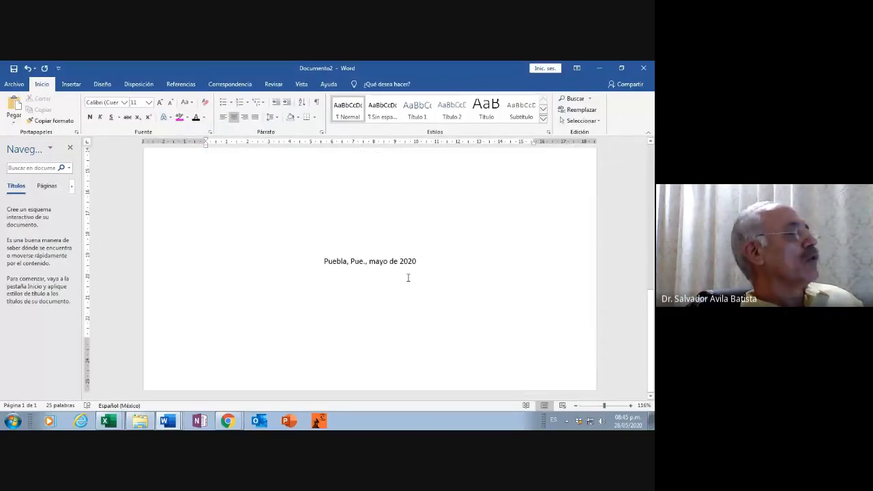
pyautogui.scroll(3, 405, 253)
pyautogui.click(355, 301)
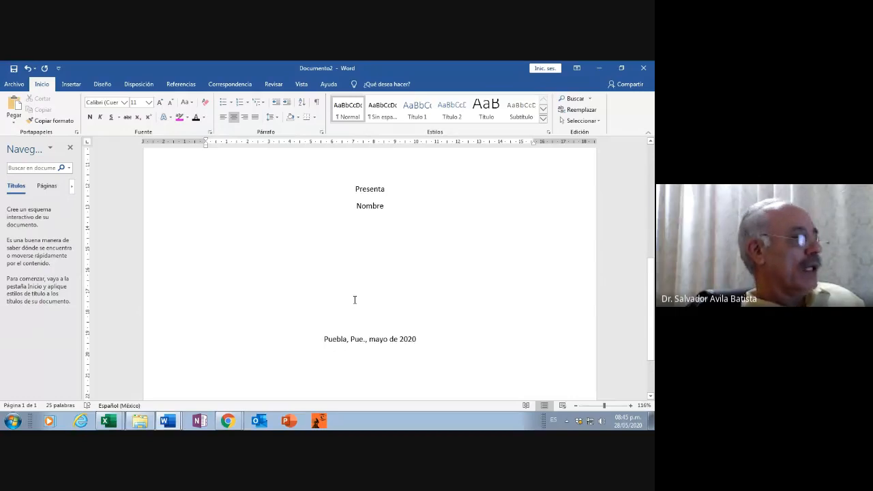
pyautogui.press('Return')
pyautogui.press('Return')
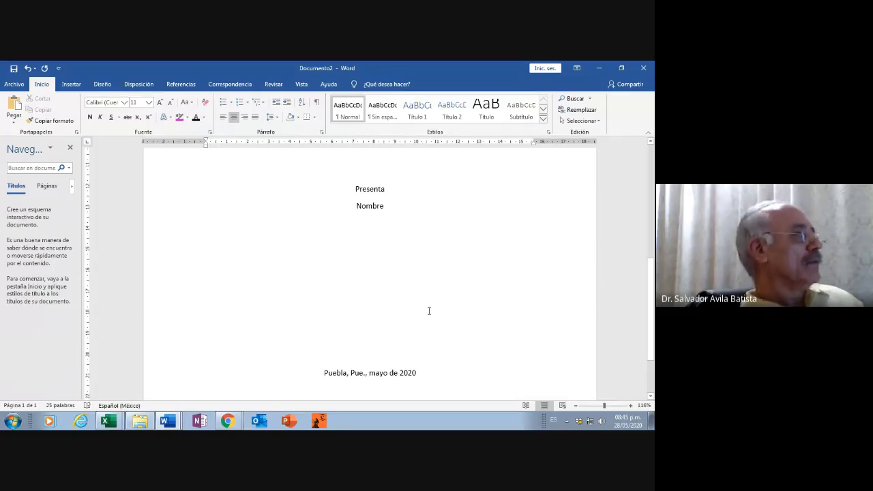
# Step: Review the spaced-out cover page from the university name down to the place and date line
pyautogui.scroll(-2, 429, 311)
pyautogui.scroll(6, 429, 308)
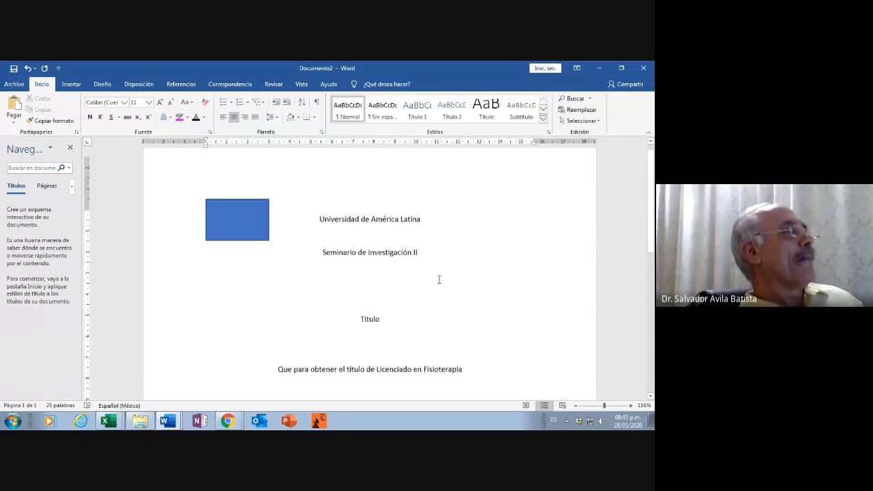
pyautogui.scroll(1, 440, 279)
pyautogui.scroll(-7, 439, 280)
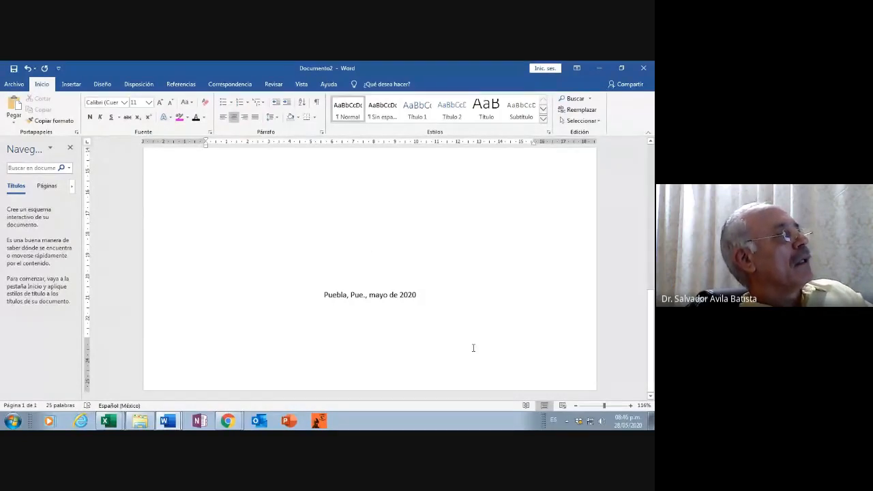
pyautogui.scroll(5, 473, 348)
pyautogui.scroll(5, 438, 336)
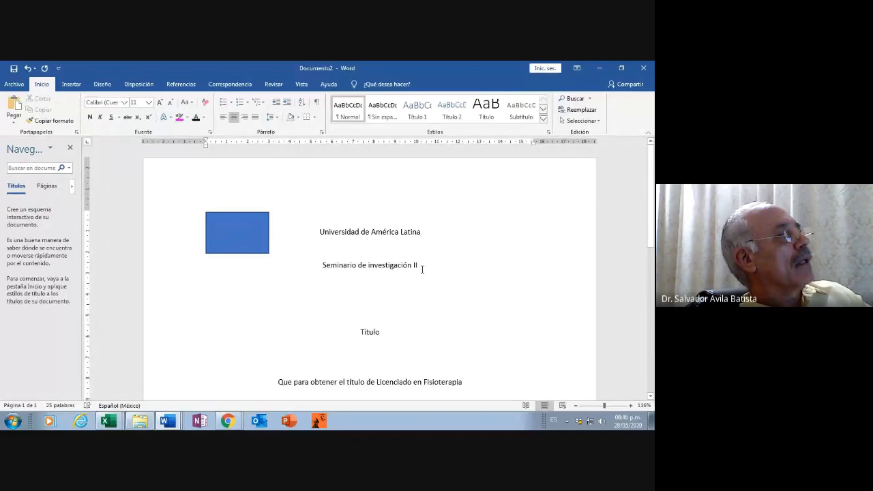
pyautogui.scroll(-2, 498, 353)
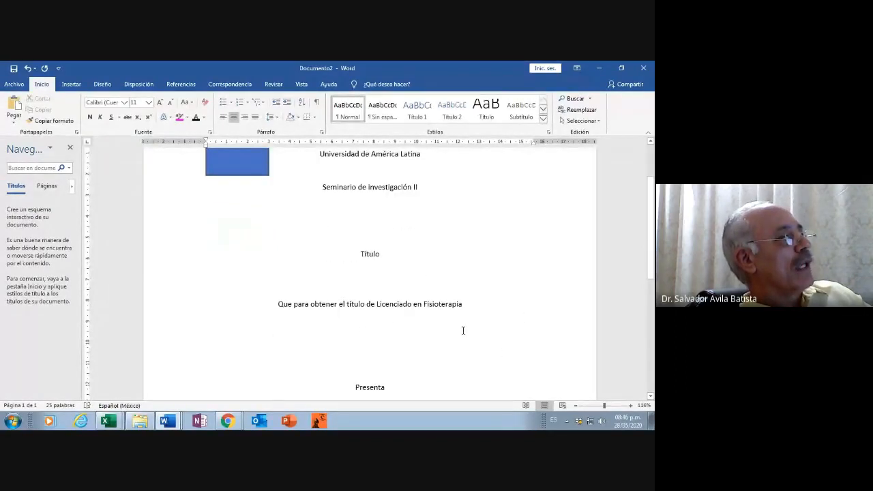
pyautogui.scroll(-4, 464, 331)
pyautogui.scroll(-3, 431, 332)
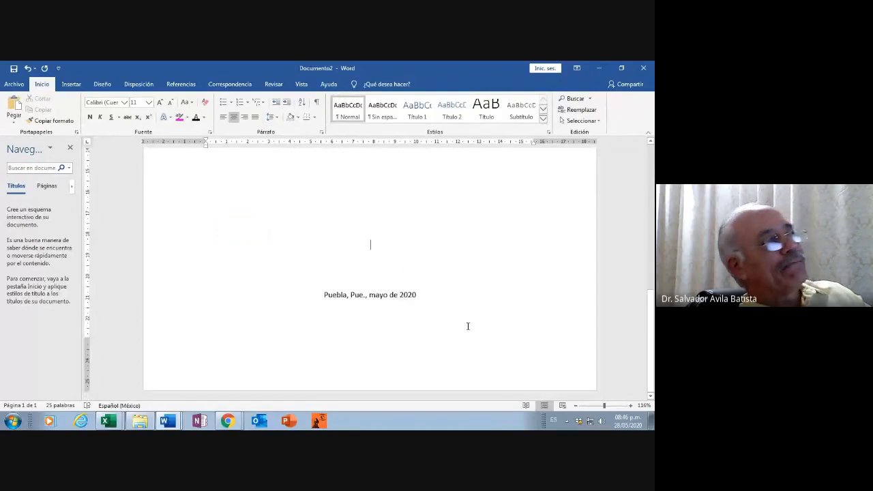